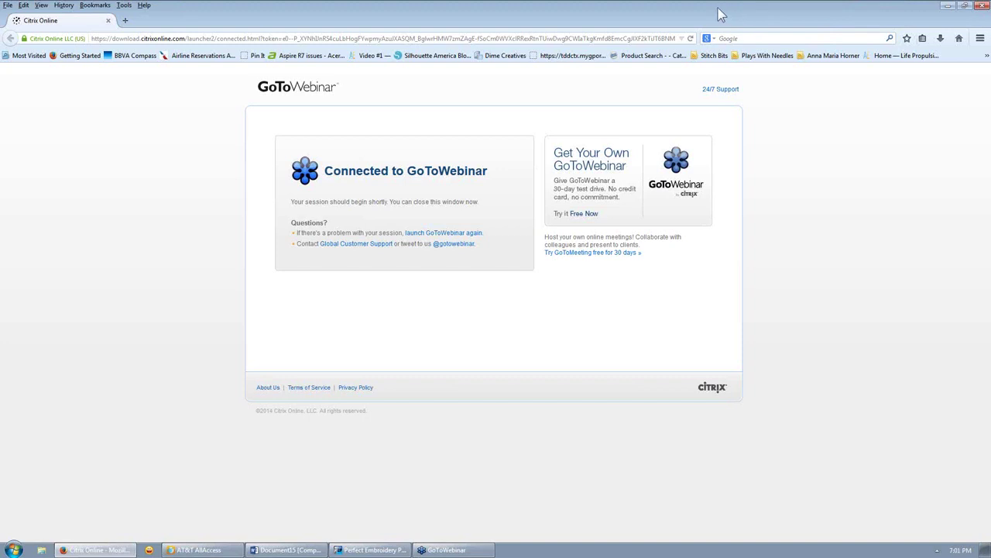
# Restore down the maximized browser window, move it aside, and switch to Perfect Embroidery Pro.
pyautogui.doubleClick(717, 22)
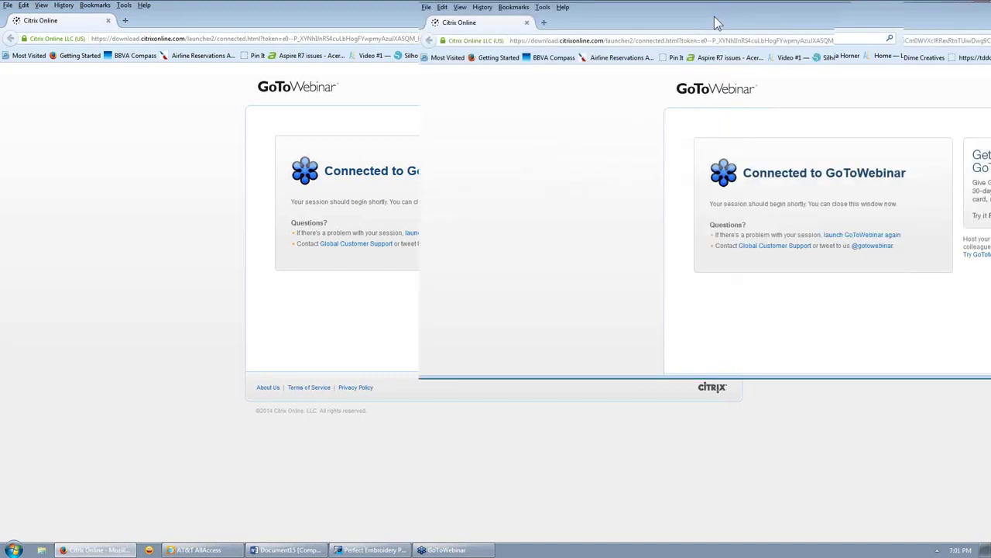
pyautogui.moveTo(718, 22); pyautogui.dragTo(437, 182)
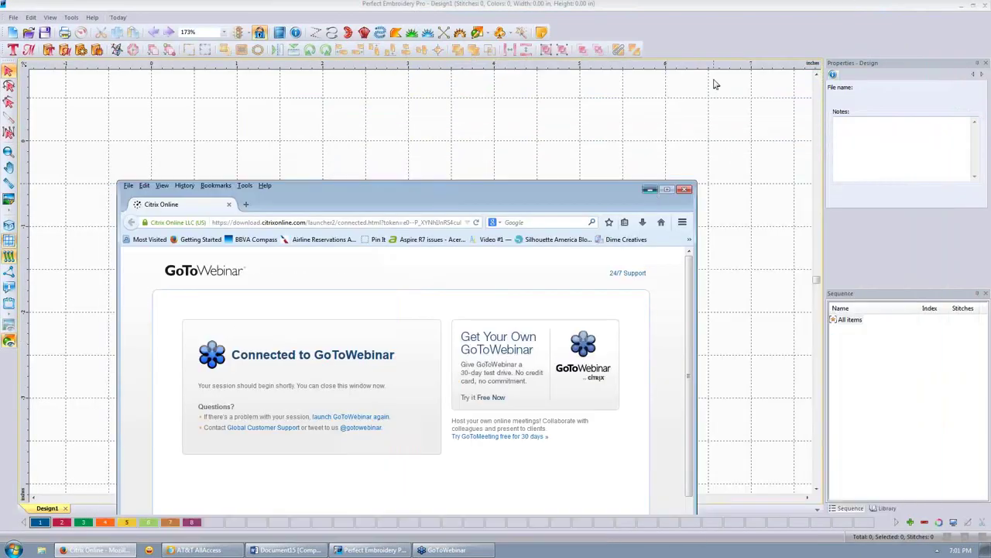
pyautogui.click(719, 83)
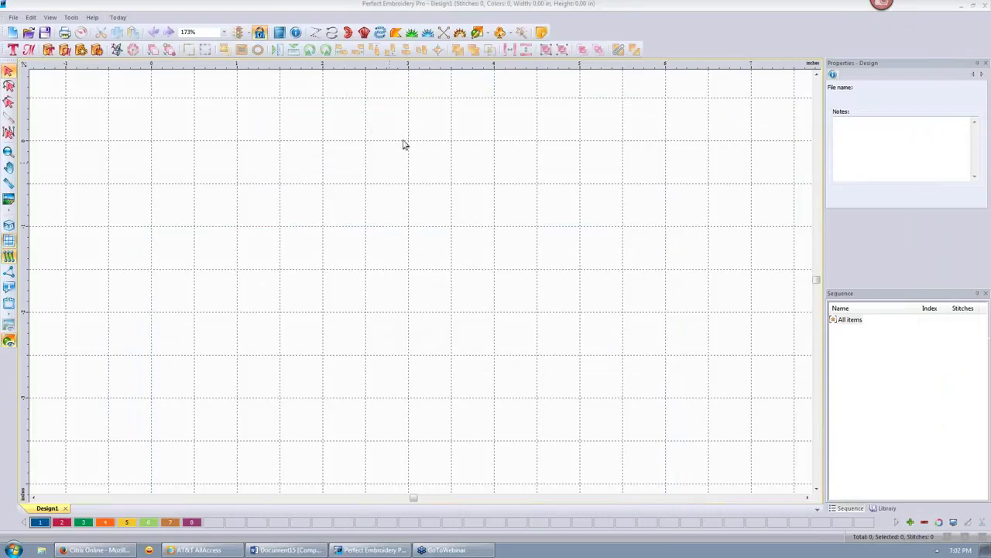
# Draw a doubled-back zigzag of manual stitches about 2.1 in wide and 0.7 in high in the upper part of the design.
pyautogui.click(316, 32)
pyautogui.click(315, 31)
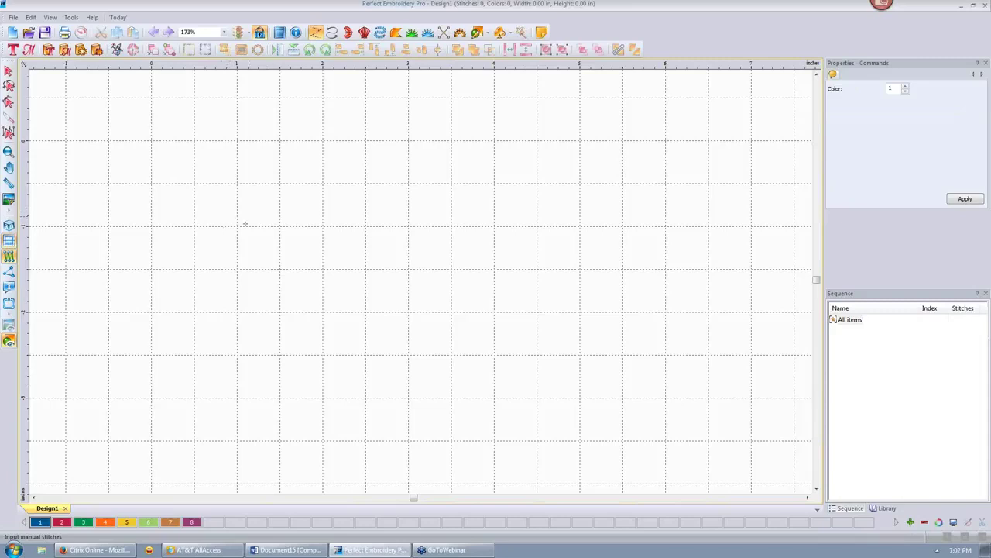
pyautogui.click(244, 223)
pyautogui.click(292, 190)
pyautogui.click(339, 212)
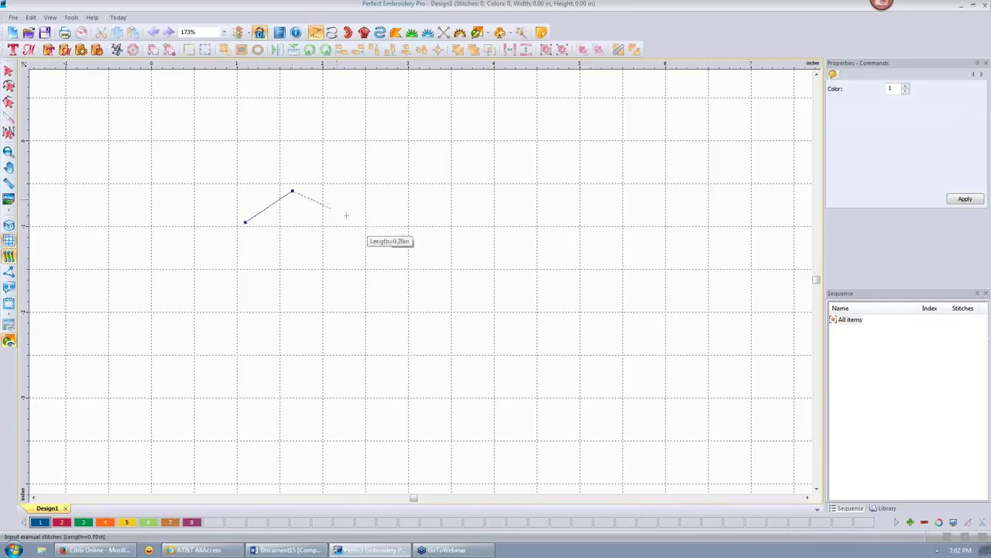
pyautogui.click(380, 170)
pyautogui.click(423, 211)
pyautogui.click(385, 194)
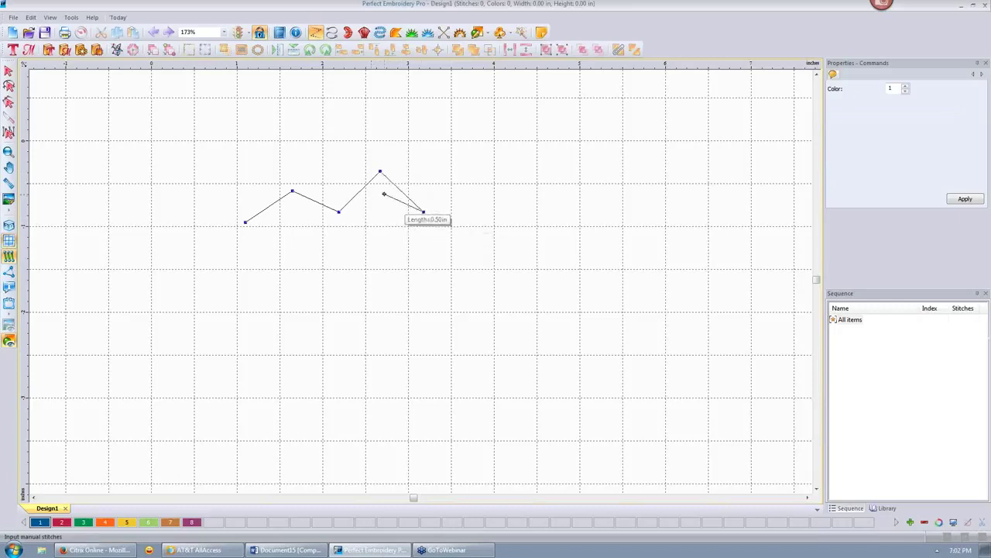
pyautogui.click(345, 224)
pyautogui.click(298, 204)
pyautogui.click(254, 233)
pyautogui.press('Return')
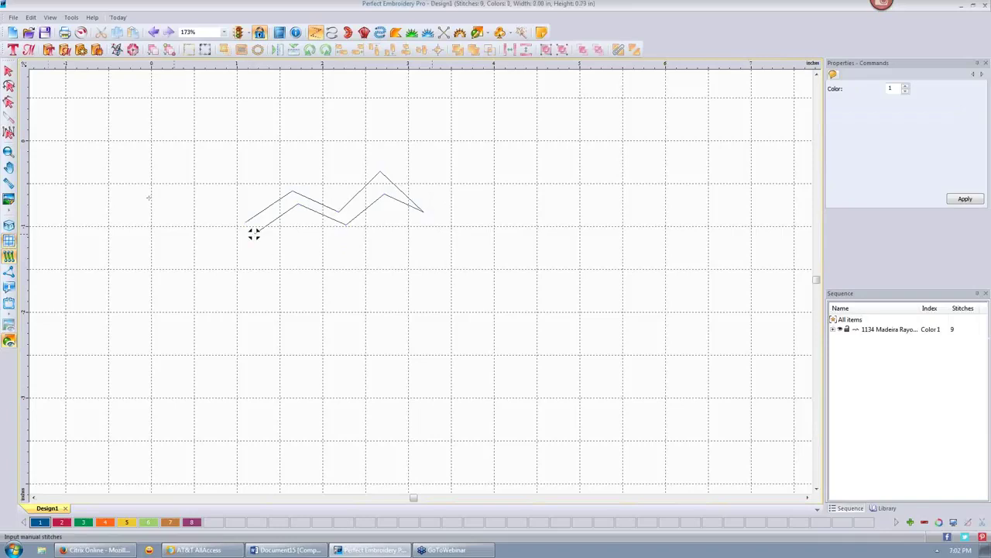
# Show the stitch points, select the manual-stitch zigzag, and display its transform properties.
pyautogui.click(9, 272)
pyautogui.scroll(1, 253, 234)
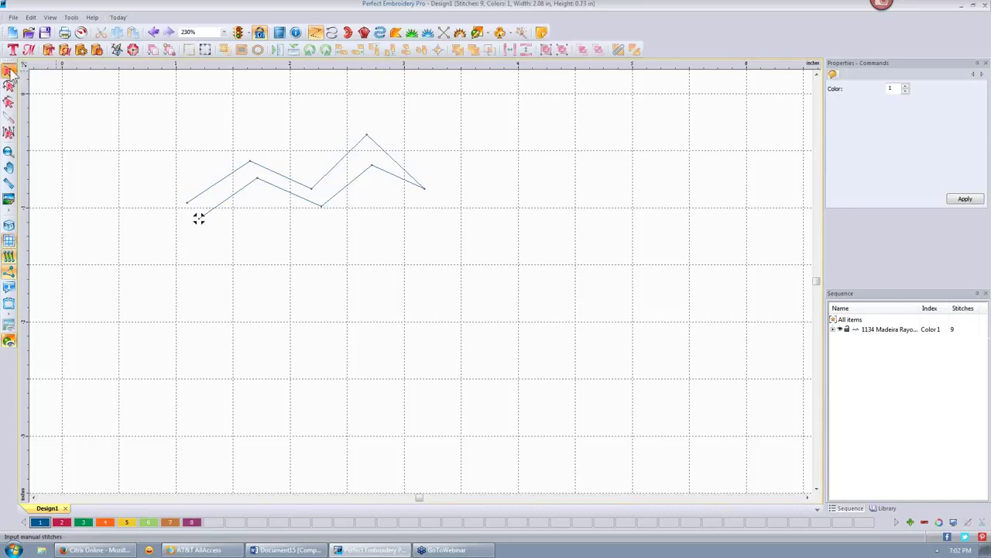
pyautogui.press('Return')
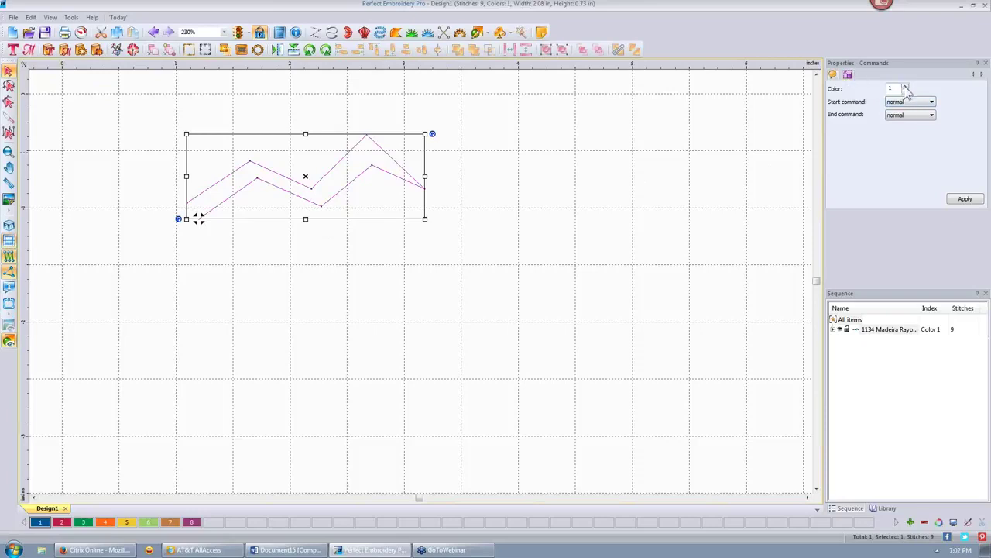
pyautogui.click(41, 525)
pyautogui.click(848, 74)
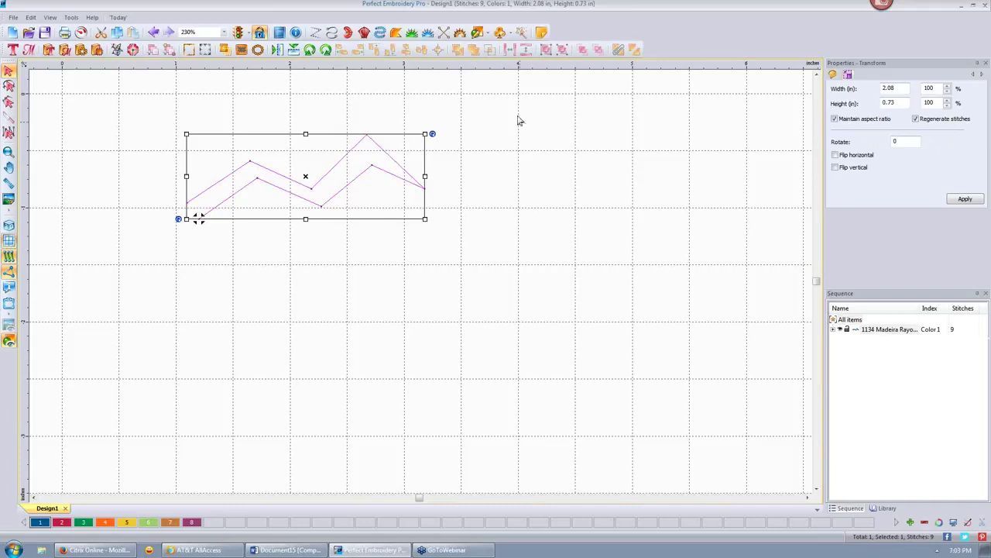
# Draw a similar doubled-back zigzag with the Run tool just below the manual-stitch zigzag.
pyautogui.click(333, 33)
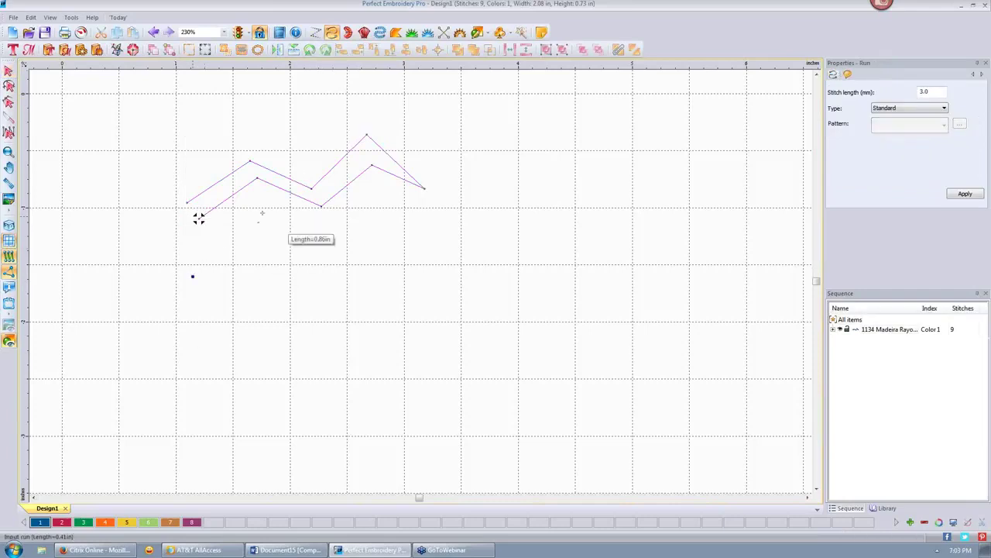
pyautogui.click(251, 235)
pyautogui.click(310, 265)
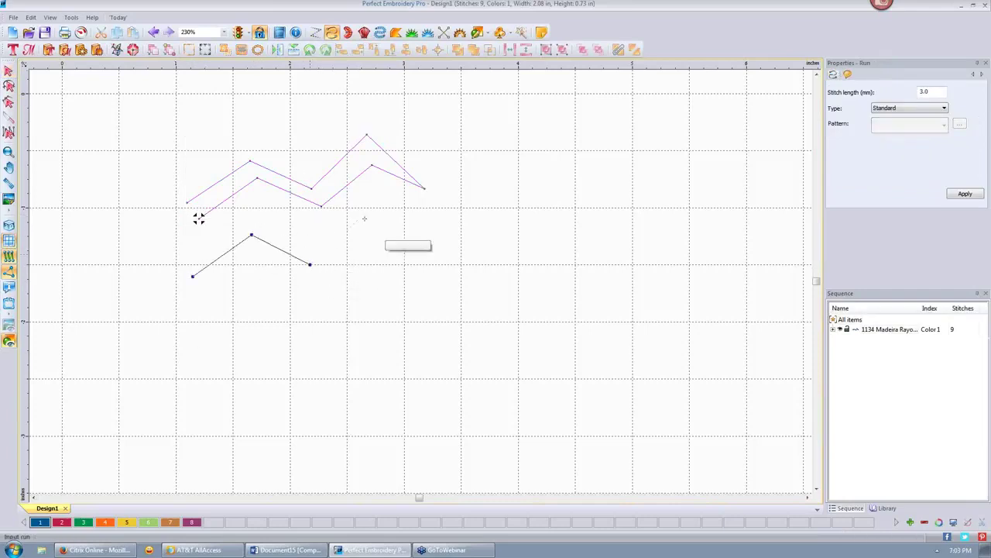
pyautogui.click(366, 214)
pyautogui.click(436, 253)
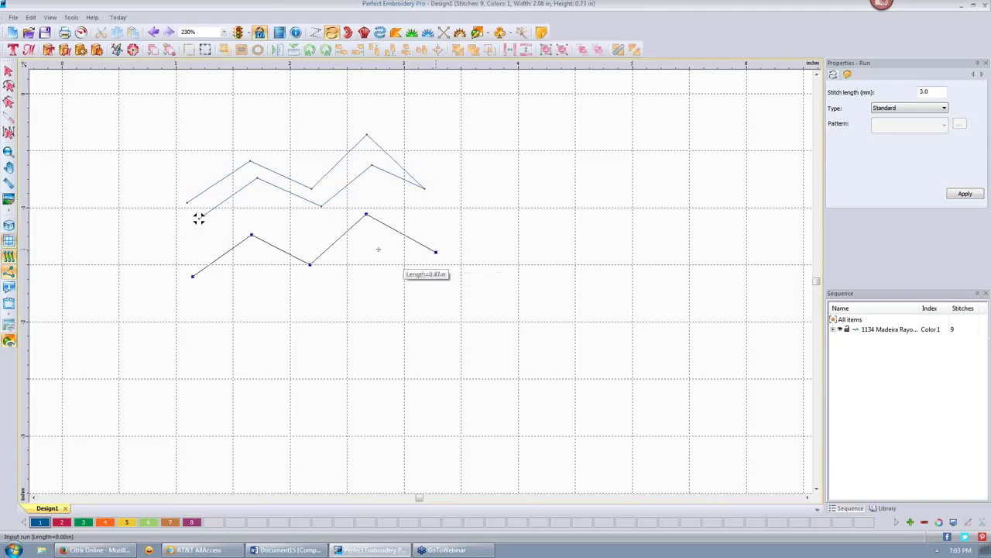
pyautogui.click(369, 236)
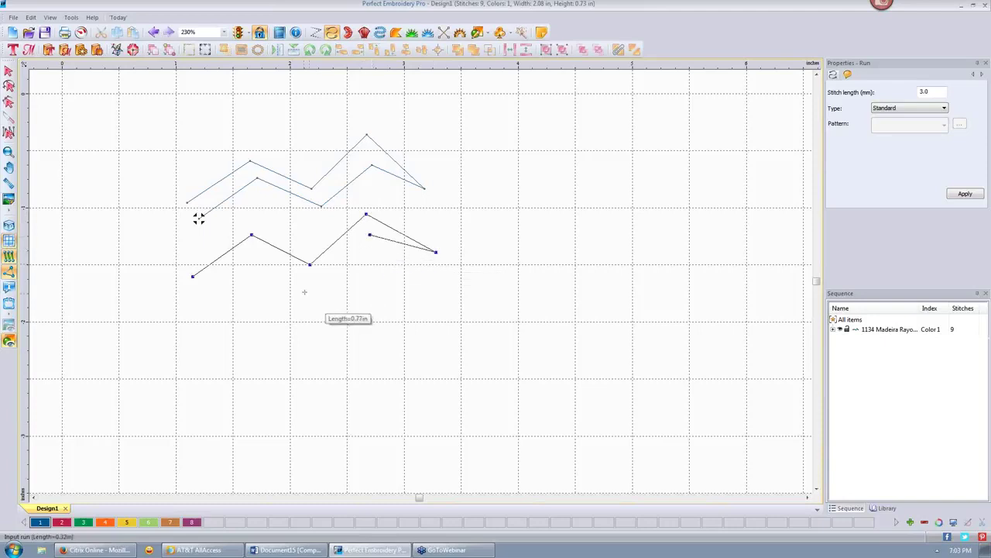
pyautogui.click(309, 291)
pyautogui.click(250, 257)
pyautogui.click(196, 292)
pyautogui.press('Return')
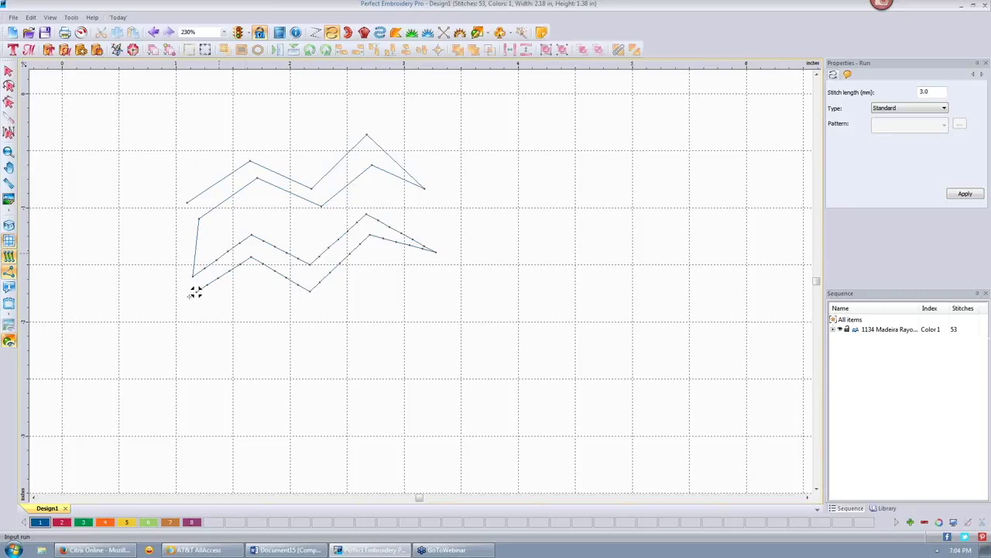
# Turn on the 3D stitch view and apply the Two ply type to the lower run zigzag.
pyautogui.click(8, 227)
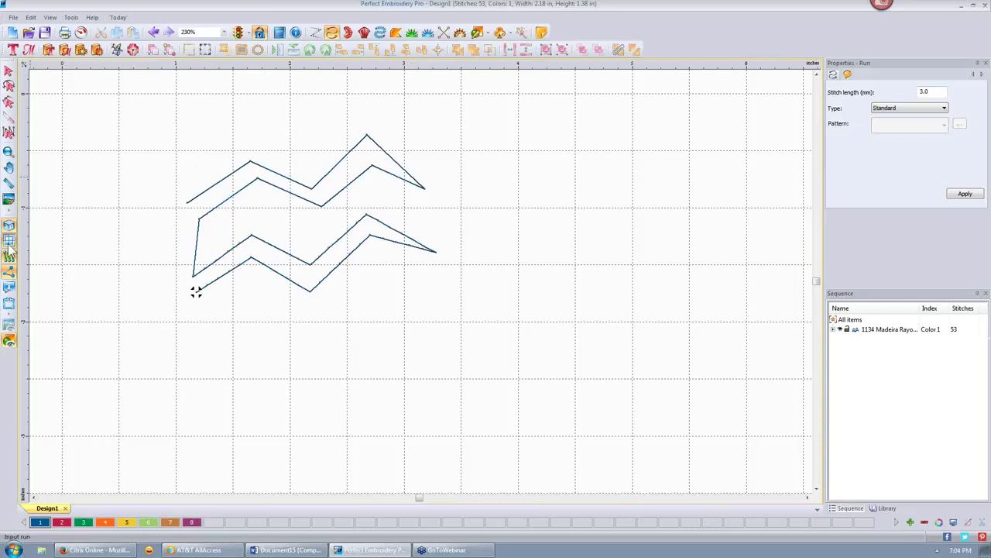
pyautogui.click(343, 250)
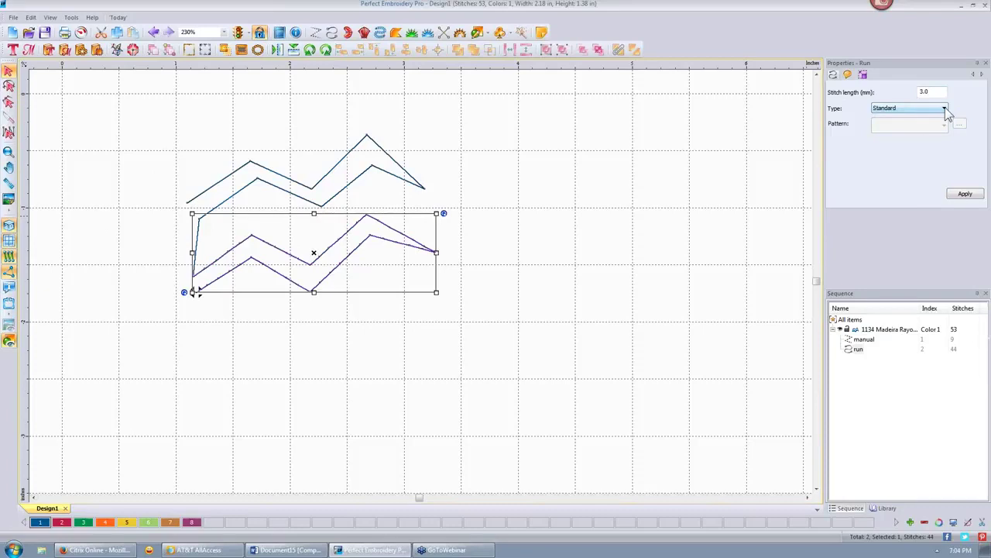
pyautogui.click(945, 108)
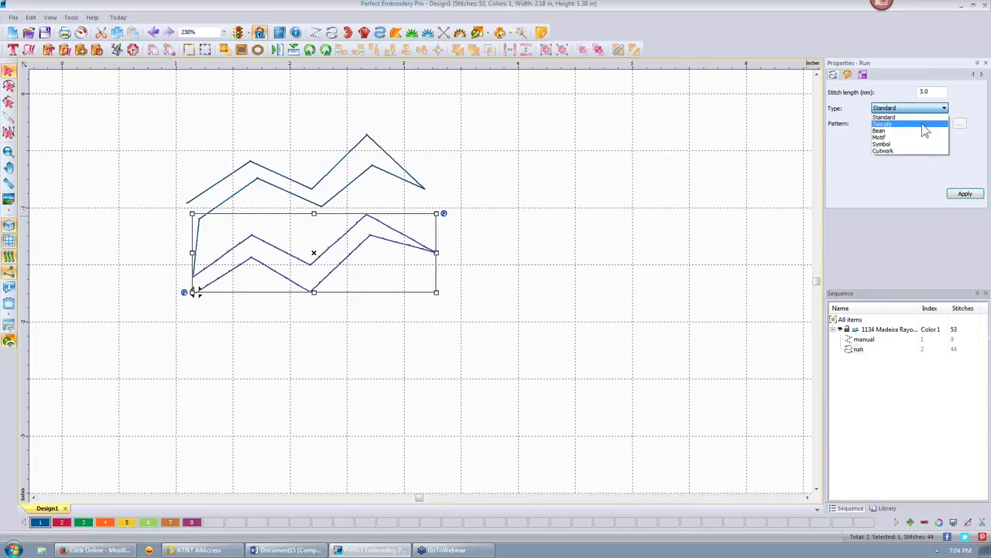
pyautogui.click(925, 129)
pyautogui.click(965, 194)
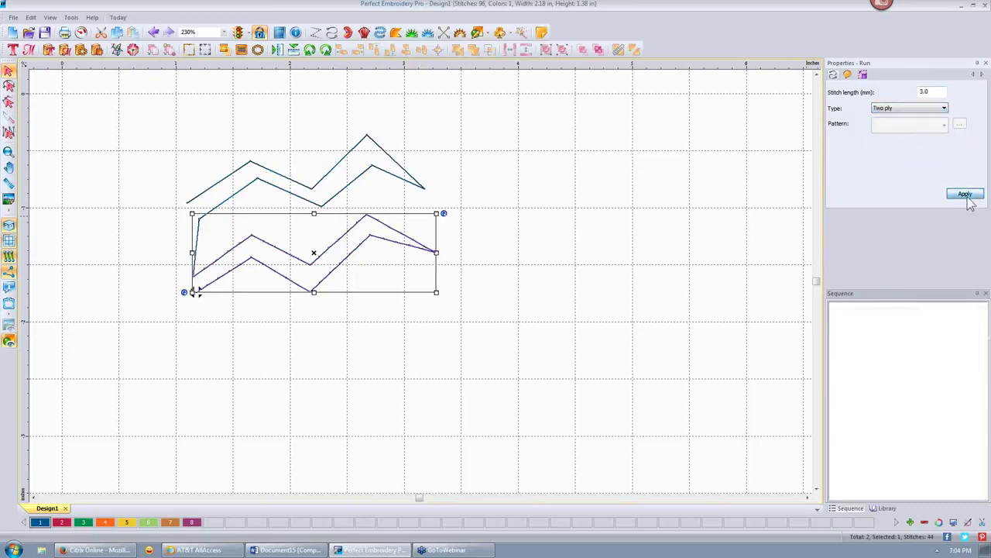
pyautogui.click(547, 236)
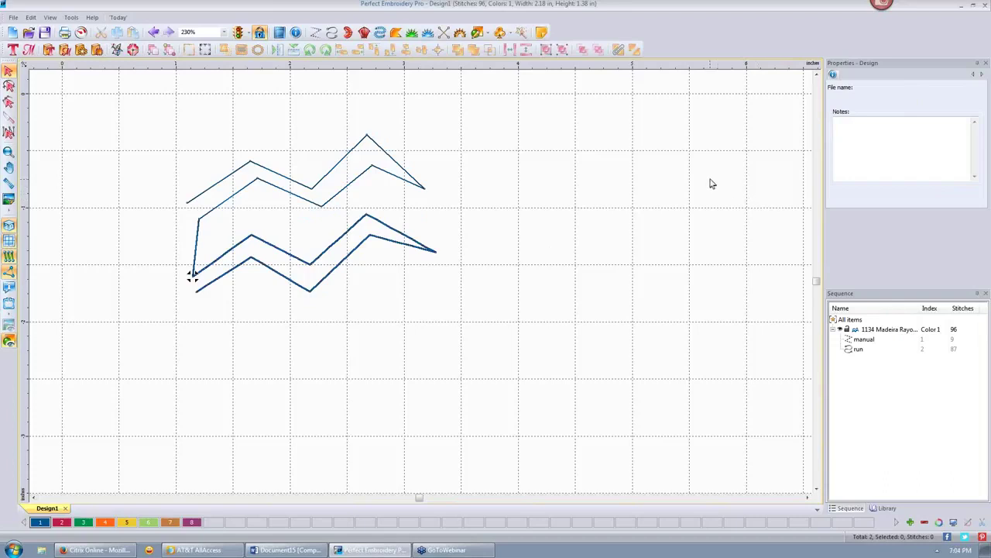
# Apply the Bean stitch type with 9 repeats to the lower run zigzag.
pyautogui.click(378, 224)
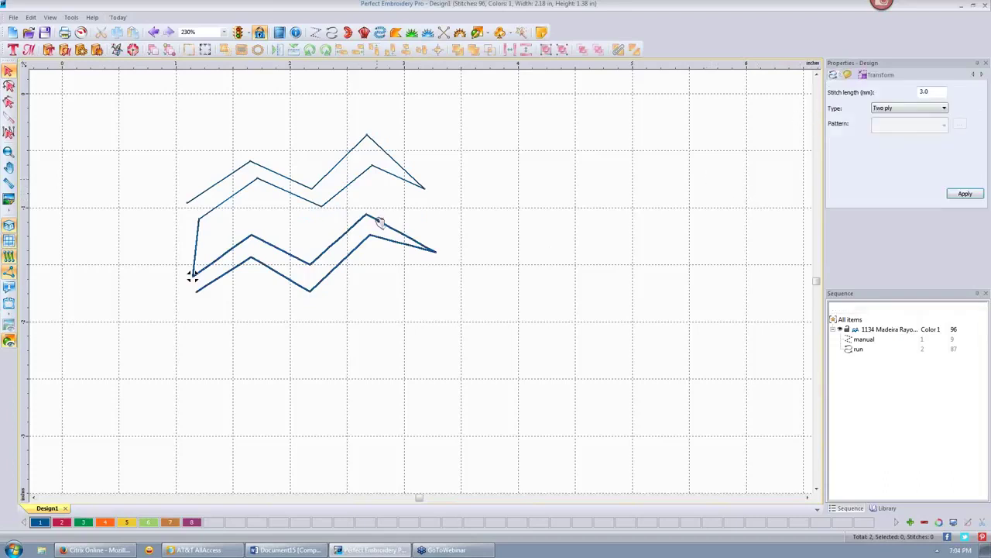
pyautogui.click(945, 109)
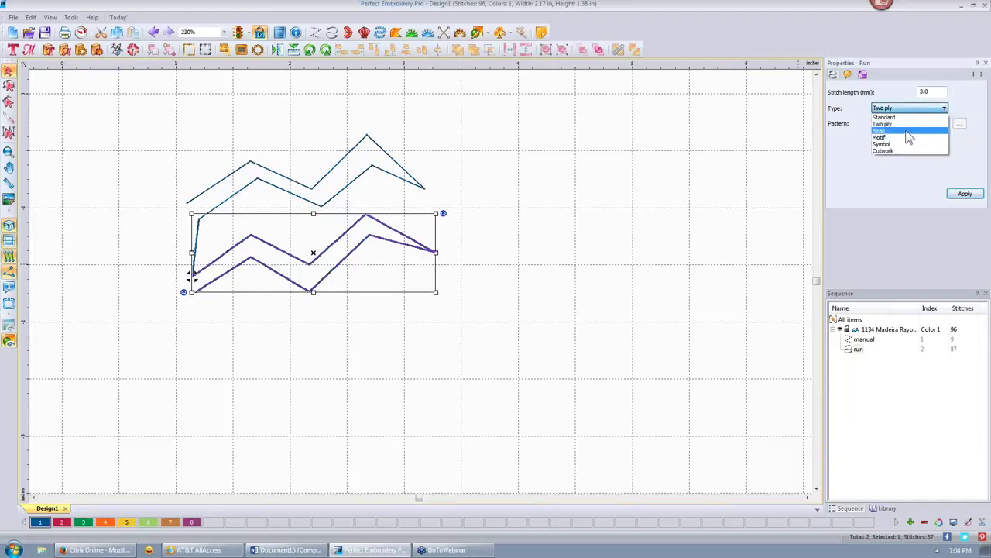
pyautogui.click(908, 131)
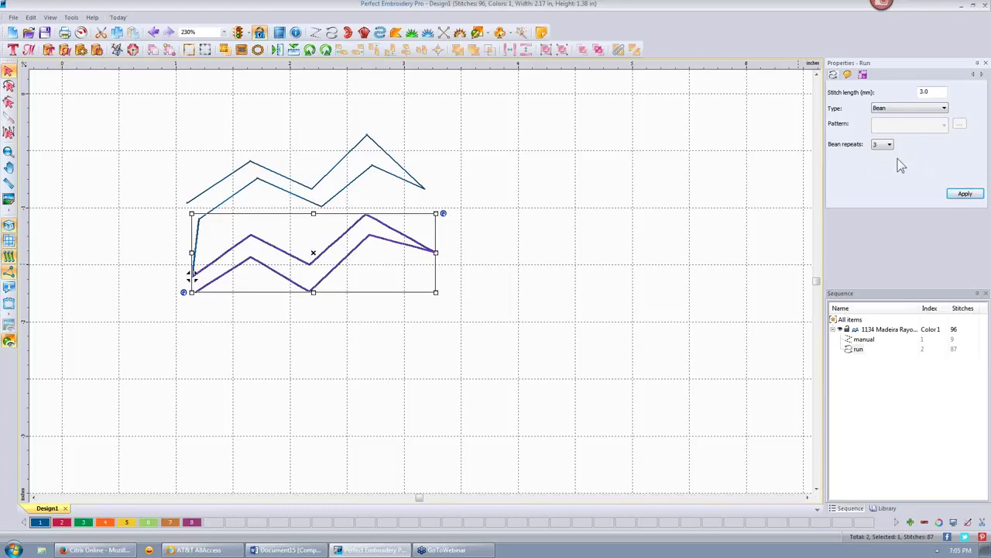
pyautogui.click(889, 144)
pyautogui.click(883, 174)
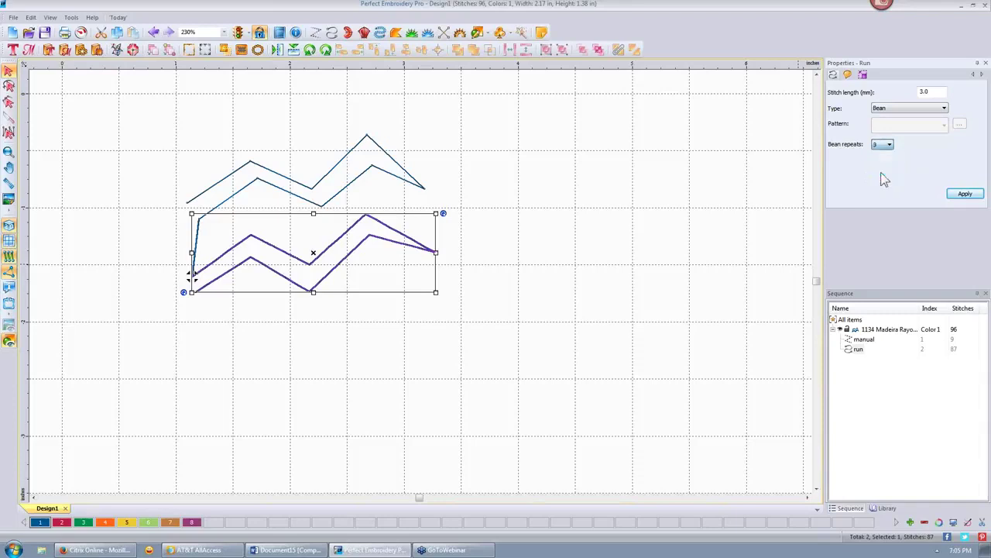
pyautogui.click(965, 194)
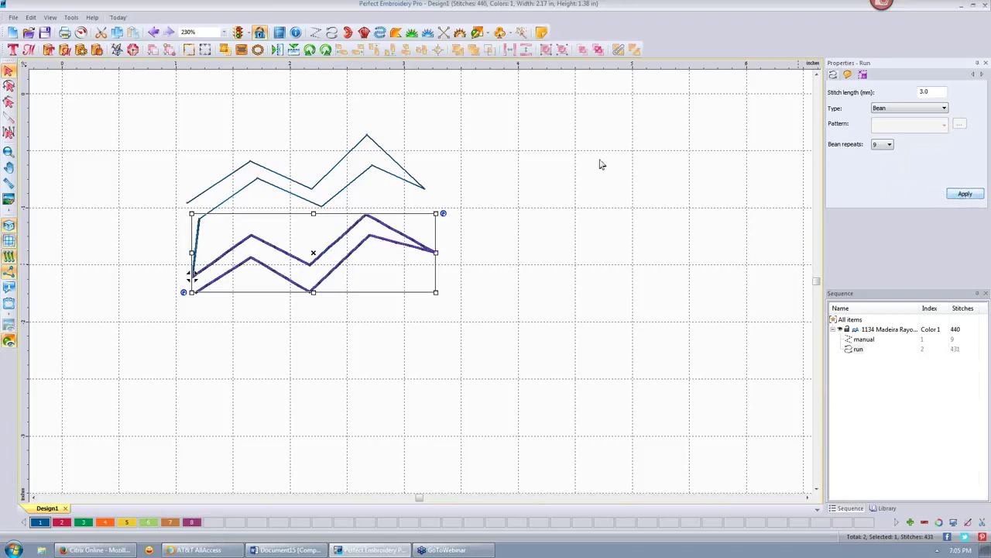
pyautogui.click(557, 230)
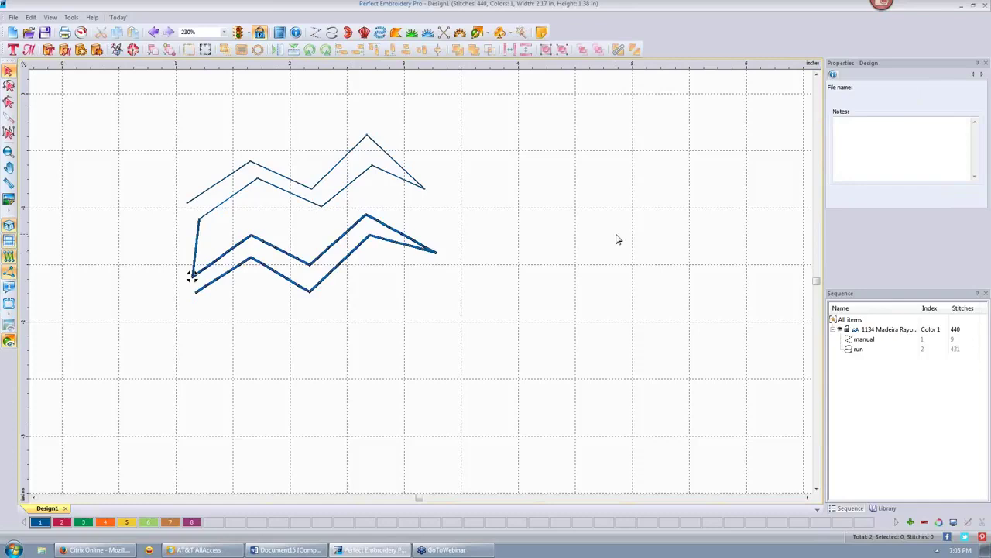
# Set the lower run zigzag's stitch length to 4.0 mm and apply it.
pyautogui.click(393, 244)
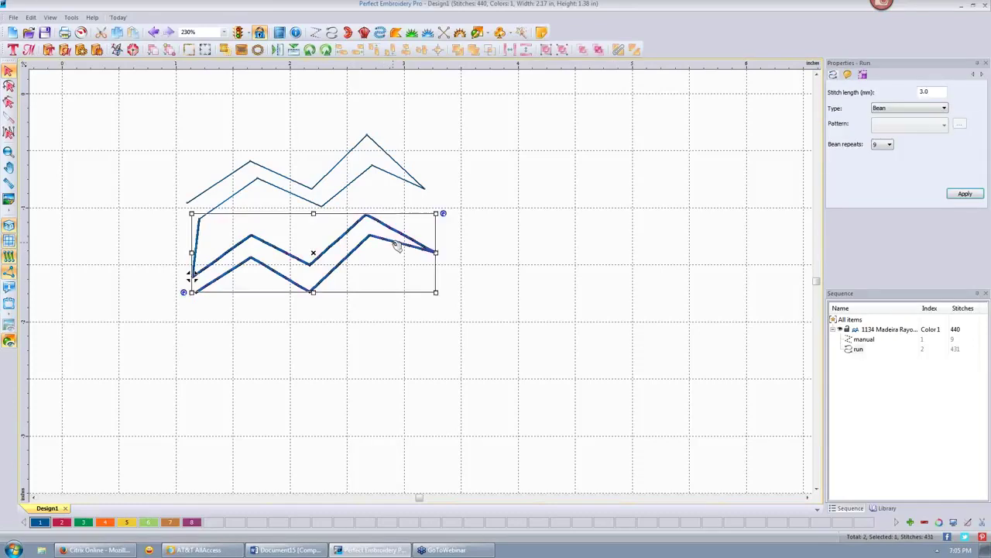
pyautogui.moveTo(932, 92); pyautogui.dragTo(919, 91)
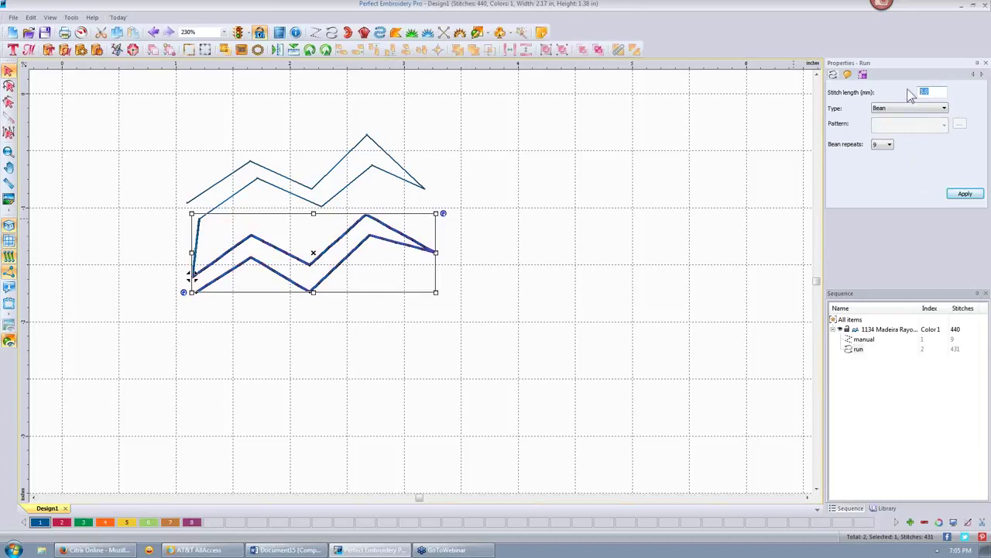
pyautogui.write('4.')
pyautogui.click(970, 198)
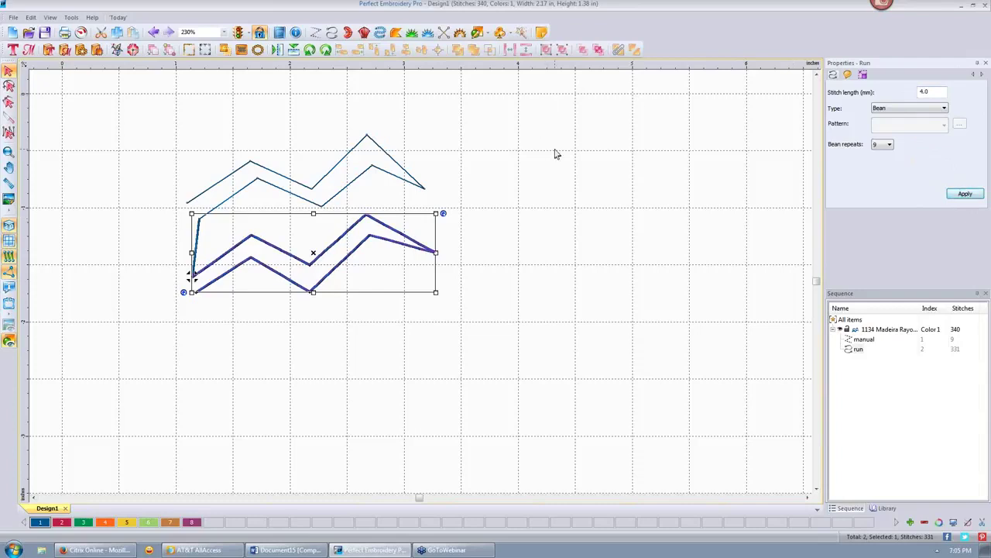
# Change the lower run zigzag to the Motif type with pattern 116 and apply it.
pyautogui.click(945, 108)
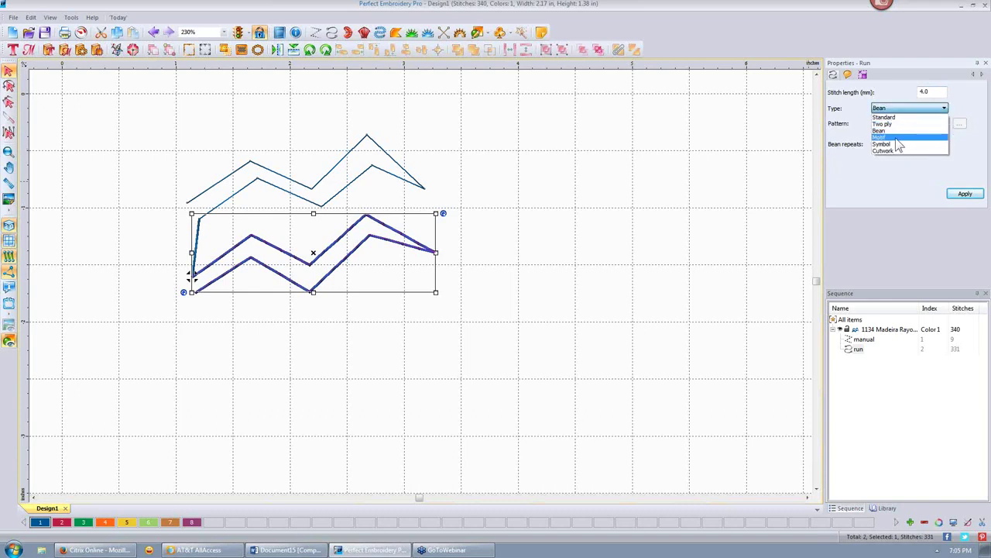
pyautogui.click(896, 138)
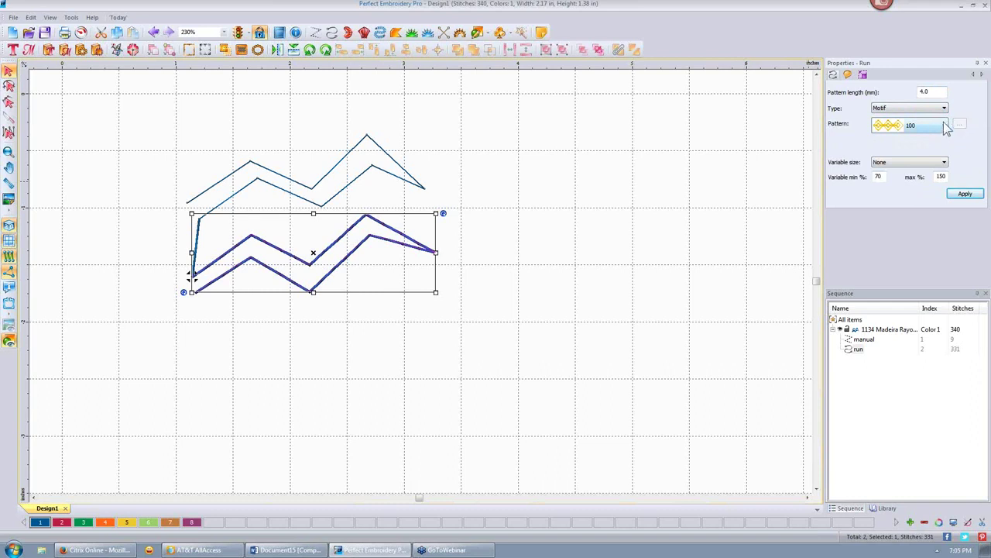
pyautogui.click(945, 126)
pyautogui.moveTo(942, 145); pyautogui.dragTo(945, 211)
pyautogui.click(962, 128)
pyautogui.click(943, 126)
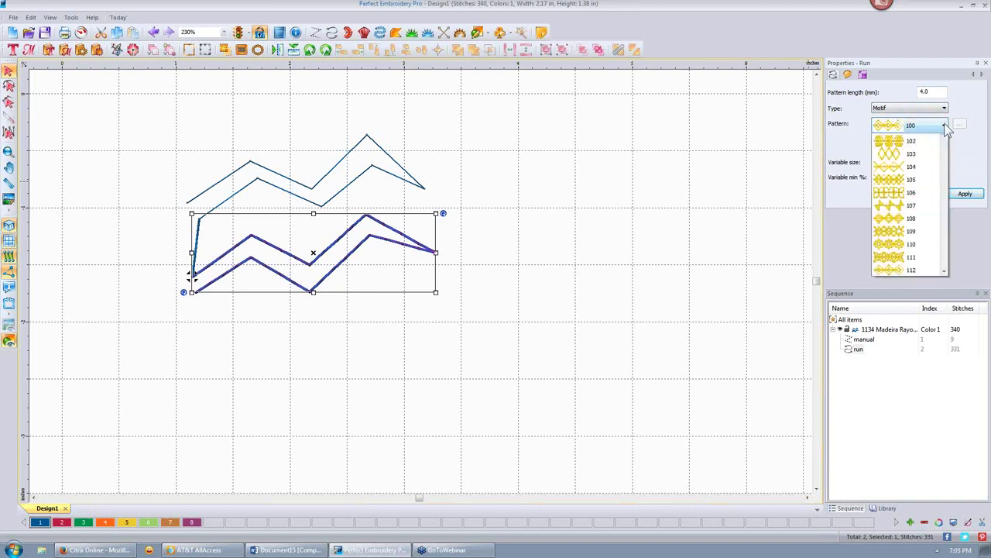
pyautogui.moveTo(946, 152); pyautogui.dragTo(947, 178)
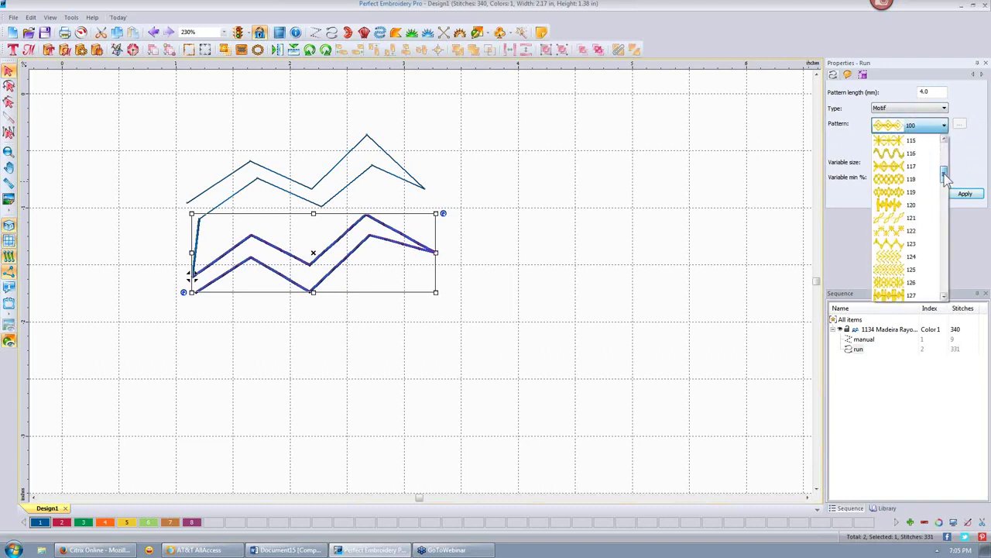
pyautogui.click(898, 154)
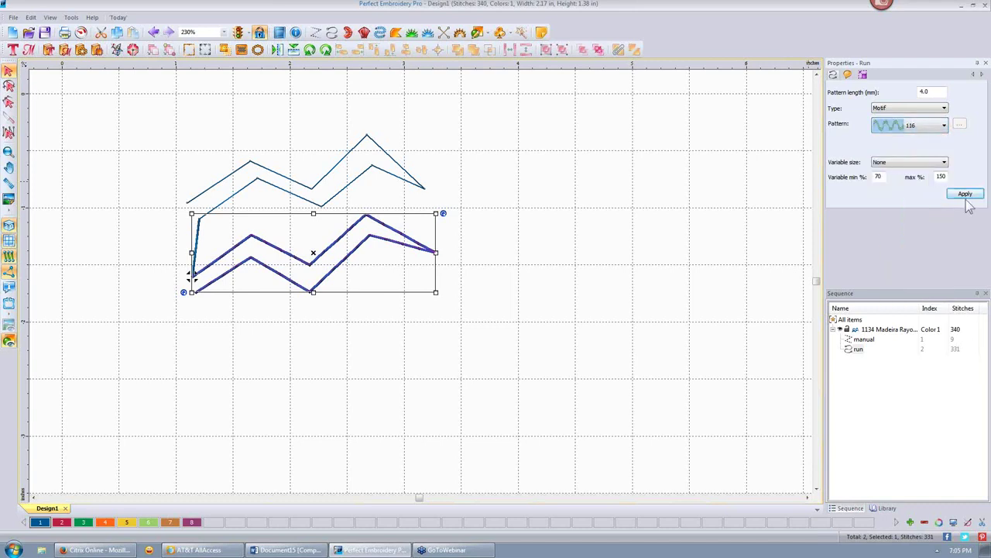
pyautogui.click(965, 194)
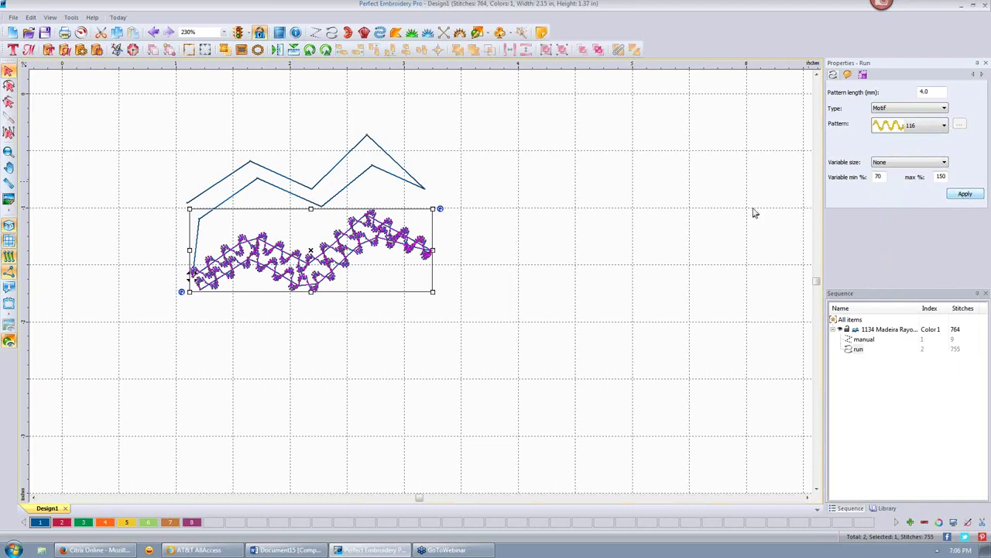
# Set the lower Motif run zigzag's pattern length to 2.0 mm and apply it.
pyautogui.click(709, 218)
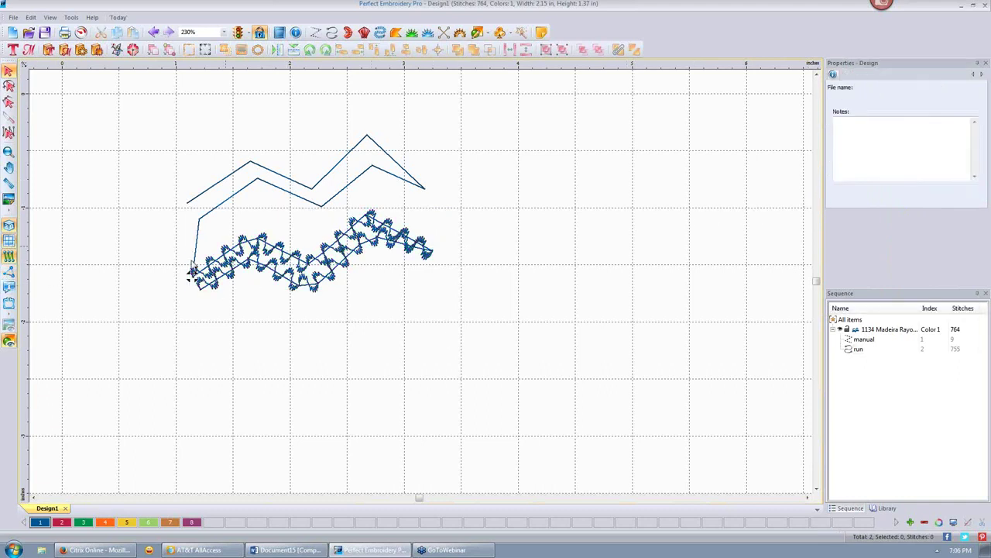
pyautogui.click(416, 246)
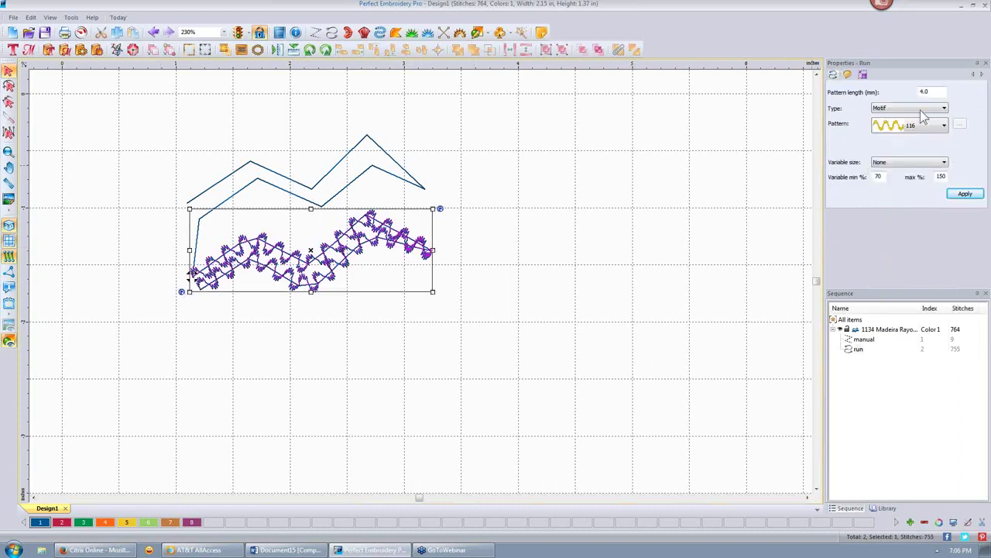
pyautogui.doubleClick(934, 91)
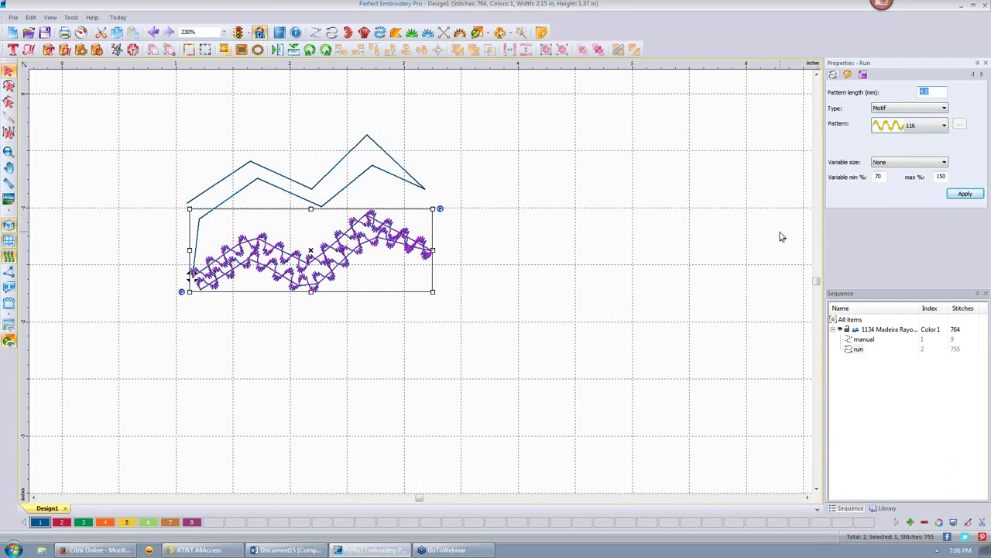
pyautogui.write('2')
pyautogui.click(970, 194)
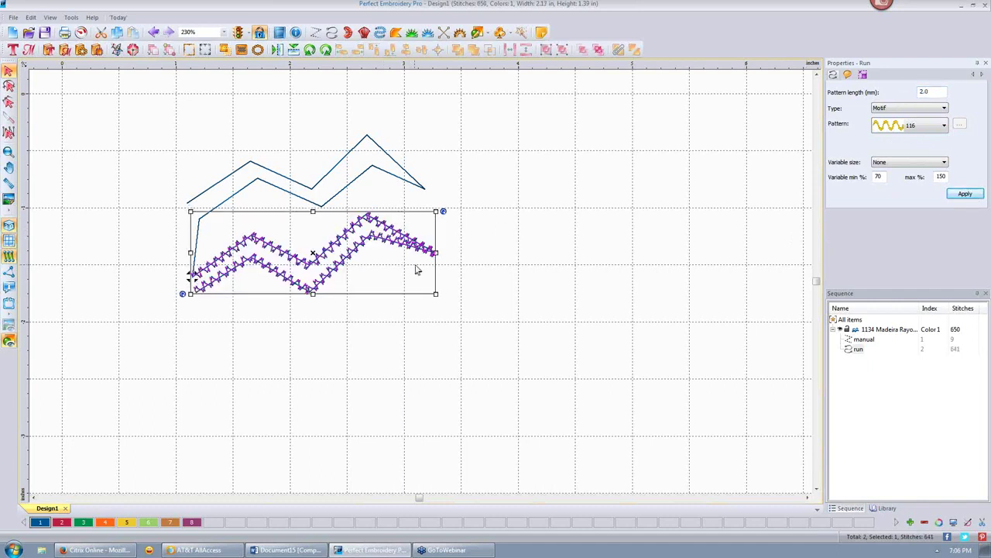
# Set the lower run zigzag's pattern length to 10 mm, apply it and deselect the zigzag.
pyautogui.doubleClick(934, 91)
pyautogui.write('10')
pyautogui.click(966, 194)
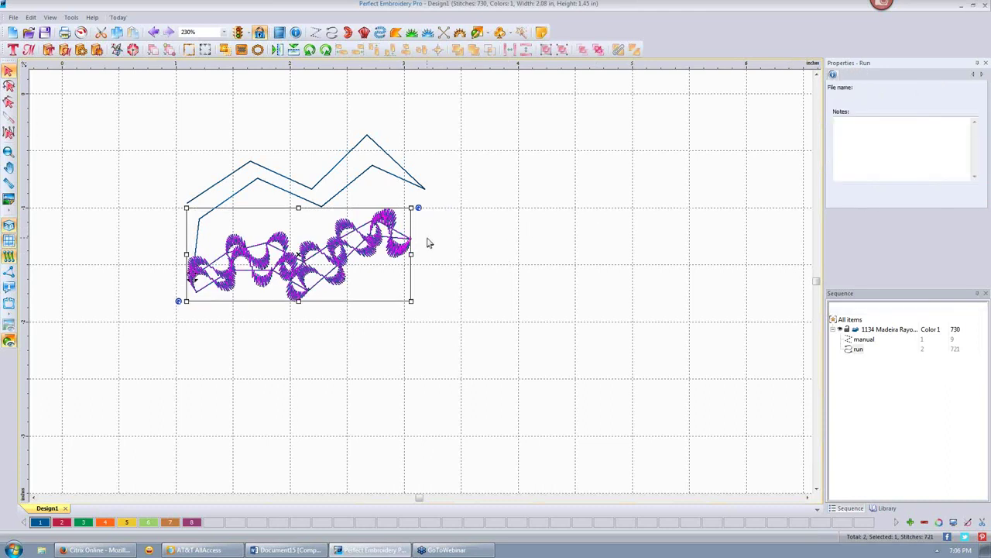
pyautogui.click(429, 243)
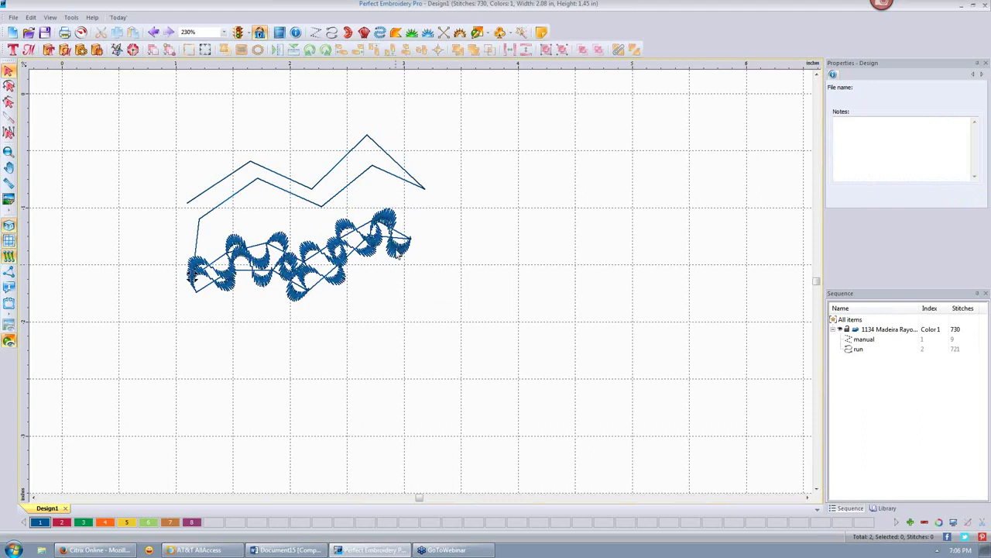
# Change the lower run zigzag's motif to the circle pattern 144 and apply it.
pyautogui.click(401, 258)
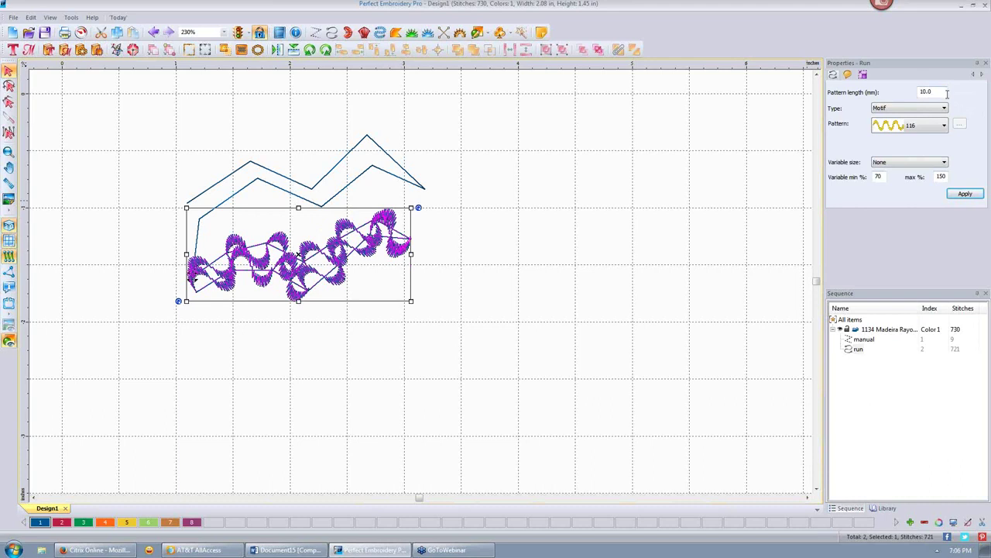
pyautogui.click(944, 122)
pyautogui.moveTo(944, 180); pyautogui.dragTo(950, 208)
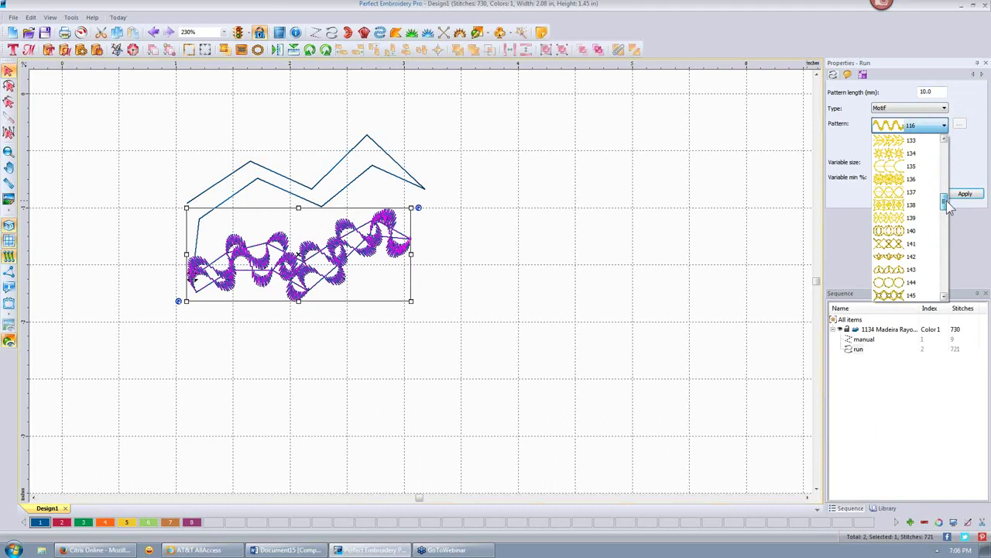
pyautogui.click(902, 282)
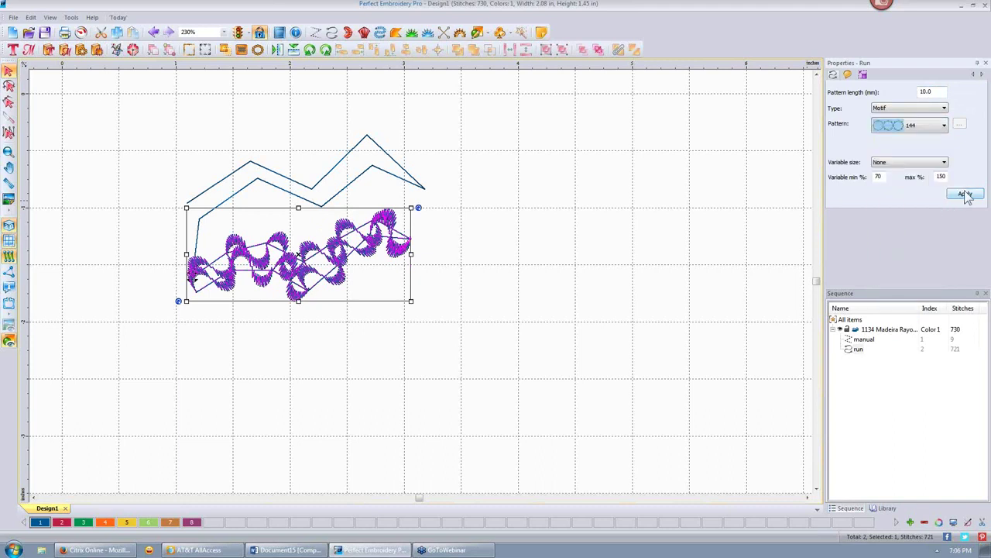
pyautogui.click(965, 194)
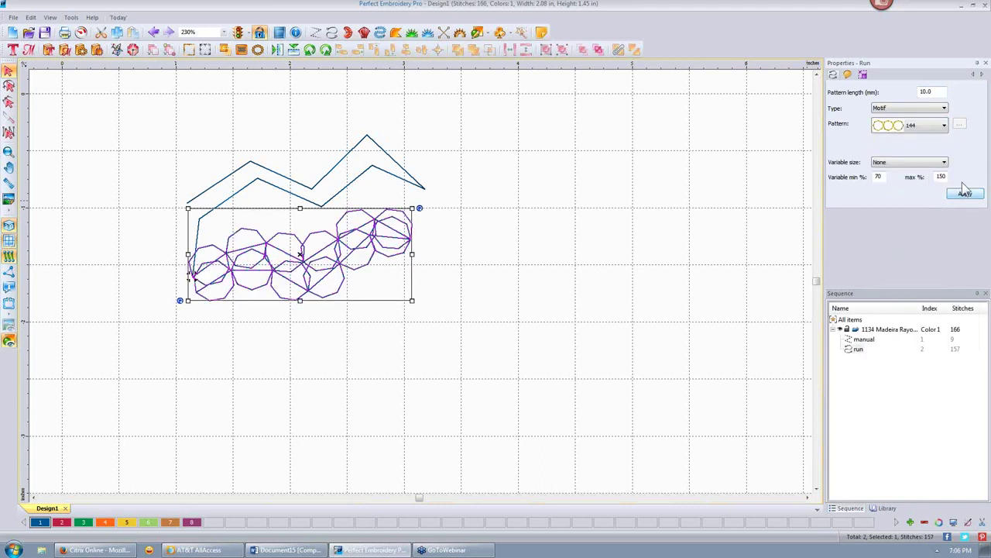
# Set the pattern length of the circle motif on the lower run zigzag to 2.0 mm.
pyautogui.moveTo(934, 91); pyautogui.dragTo(872, 94)
pyautogui.write('2.')
pyautogui.press('Return')
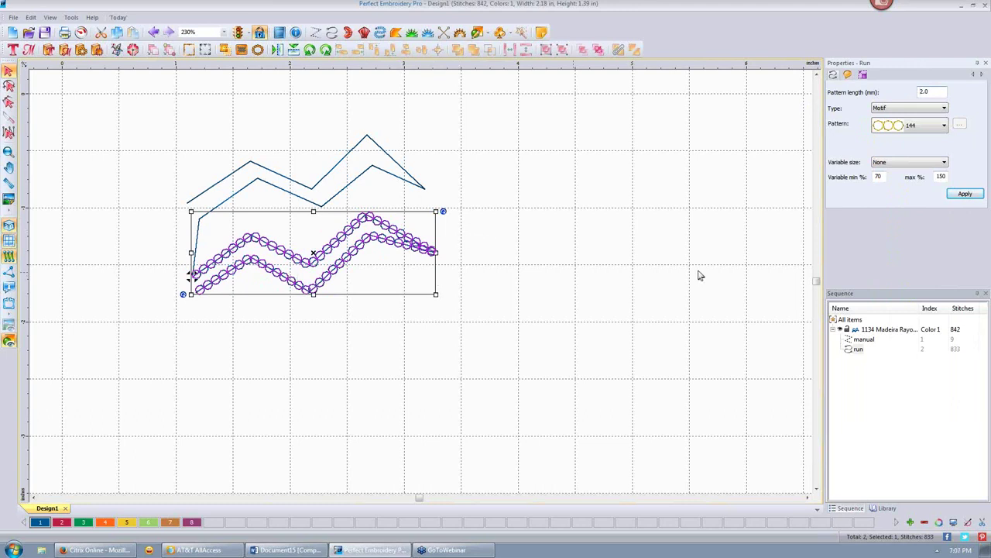
# Apply the Concave variable size with a minimum of 25% to the circle motif on the lower run zigzag.
pyautogui.click(945, 164)
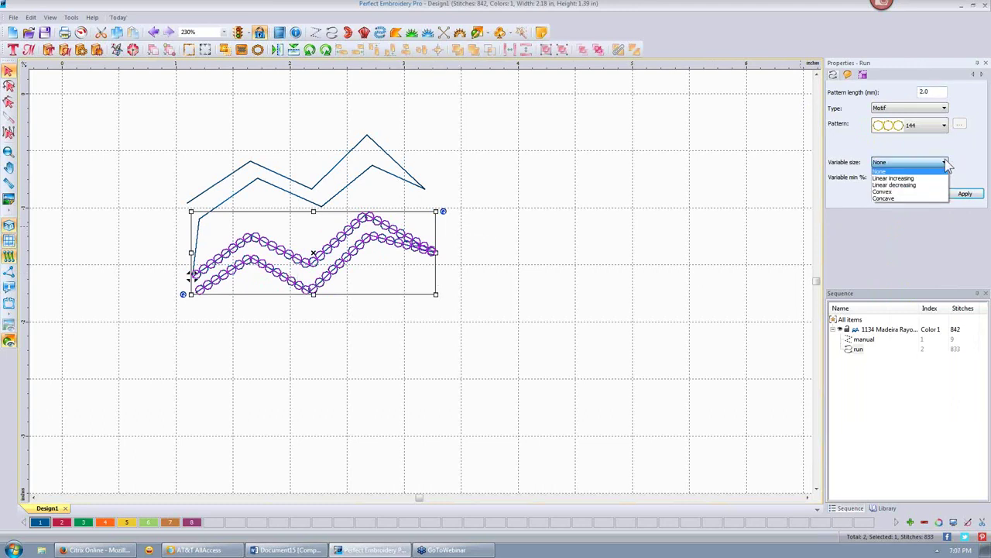
pyautogui.click(889, 199)
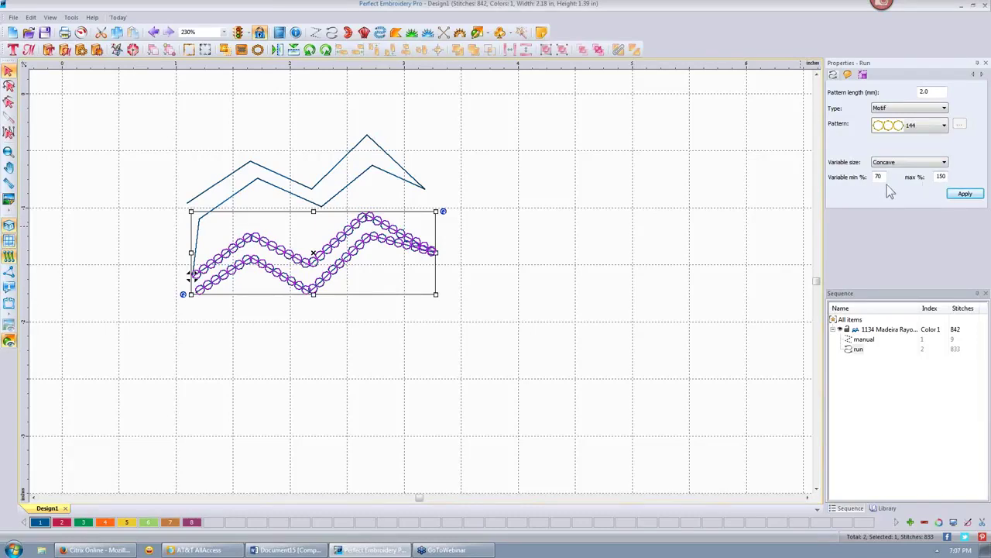
pyautogui.moveTo(884, 176); pyautogui.dragTo(869, 174)
pyautogui.write('25')
pyautogui.click(965, 195)
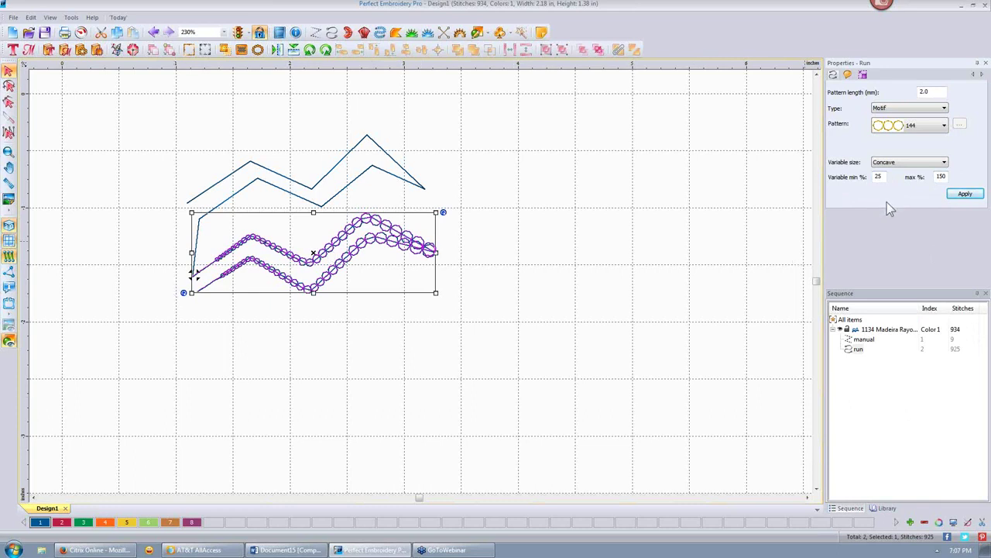
# Change the circle motif's variable size to Convex and apply it.
pyautogui.click(944, 162)
pyautogui.click(892, 192)
pyautogui.click(966, 195)
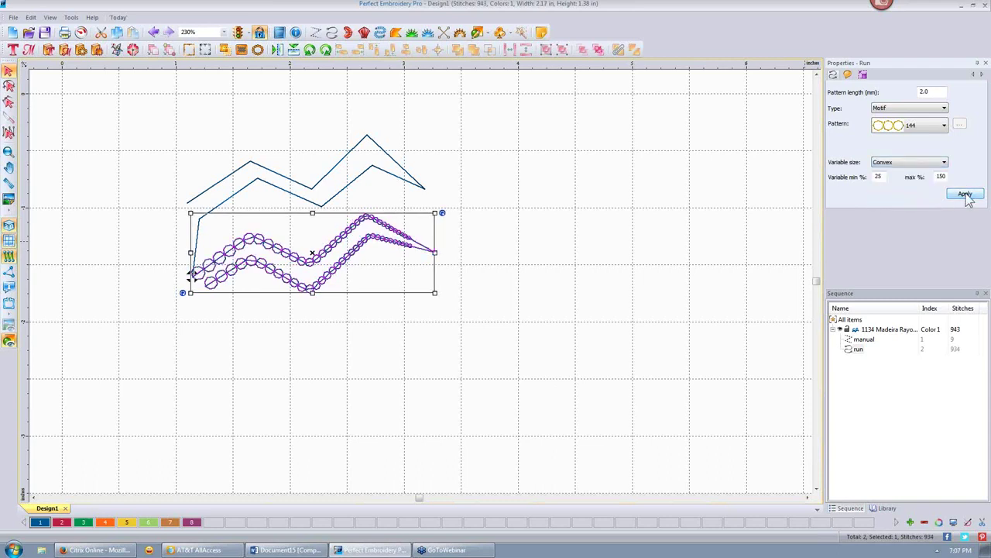
# Change the circle motif's variable size to Linear increasing and apply it.
pyautogui.click(944, 163)
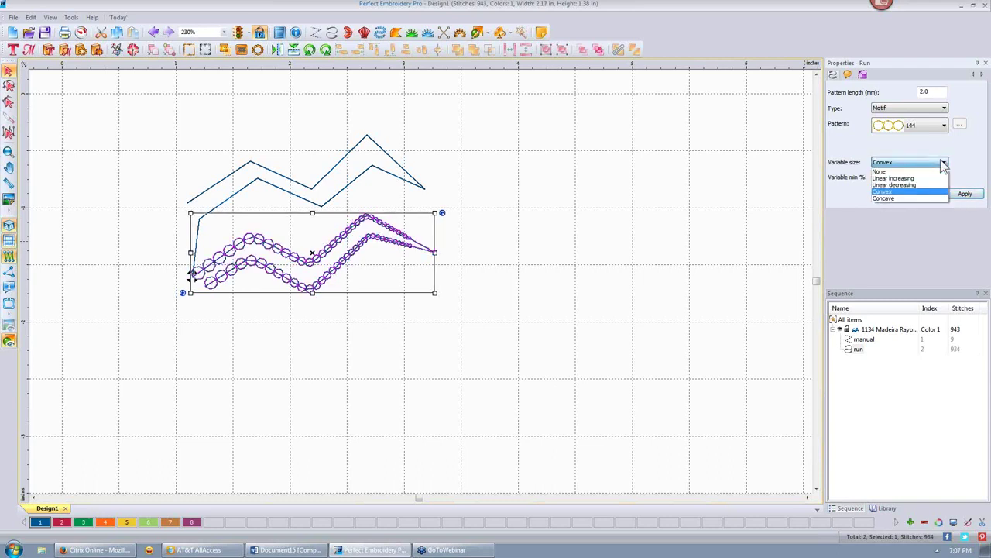
pyautogui.click(911, 178)
pyautogui.click(964, 195)
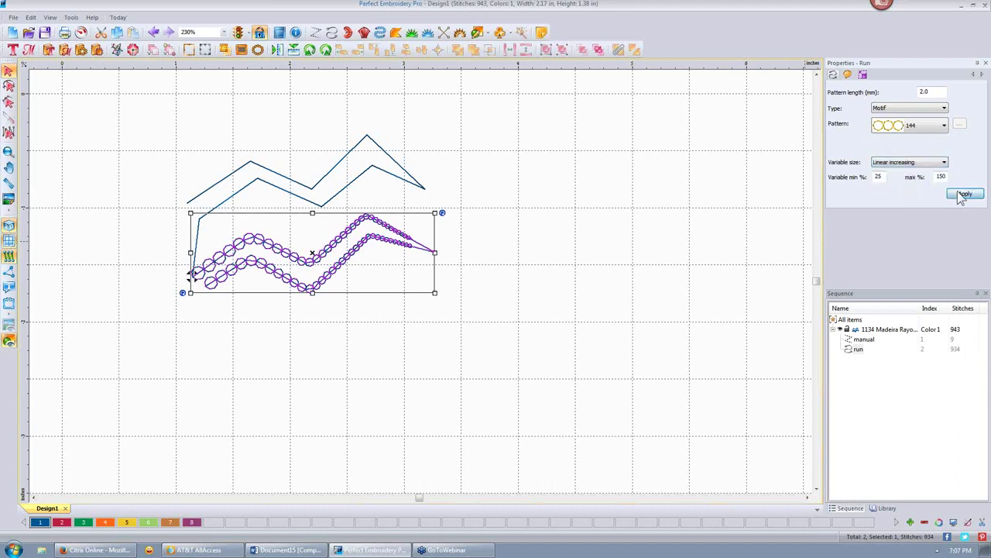
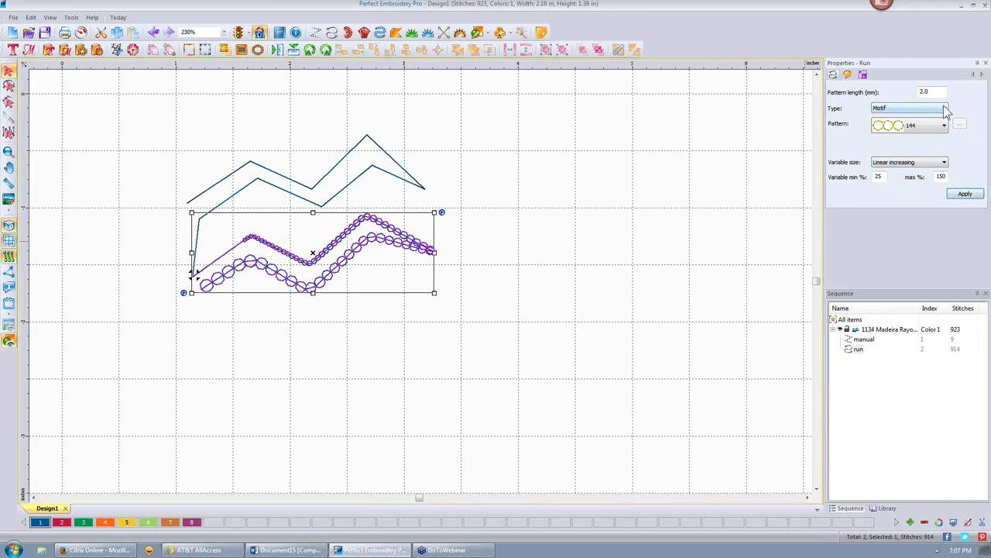
# Change the lower run zigzag to the Symbol type with the Candycane pattern, apply it and deselect the zigzag.
pyautogui.click(946, 109)
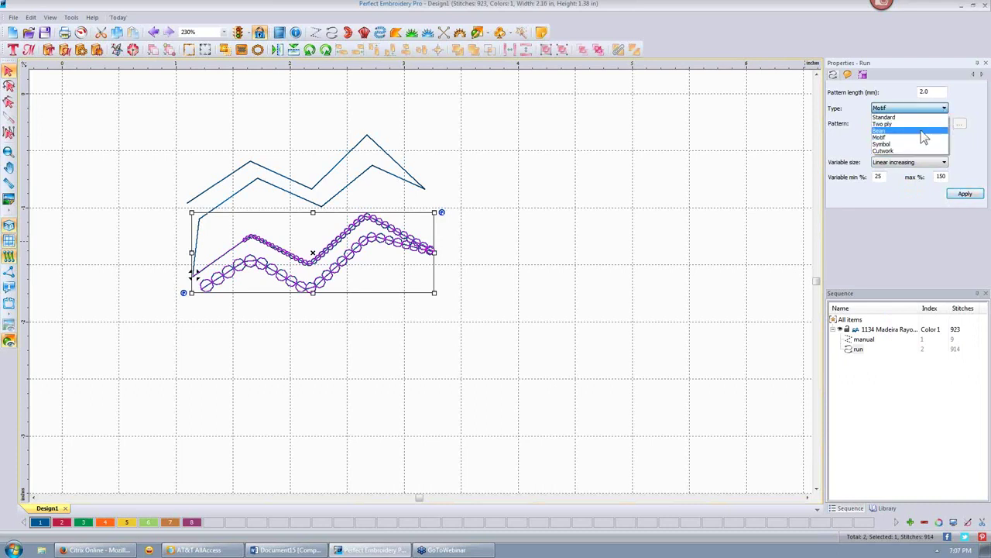
pyautogui.click(905, 146)
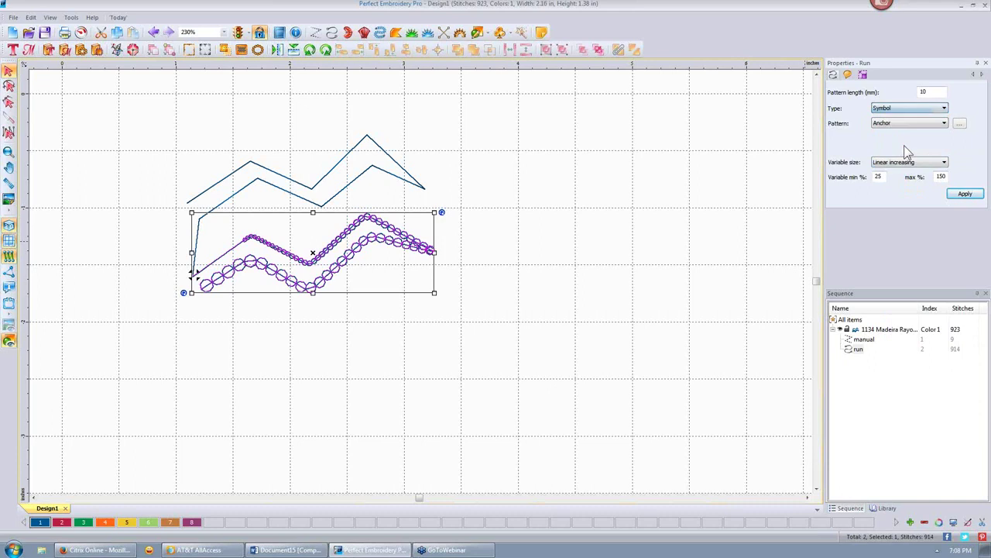
pyautogui.click(959, 124)
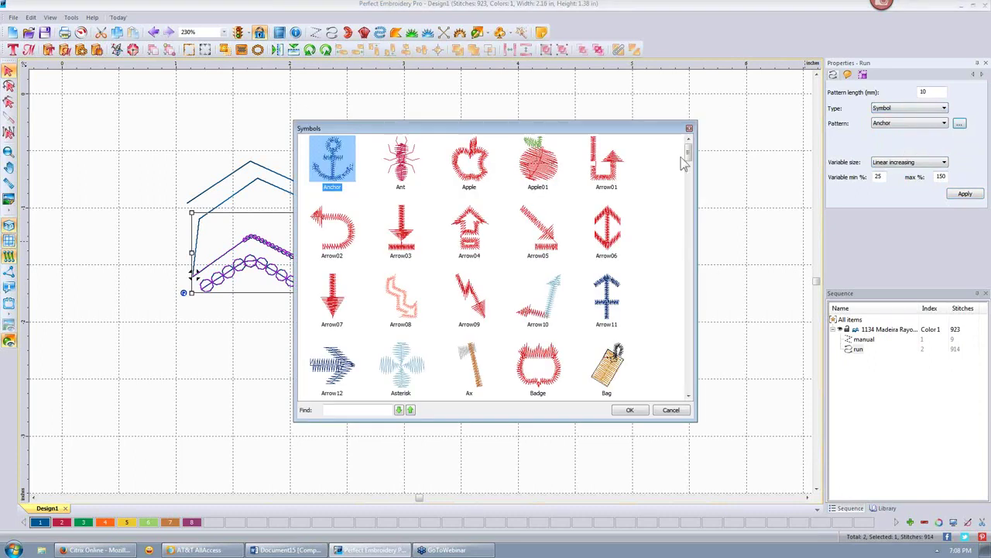
pyautogui.moveTo(688, 150); pyautogui.dragTo(690, 199)
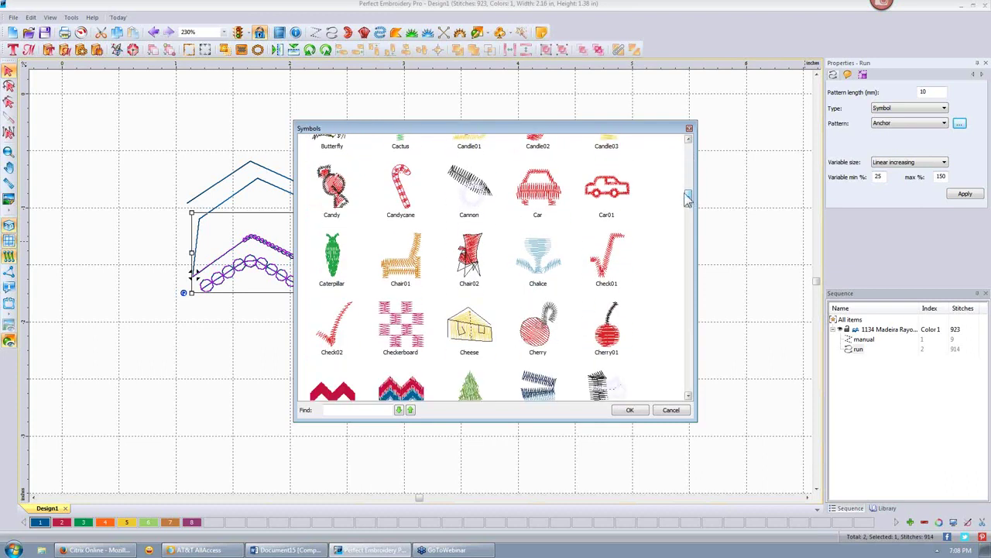
pyautogui.click(401, 189)
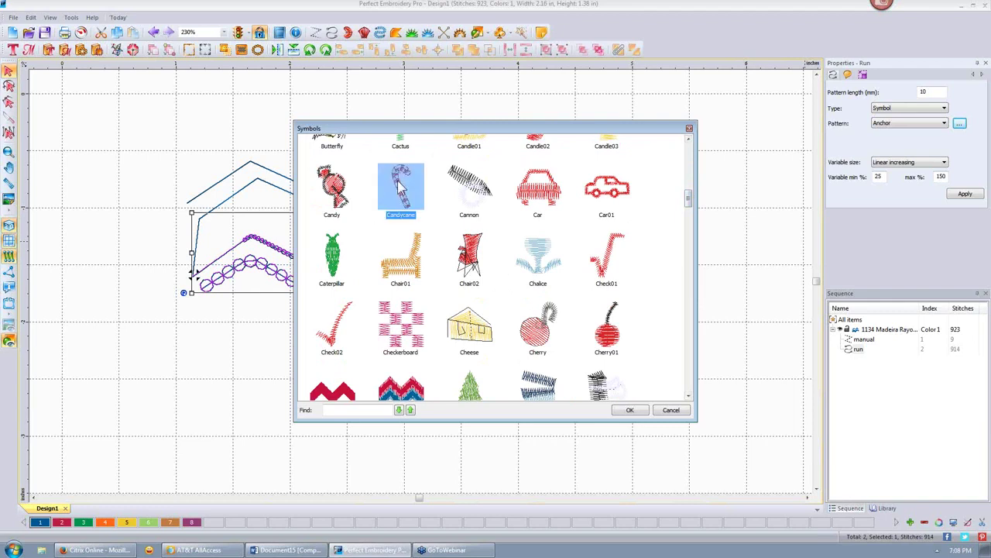
pyautogui.click(631, 409)
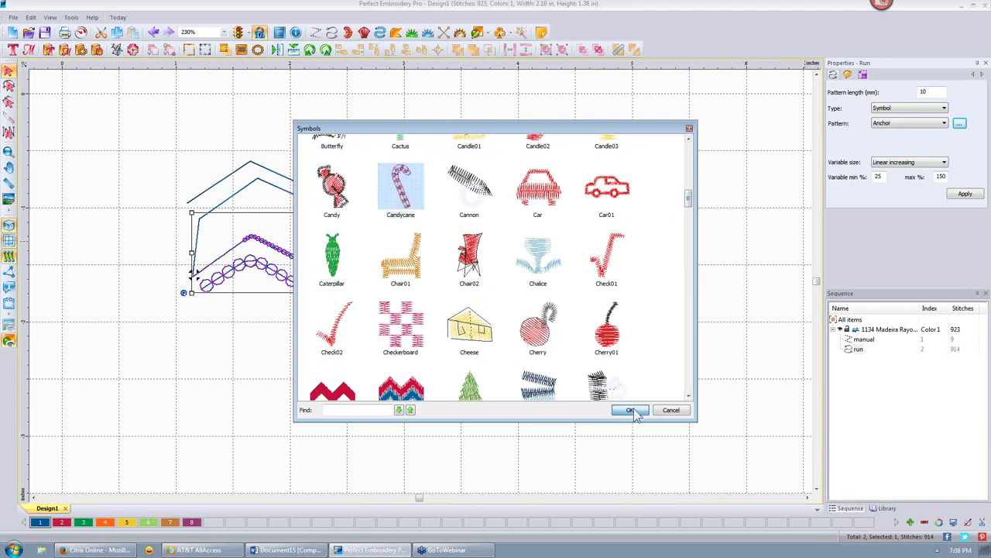
pyautogui.click(974, 199)
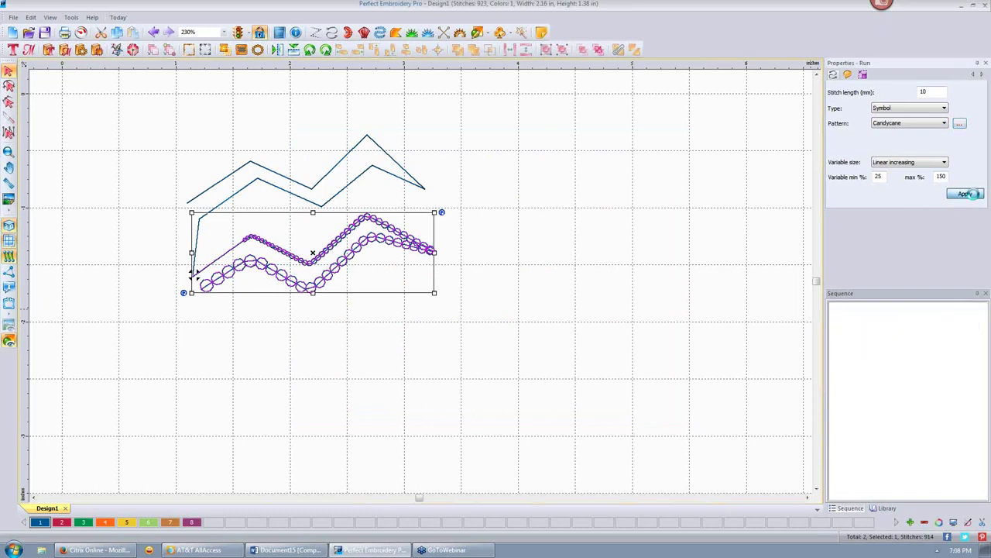
pyautogui.click(675, 259)
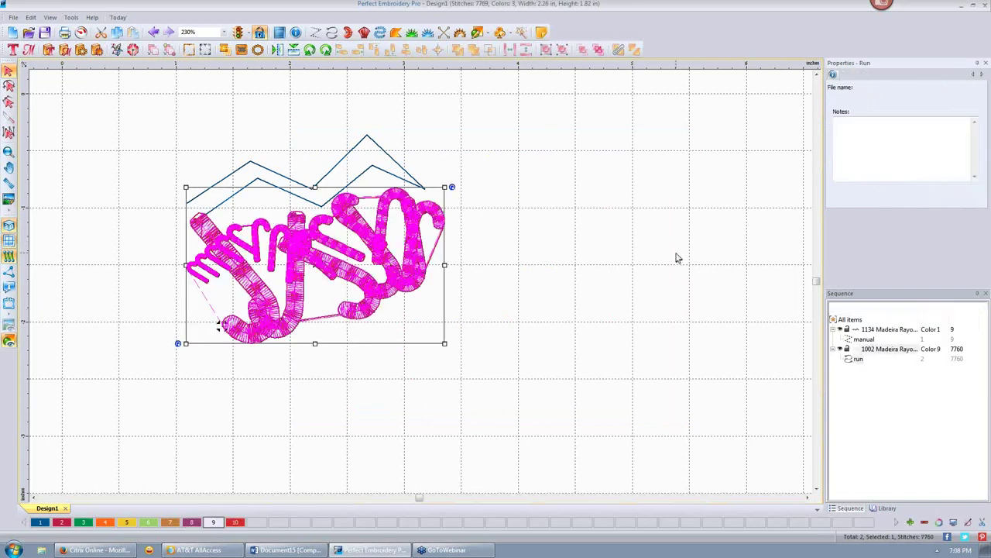
# Set the Candycane run's variable size to None and apply it.
pyautogui.click(380, 302)
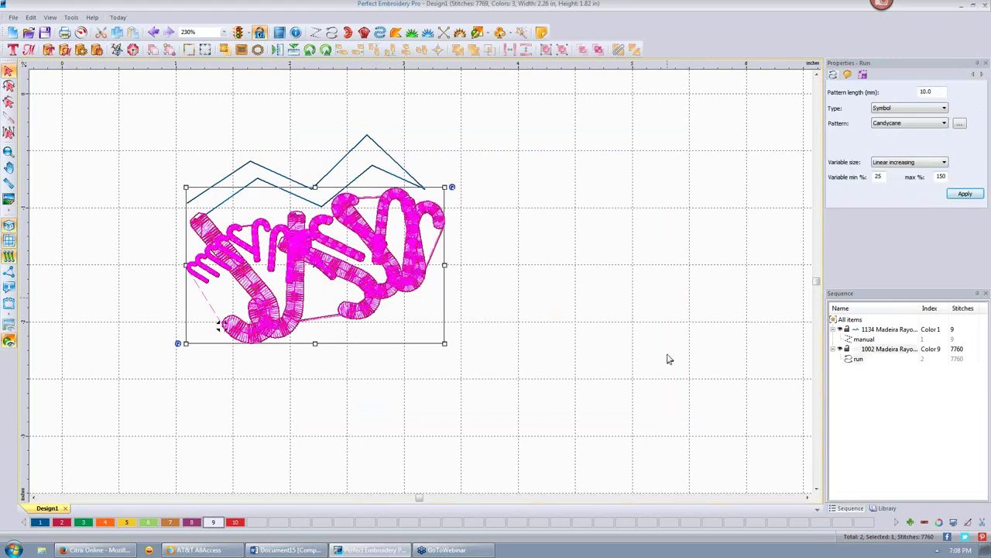
pyautogui.click(944, 162)
pyautogui.click(918, 172)
pyautogui.click(965, 195)
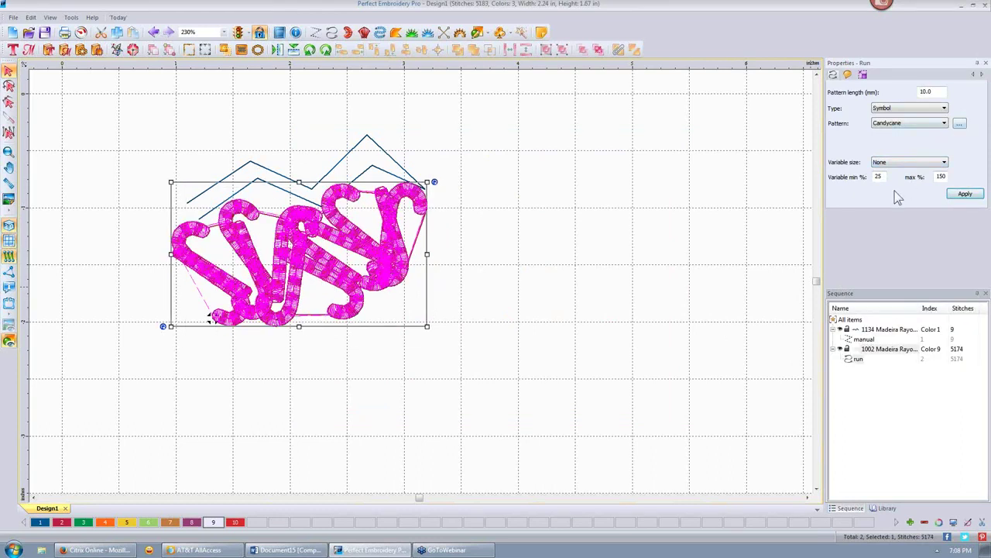
# Set the Candycane run's pattern length to 4 mm, apply it and deselect the run.
pyautogui.click(966, 194)
pyautogui.click(965, 194)
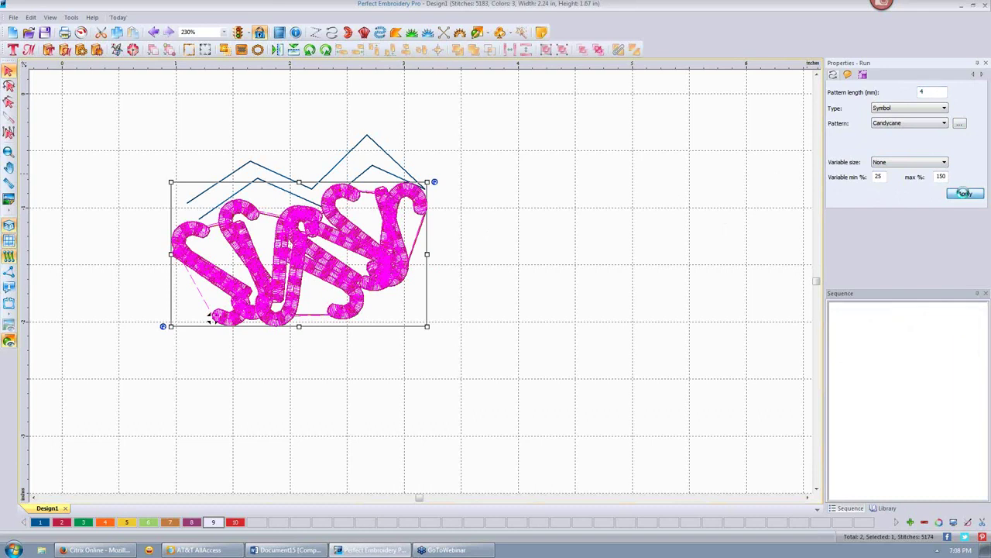
pyautogui.click(609, 227)
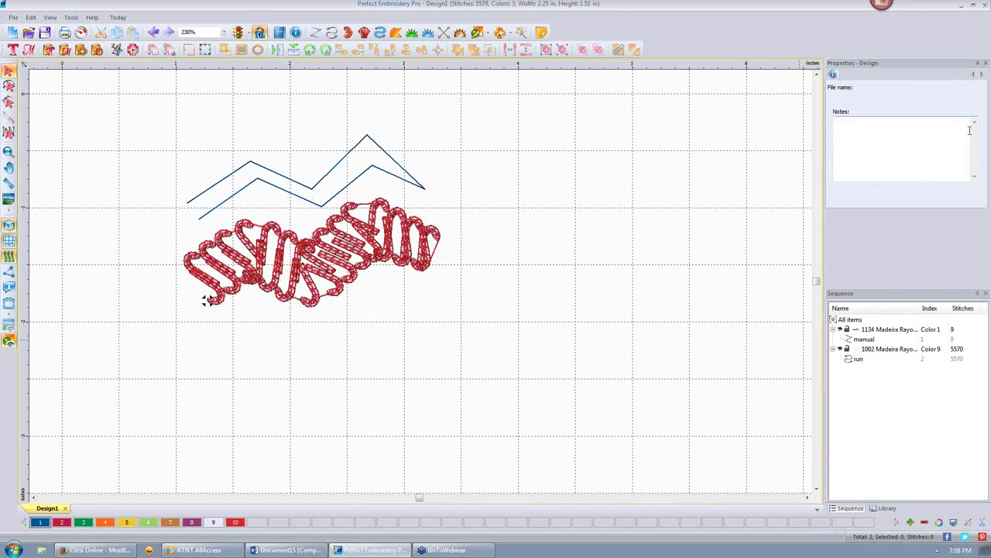
# Set the Candycane run's pattern length to 2.0 mm, apply it, then deselect and reselect the run.
pyautogui.click(426, 234)
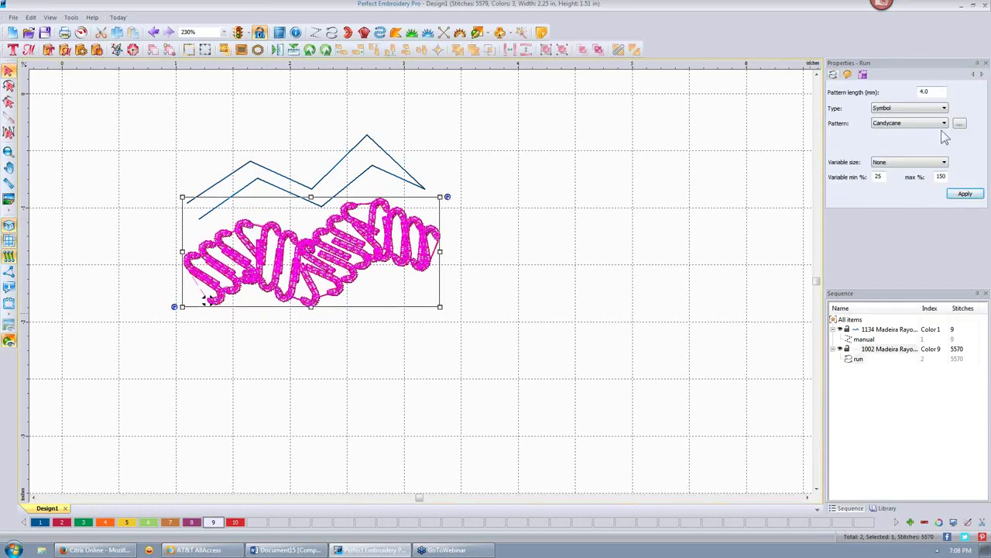
pyautogui.moveTo(935, 94); pyautogui.dragTo(905, 93)
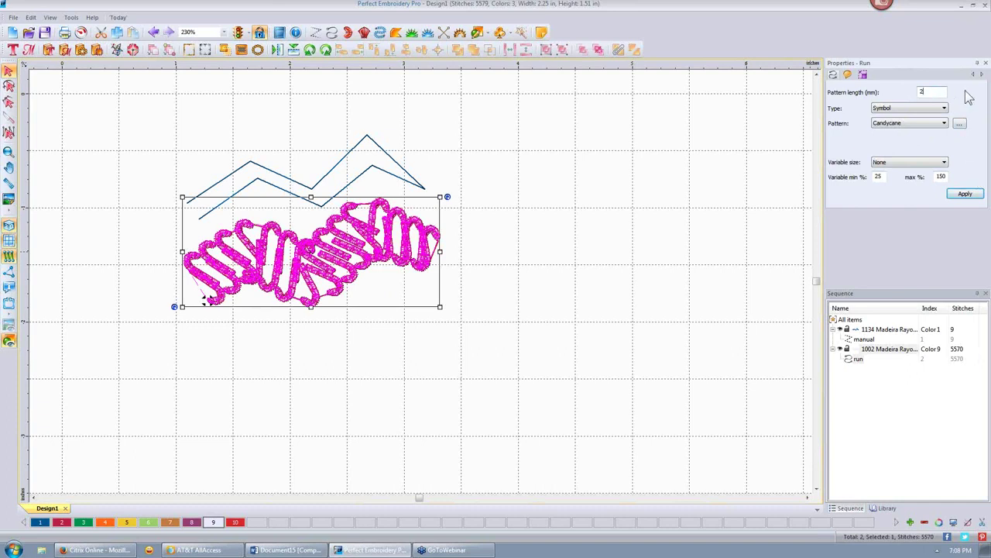
pyautogui.click(967, 194)
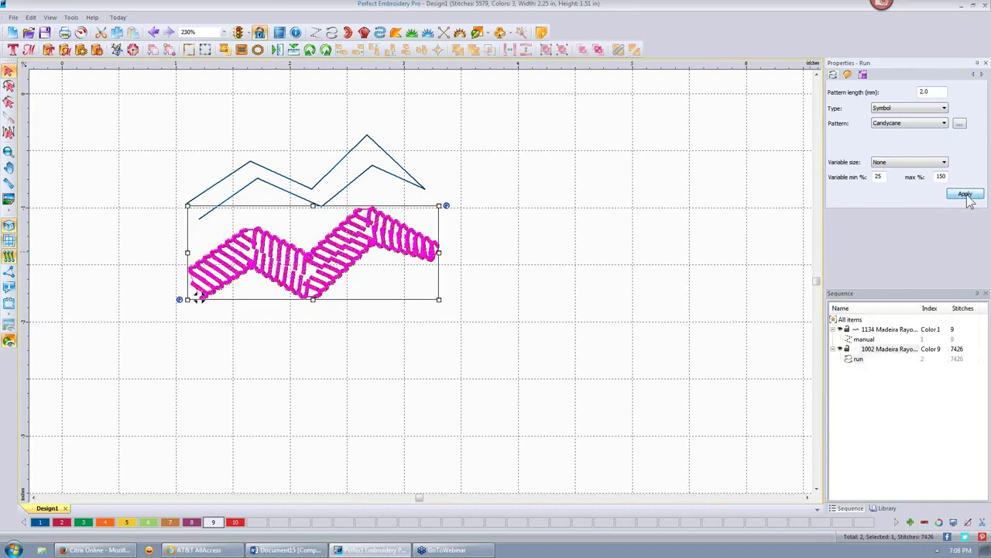
pyautogui.click(584, 206)
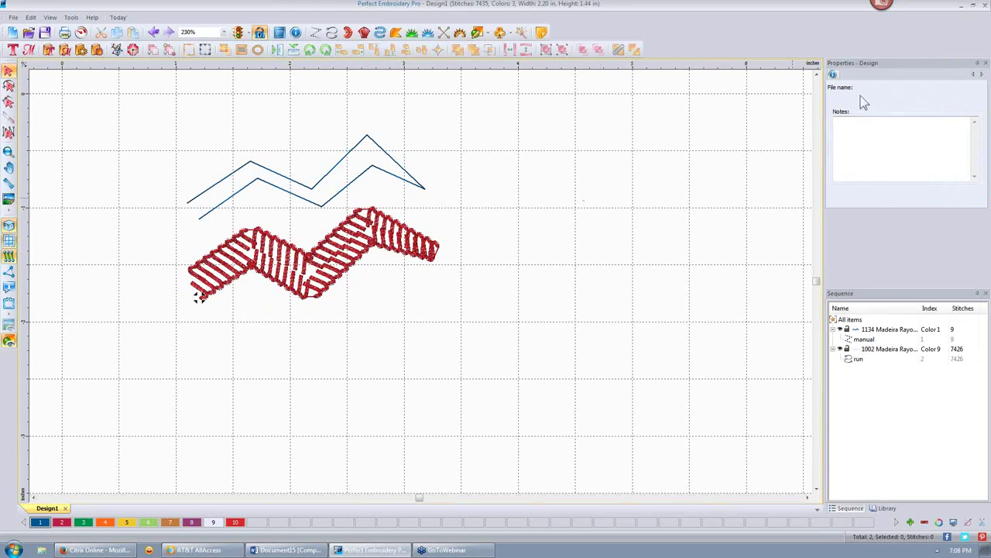
pyautogui.click(327, 248)
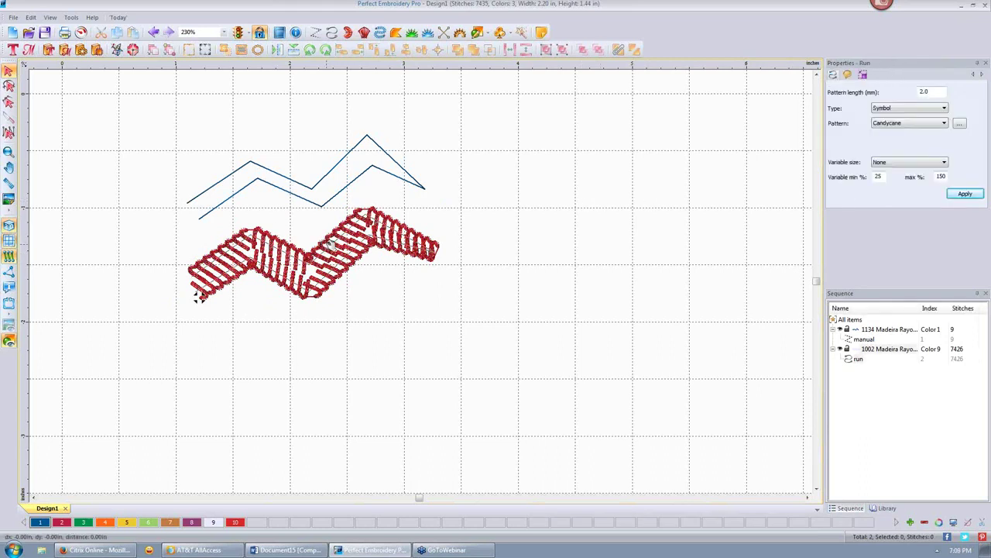
# Set the lower run zigzag's type to Cutwork with a stitch length of .5 mm, apply it and deselect the run.
pyautogui.click(945, 109)
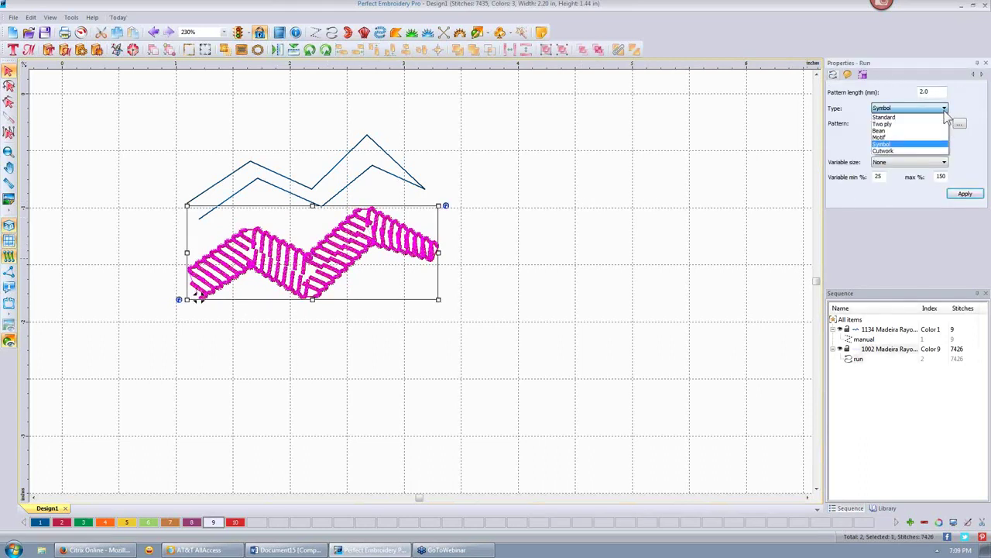
pyautogui.click(915, 150)
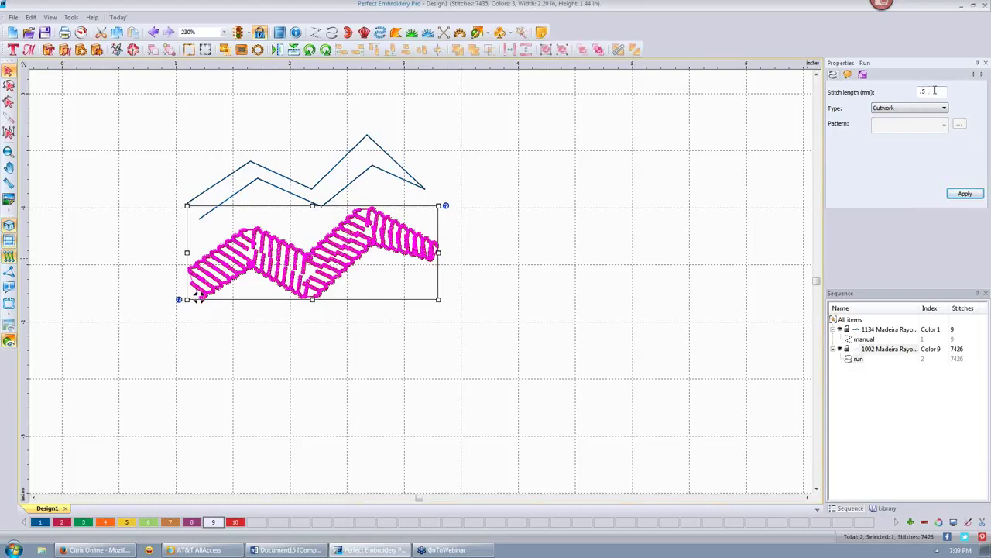
pyautogui.click(965, 194)
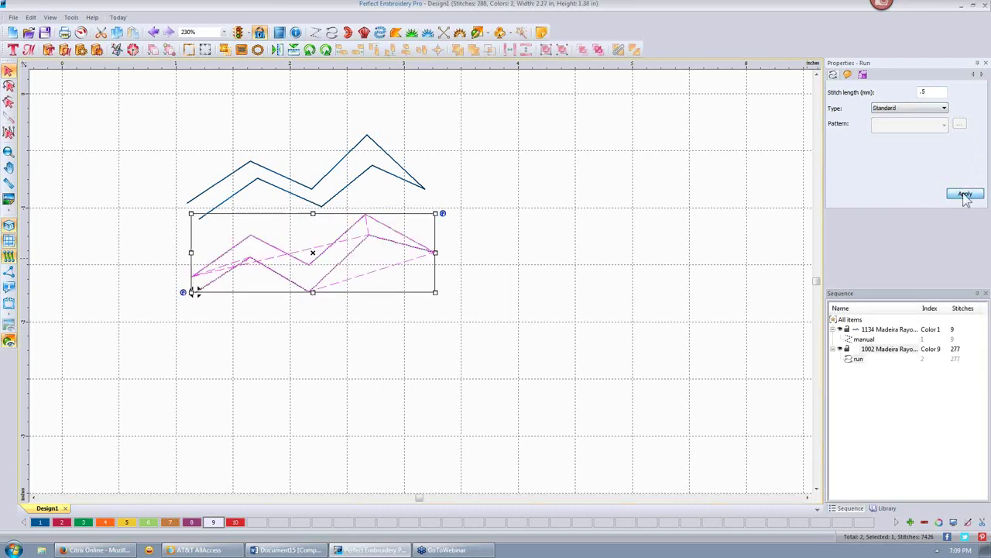
pyautogui.click(583, 134)
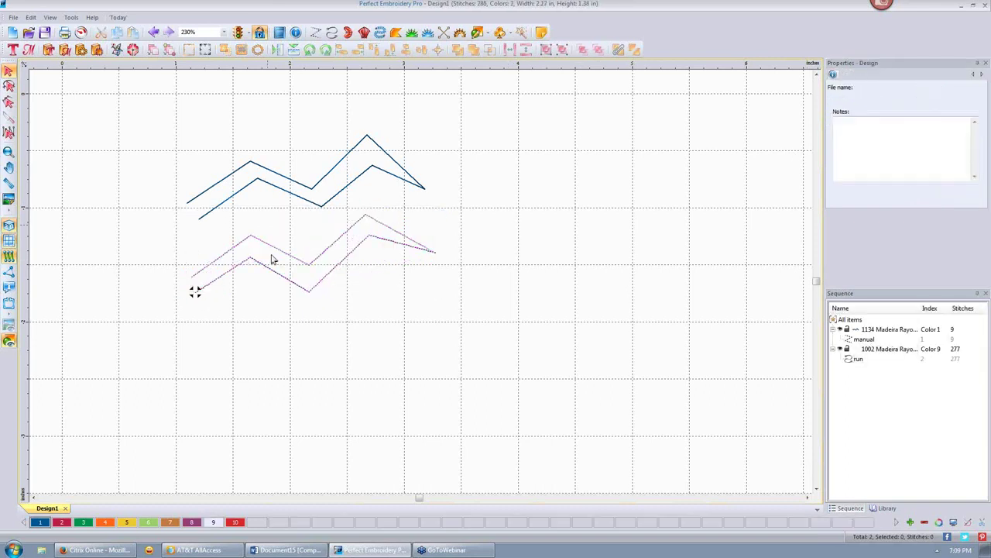
pyautogui.scroll(4, 284, 262)
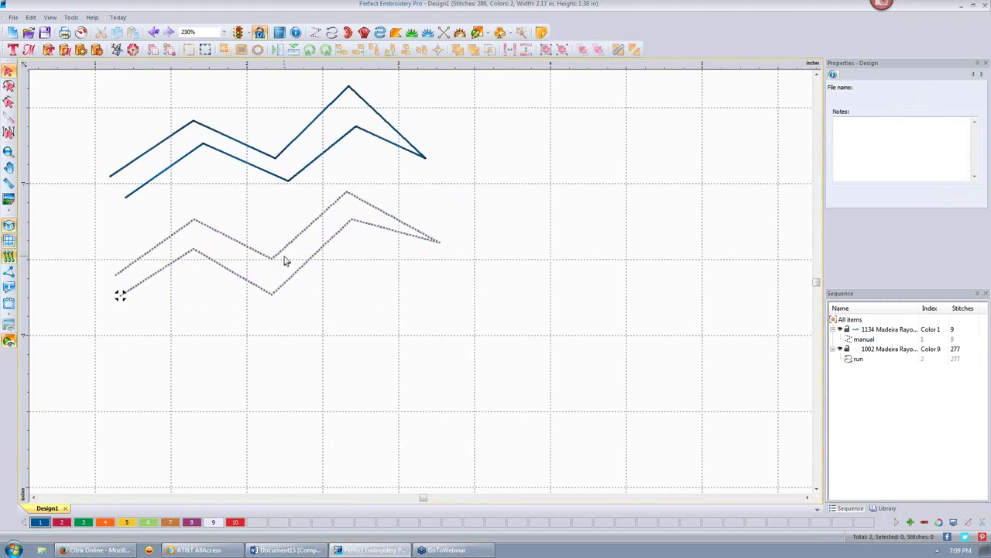
pyautogui.scroll(-1, 314, 283)
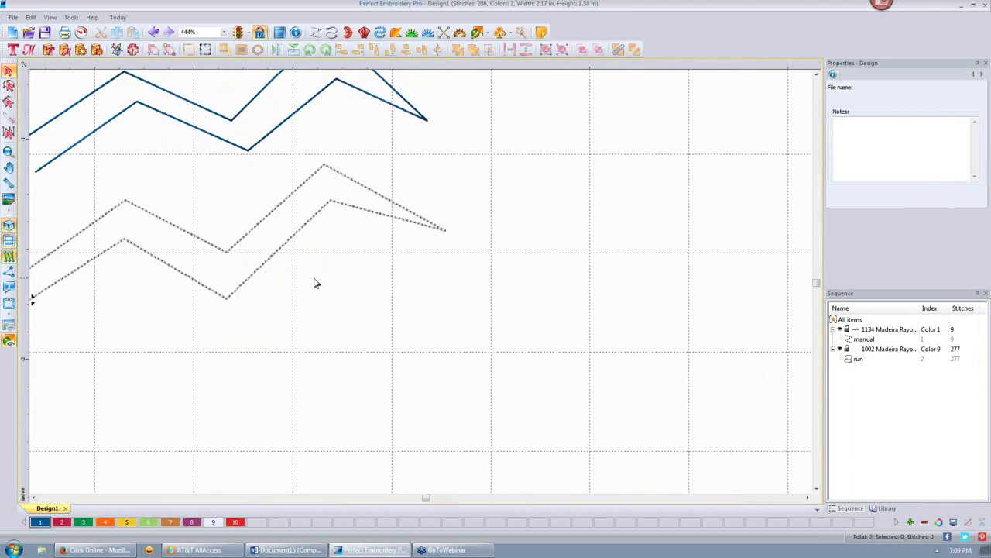
pyautogui.click(34, 500)
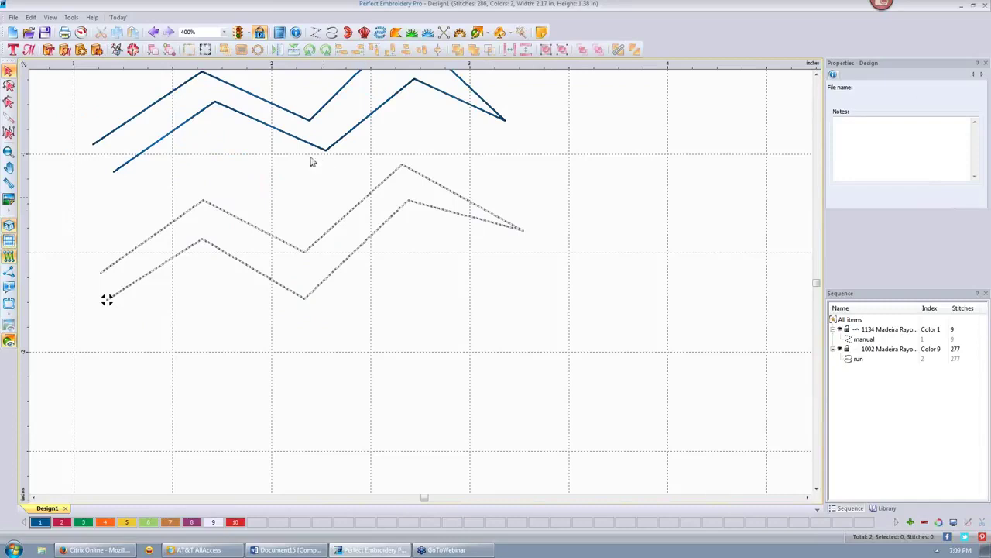
# Create a new design and draw the wavy upper edge of a satin column from ten points, starting at its left end.
pyautogui.click(13, 33)
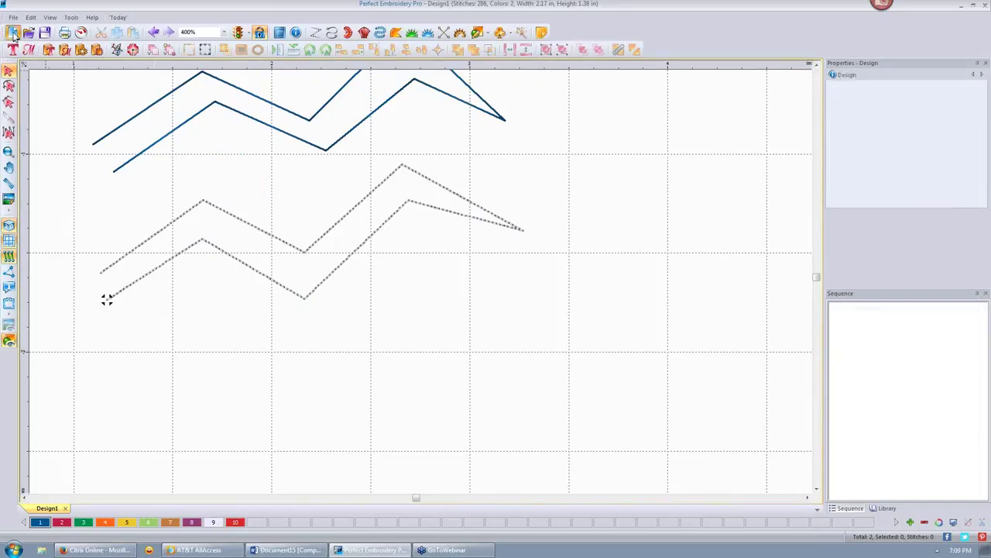
pyautogui.click(347, 33)
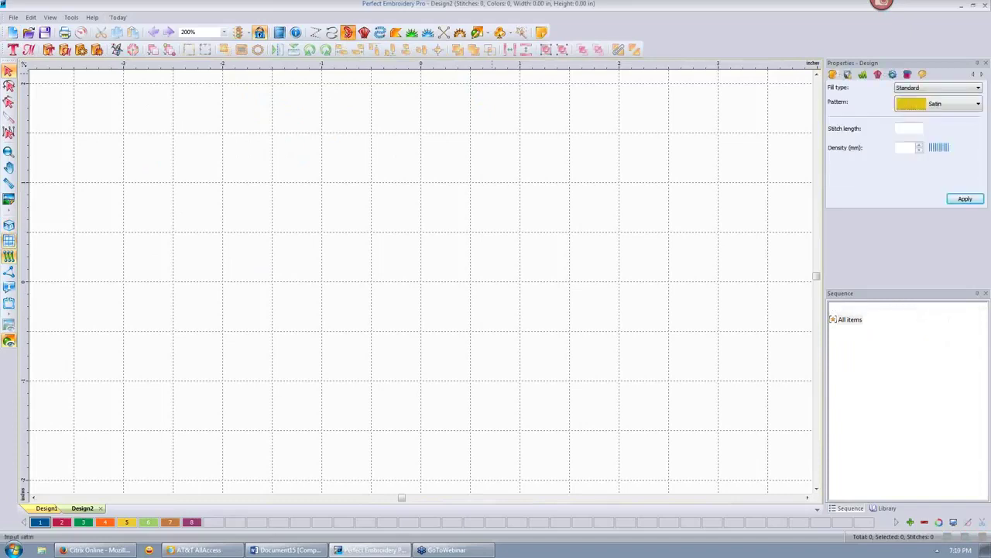
pyautogui.click(198, 220)
pyautogui.click(239, 182)
pyautogui.click(330, 181)
pyautogui.click(382, 203)
pyautogui.click(431, 227)
pyautogui.click(473, 249)
pyautogui.click(527, 283)
pyautogui.click(549, 235)
pyautogui.click(605, 224)
pyautogui.click(628, 262)
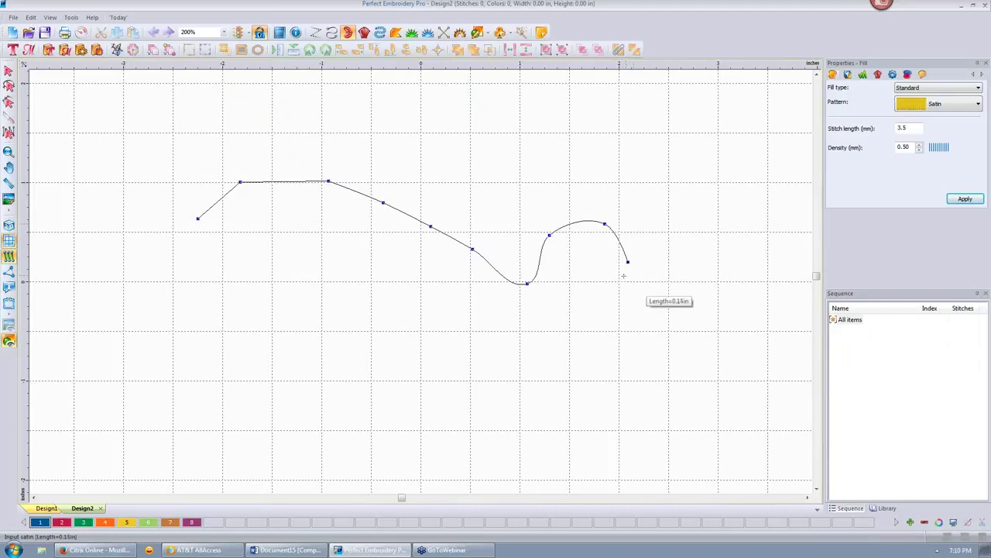
pyautogui.press('Return')
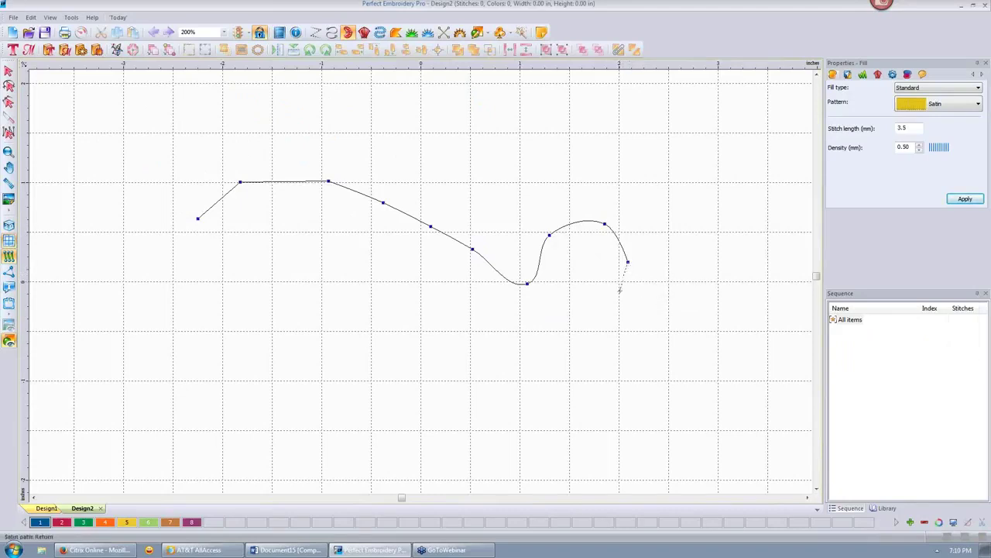
# Draw the lower return edge back to the start, finishing a satin column about 4.33 by 1.44 in, and preview it in 3D.
pyautogui.click(599, 254)
pyautogui.click(578, 258)
pyautogui.click(558, 289)
pyautogui.click(525, 323)
pyautogui.click(490, 317)
pyautogui.click(441, 282)
pyautogui.click(430, 246)
pyautogui.click(400, 234)
pyautogui.click(371, 230)
pyautogui.click(351, 240)
pyautogui.click(330, 249)
pyautogui.click(297, 248)
pyautogui.click(289, 226)
pyautogui.click(265, 211)
pyautogui.click(238, 208)
pyautogui.click(220, 214)
pyautogui.click(198, 230)
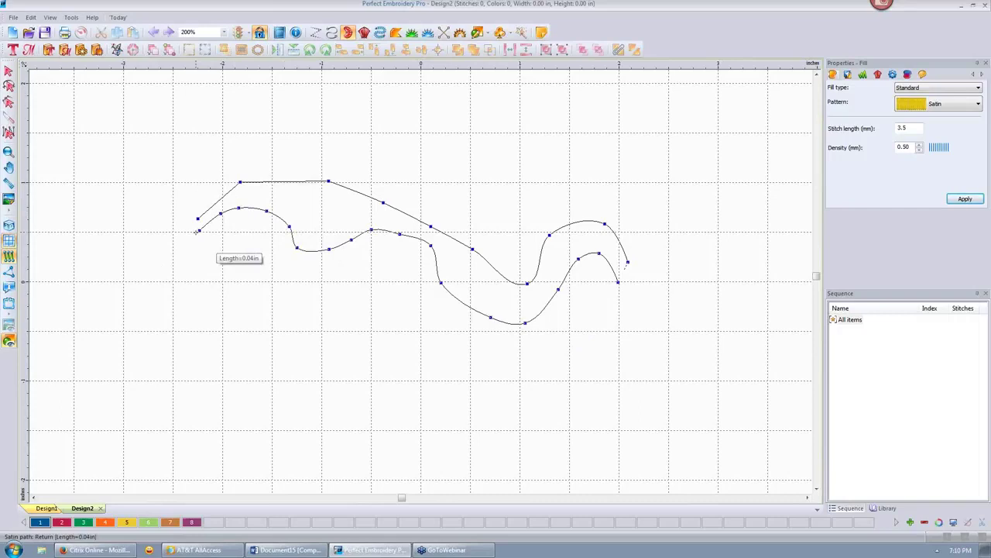
pyautogui.press('Return')
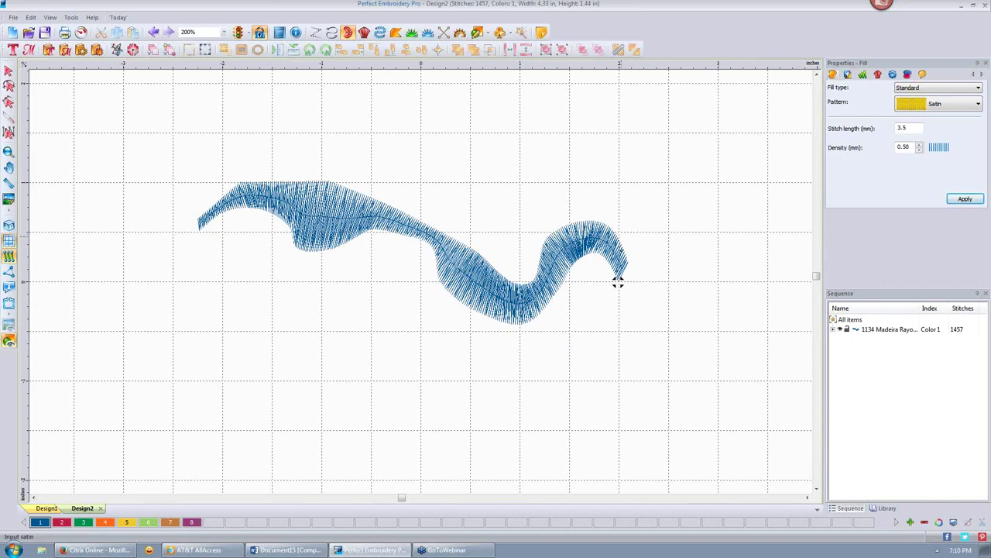
pyautogui.click(9, 225)
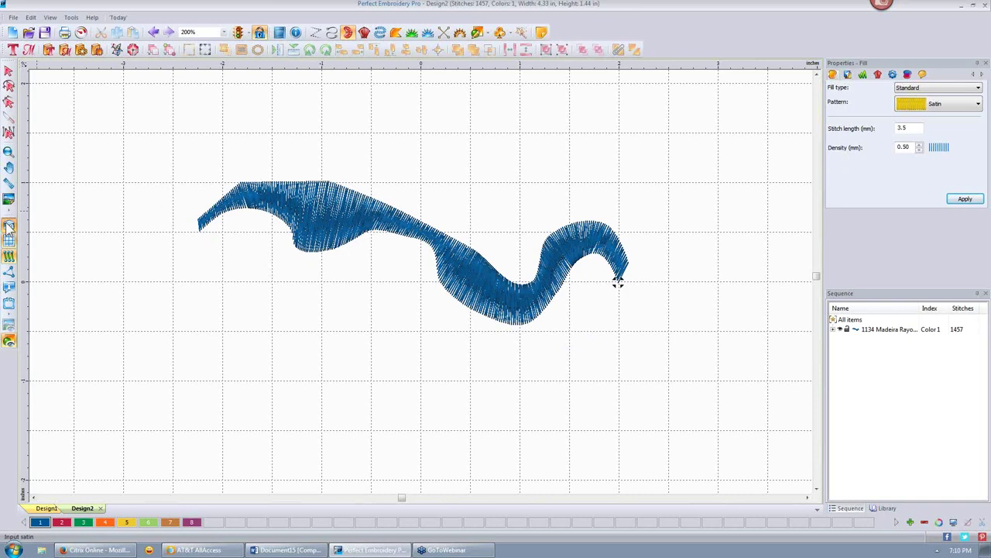
pyautogui.click(9, 234)
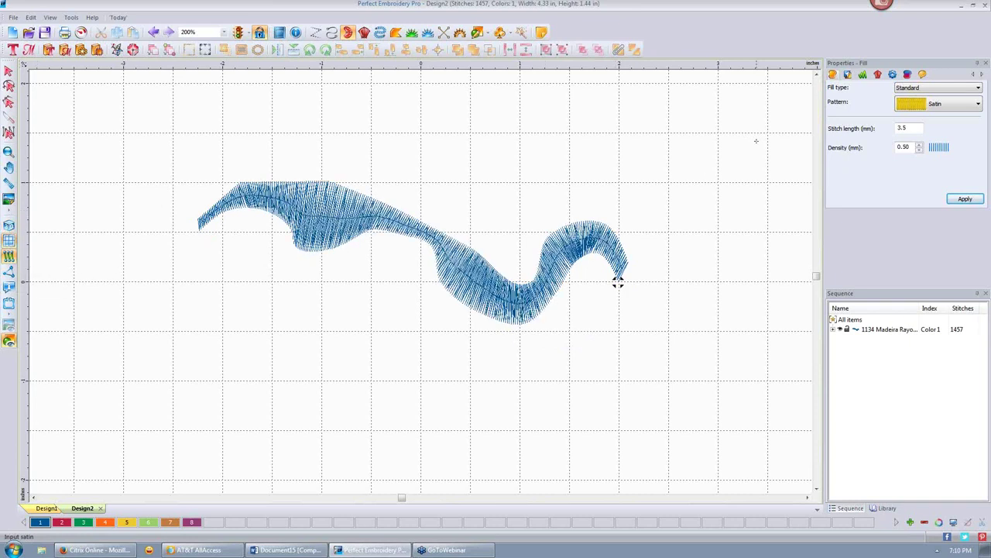
# Try to set the satin column's jagged type to First with a jagged value of 2 mm.
pyautogui.click(880, 75)
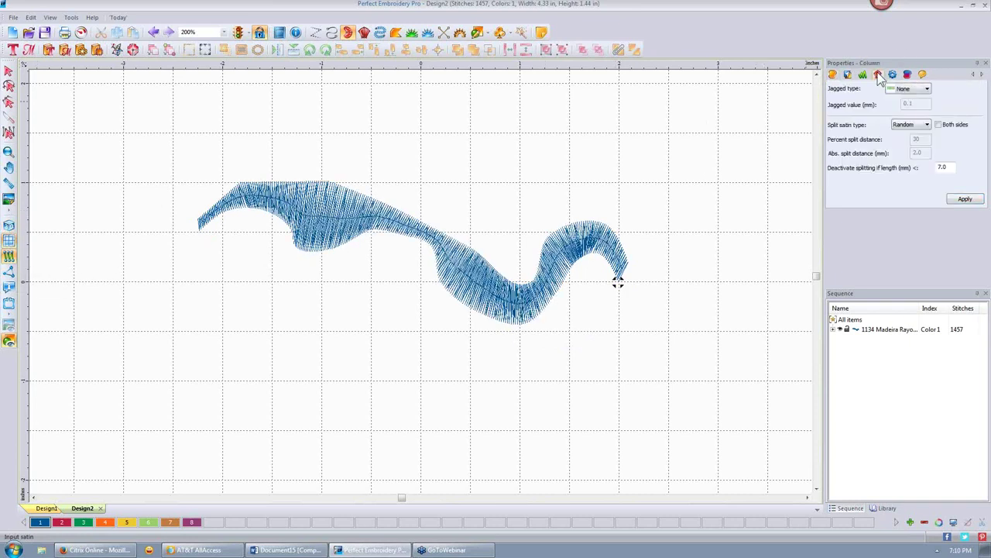
pyautogui.click(928, 88)
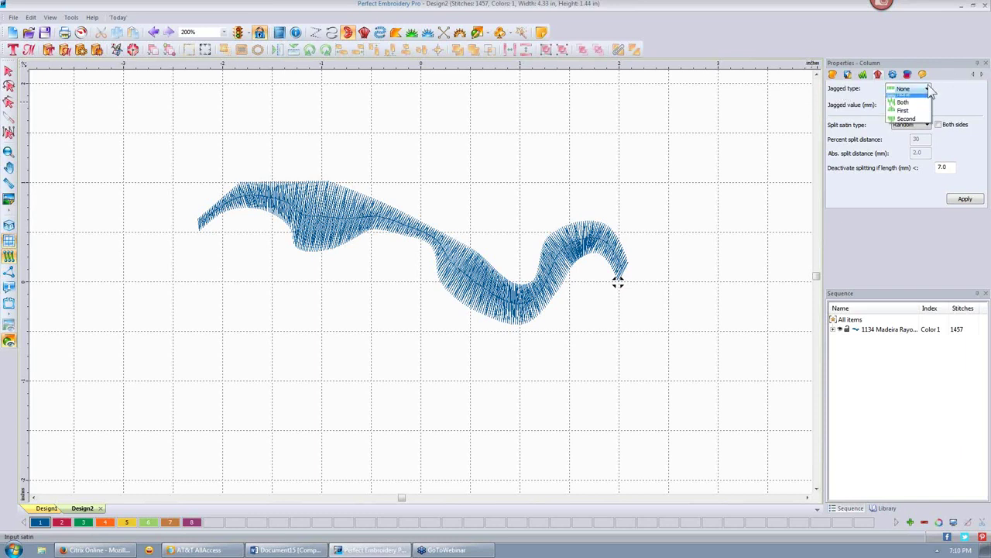
pyautogui.click(905, 117)
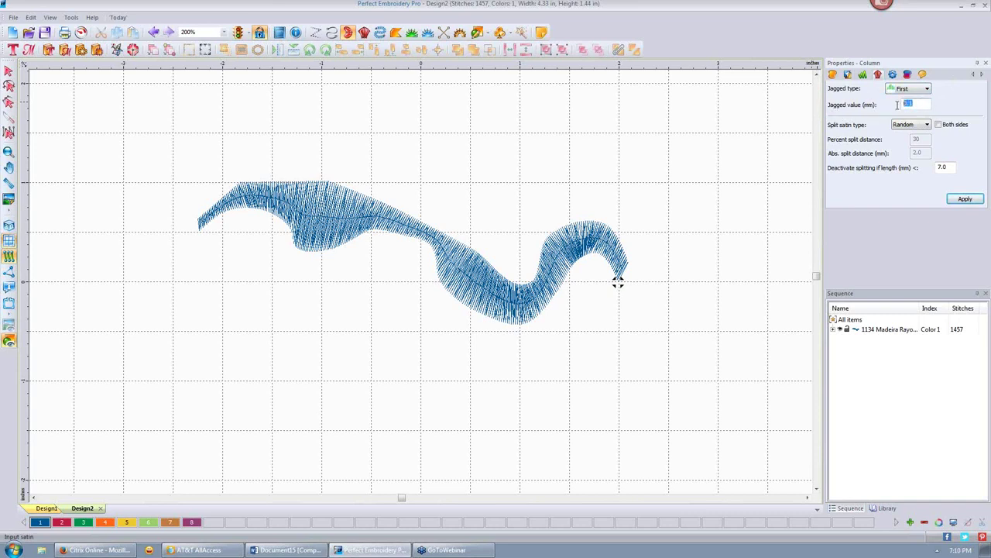
pyautogui.write('2')
pyautogui.click(966, 200)
pyautogui.click(963, 200)
# Select the satin column, set its jagged type to First with a jagged value of 3 mm, apply it and deselect the column.
pyautogui.click(8, 69)
pyautogui.click(513, 277)
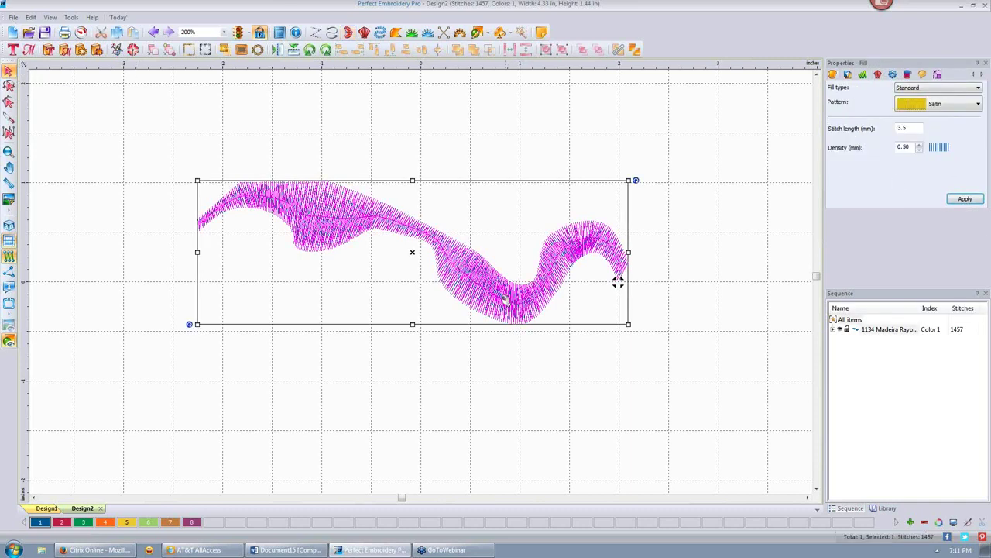
pyautogui.click(879, 74)
pyautogui.click(929, 89)
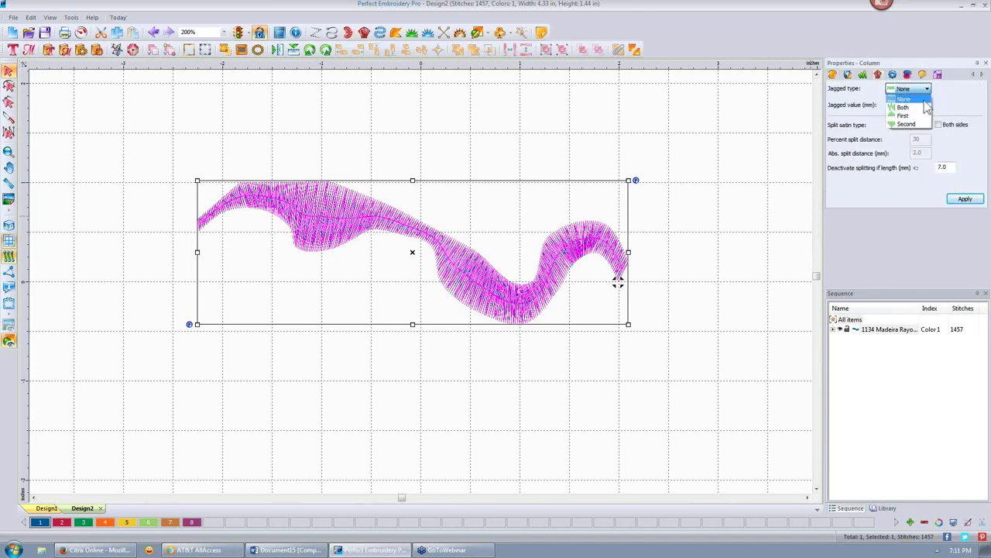
pyautogui.click(922, 105)
pyautogui.doubleClick(922, 104)
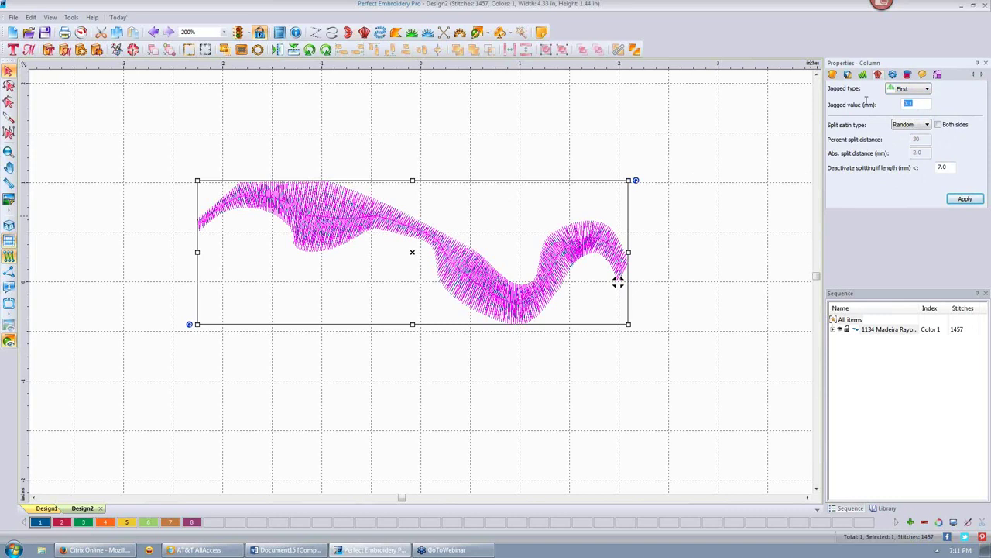
pyautogui.write('3')
pyautogui.click(966, 200)
pyautogui.click(759, 188)
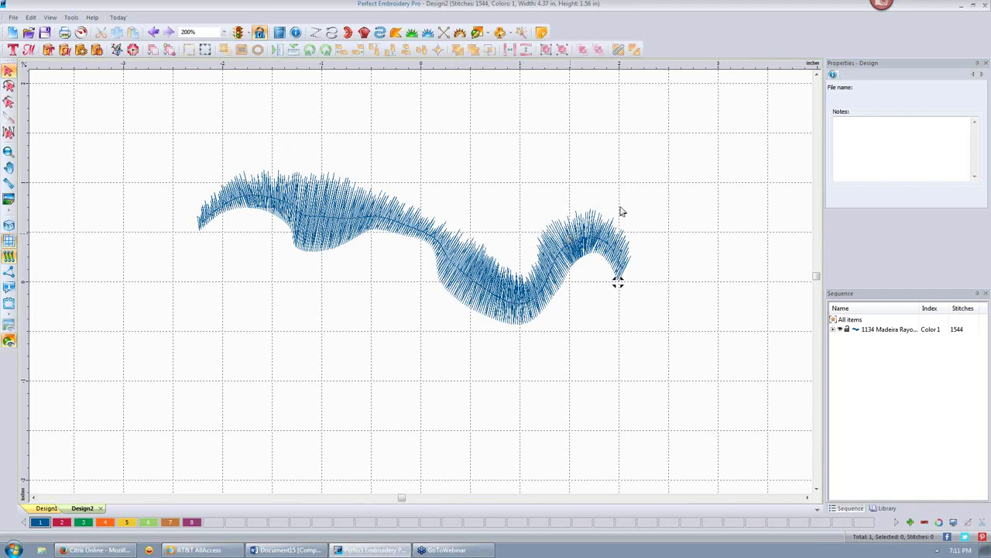
# Undo the jagged edge on the satin column and deselect it.
pyautogui.click(153, 33)
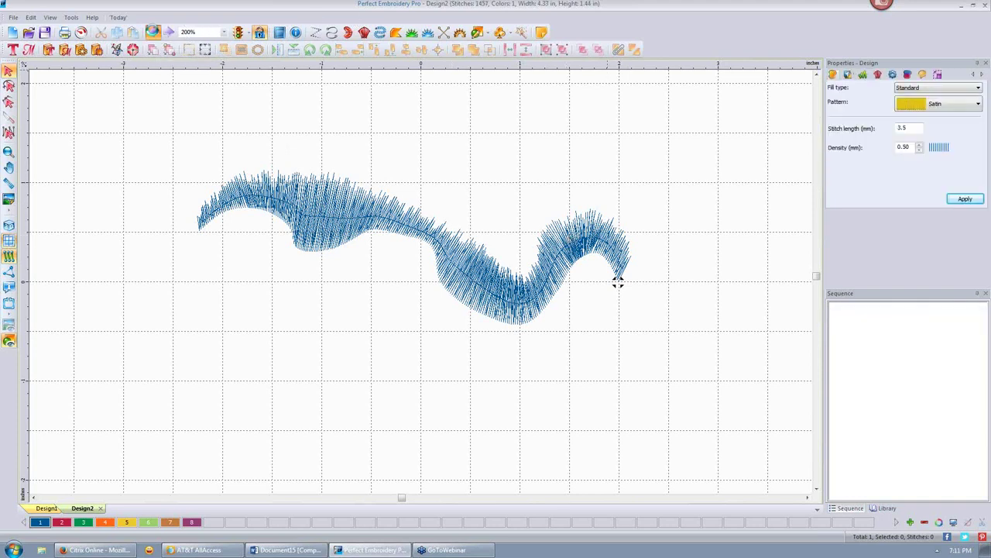
pyautogui.click(153, 33)
pyautogui.click(671, 193)
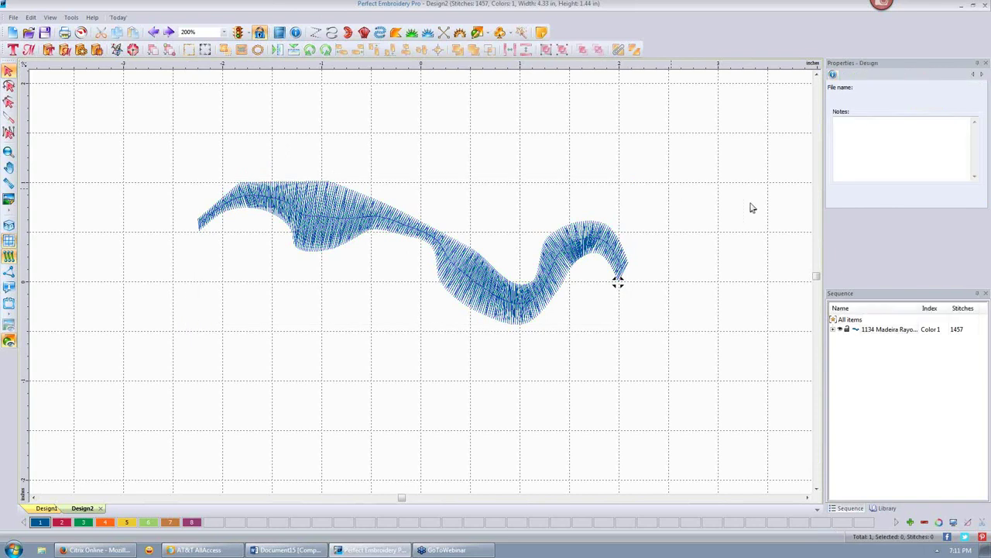
# Set the satin column's split satin type to Percent, apply it and check the deselected column in 3D.
pyautogui.click(597, 246)
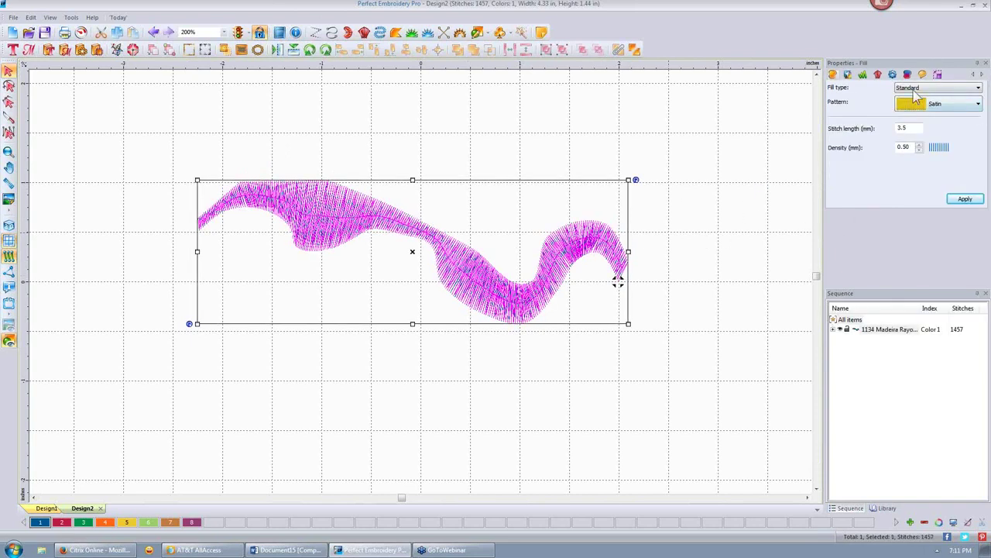
pyautogui.click(877, 74)
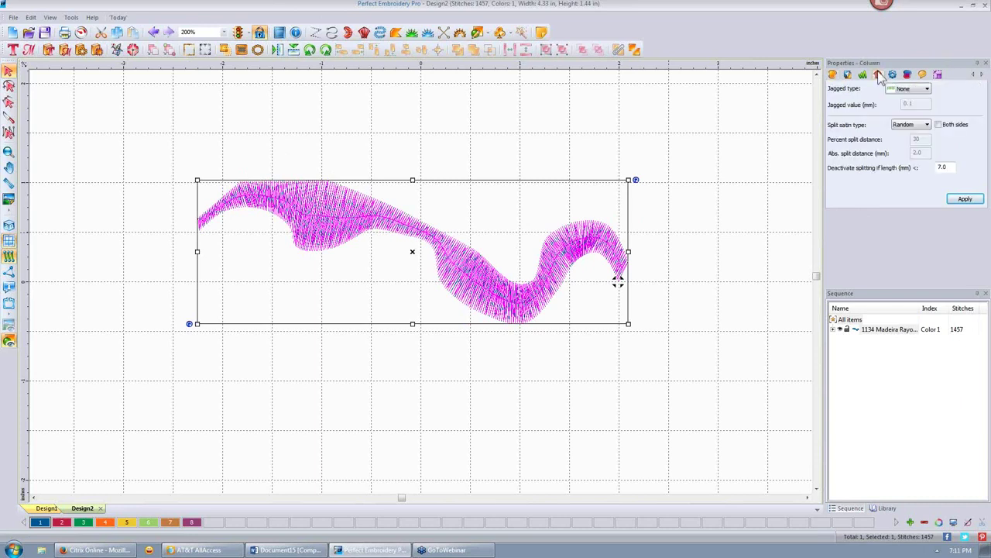
pyautogui.click(927, 125)
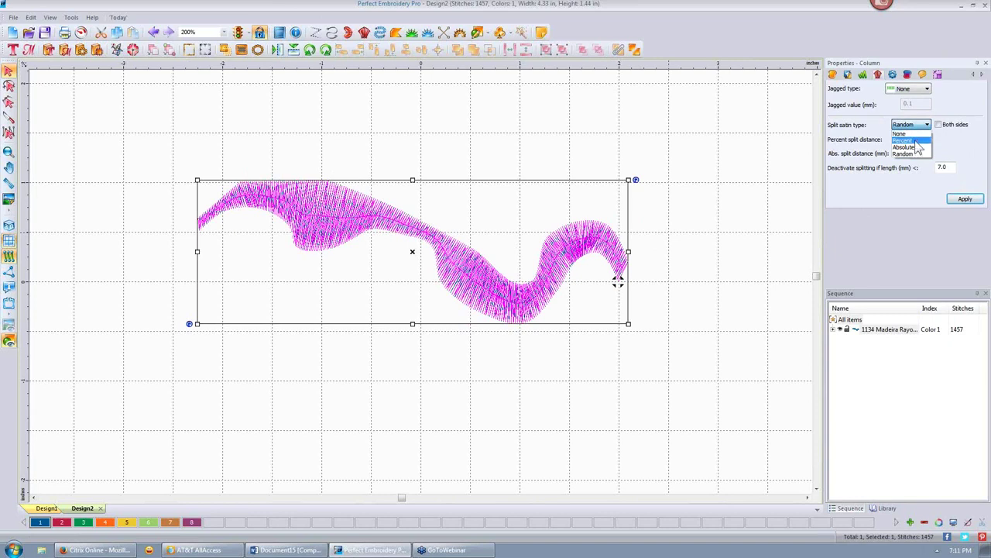
pyautogui.click(916, 140)
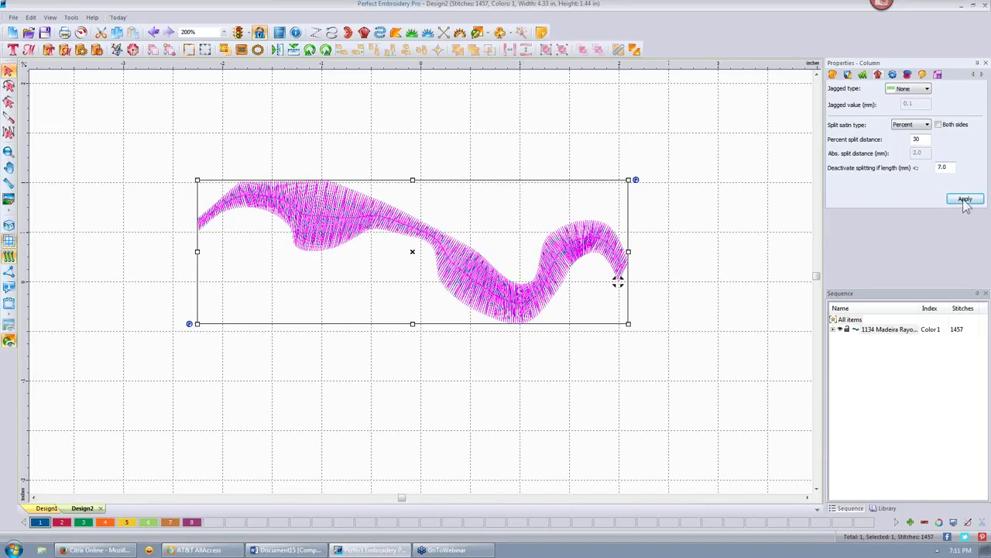
pyautogui.click(965, 199)
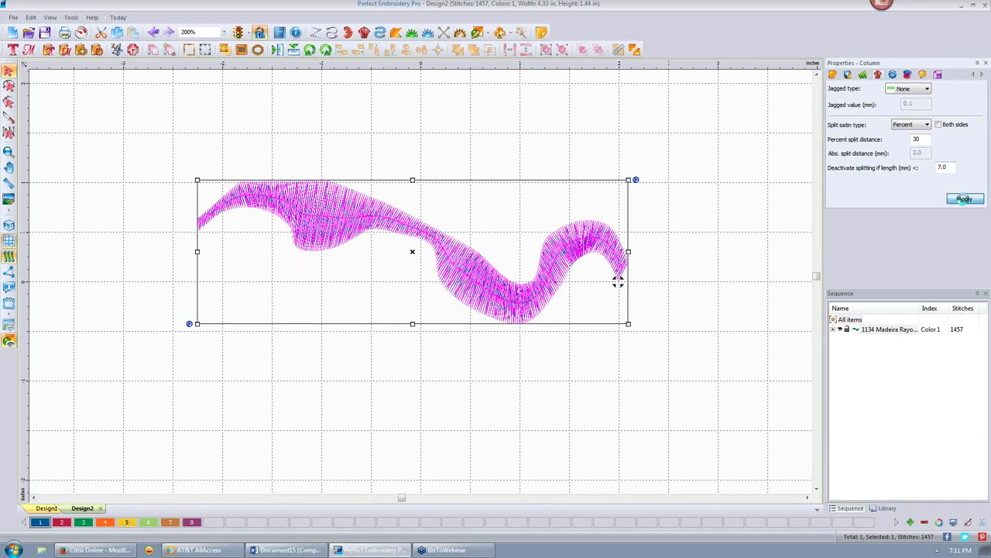
pyautogui.click(724, 202)
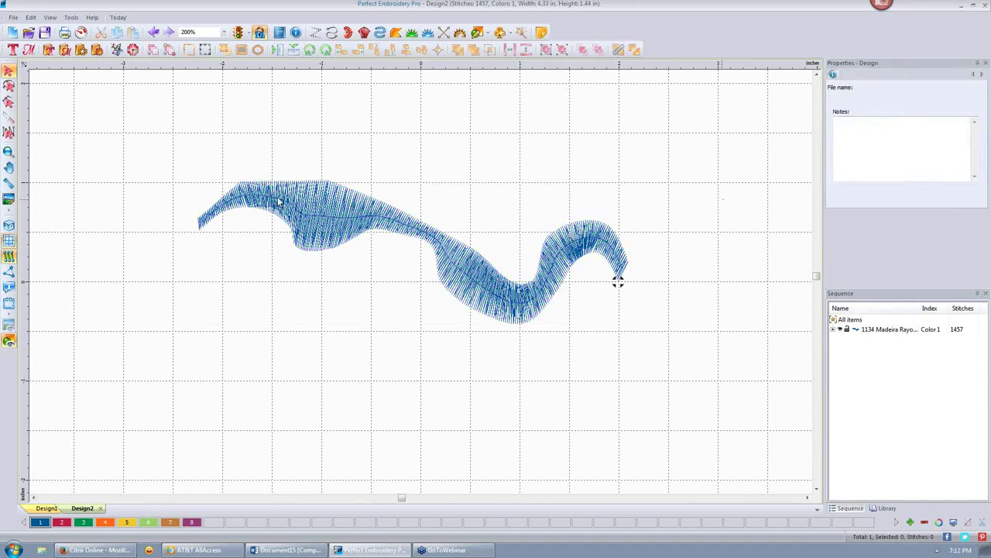
pyautogui.click(9, 225)
pyautogui.scroll(-4, 336, 295)
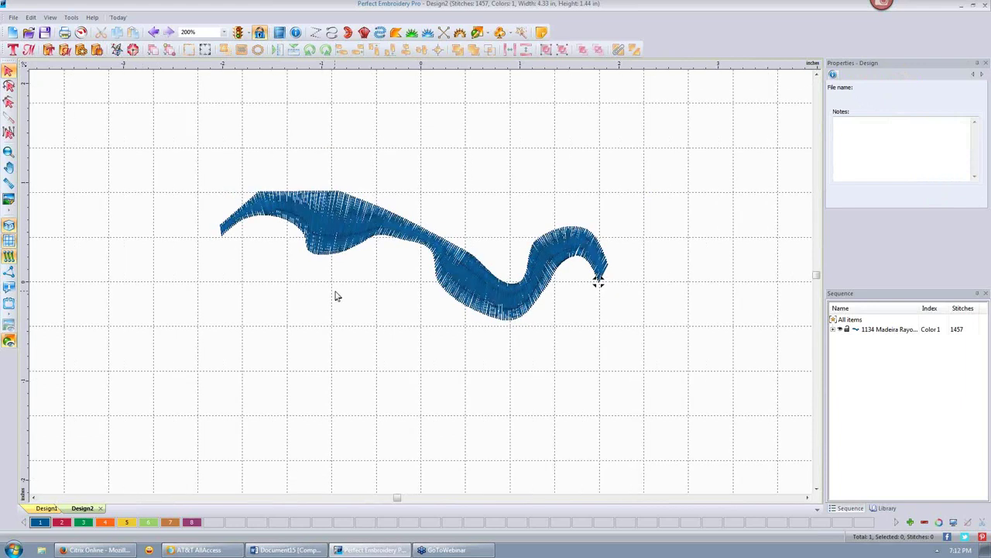
pyautogui.scroll(-2, 336, 295)
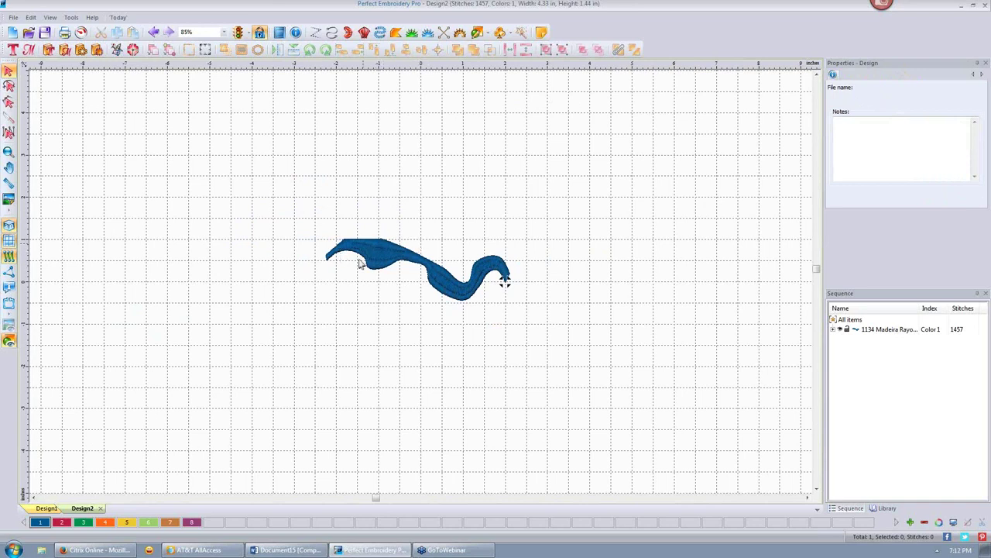
# Set the curved satin column's split satin type to Absolute with a split distance of 3 mm, apply it and deselect the column.
pyautogui.click(450, 293)
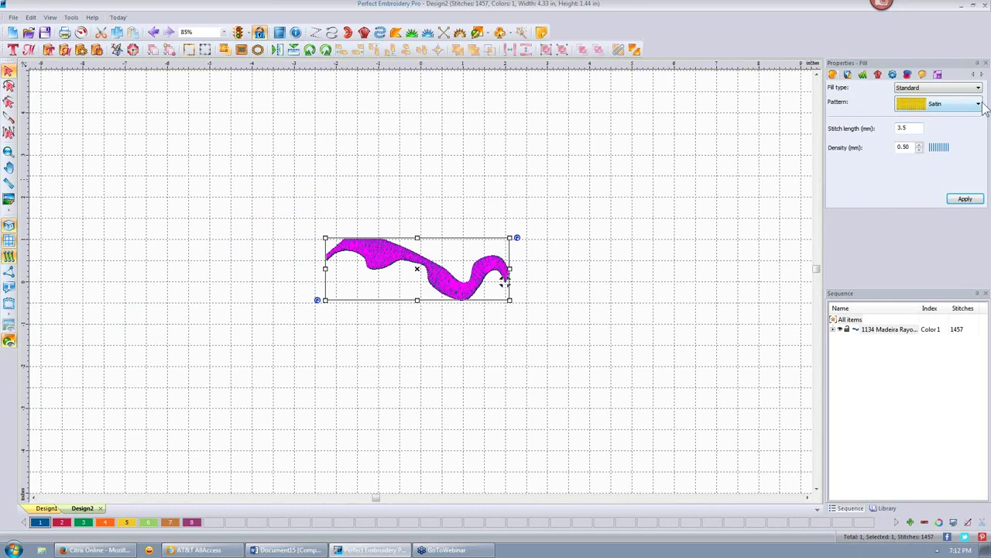
pyautogui.click(878, 75)
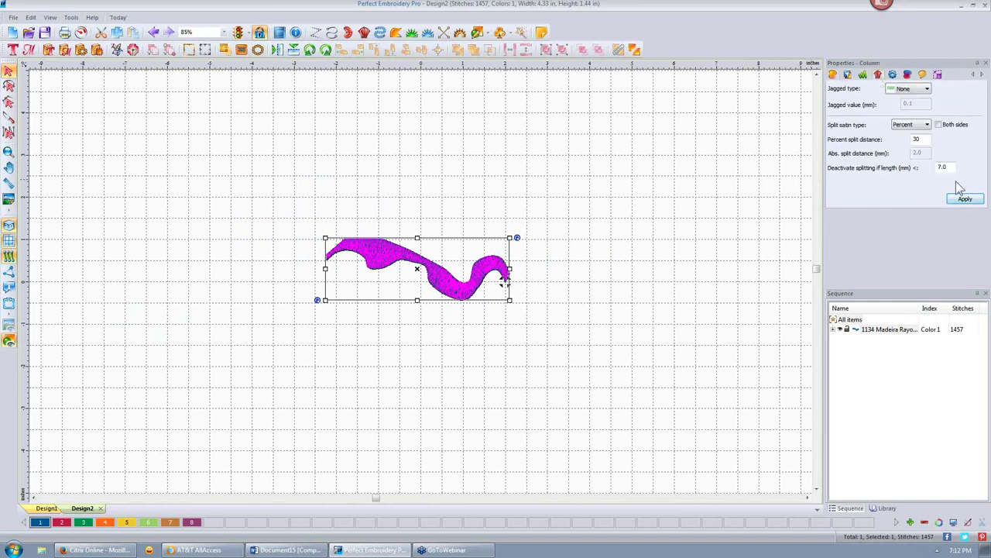
pyautogui.click(928, 124)
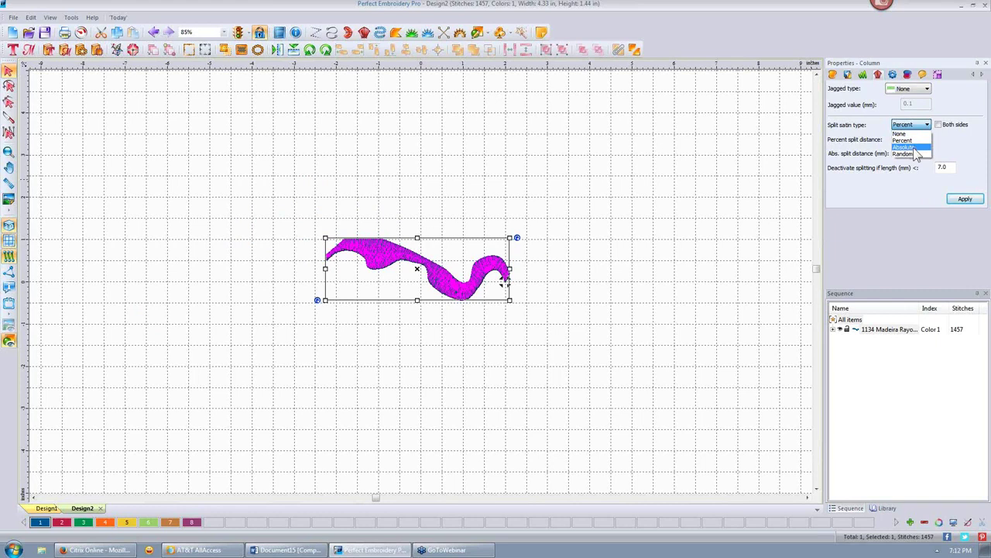
pyautogui.click(904, 147)
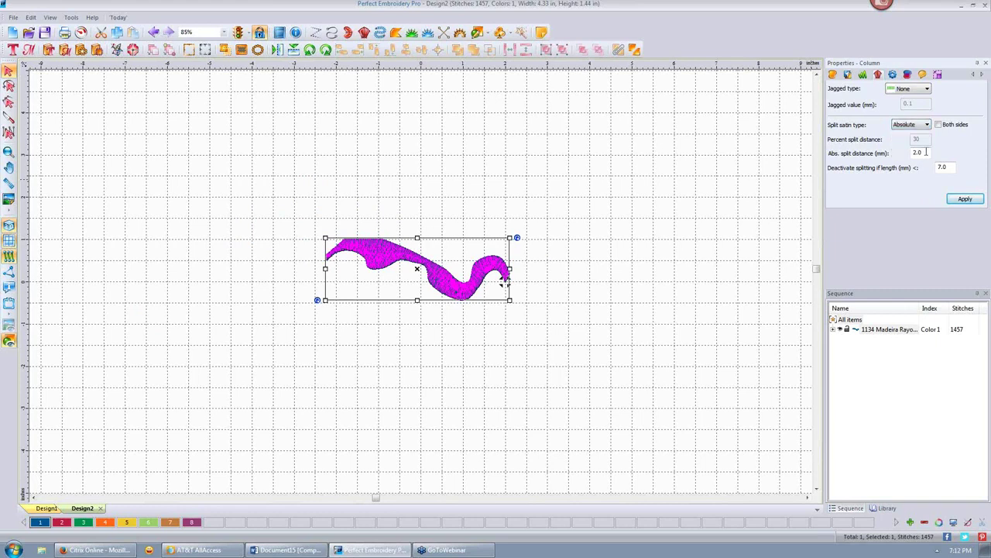
pyautogui.doubleClick(926, 152)
pyautogui.write('3')
pyautogui.click(965, 199)
pyautogui.click(528, 198)
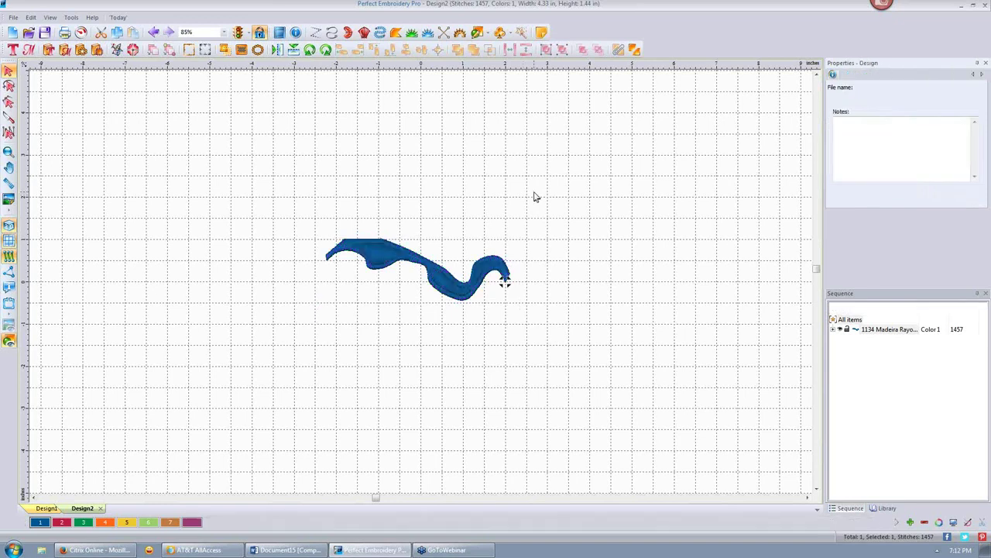
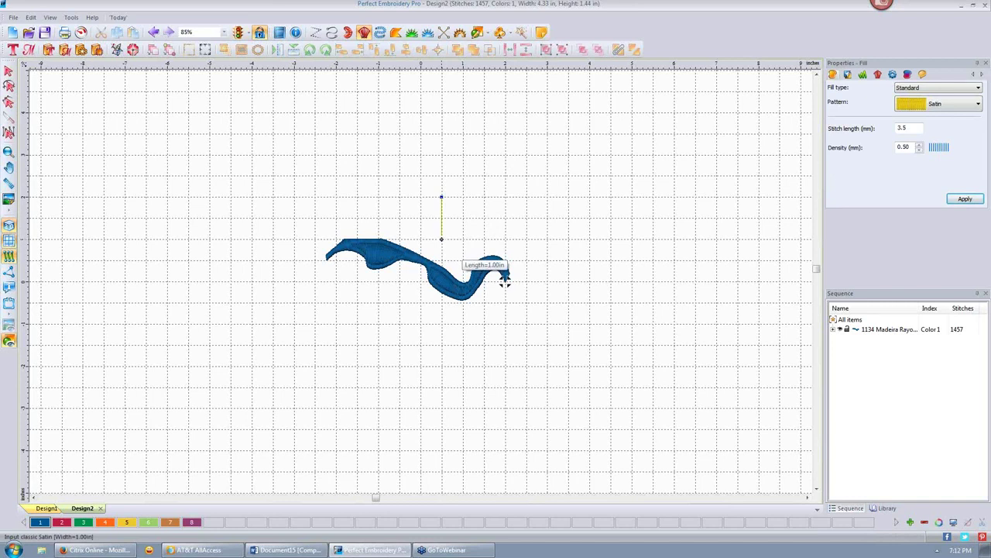
pyautogui.click(484, 156)
pyautogui.click(485, 219)
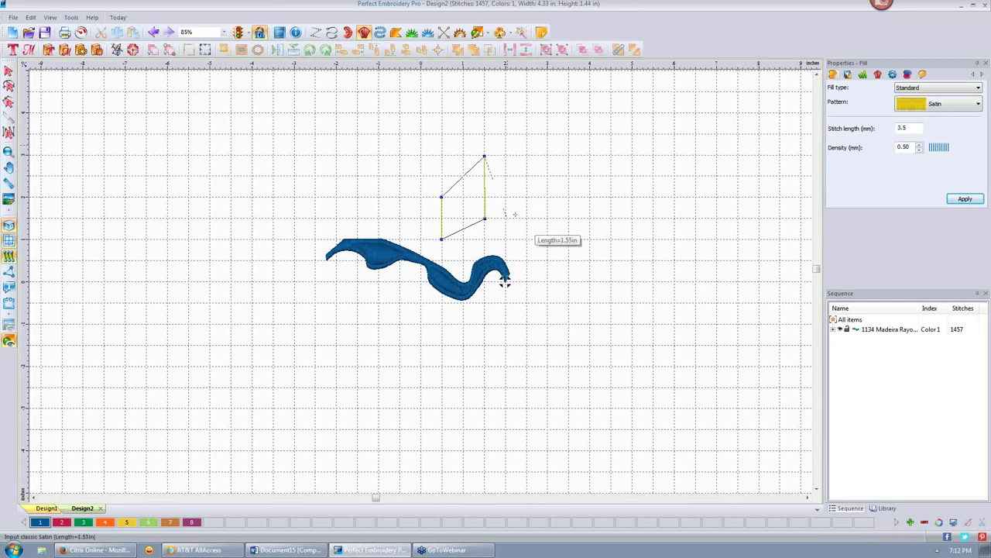
pyautogui.press('BackSpace')
pyautogui.press('BackSpace')
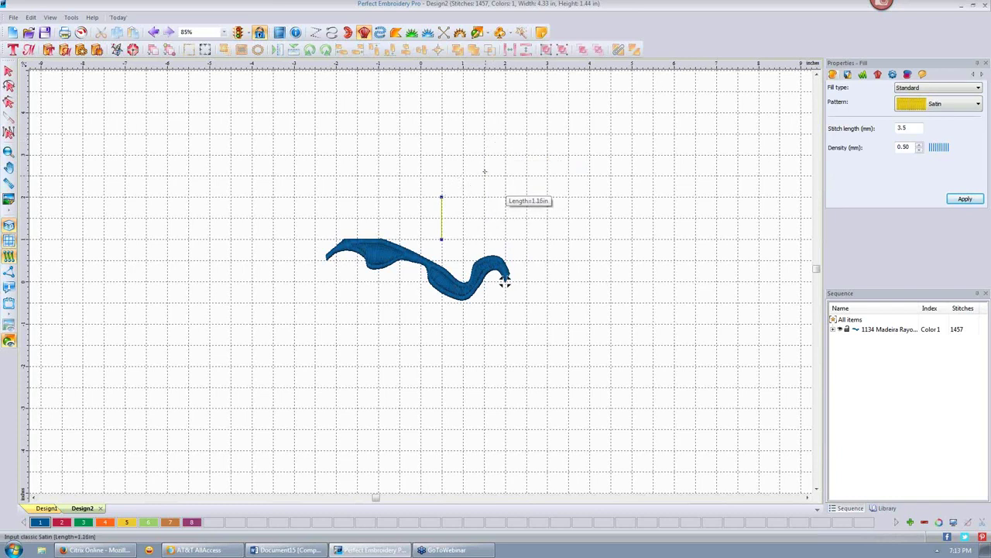
# Draw a two-peaked zigzag classic satin column, about 4 in long and 1 in wide, above the curved column.
pyautogui.click(484, 156)
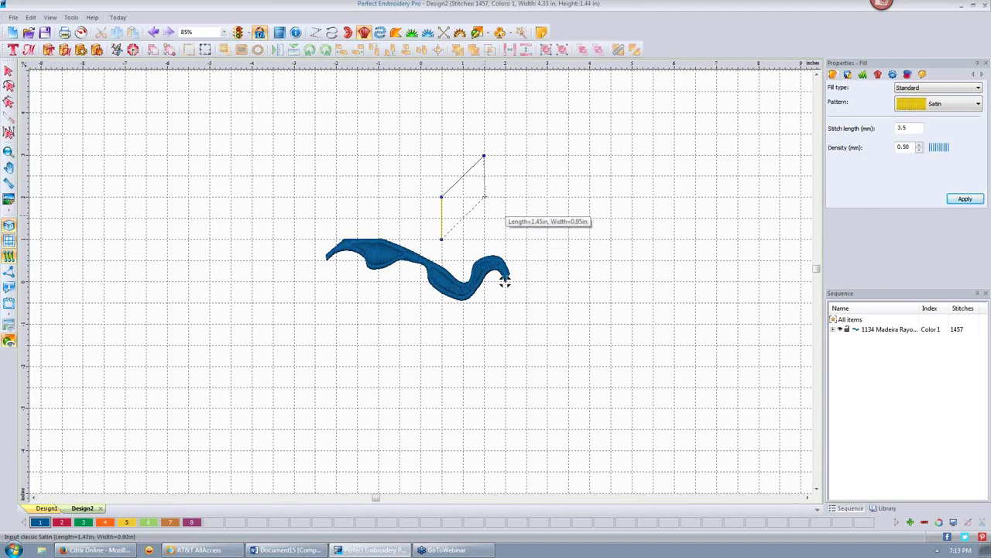
pyautogui.click(485, 197)
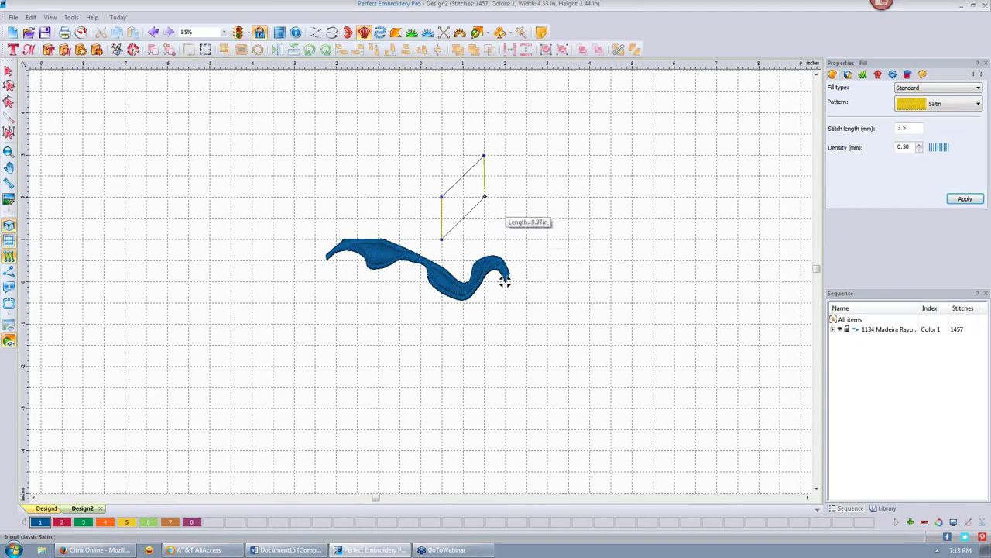
pyautogui.click(527, 197)
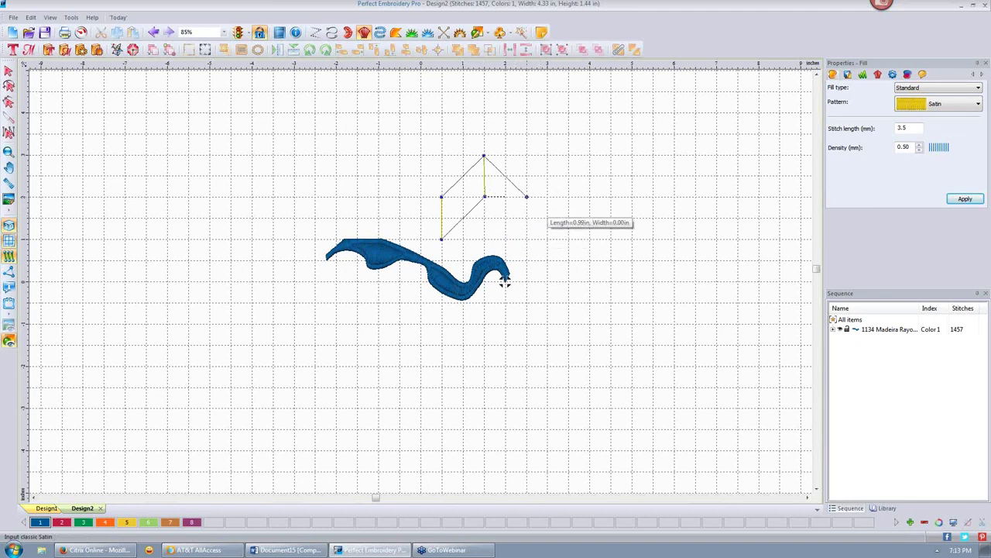
pyautogui.click(526, 240)
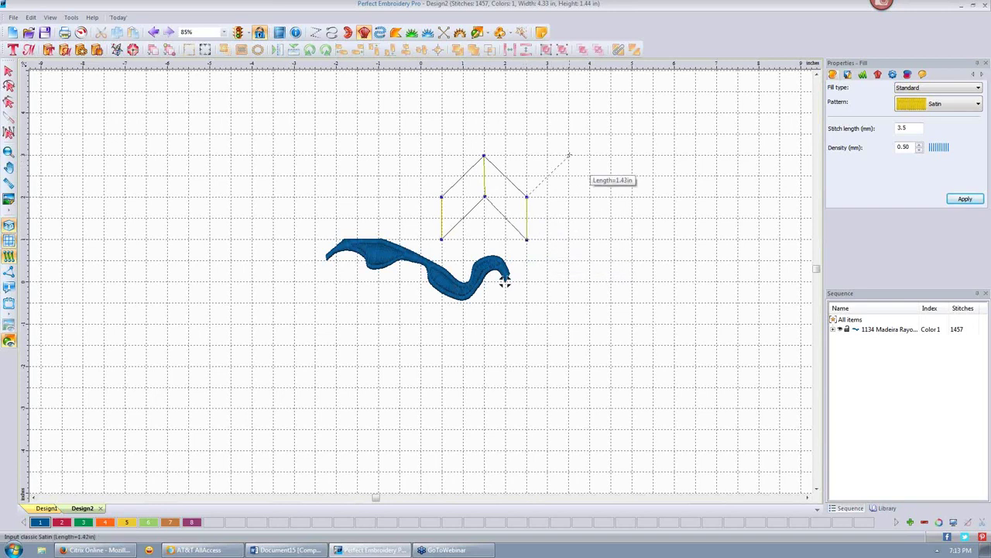
pyautogui.click(569, 156)
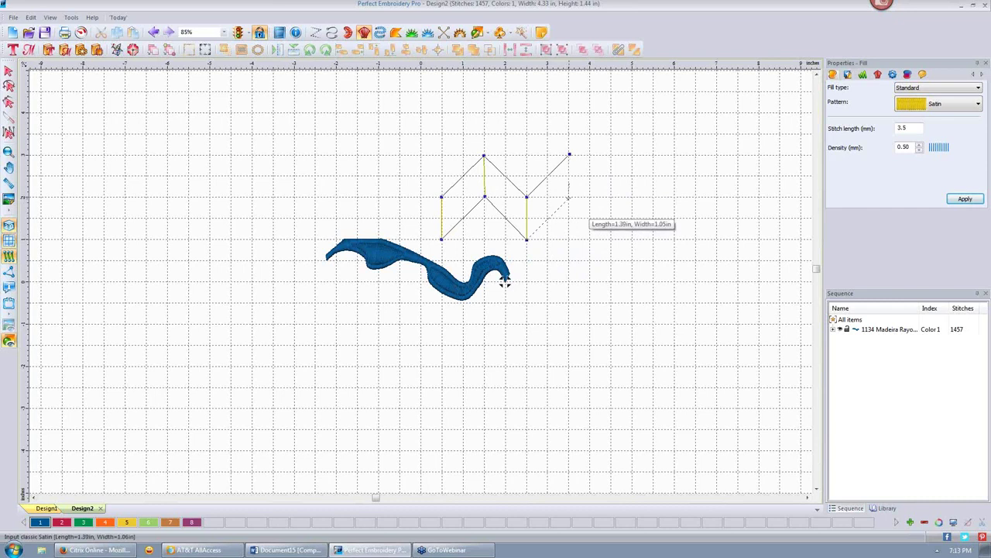
pyautogui.click(569, 198)
pyautogui.click(612, 197)
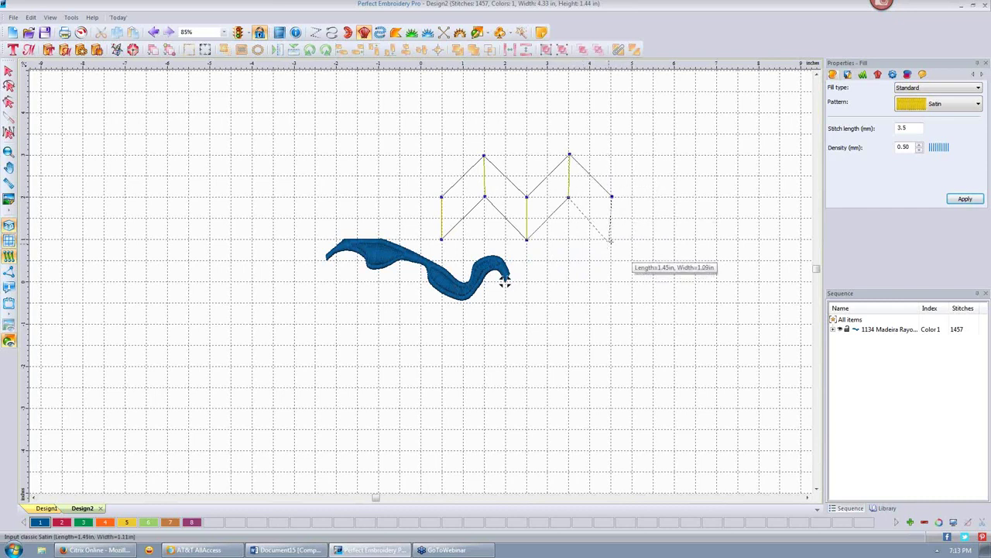
pyautogui.click(612, 241)
pyautogui.press('Return')
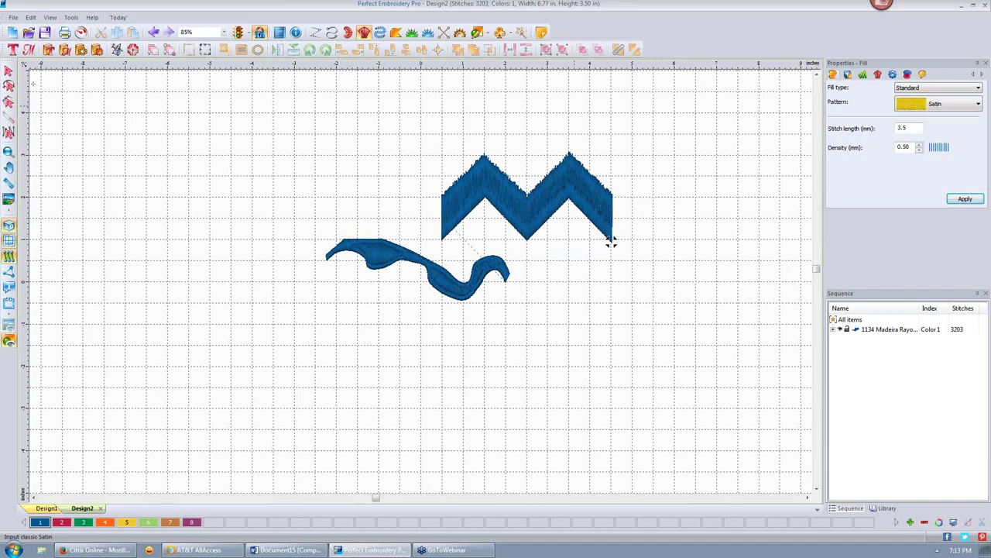
# Set the zigzag satin column's jagged type to None and apply it.
pyautogui.click(891, 75)
pyautogui.click(927, 89)
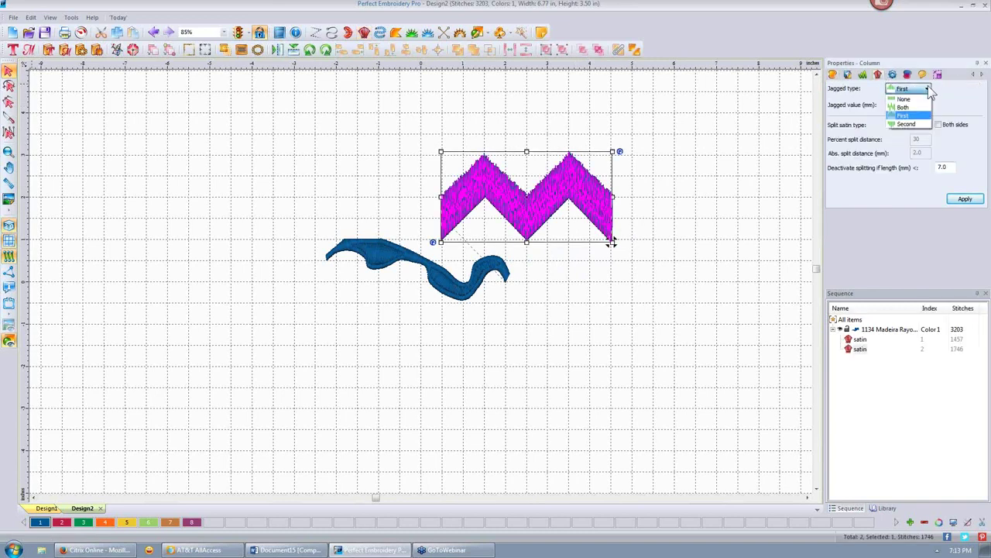
pyautogui.click(914, 98)
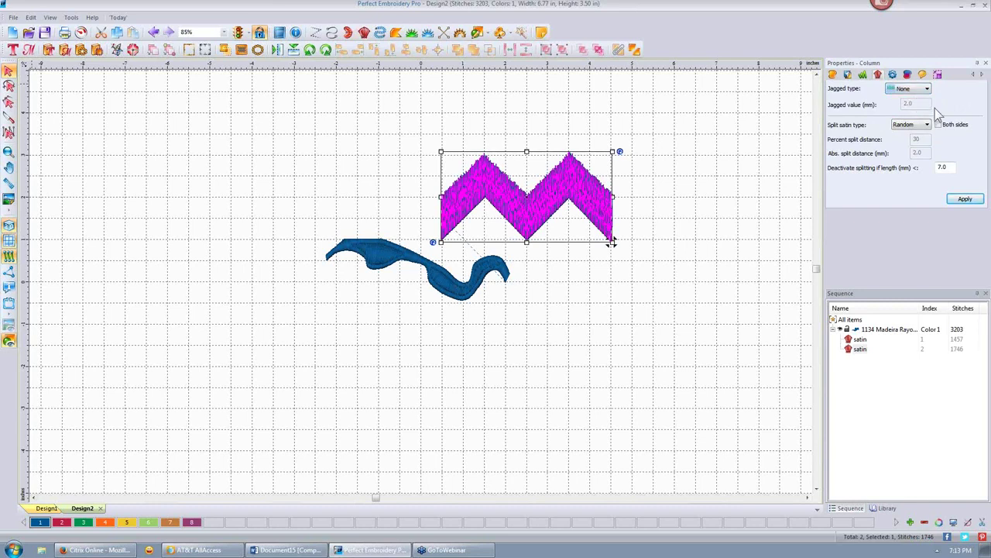
pyautogui.click(966, 199)
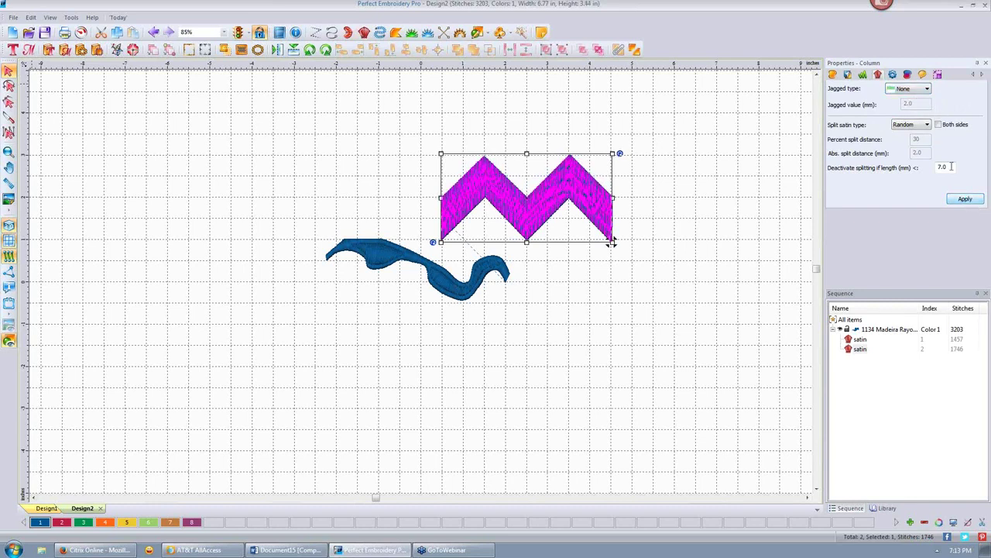
# Set the zigzag column's split satin type to Percent with a split distance of 50, apply it and deselect the column.
pyautogui.click(927, 125)
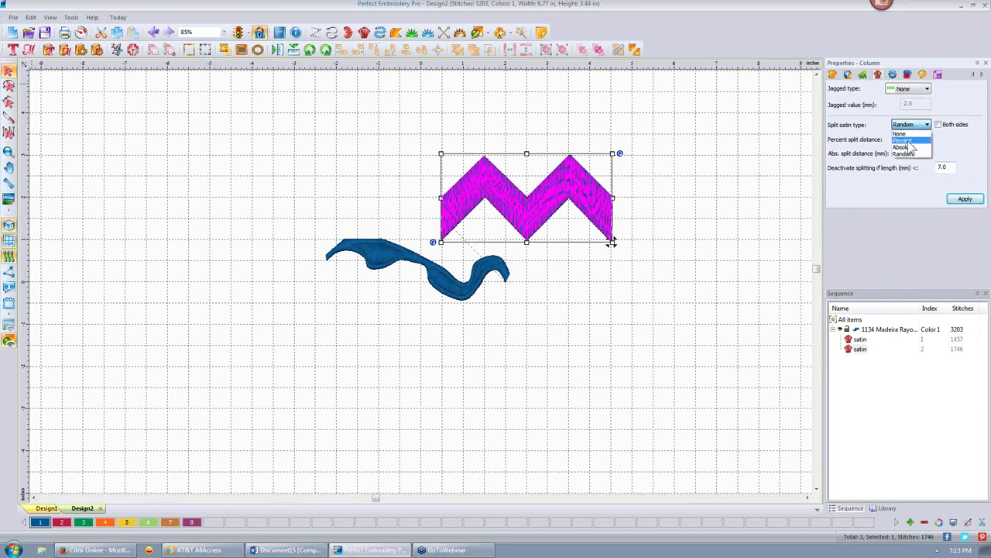
pyautogui.click(911, 142)
pyautogui.write('50')
pyautogui.click(964, 199)
pyautogui.click(764, 184)
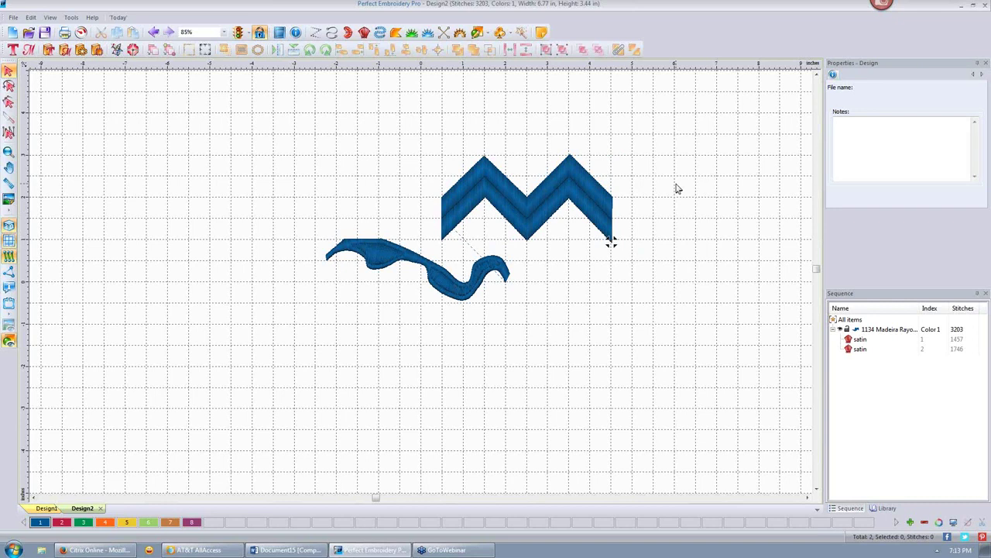
# Turn on splitting for both sides of the zigzag column with a percent split distance of 10, apply it and inspect the deselected column.
pyautogui.click(595, 194)
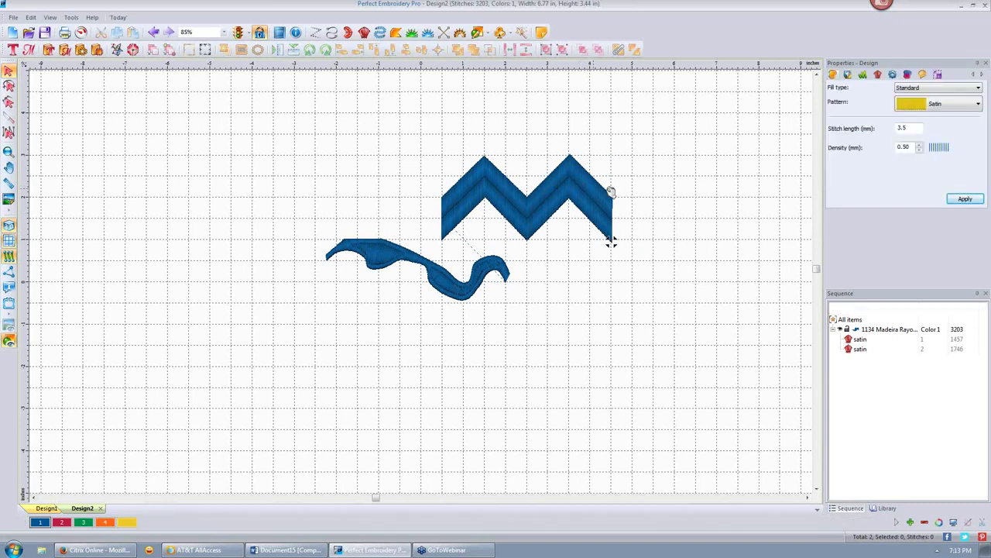
pyautogui.click(878, 75)
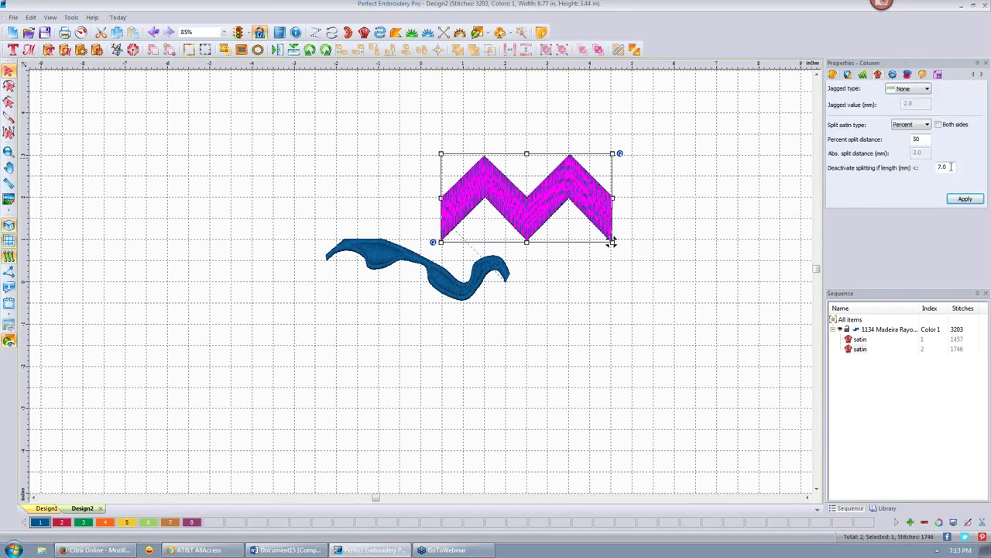
pyautogui.click(939, 125)
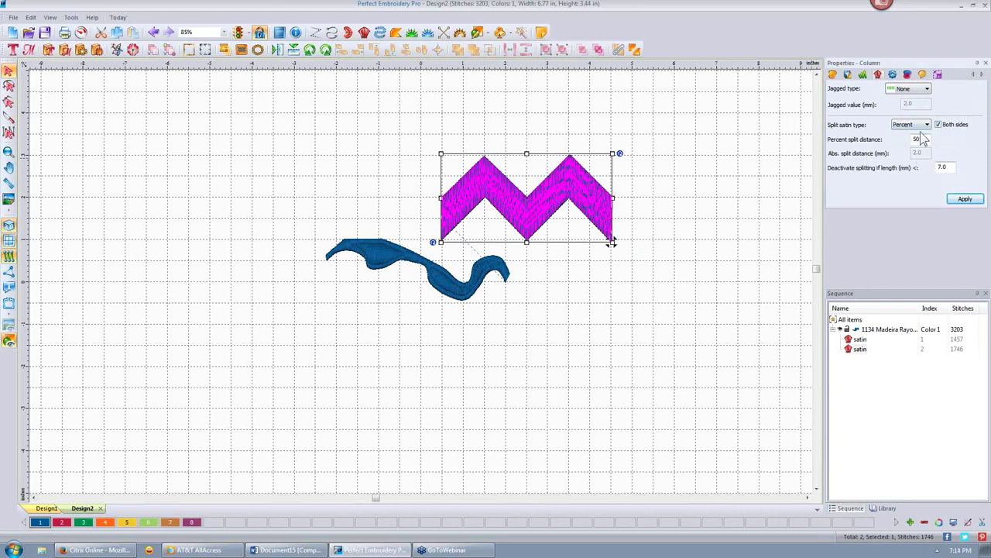
pyautogui.doubleClick(926, 141)
pyautogui.write('10')
pyautogui.click(965, 199)
pyautogui.click(735, 183)
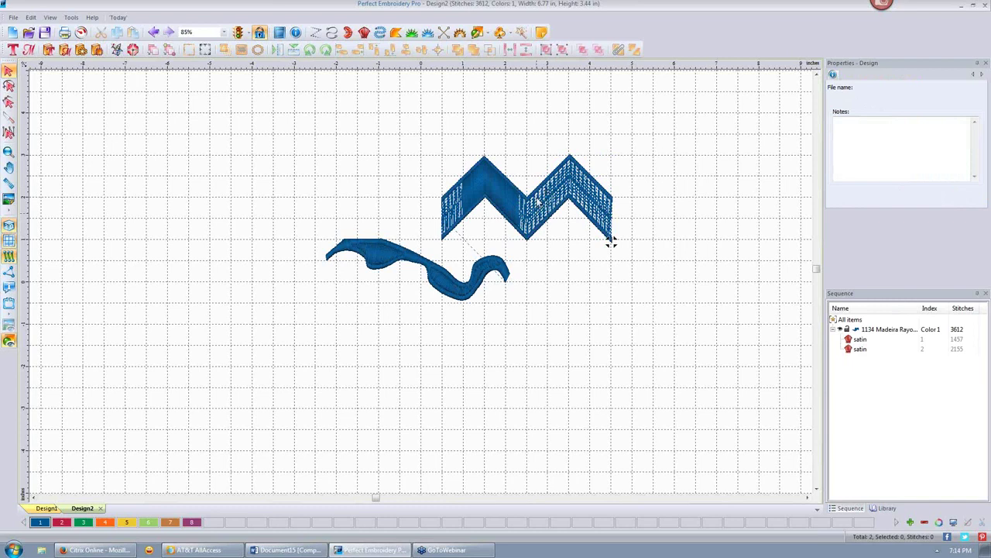
pyautogui.click(546, 203)
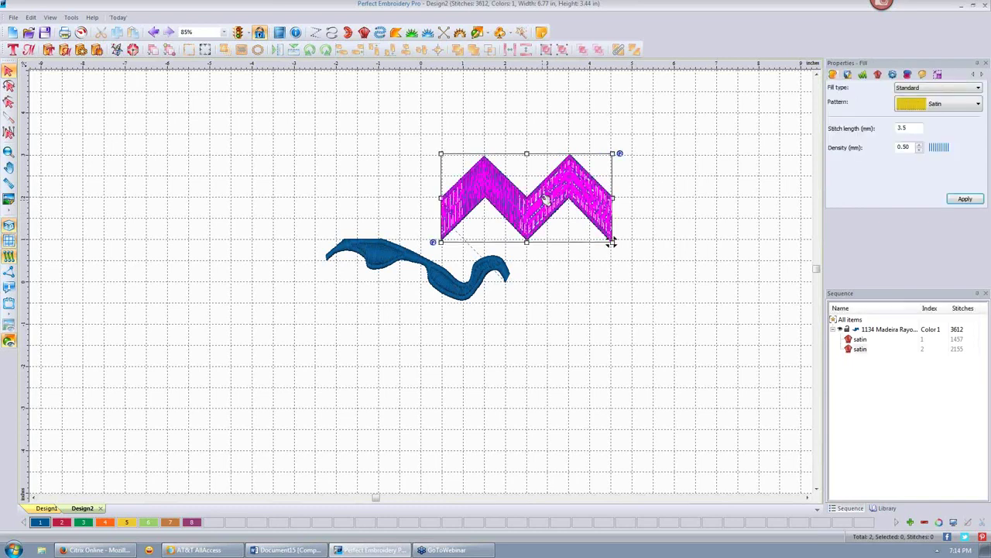
pyautogui.click(716, 202)
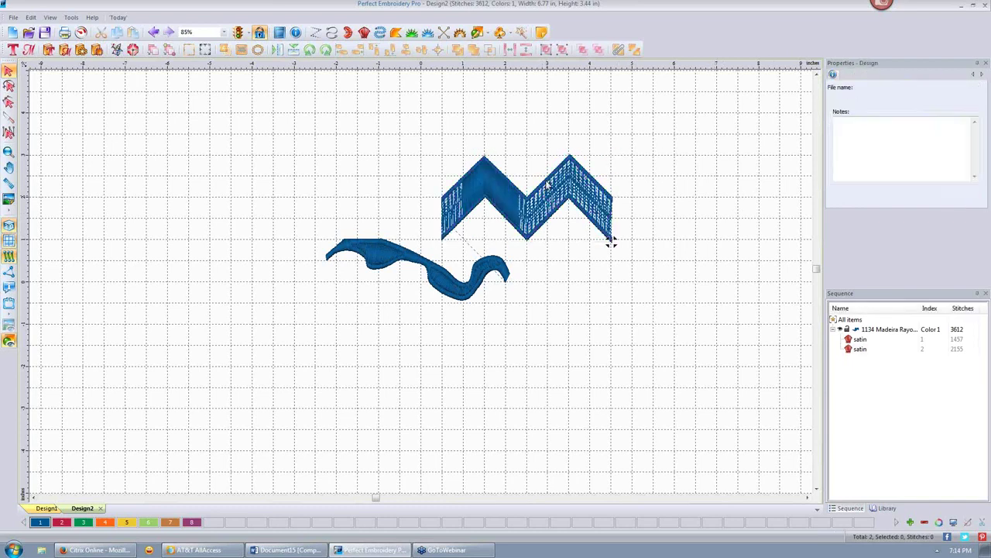
# Set the zigzag column's percent split distance to 20, apply it and deselect the column.
pyautogui.click(611, 240)
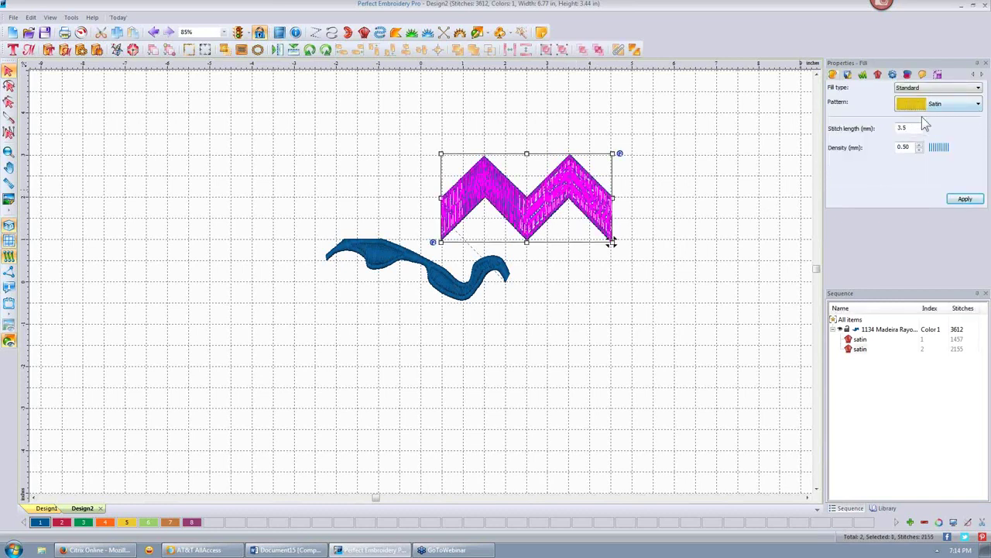
pyautogui.click(878, 75)
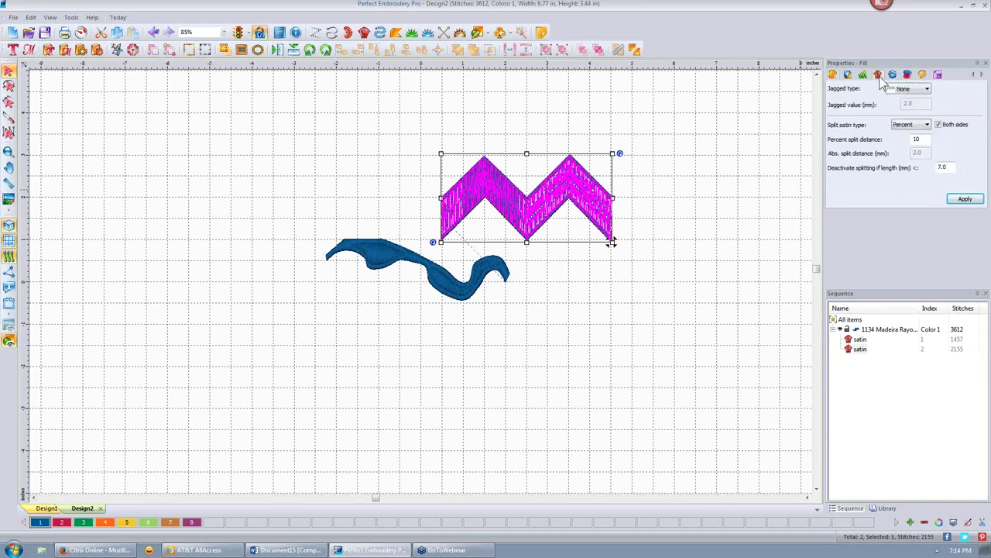
pyautogui.doubleClick(924, 138)
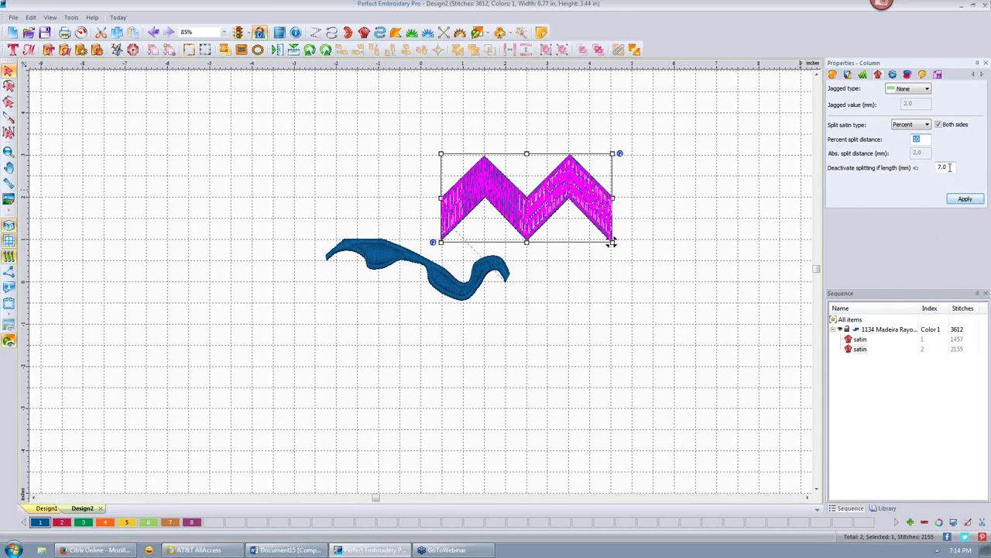
pyautogui.write('20')
pyautogui.click(965, 203)
pyautogui.click(697, 215)
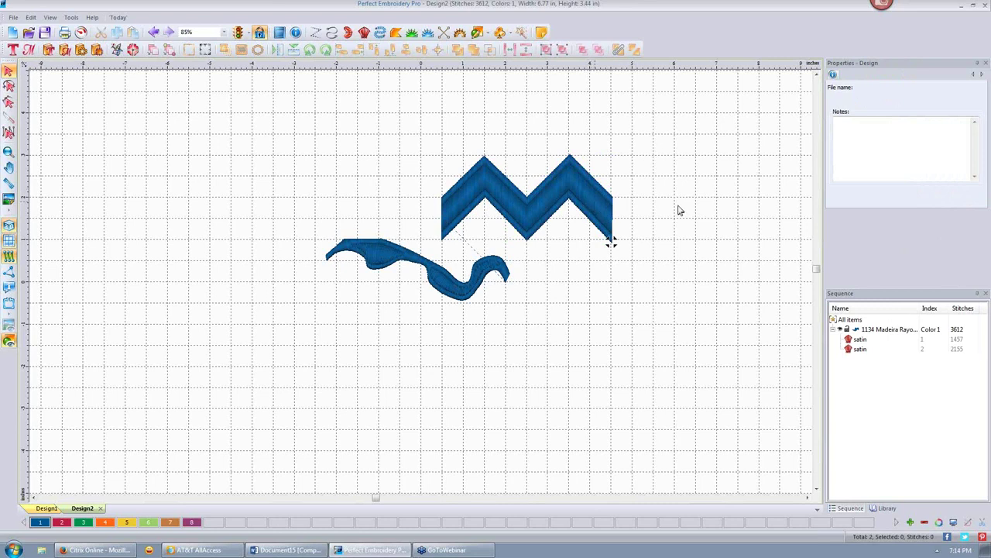
# Review the zigzag column's split satin settings and minimum splitting length, leaving the column deselected.
pyautogui.click(629, 200)
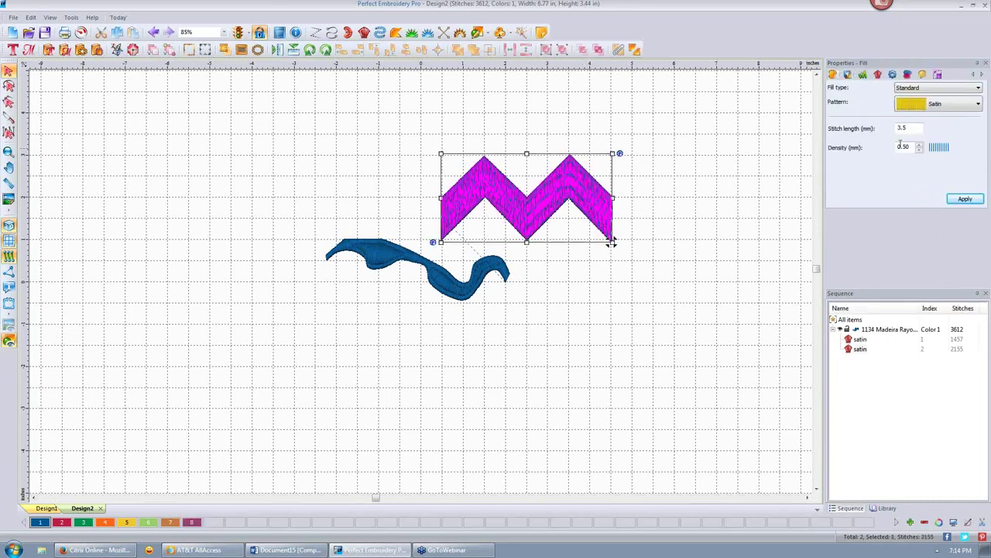
pyautogui.click(880, 75)
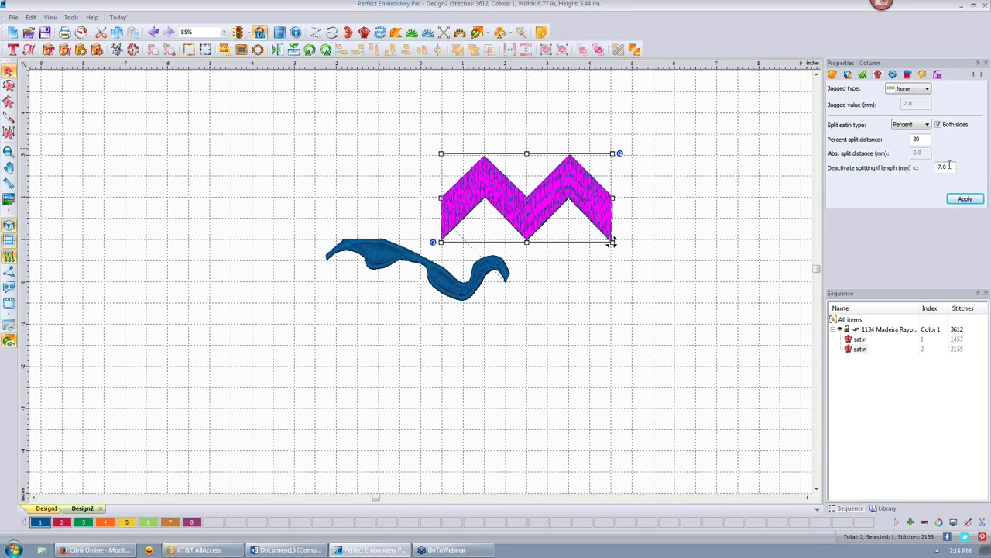
pyautogui.click(731, 174)
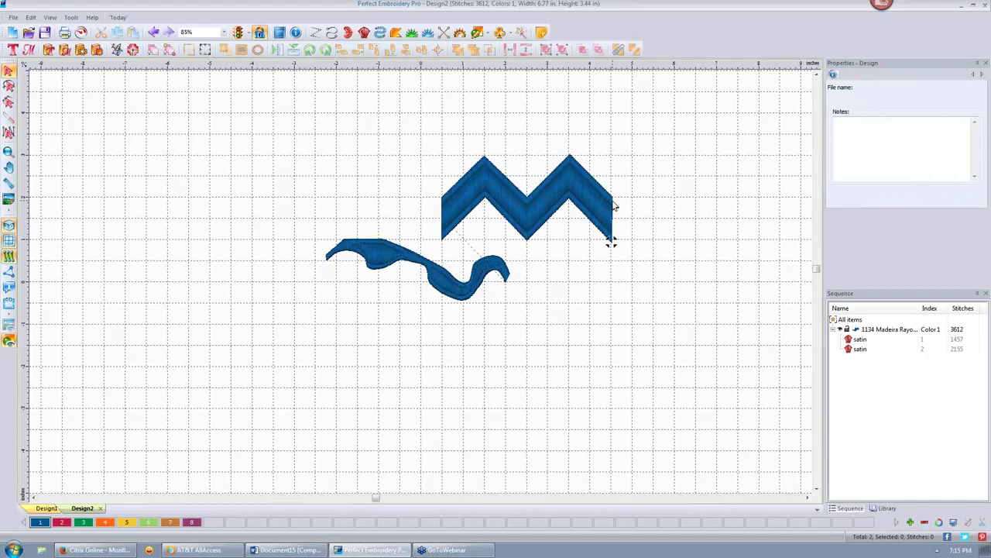
pyautogui.click(481, 199)
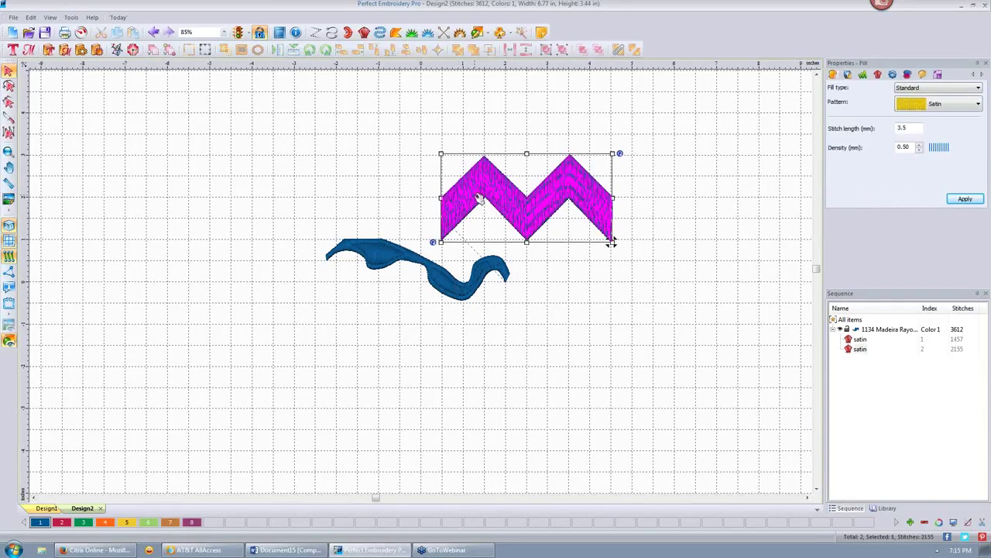
pyautogui.click(499, 277)
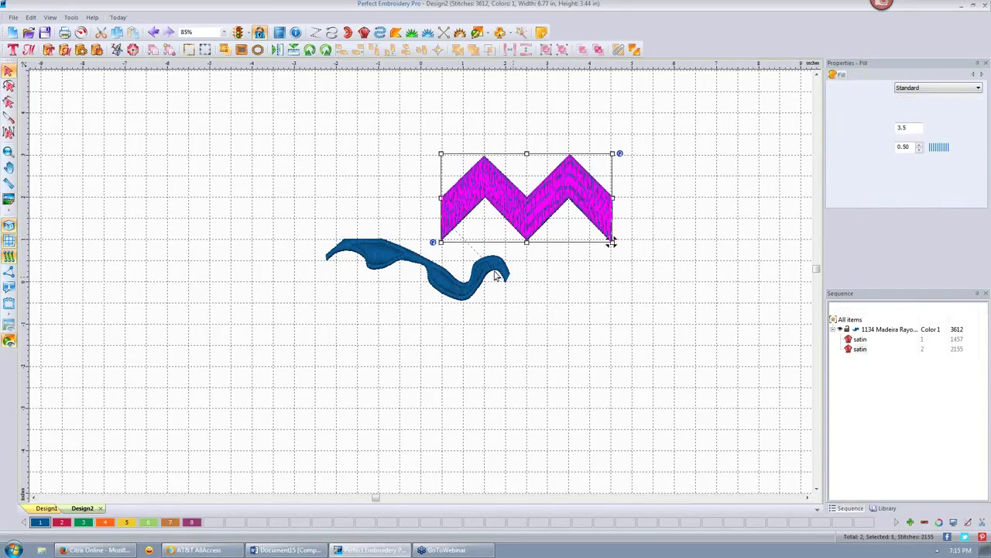
pyautogui.click(625, 317)
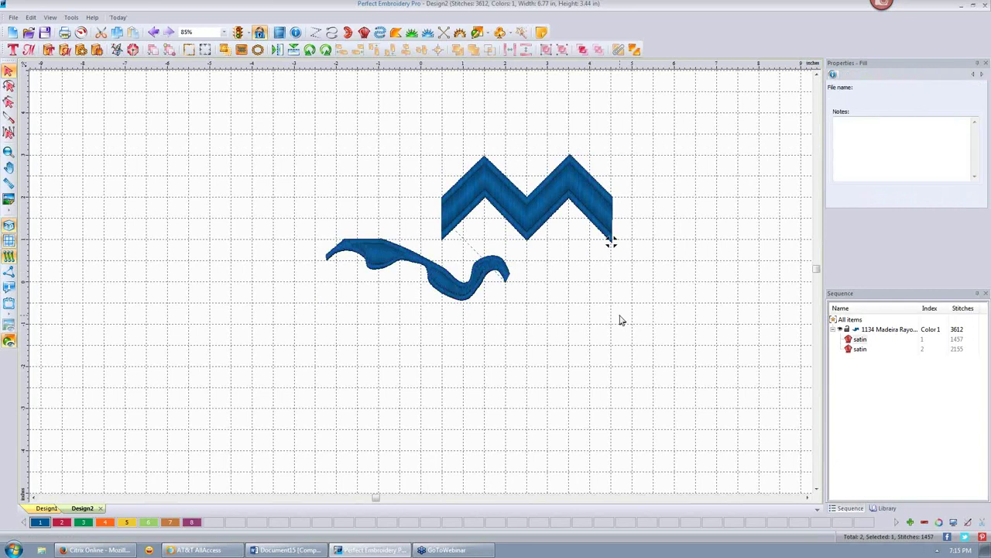
# Review the machine settings in the general options, including the trim, jump splitting and automatic satin splitting lengths, and close them without changes.
pyautogui.click(71, 17)
pyautogui.click(120, 189)
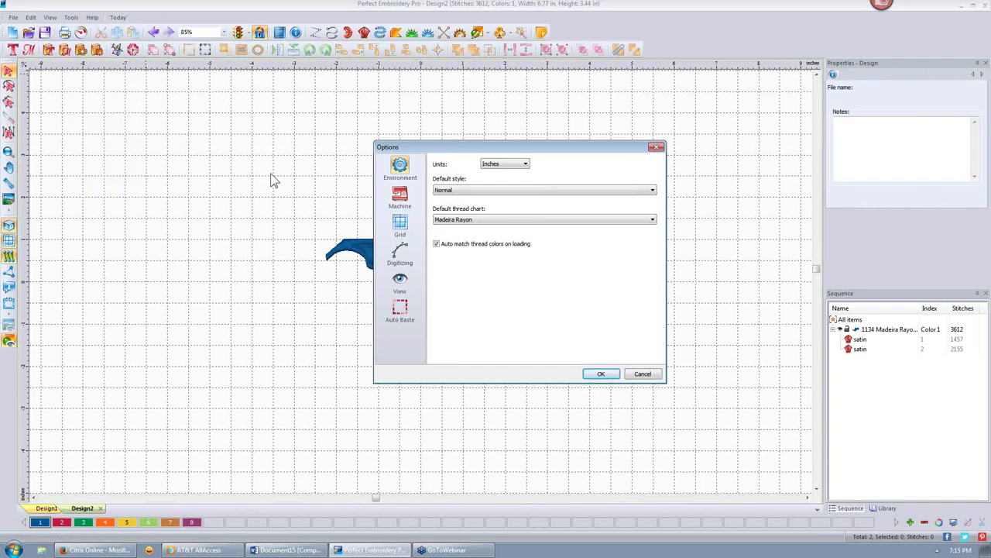
pyautogui.click(402, 200)
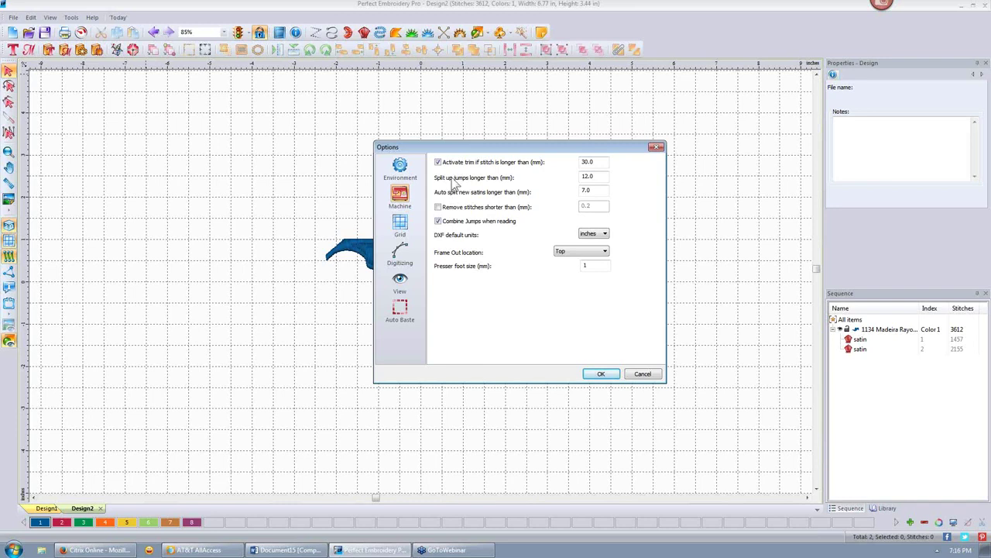
pyautogui.click(607, 162)
pyautogui.moveTo(598, 161); pyautogui.dragTo(574, 164)
pyautogui.moveTo(596, 149); pyautogui.dragTo(289, 197)
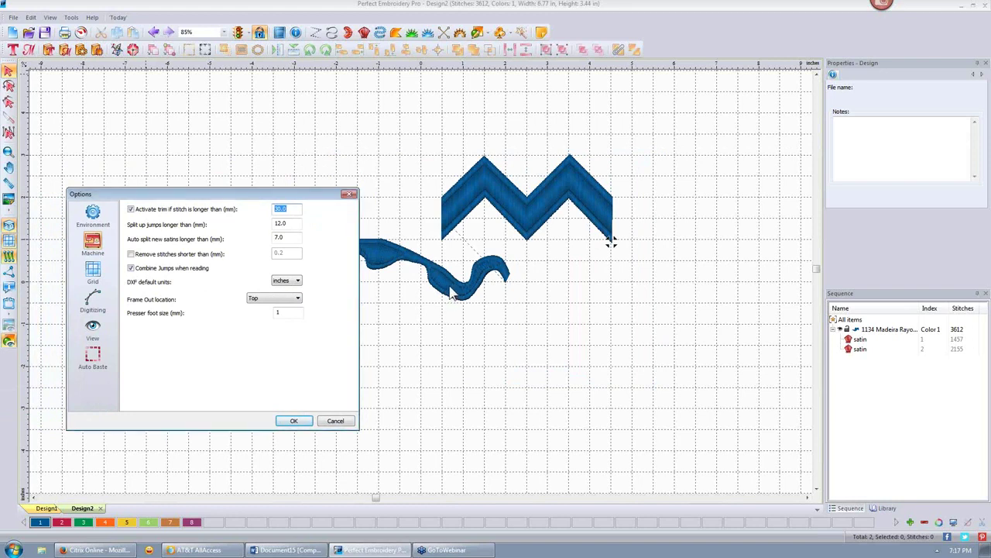
pyautogui.click(350, 196)
# Set the curved column's split satin type to Random, apply it and inspect the deselected column.
pyautogui.click(453, 287)
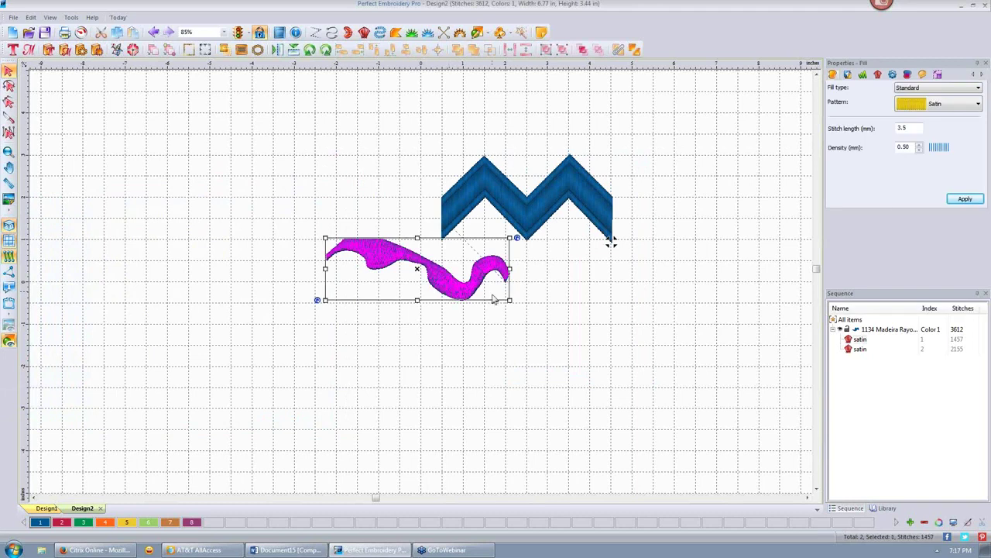
pyautogui.click(880, 74)
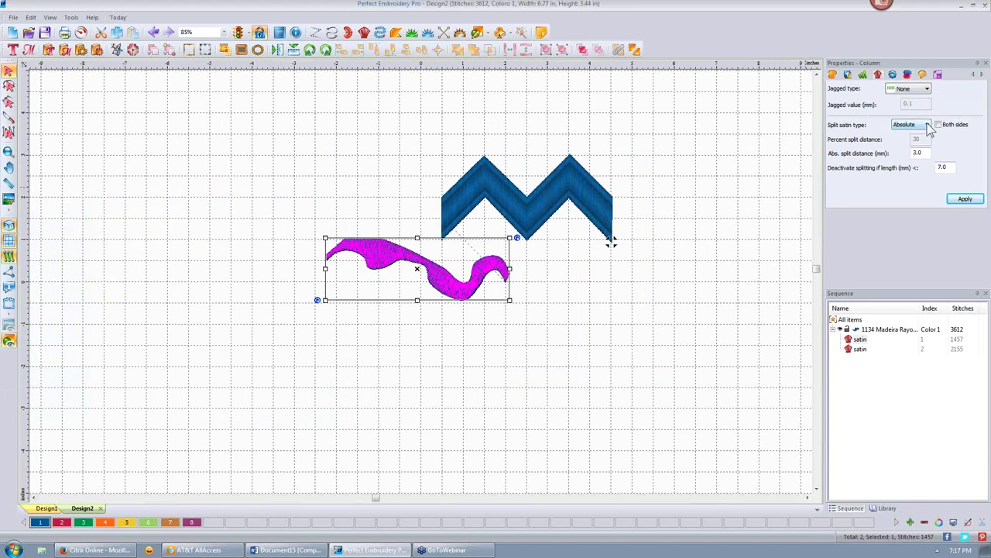
pyautogui.click(928, 126)
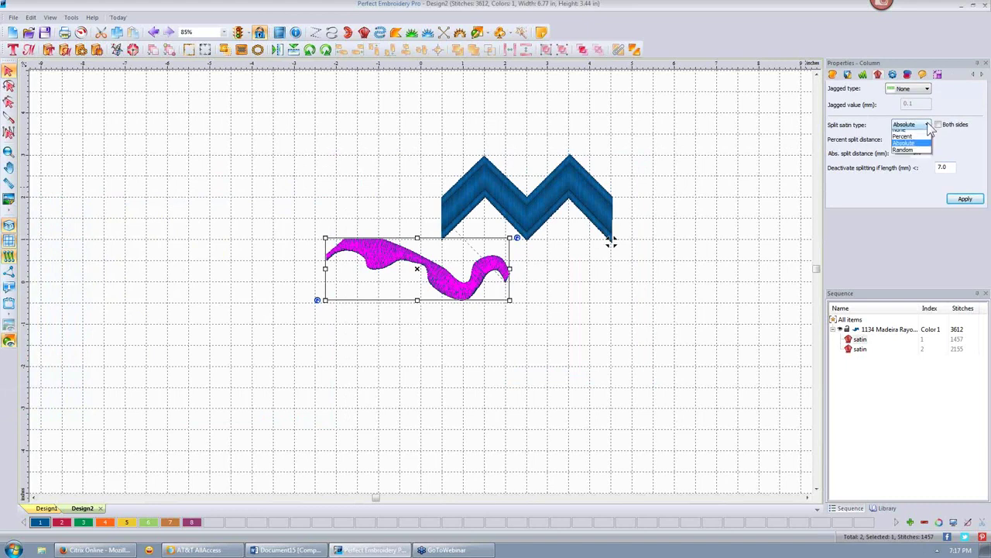
pyautogui.click(911, 155)
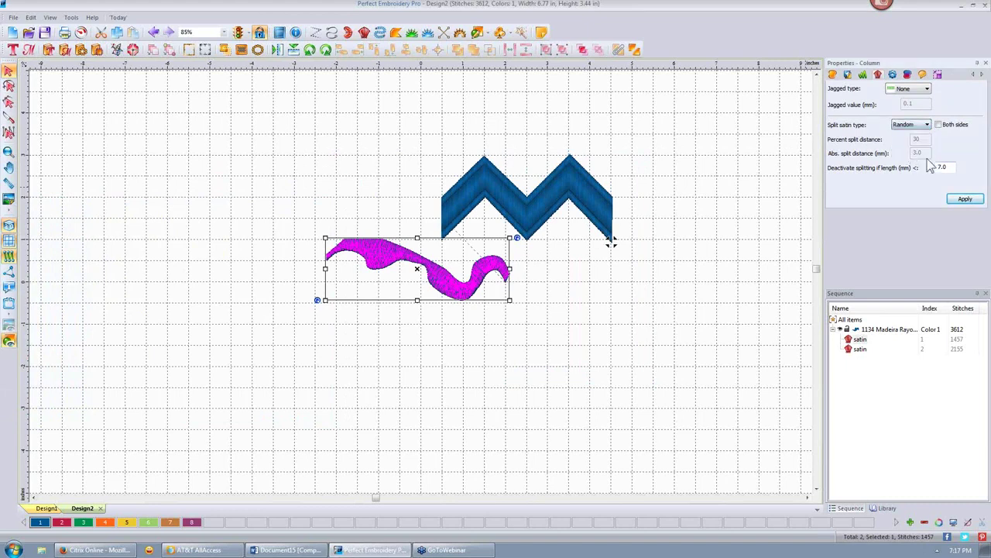
pyautogui.click(970, 201)
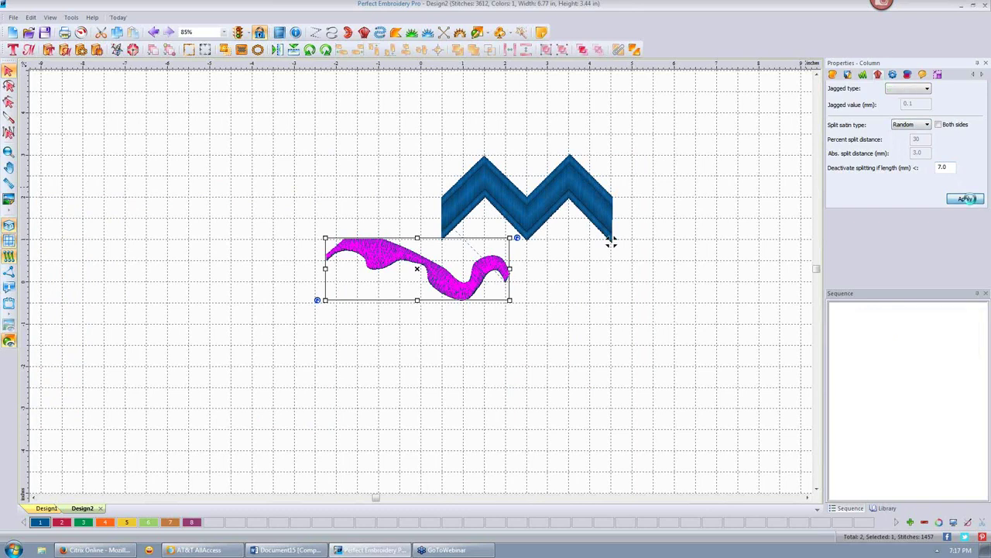
pyautogui.click(723, 227)
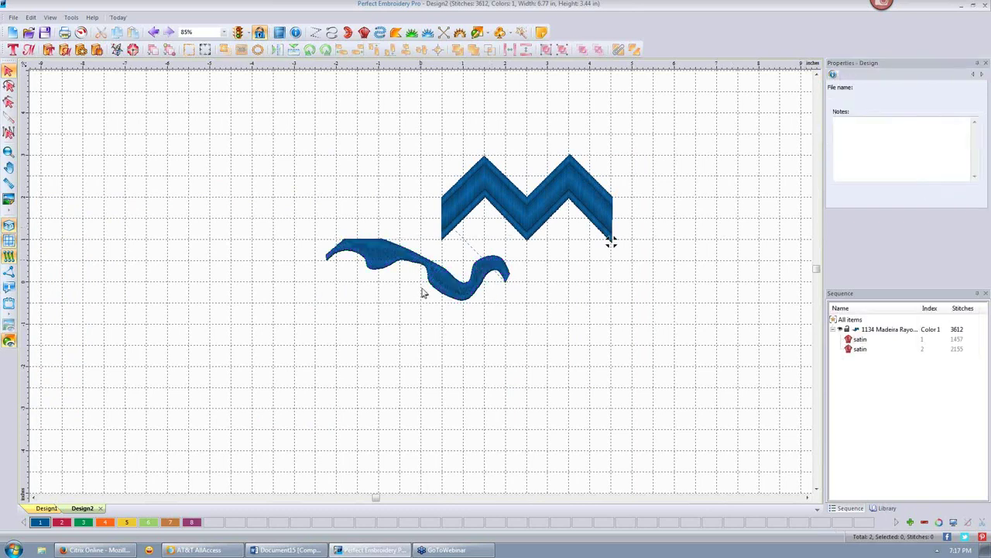
pyautogui.scroll(3, 450, 291)
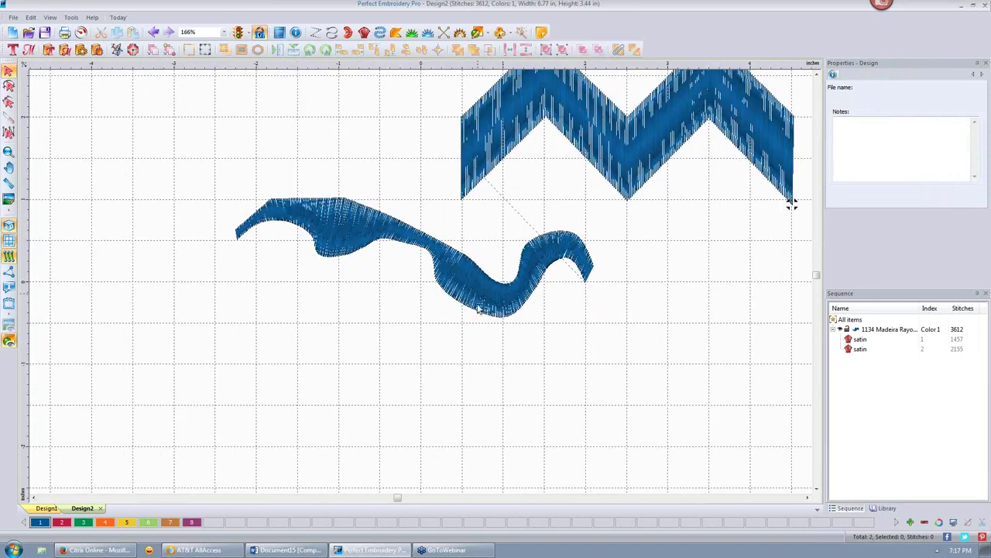
# In the machine options, turn on removal of stitches shorter than 0.2 mm and view the Frame Out location choices.
pyautogui.click(71, 18)
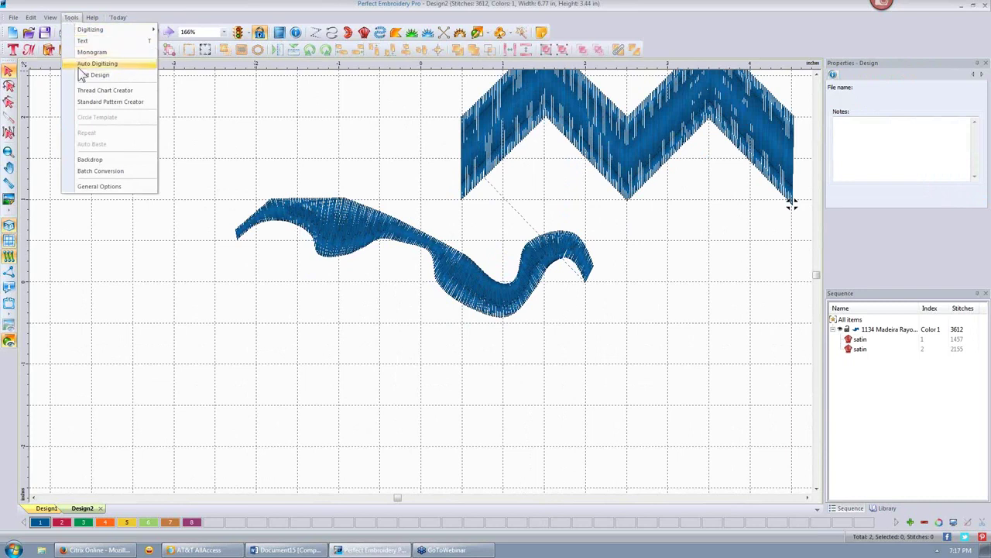
pyautogui.click(107, 186)
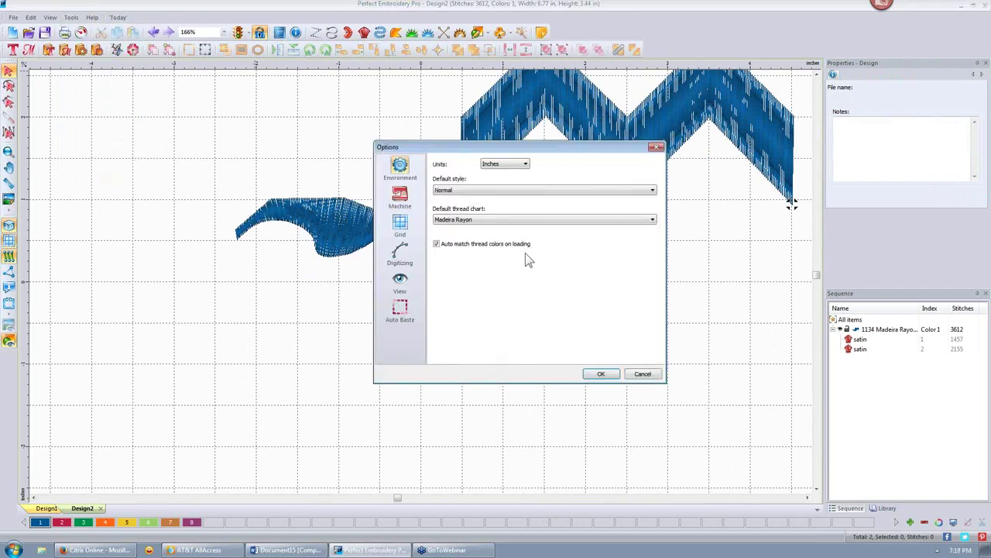
pyautogui.click(400, 198)
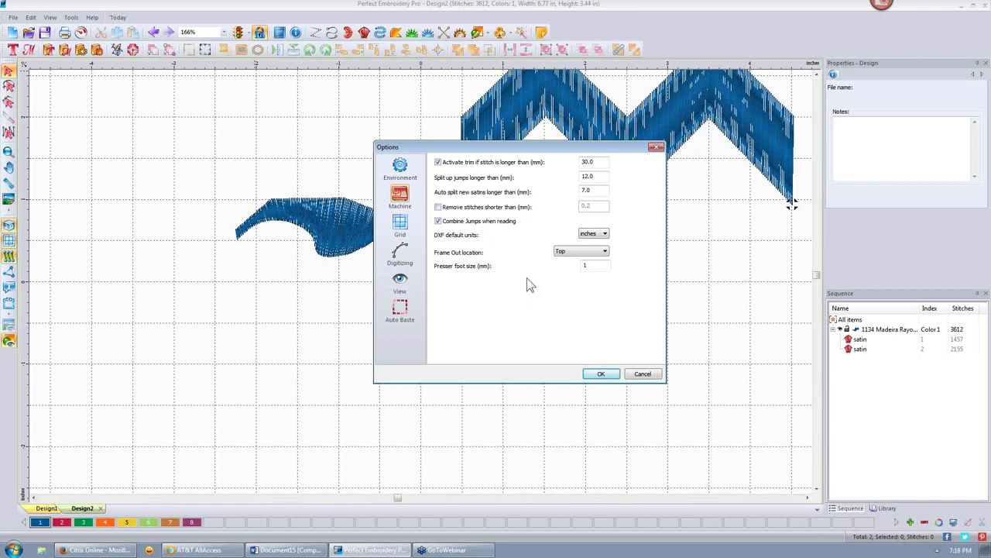
pyautogui.click(438, 207)
pyautogui.click(605, 252)
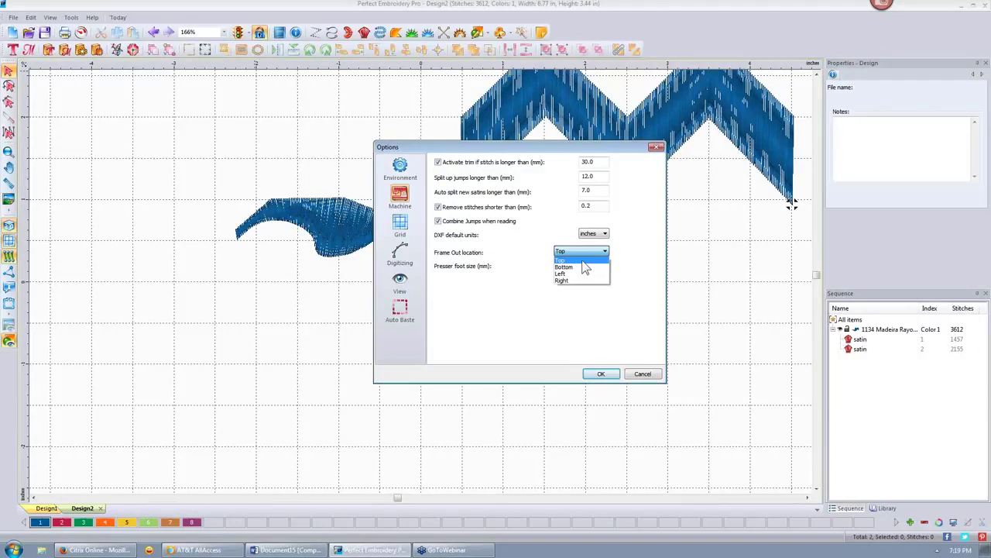
pyautogui.click(642, 270)
# Review the digitizing and view options, including the selection highlight colors, and accept the options.
pyautogui.click(400, 251)
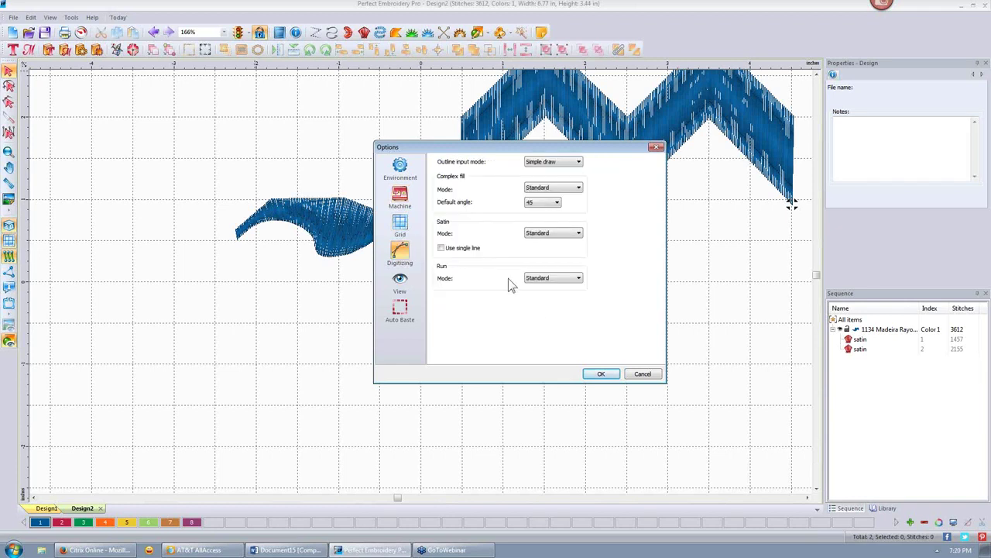
pyautogui.click(401, 283)
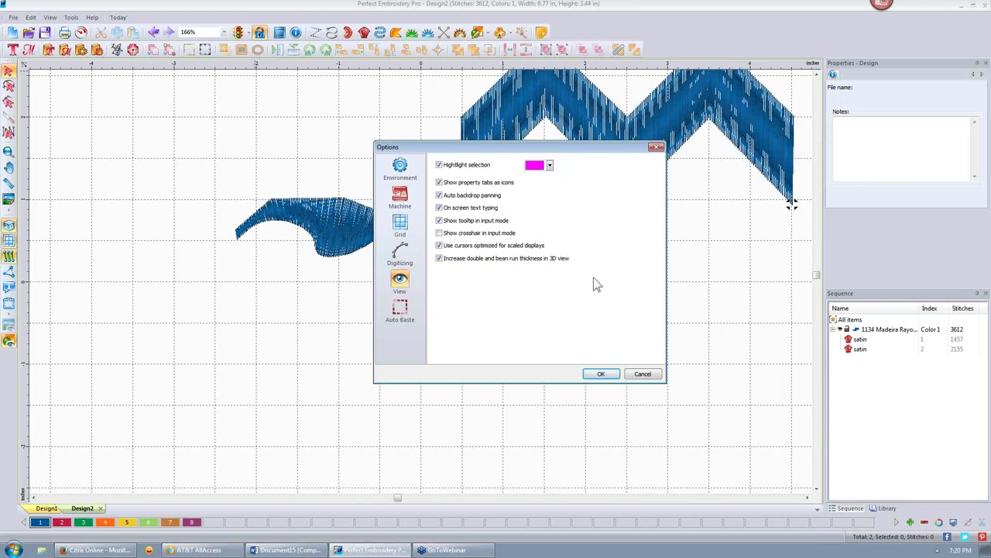
pyautogui.click(550, 165)
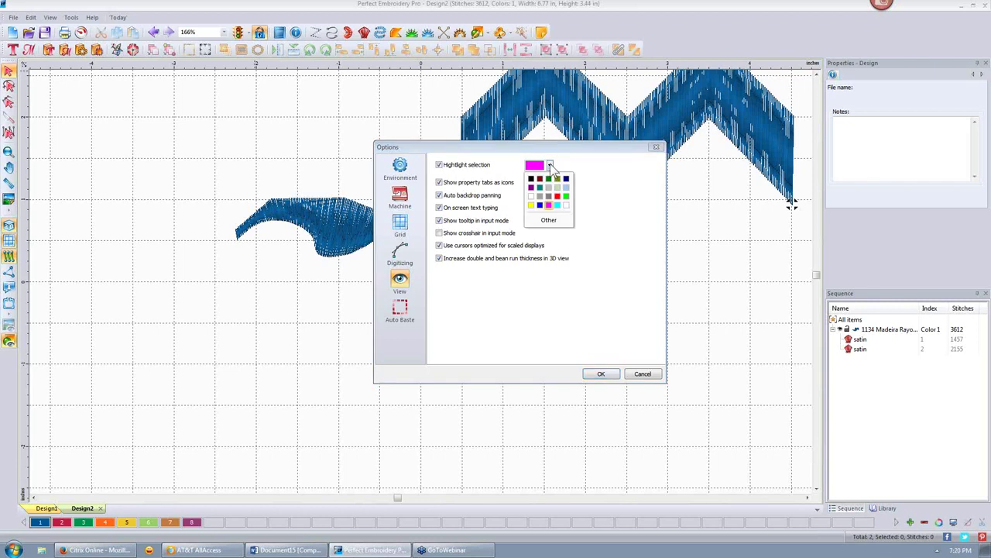
pyautogui.click(551, 165)
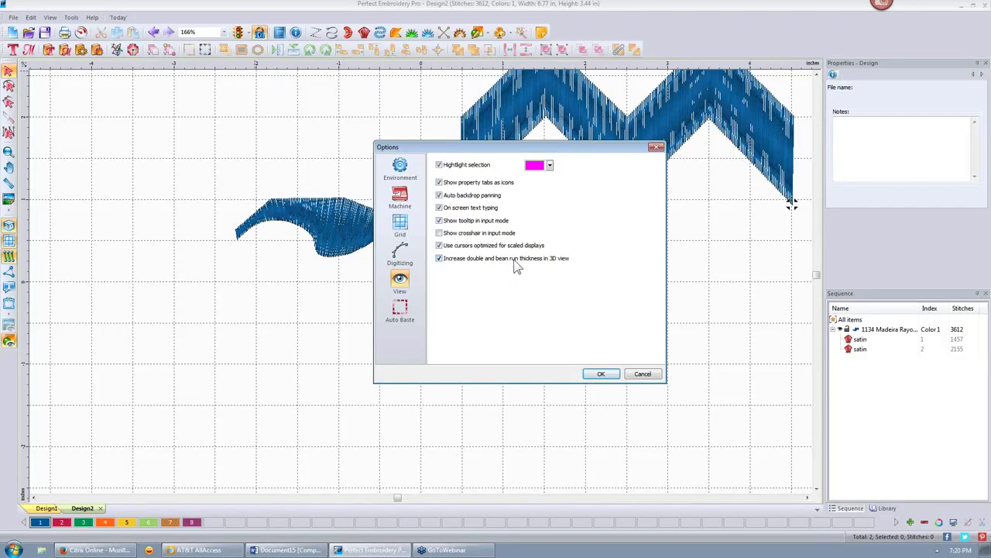
pyautogui.click(603, 374)
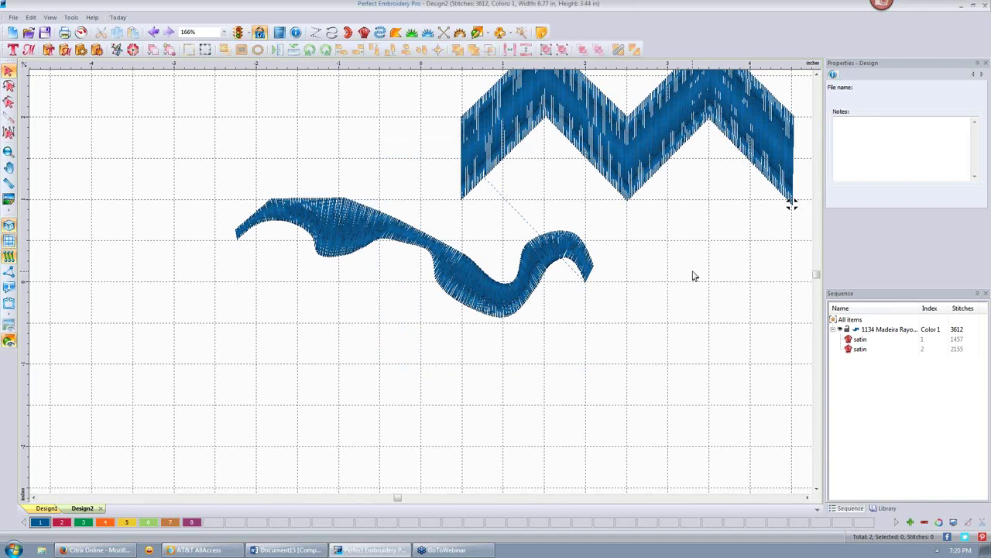
# In a new design, digitize a wavy steil line ending in sharp zigzag corners, about 5.4 in wide and 2.2 in high.
pyautogui.scroll(-3, 694, 275)
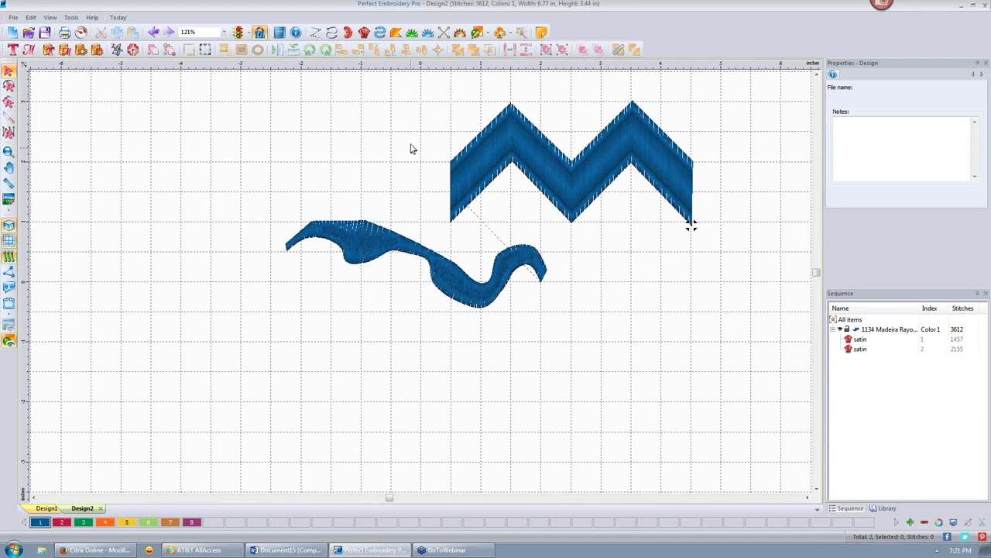
pyautogui.click(14, 32)
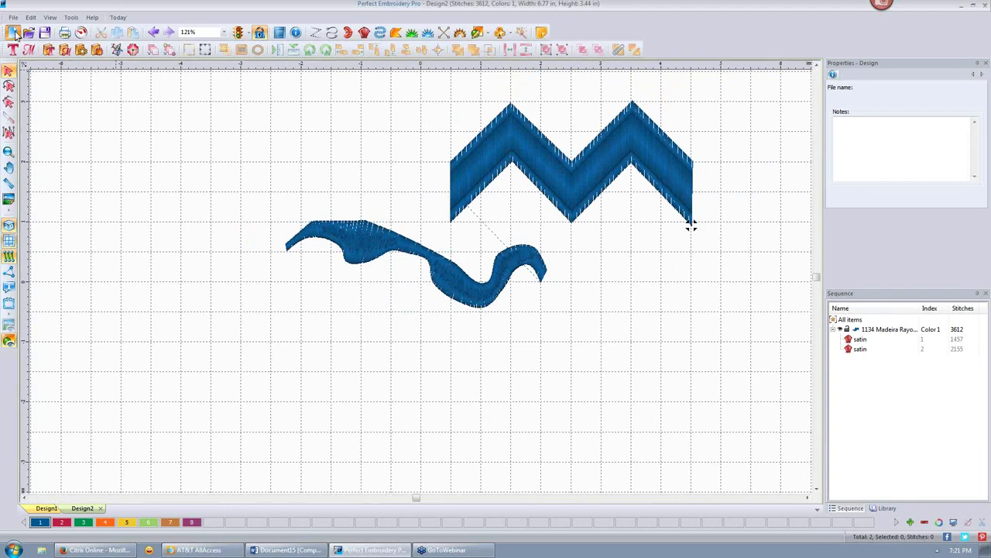
pyautogui.click(380, 32)
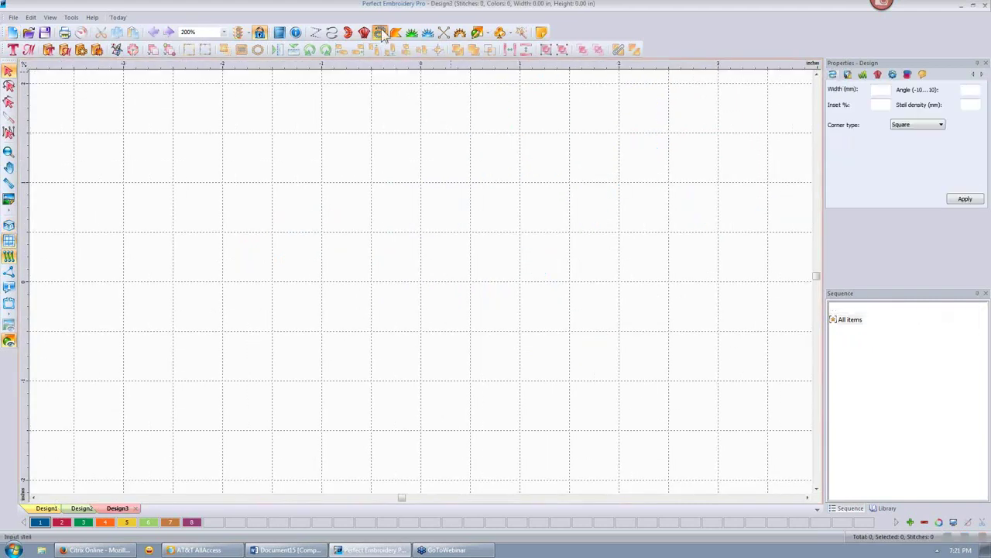
pyautogui.click(219, 238)
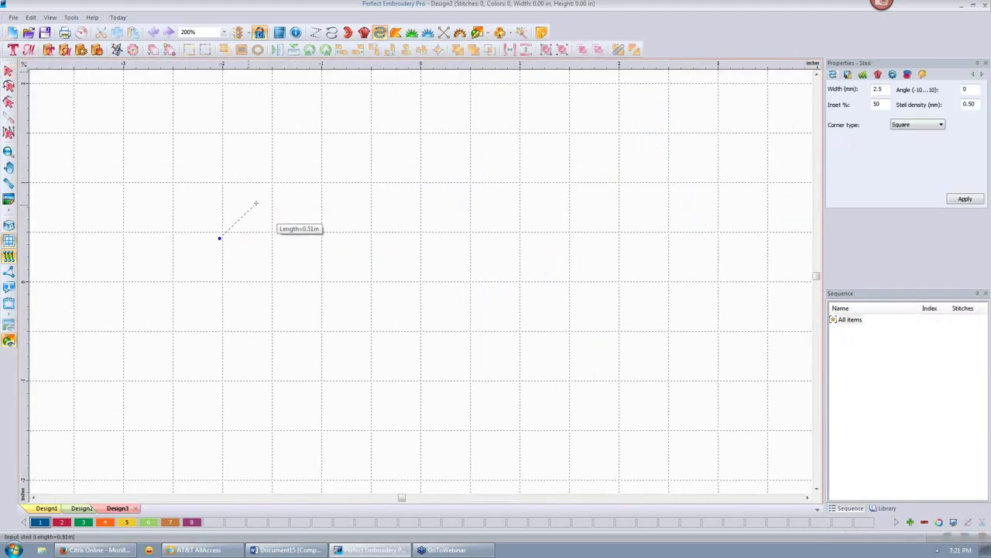
pyautogui.click(256, 203)
pyautogui.click(363, 195)
pyautogui.click(452, 252)
pyautogui.click(510, 362)
pyautogui.click(560, 317)
pyautogui.click(585, 238)
pyautogui.click(635, 156)
pyautogui.click(684, 172)
pyautogui.doubleClick(739, 210)
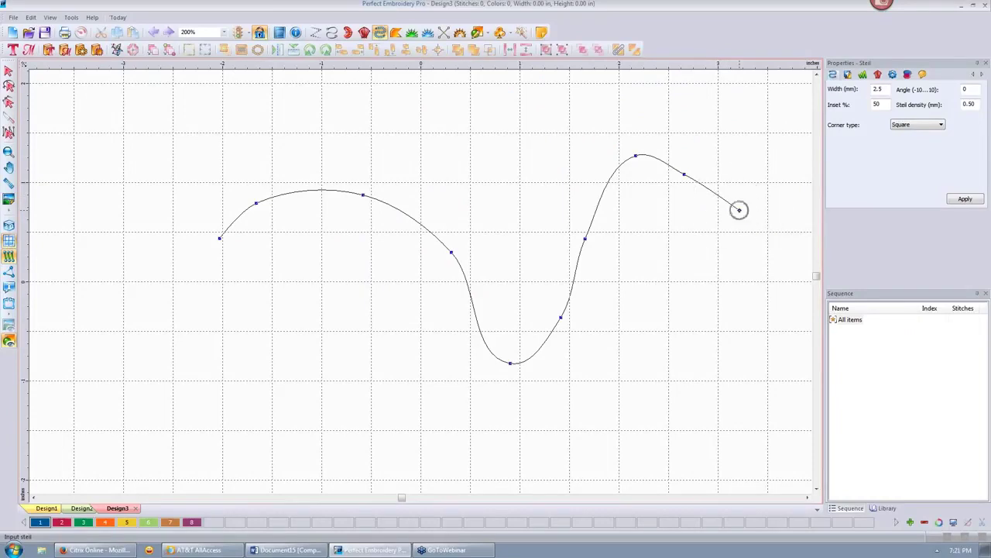
pyautogui.click(661, 245)
pyautogui.click(628, 279)
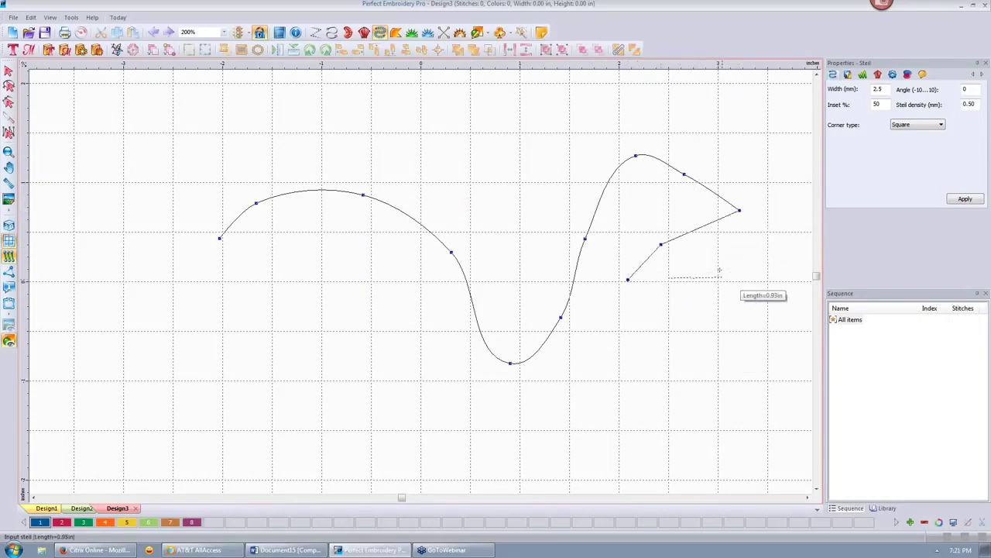
pyautogui.doubleClick(719, 262)
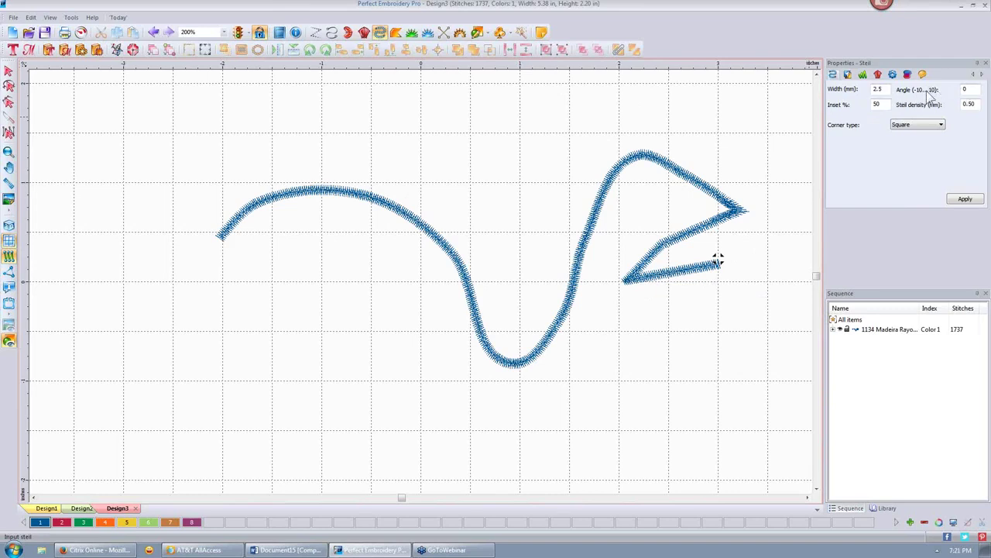
pyautogui.press('Escape')
# Set the steil line's density to 1.00 mm and apply it.
pyautogui.click(384, 213)
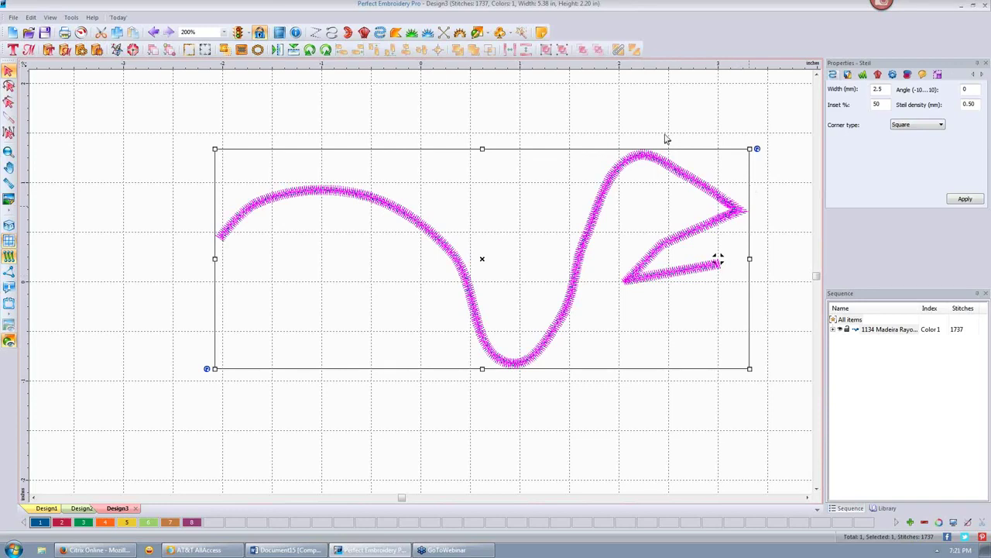
pyautogui.doubleClick(969, 104)
pyautogui.moveTo(968, 104); pyautogui.dragTo(974, 104)
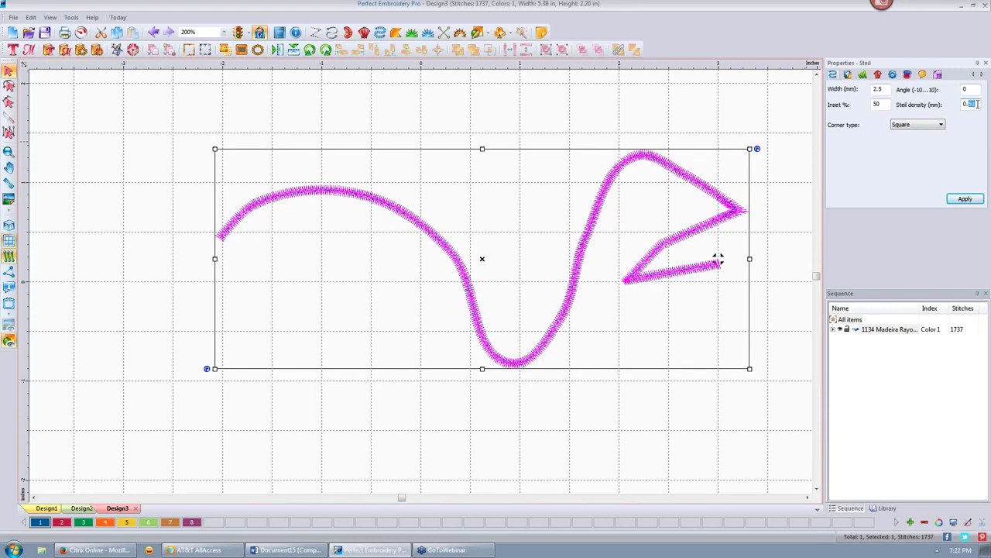
pyautogui.click(687, 189)
pyautogui.scroll(5, 687, 189)
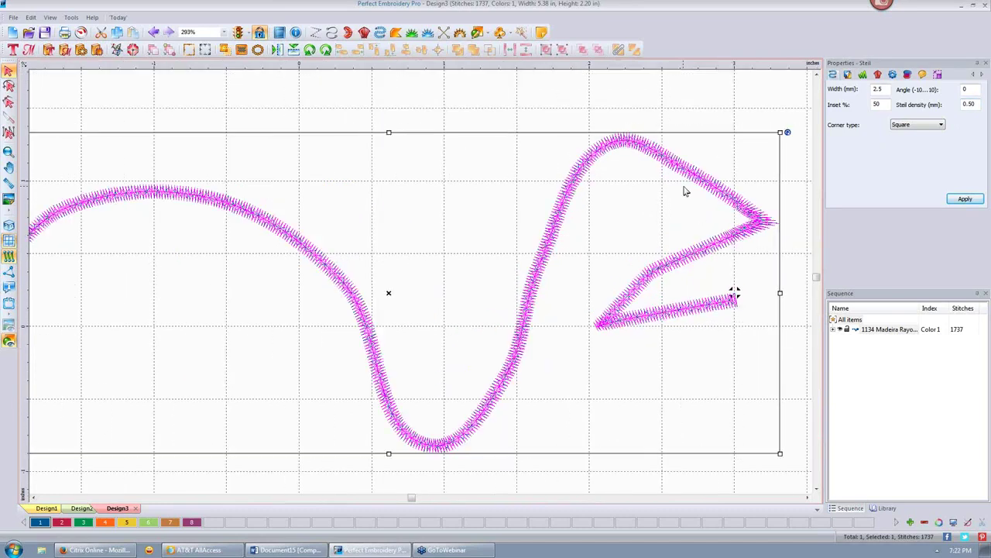
pyautogui.moveTo(977, 104); pyautogui.dragTo(960, 104)
pyautogui.write('1.00')
pyautogui.click(963, 199)
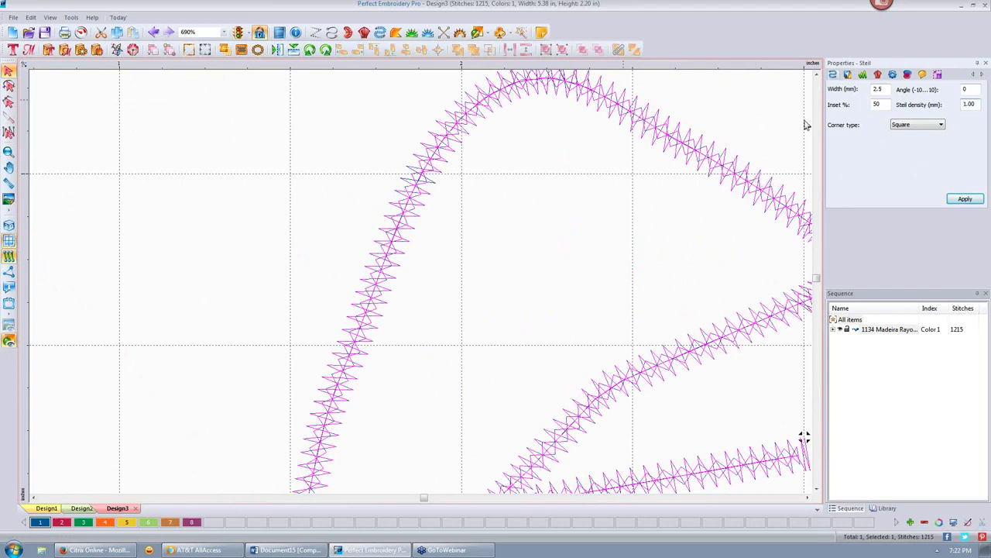
# Set the steil line's density to 0.2 mm and apply it.
pyautogui.doubleClick(964, 105)
pyautogui.write('.2')
pyautogui.click(968, 200)
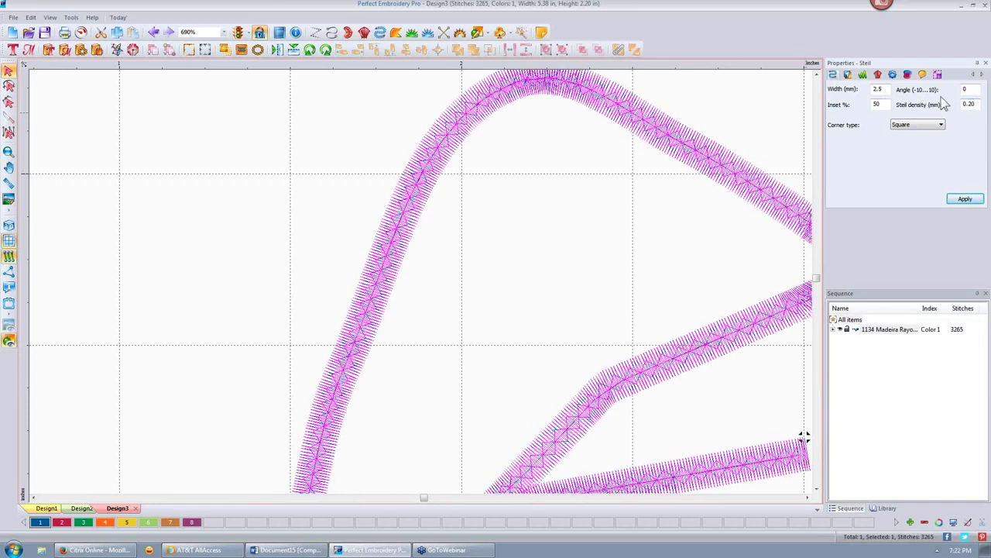
# Set the steil line's density to 0.5 mm and apply it.
pyautogui.moveTo(982, 104); pyautogui.dragTo(966, 98)
pyautogui.press('BackSpace')
pyautogui.write('.5')
pyautogui.press('BackSpace')
pyautogui.press('BackSpace')
pyautogui.click(965, 199)
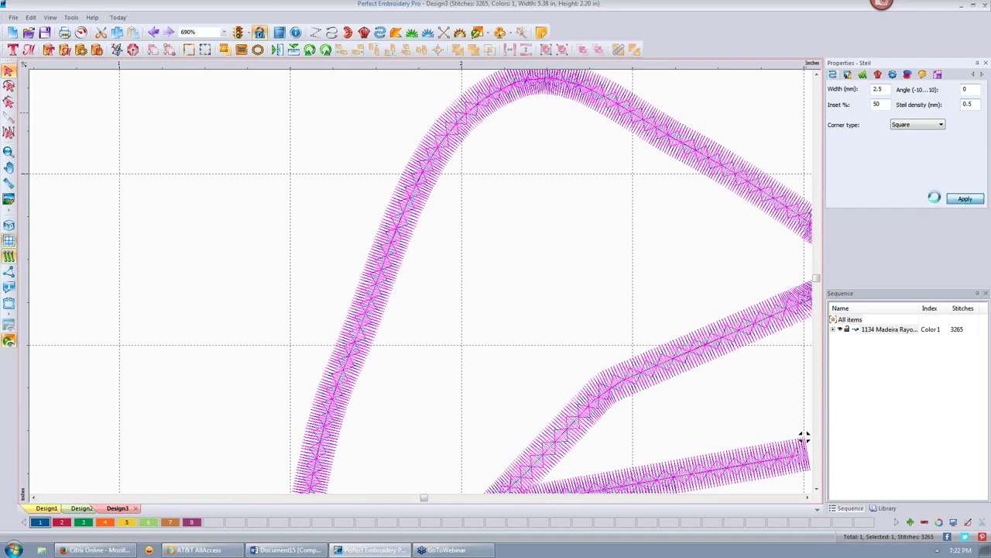
# Turn on the 3D view, then set the steil line's corner type to Extended and apply it.
pyautogui.click(681, 218)
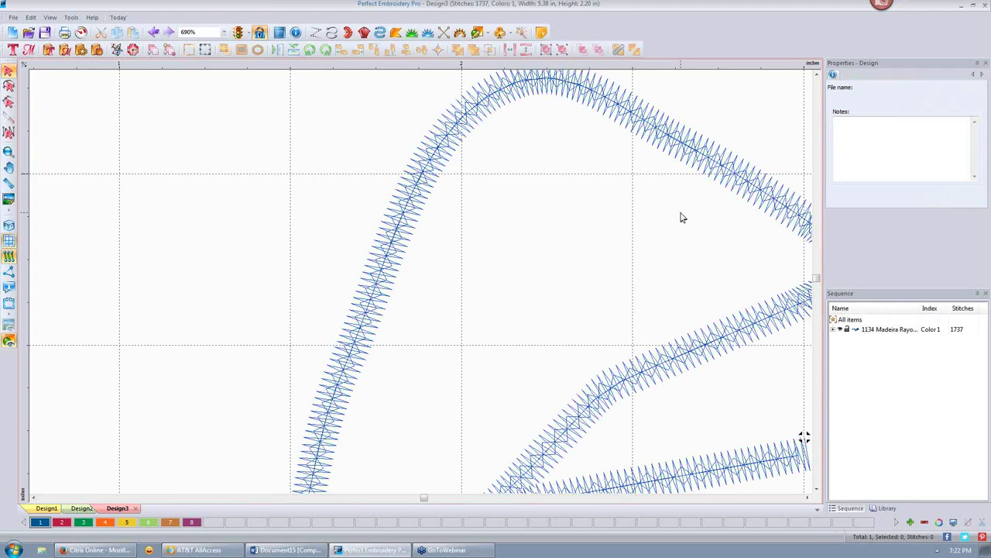
pyautogui.scroll(-2, 682, 218)
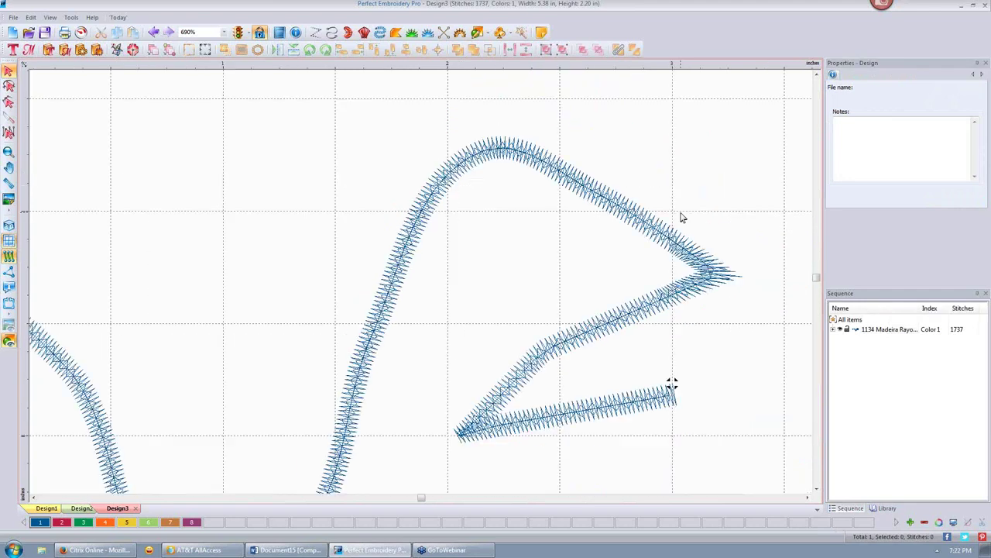
pyautogui.click(634, 231)
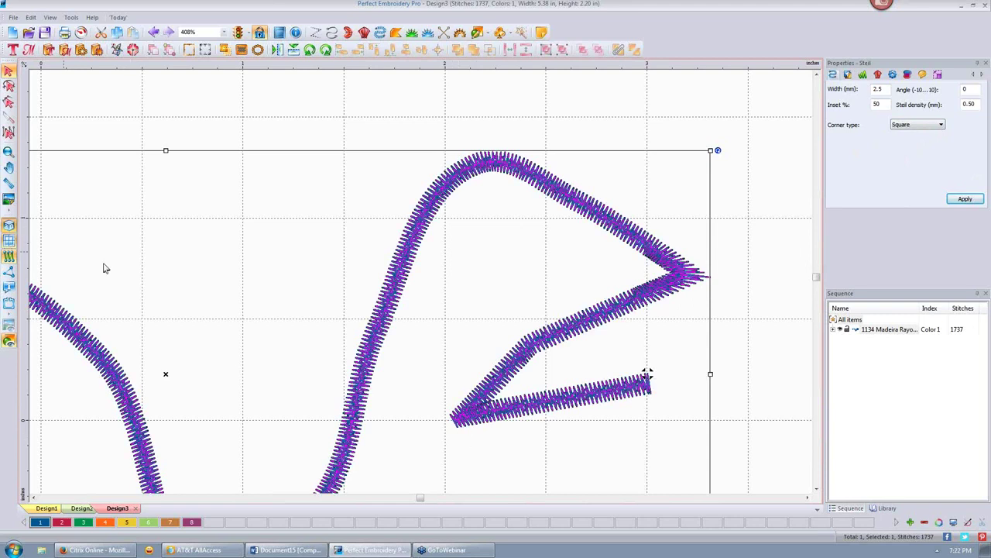
pyautogui.click(751, 281)
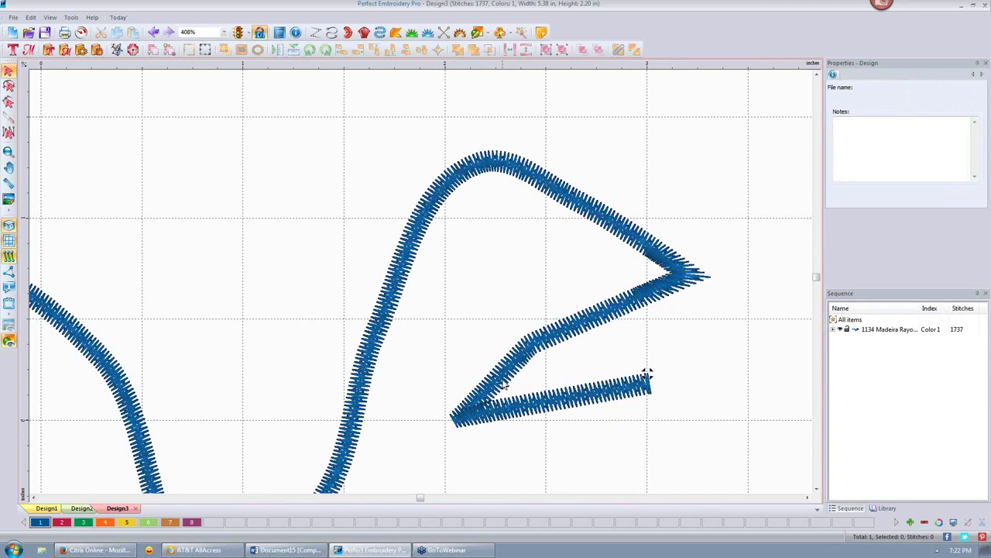
pyautogui.click(476, 416)
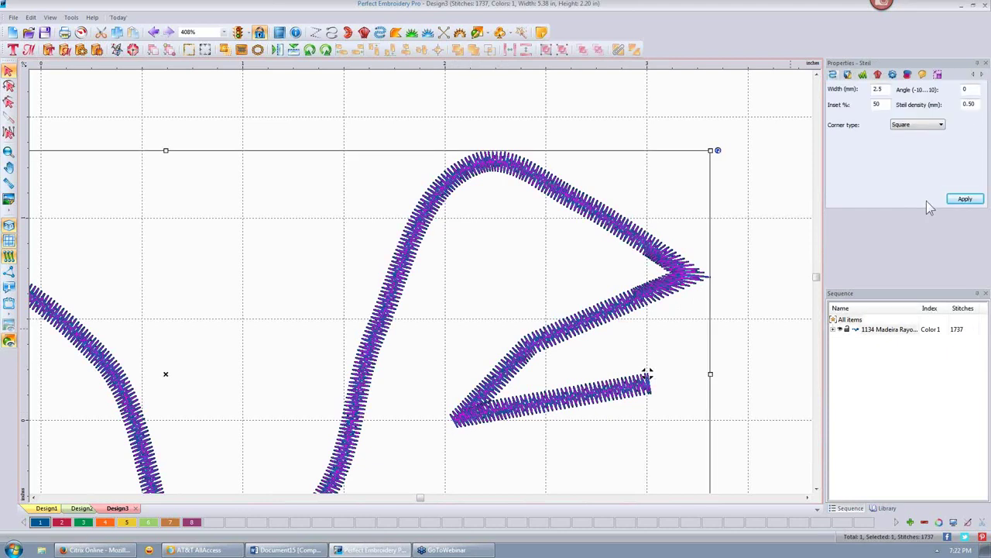
pyautogui.click(942, 125)
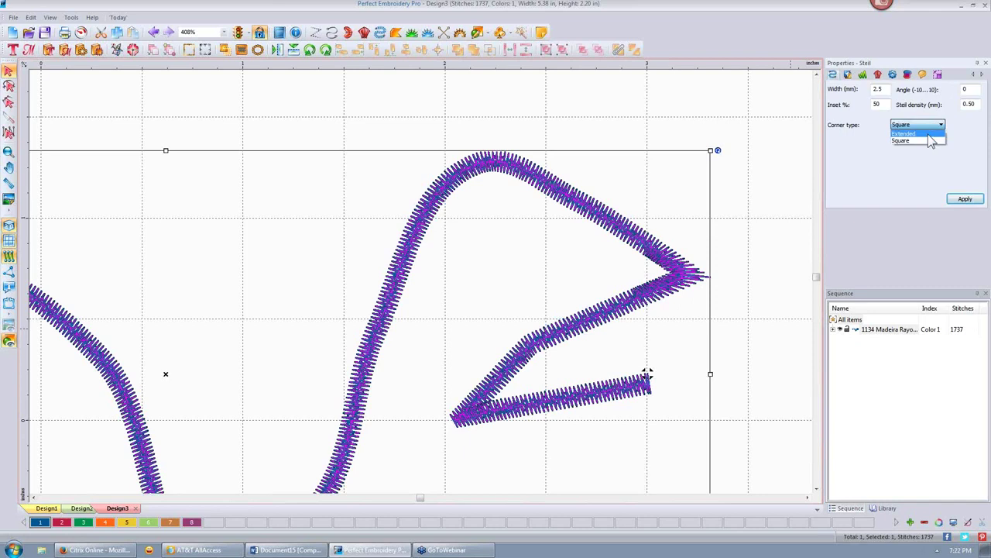
pyautogui.click(930, 134)
pyautogui.click(966, 201)
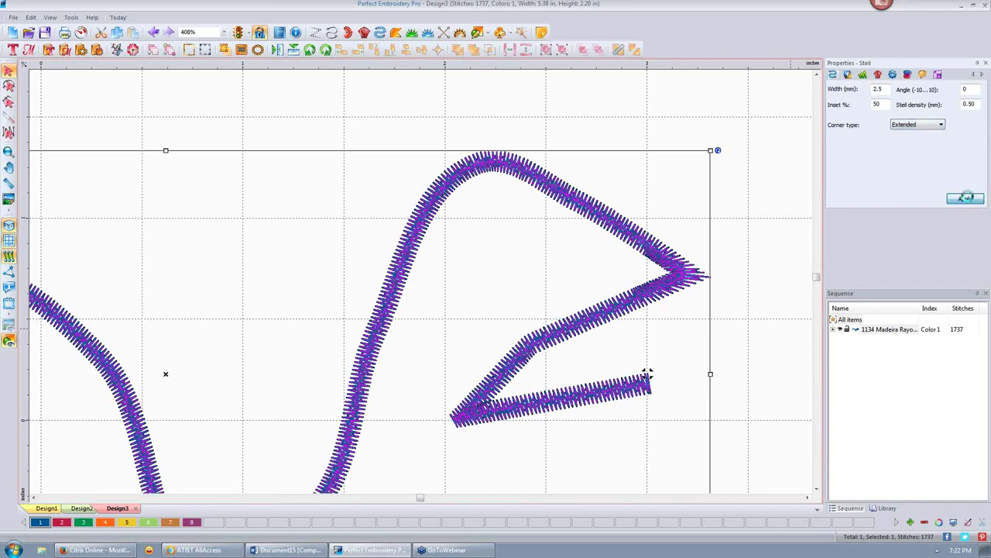
pyautogui.click(764, 282)
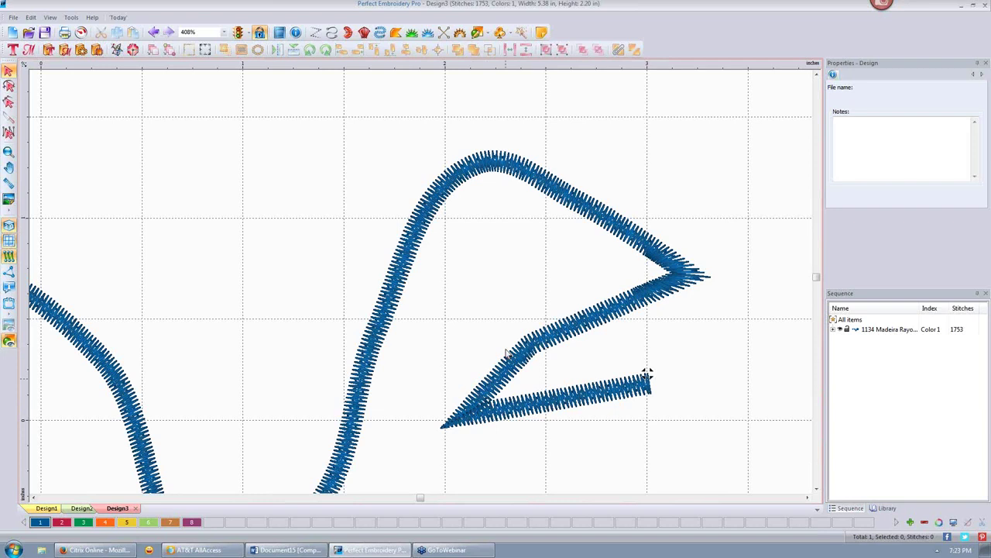
# Select the whole steil line and open its underlay settings.
pyautogui.scroll(-3, 505, 352)
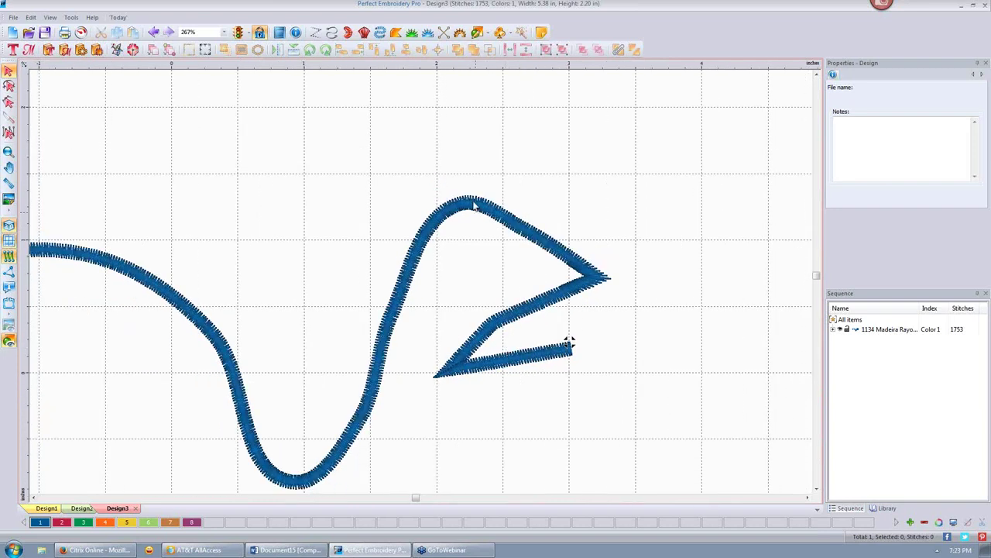
pyautogui.click(475, 206)
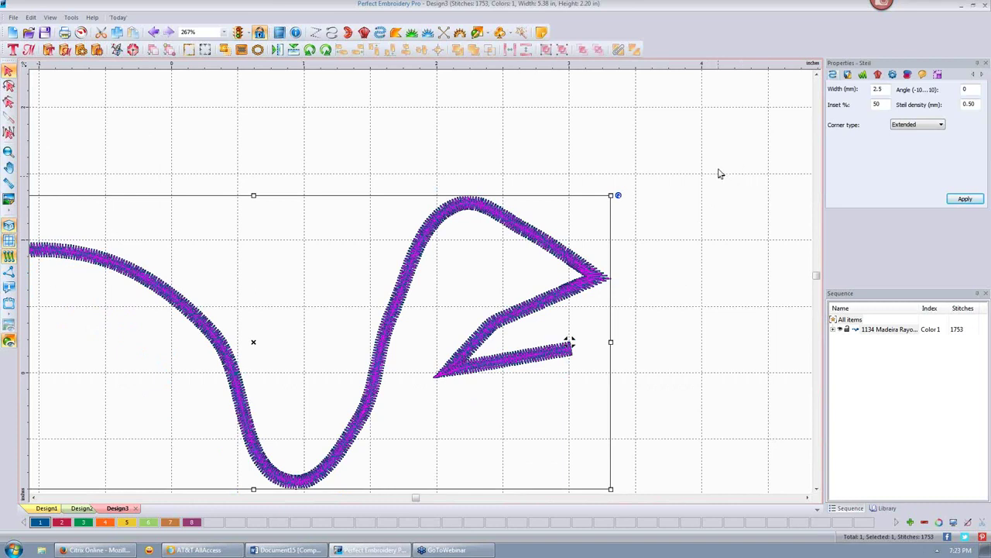
pyautogui.click(848, 76)
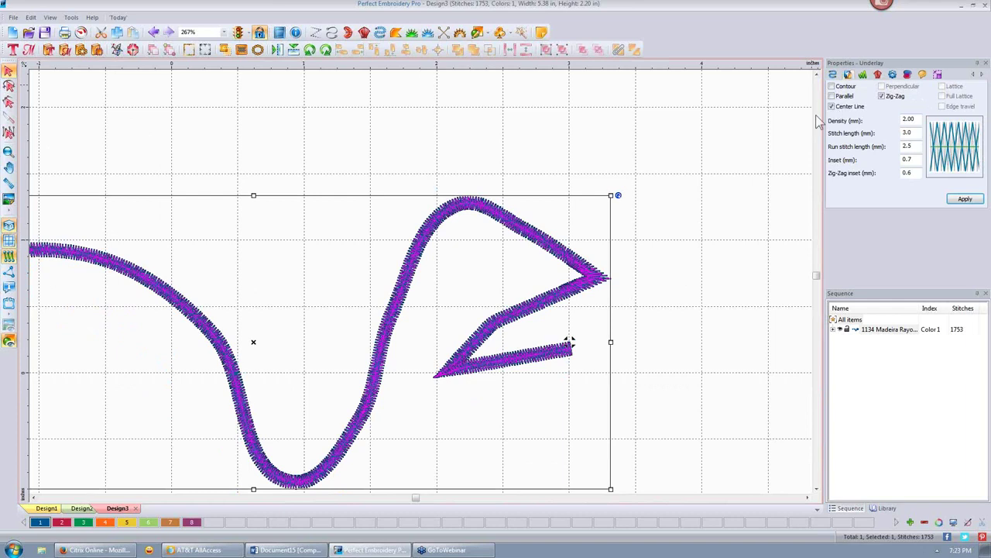
# Try different underlay combinations for the steil line by switching Zig-Zag, Parallel and Contour on and off.
pyautogui.click(882, 96)
pyautogui.click(883, 97)
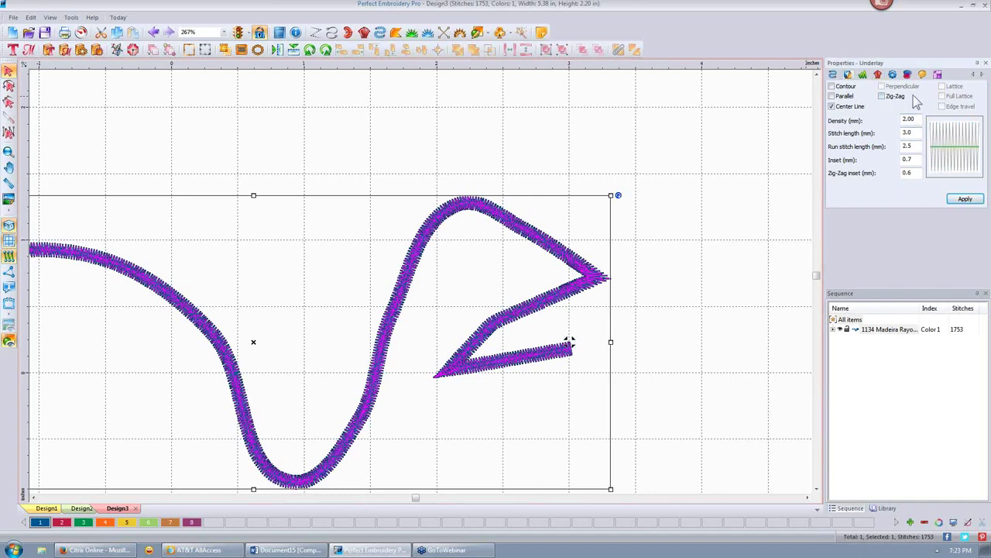
pyautogui.click(832, 97)
pyautogui.click(832, 106)
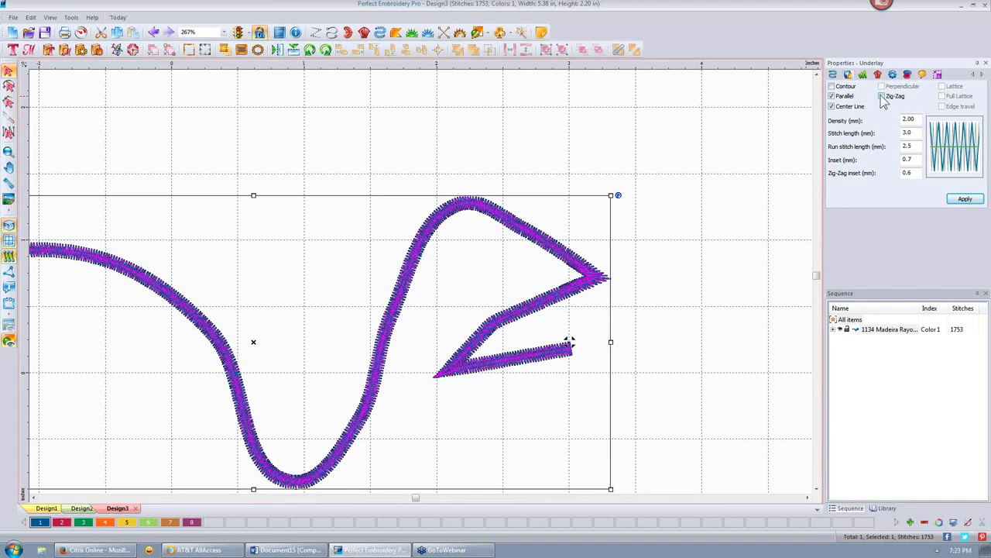
pyautogui.click(832, 86)
pyautogui.click(834, 87)
pyautogui.click(832, 96)
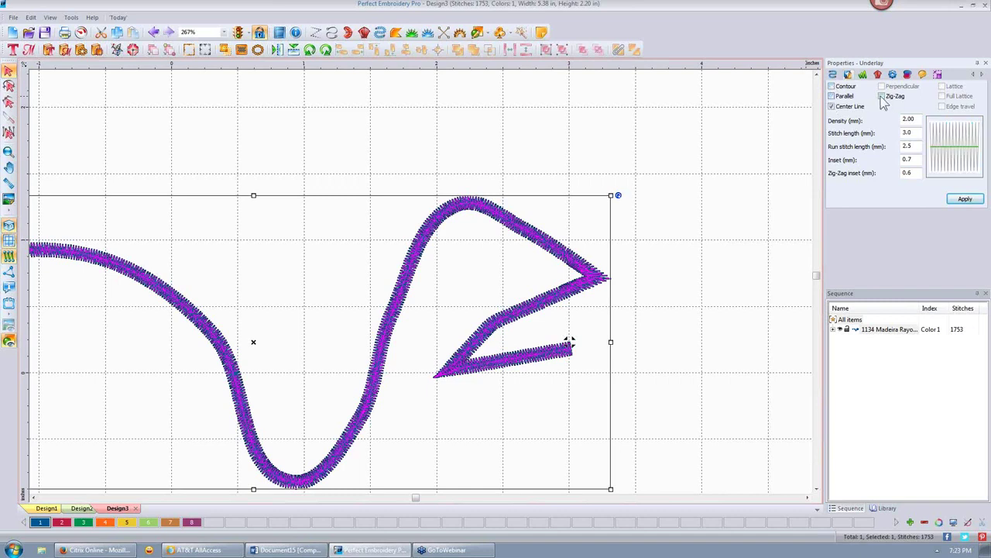
pyautogui.click(882, 96)
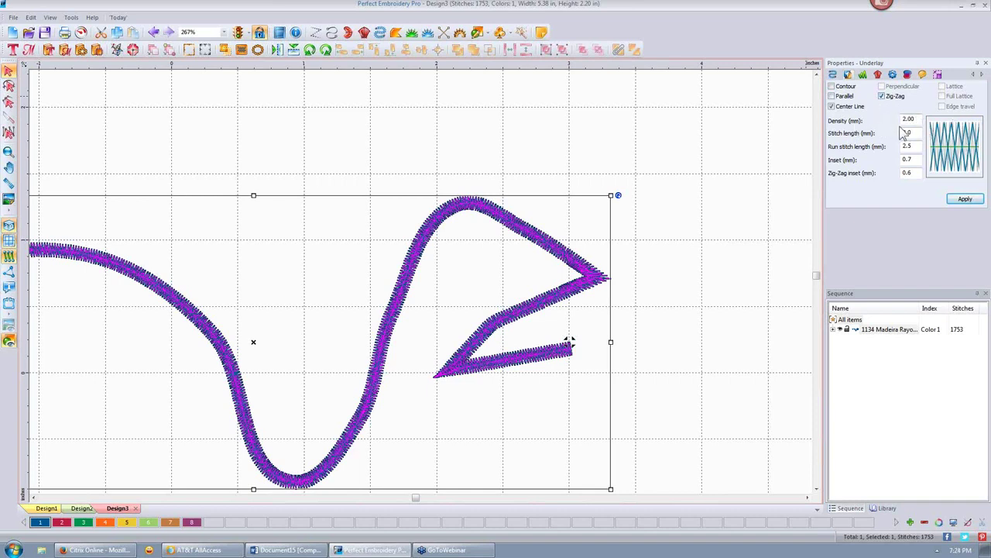
# Set the steil line's underlay density to 5 mm and apply it.
pyautogui.moveTo(919, 118); pyautogui.dragTo(887, 118)
pyautogui.write('5.')
pyautogui.click(964, 199)
# Turn off the 3D view, and undo and redo the underlay density change to compare the stitches.
pyautogui.click(672, 298)
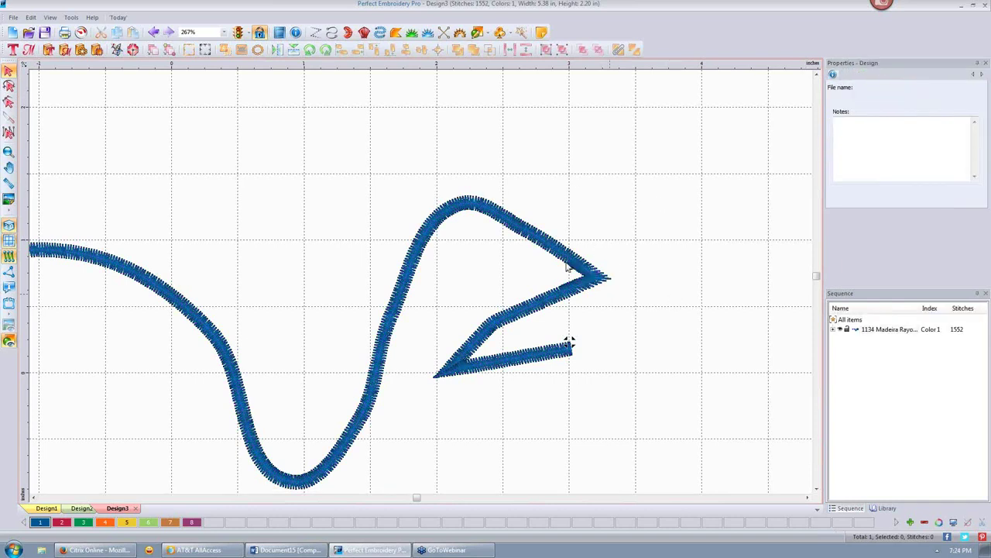
pyautogui.scroll(1, 567, 268)
pyautogui.click(9, 226)
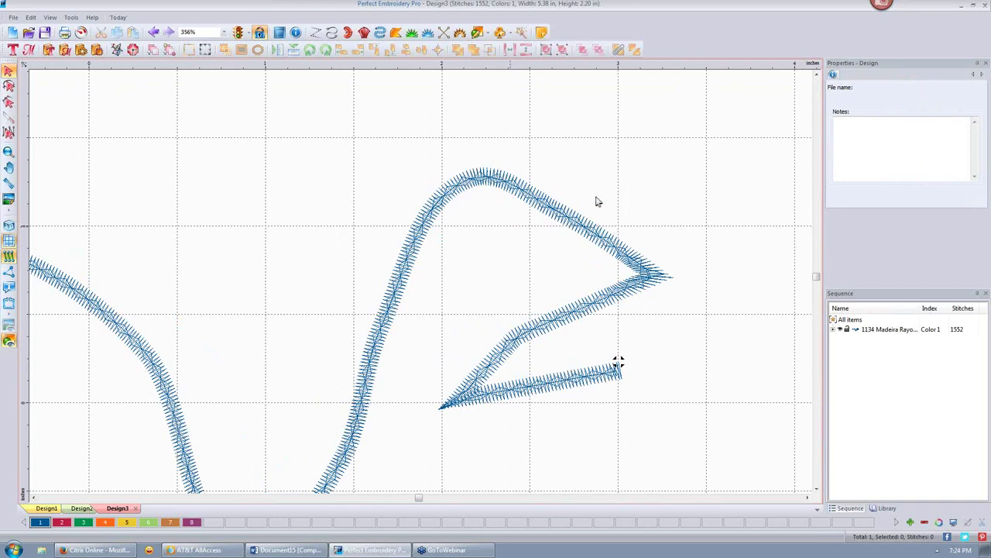
pyautogui.click(152, 33)
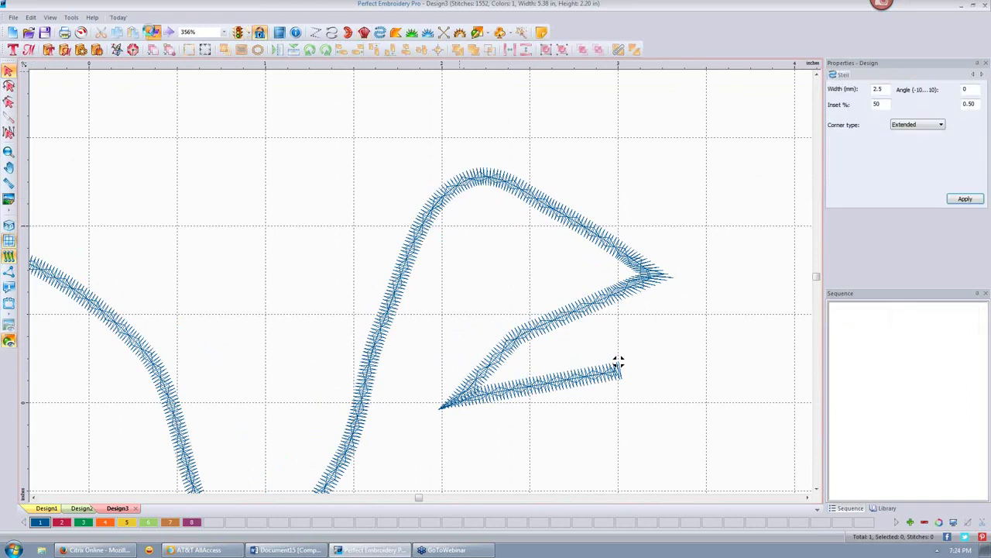
pyautogui.click(170, 34)
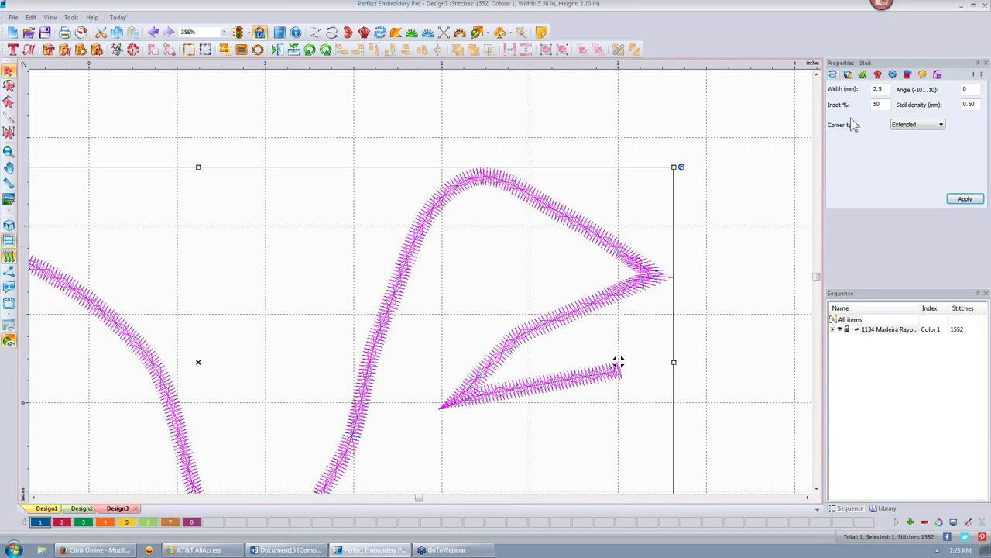
# Set the steil line's underlay density to 1 mm and apply it.
pyautogui.doubleClick(968, 104)
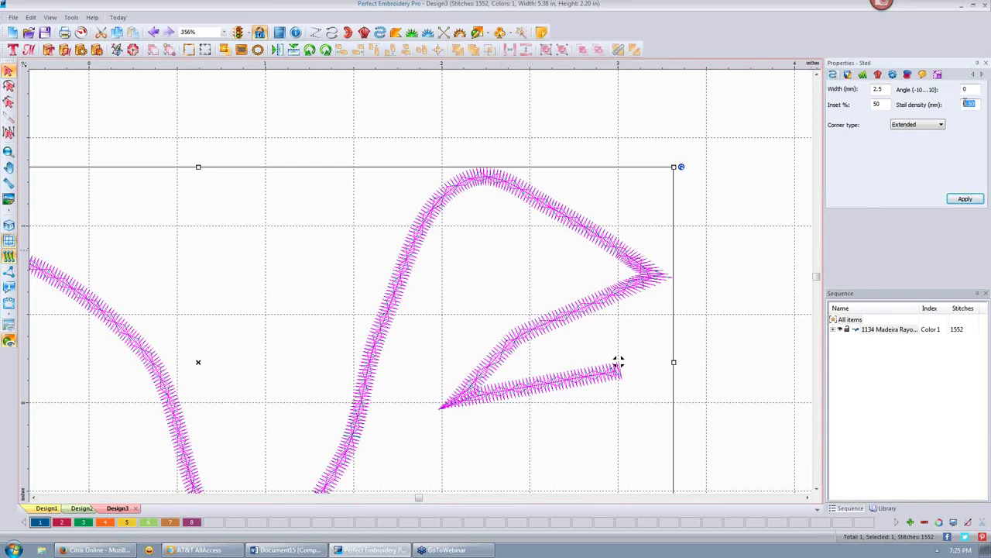
pyautogui.click(847, 75)
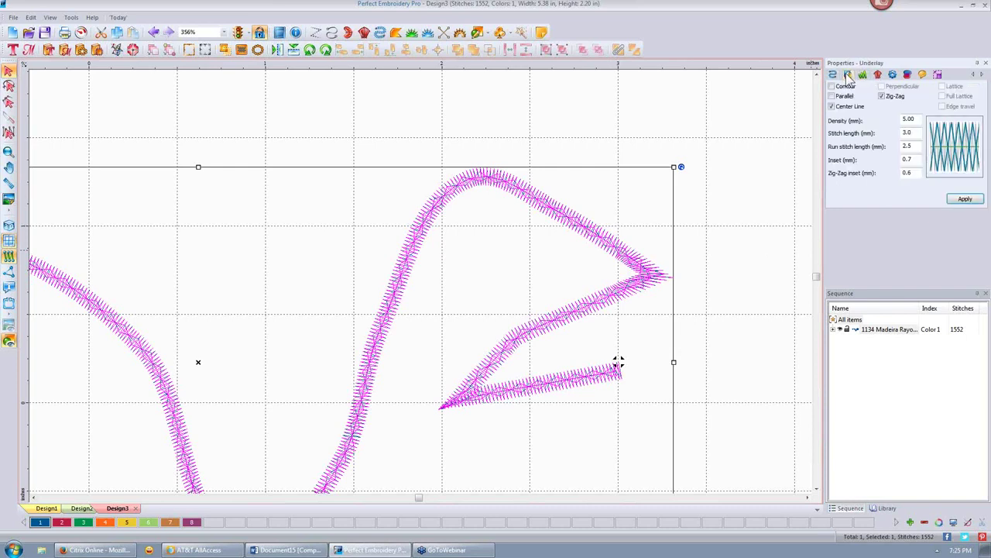
pyautogui.doubleClick(914, 120)
pyautogui.write('2')
pyautogui.press('BackSpace')
pyautogui.write('1')
pyautogui.click(968, 198)
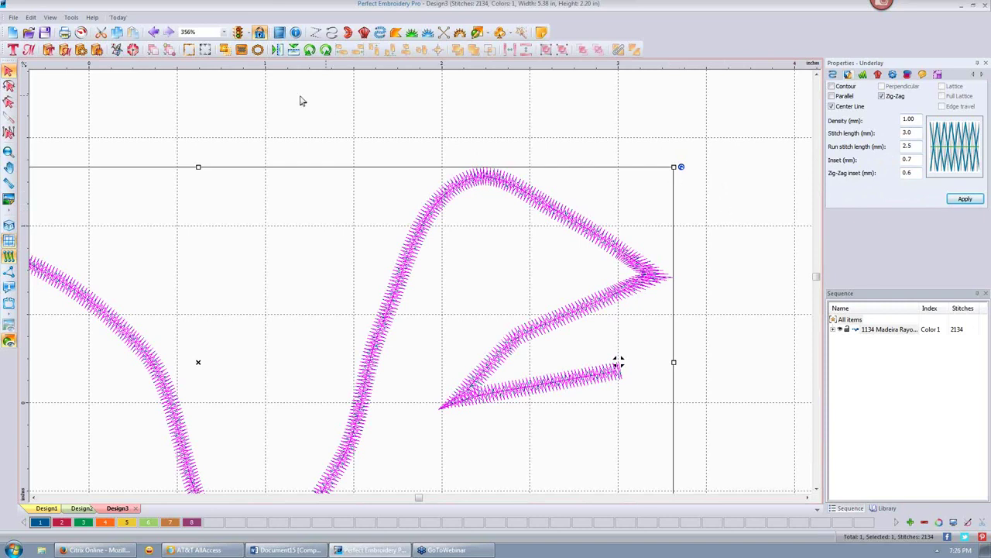
# Create a new design and activate the Complex Fill tool.
pyautogui.click(14, 34)
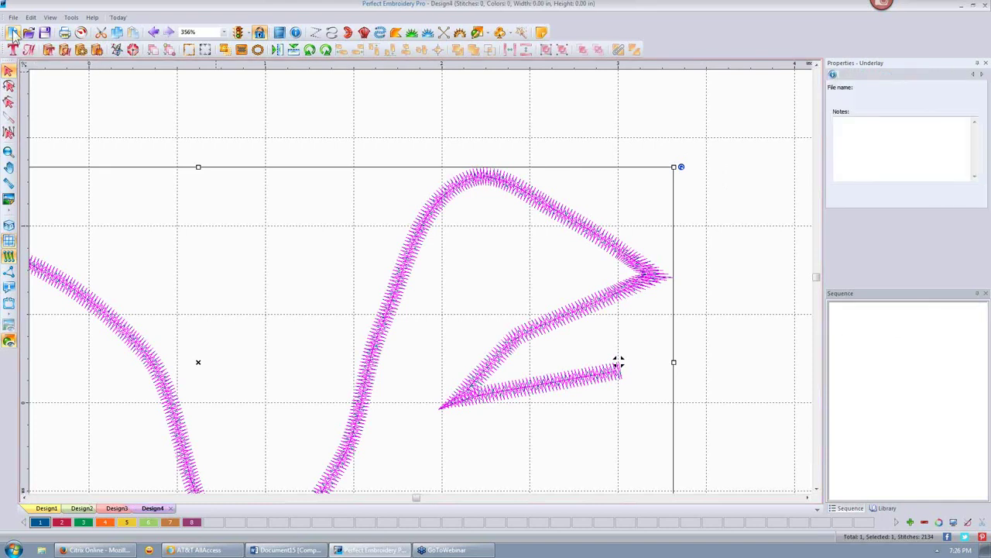
pyautogui.click(396, 34)
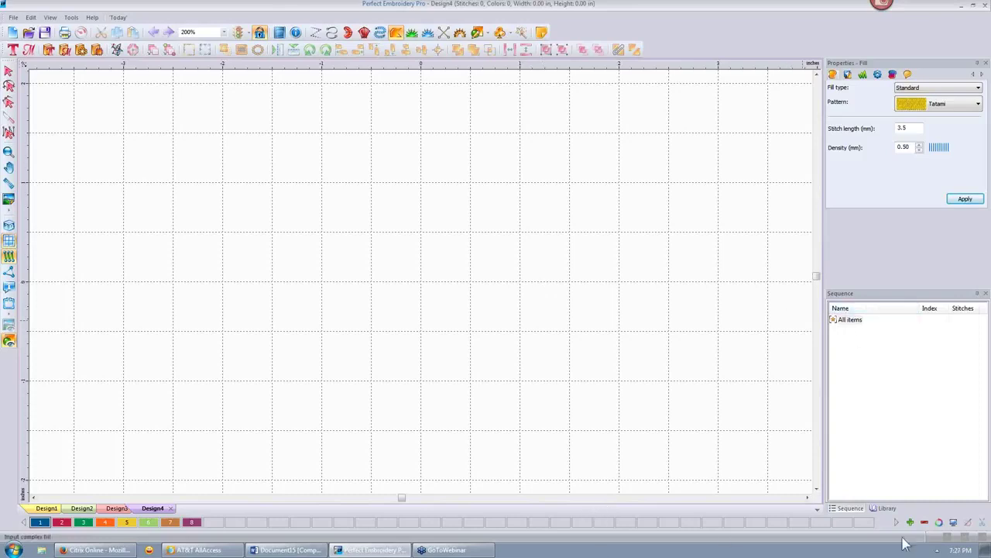
# Insert Recipe.c2s from the design library's 1samples folder into the new design.
pyautogui.click(885, 509)
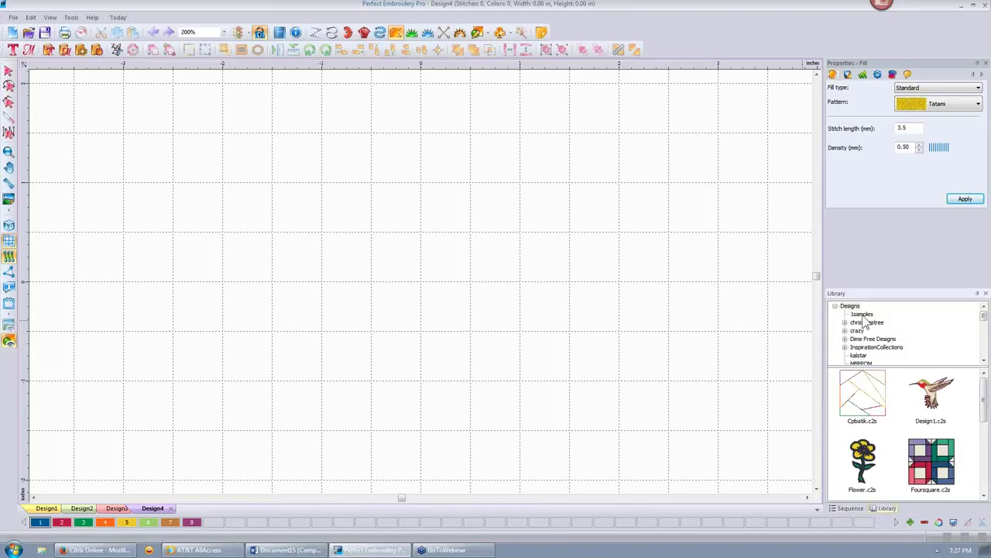
pyautogui.click(863, 315)
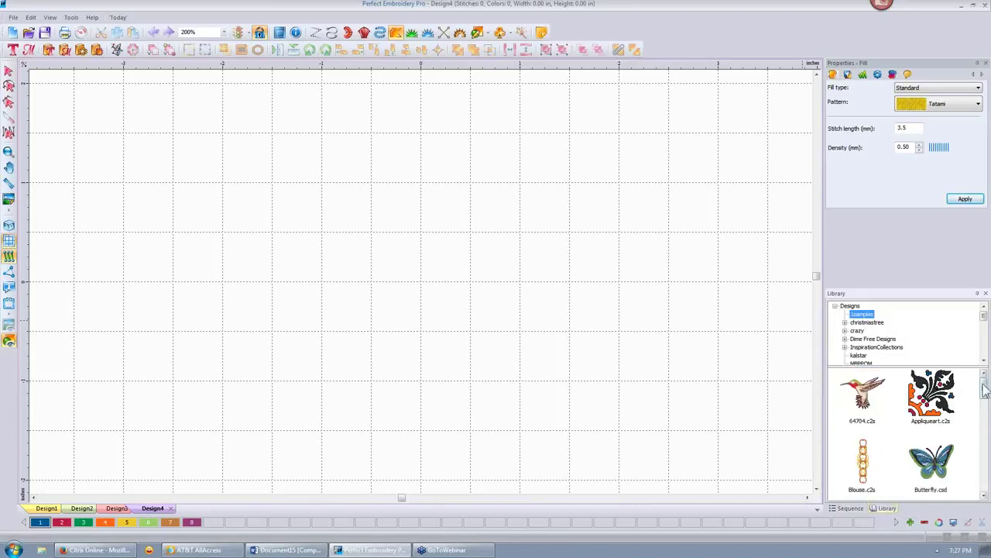
pyautogui.click(958, 456)
pyautogui.scroll(-5, 962, 453)
pyautogui.scroll(-3, 961, 452)
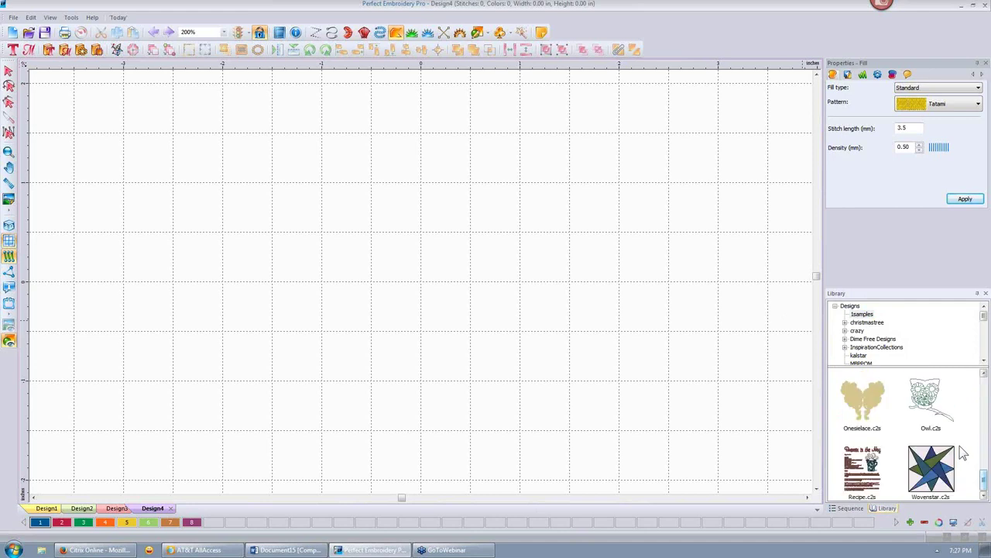
pyautogui.scroll(5, 898, 436)
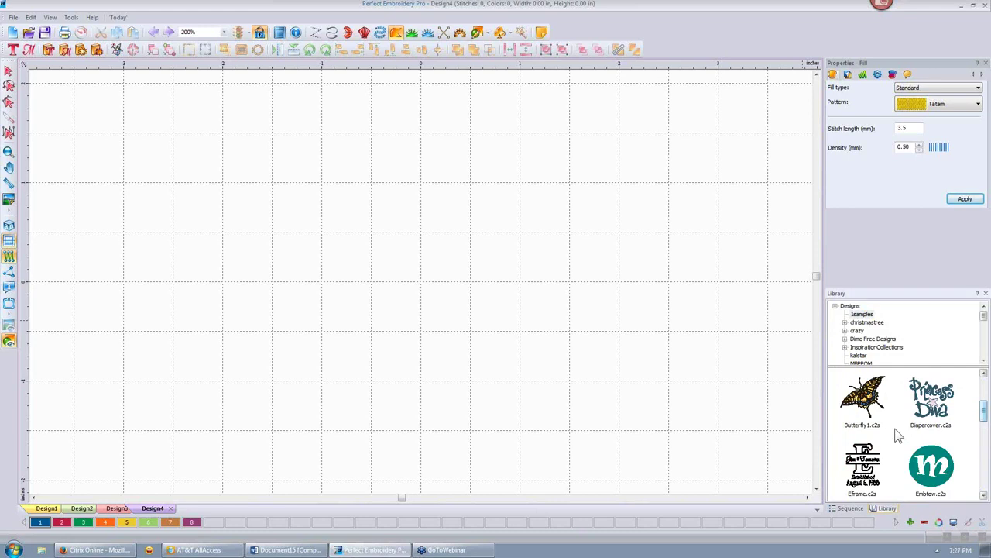
pyautogui.scroll(-3, 897, 436)
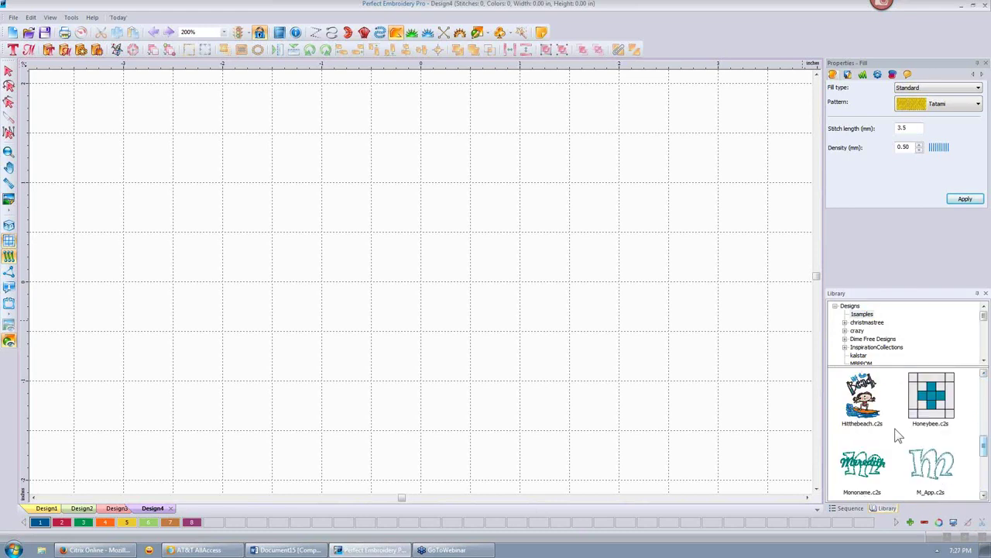
pyautogui.scroll(-4, 898, 436)
pyautogui.click(866, 478)
pyautogui.moveTo(866, 479); pyautogui.dragTo(443, 255)
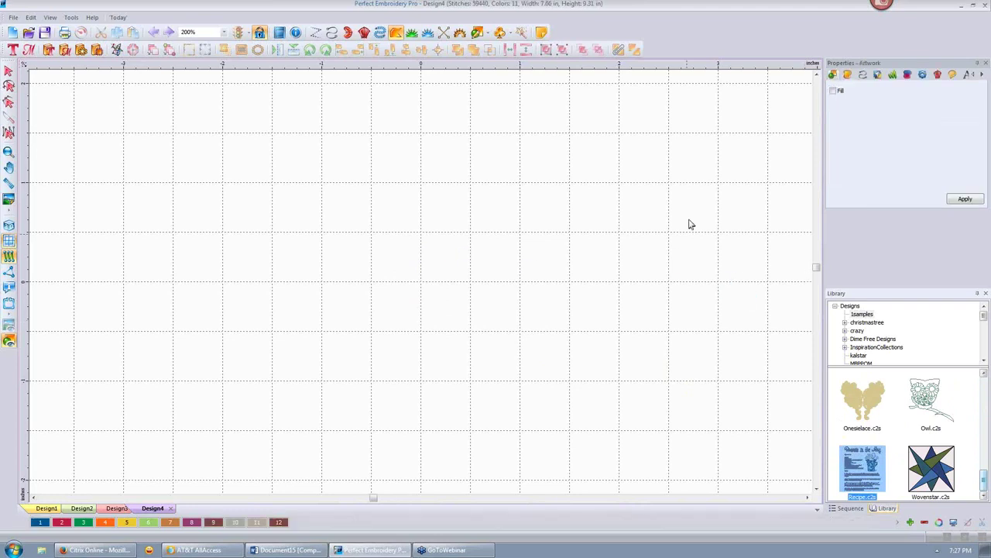
pyautogui.click(593, 256)
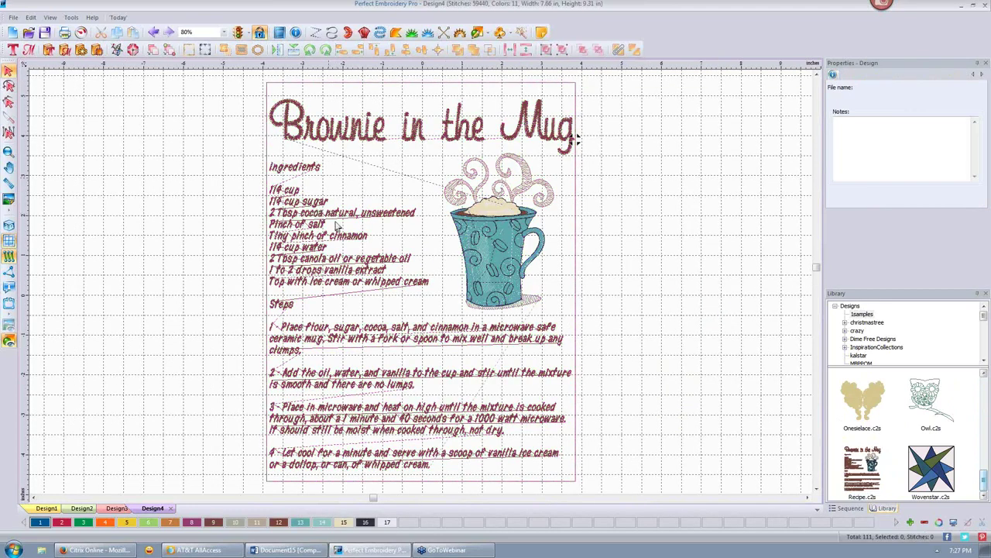
# Ungroup the inserted recipe design and select its ingredients text.
pyautogui.scroll(2, 335, 222)
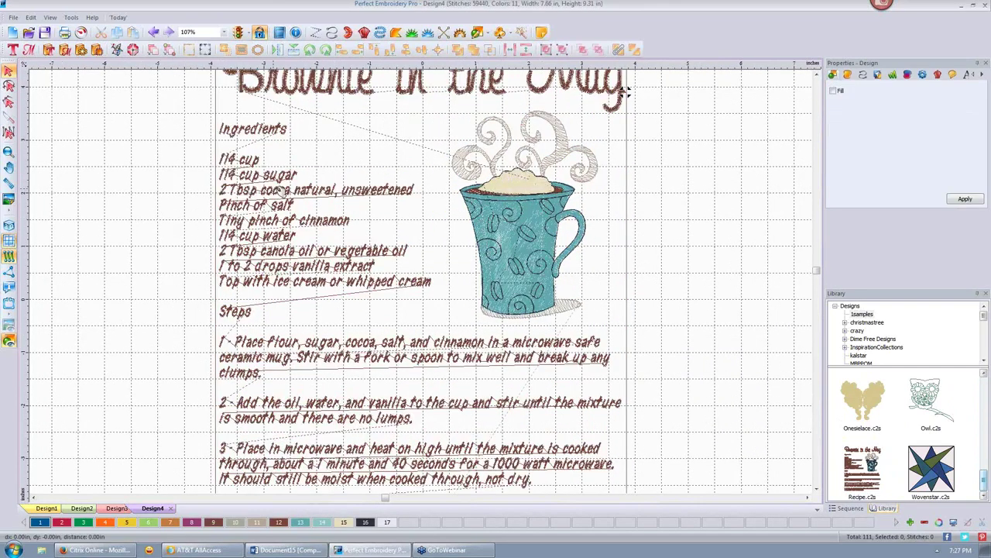
pyautogui.rightClick(281, 191)
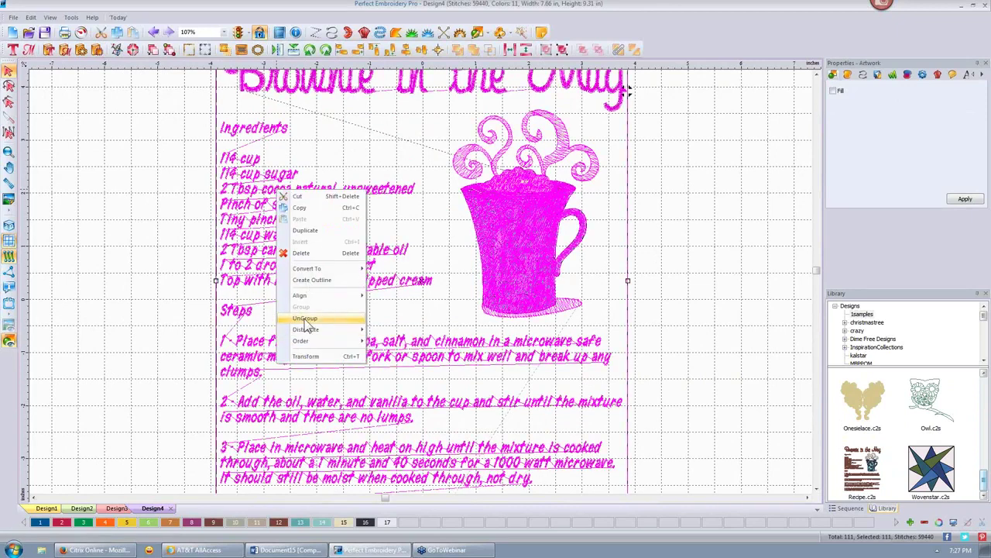
pyautogui.click(691, 207)
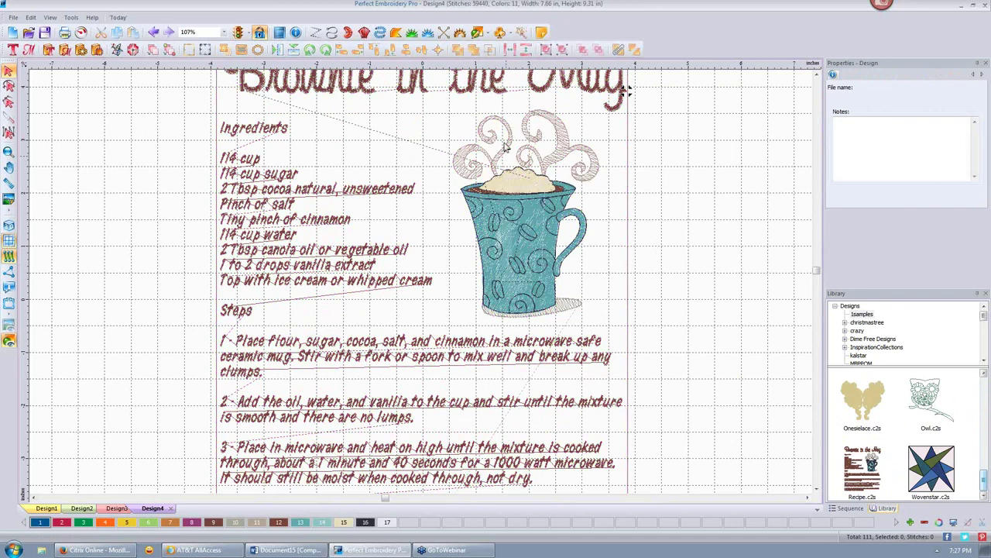
pyautogui.click(252, 183)
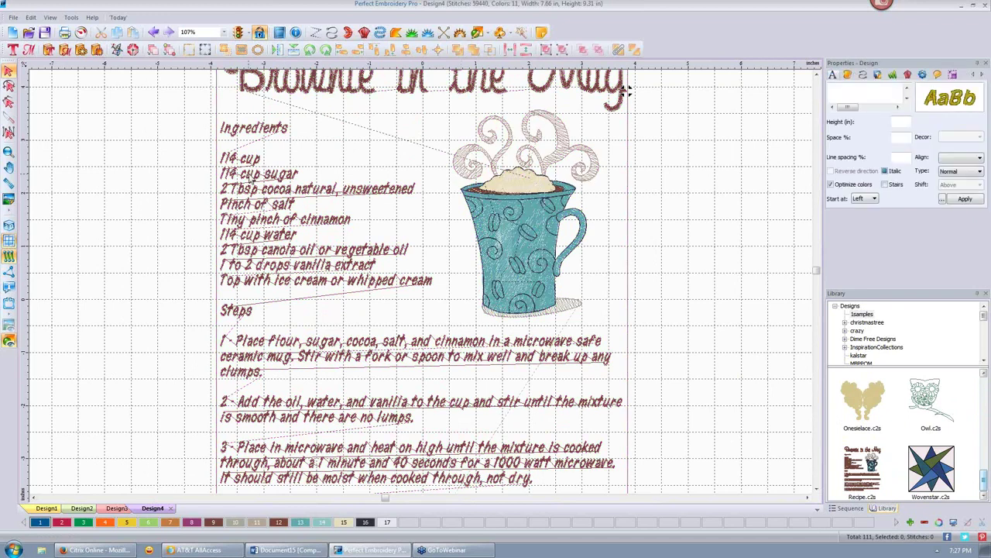
# Examine the recipe text's color change and trim commands, keep Trim at lines, and turn on the 3D view.
pyautogui.click(343, 337)
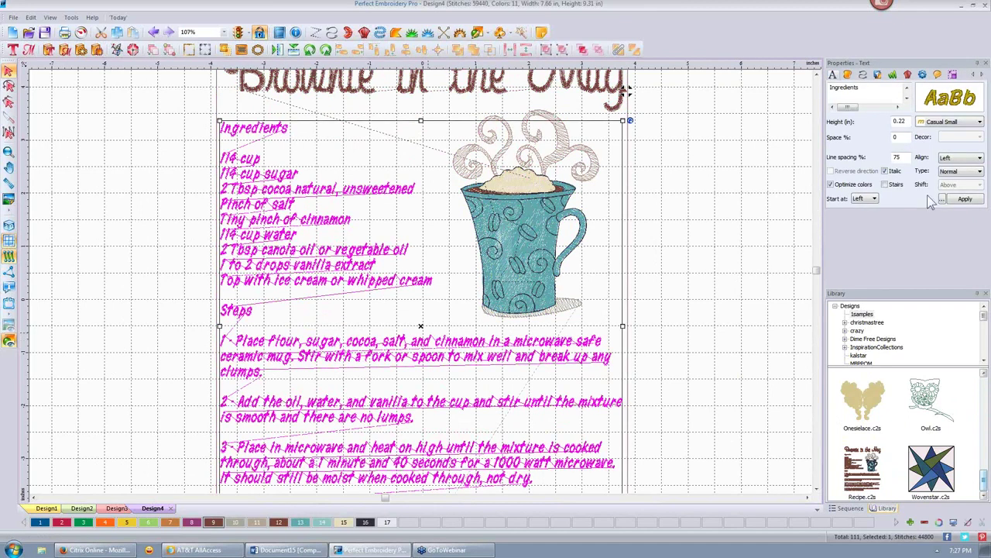
pyautogui.click(831, 87)
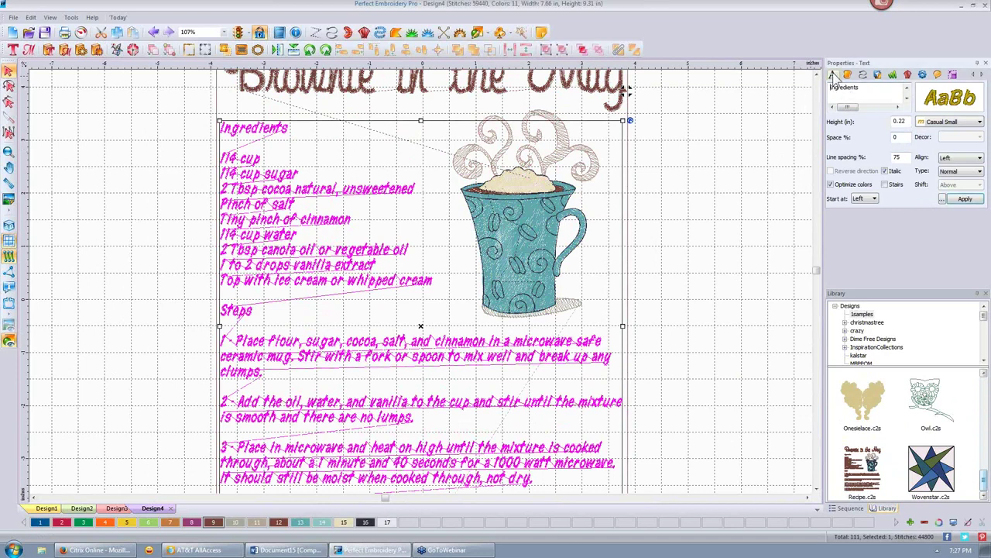
pyautogui.click(939, 74)
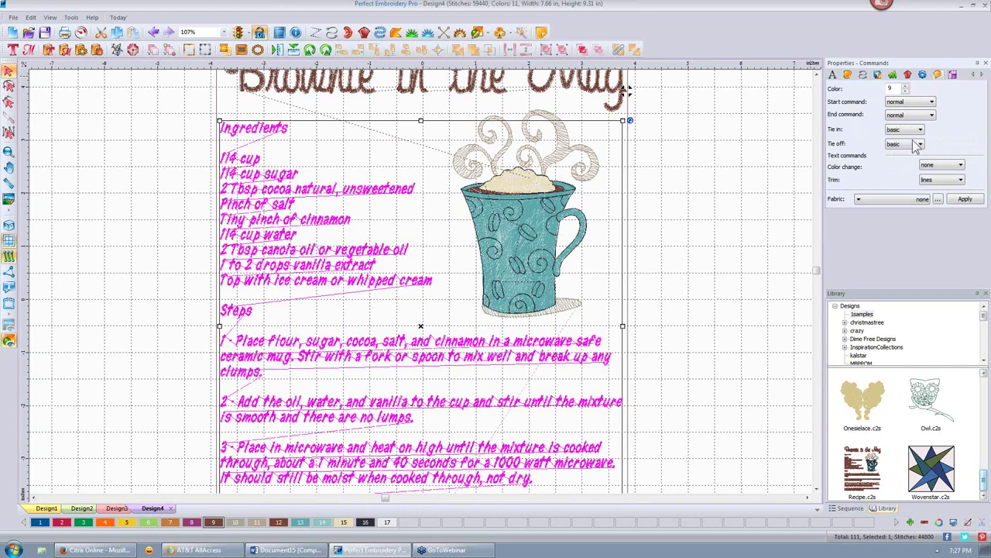
pyautogui.click(961, 166)
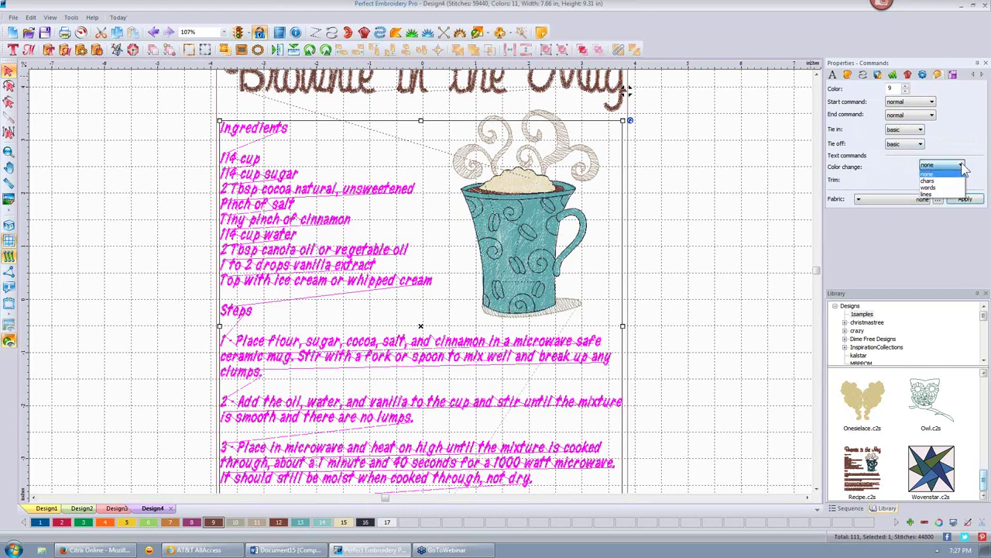
pyautogui.click(962, 167)
pyautogui.click(961, 180)
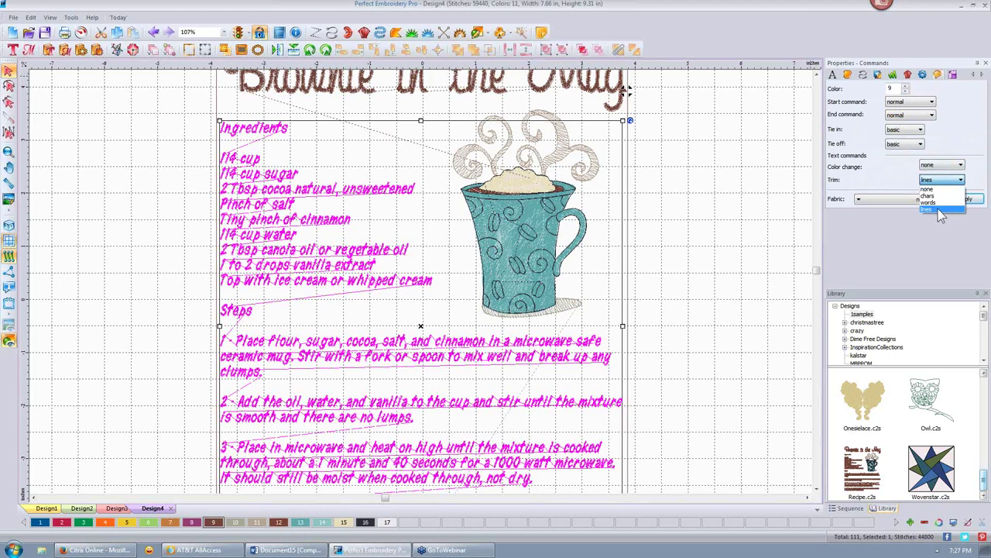
pyautogui.click(938, 208)
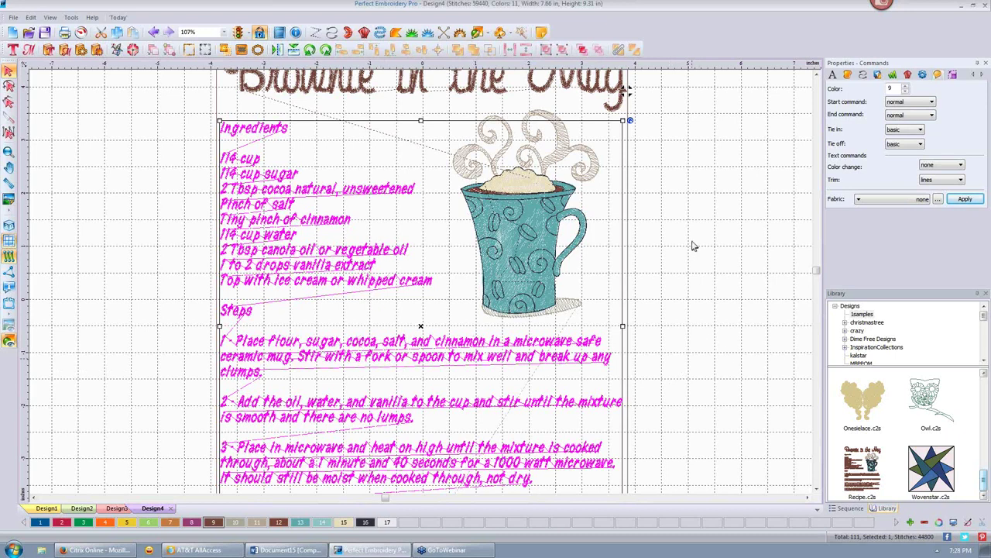
pyautogui.click(9, 226)
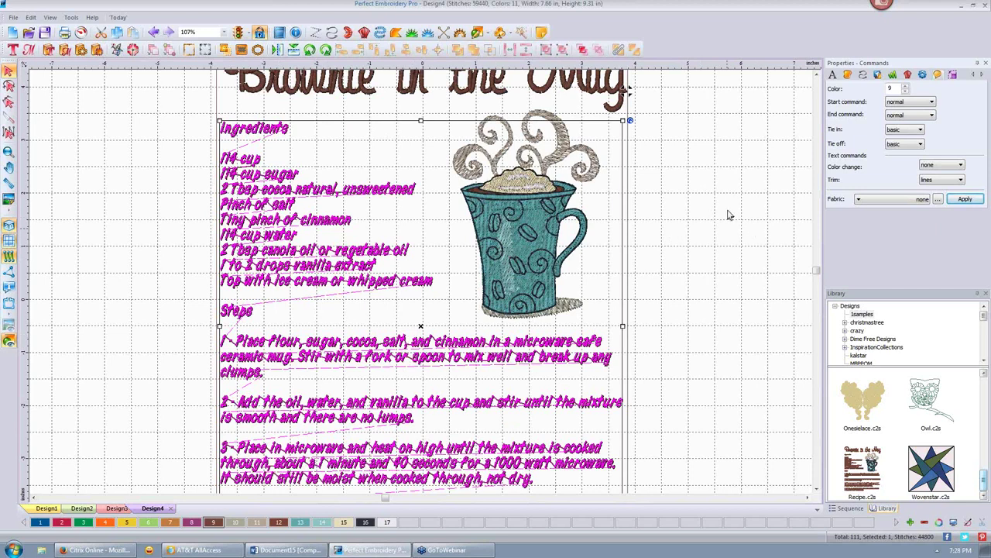
# Switch the recipe text's Trim command to chars and back to lines.
pyautogui.click(960, 179)
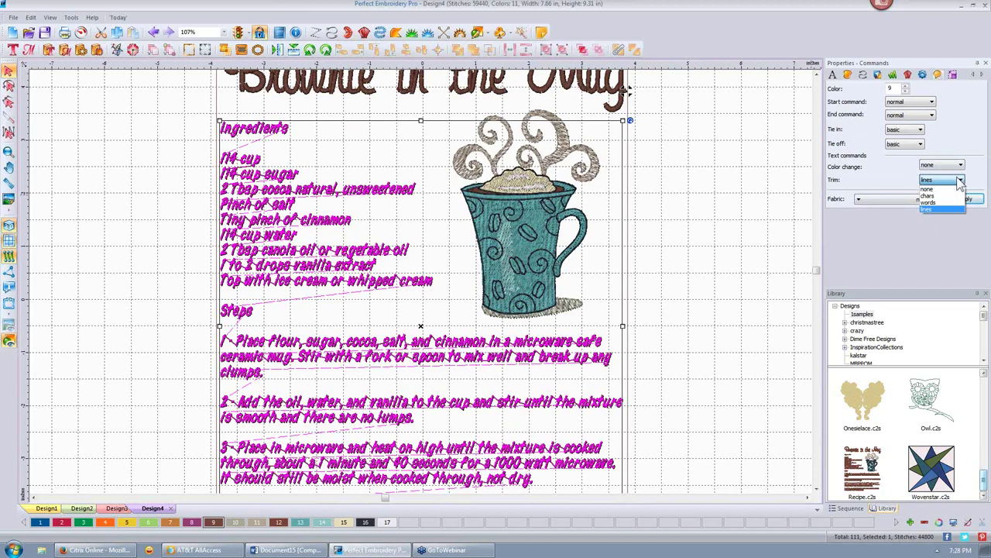
pyautogui.click(931, 196)
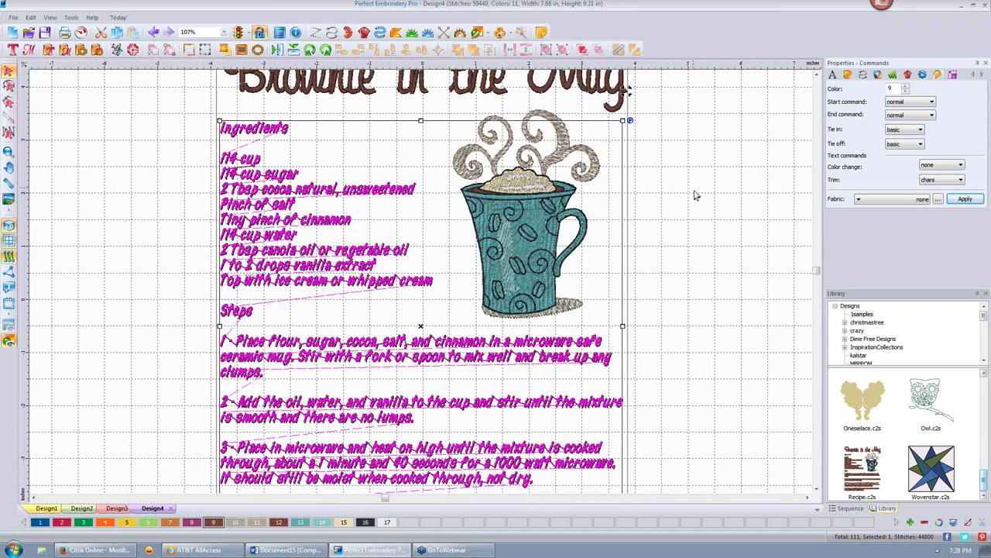
pyautogui.click(961, 180)
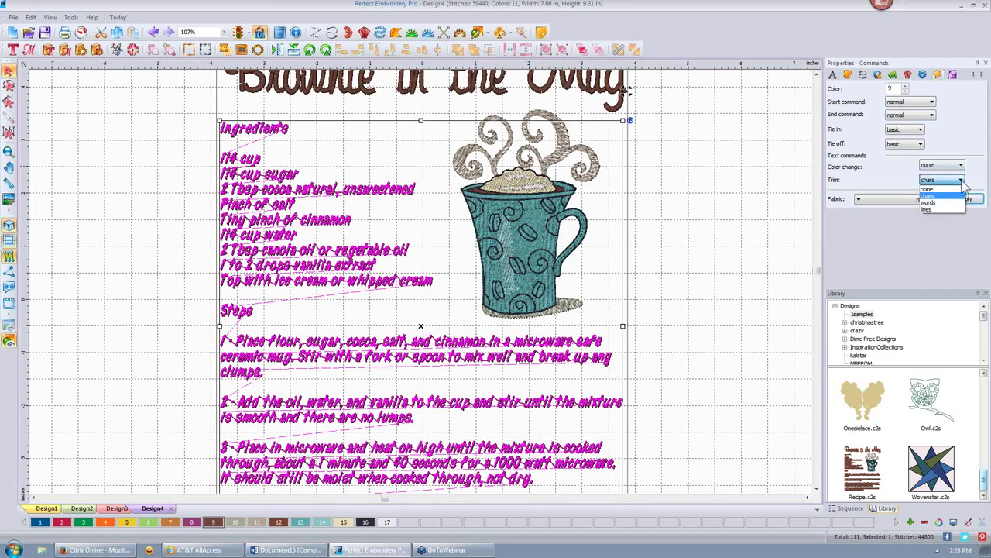
pyautogui.click(929, 209)
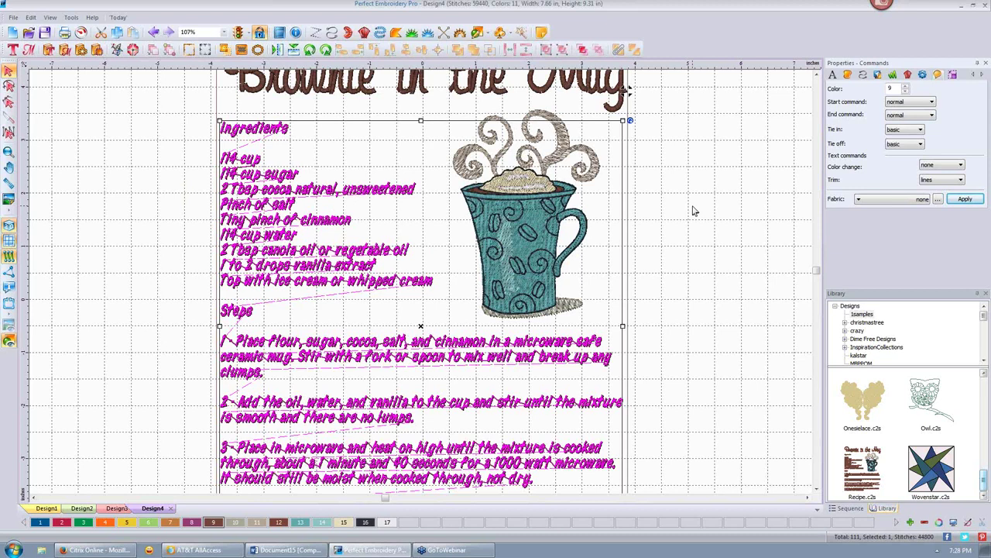
# Set the recipe text's Color change command to lines, apply it, and deselect the text.
pyautogui.click(962, 166)
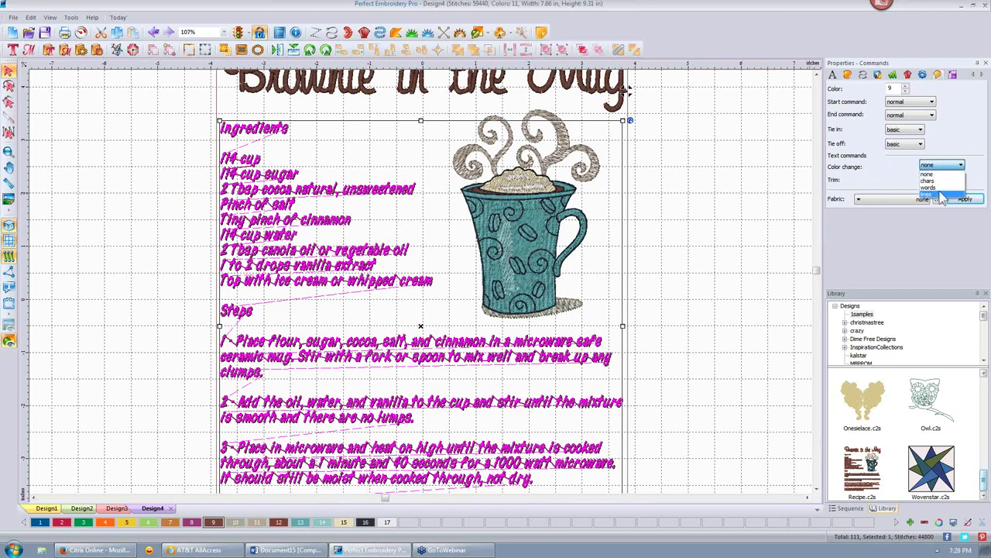
pyautogui.click(942, 194)
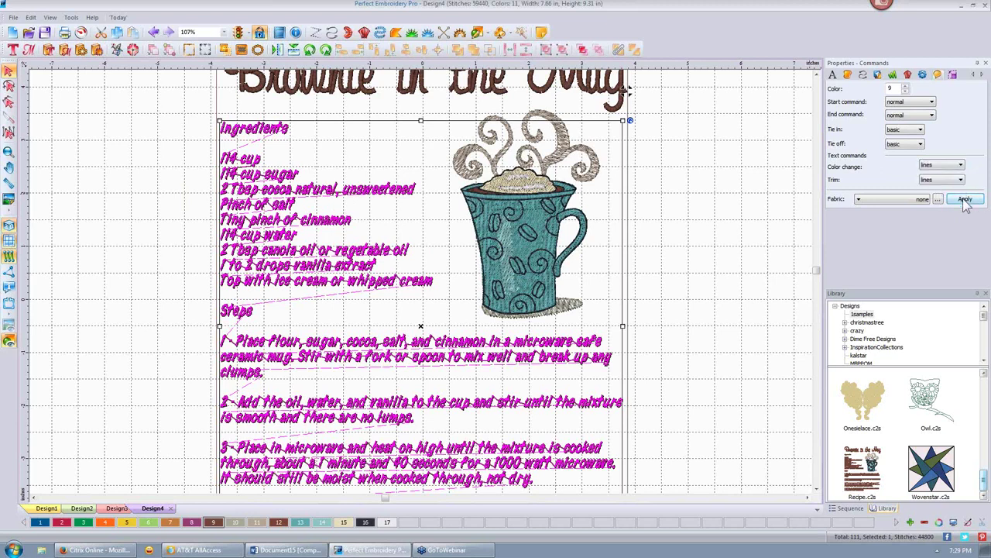
pyautogui.click(965, 199)
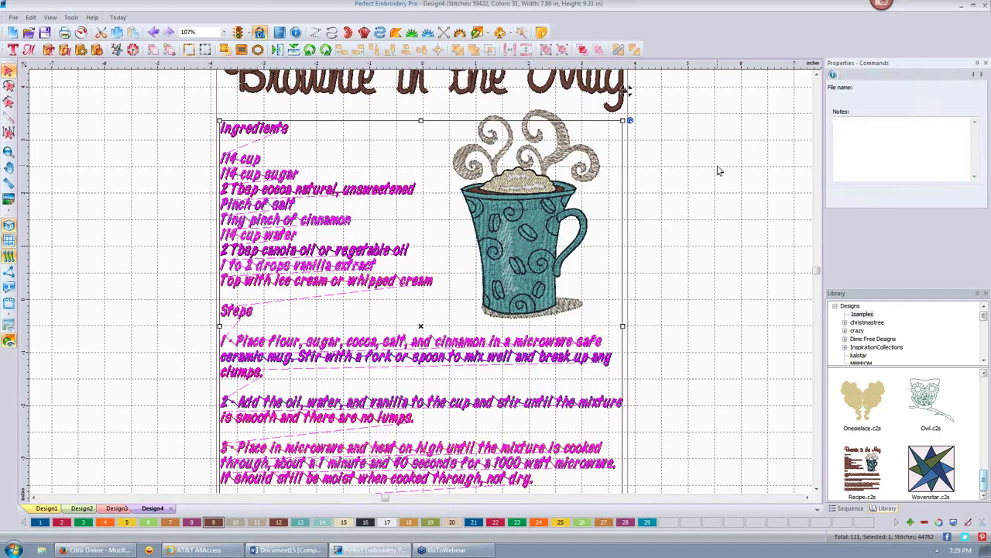
pyautogui.click(718, 170)
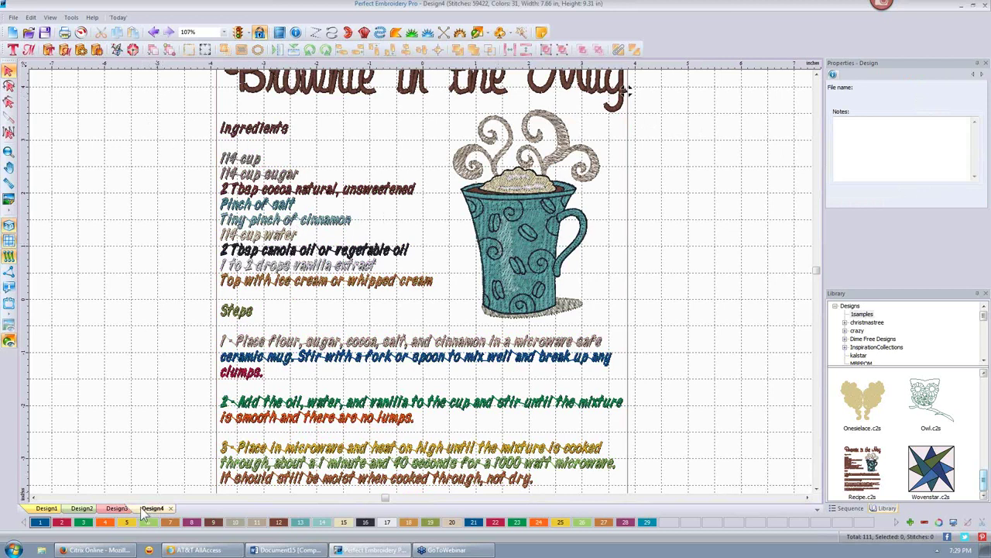
# Create a new design and draw a closed Complex Fill shape with a narrow left arm, about 5.61 in wide by 2.55 in high.
pyautogui.click(117, 508)
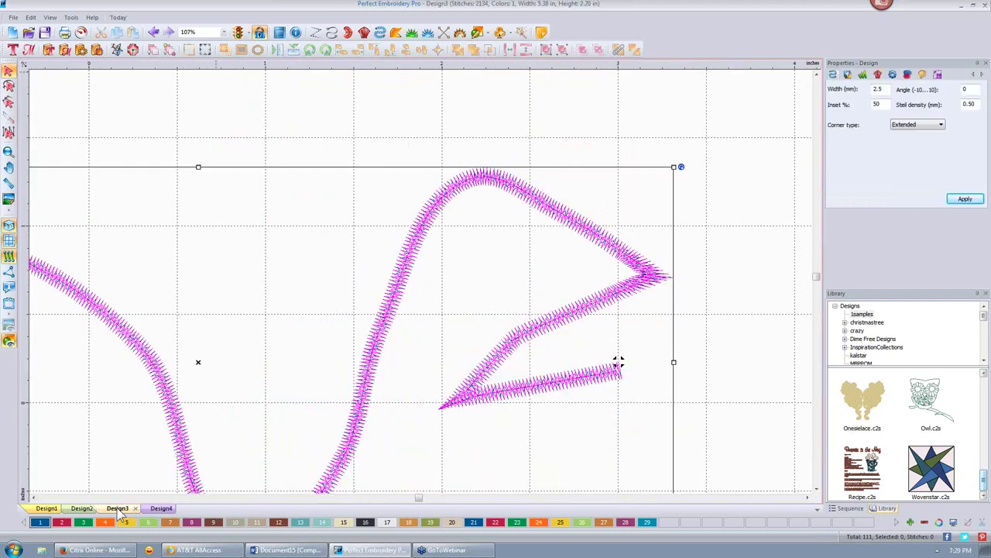
pyautogui.click(13, 33)
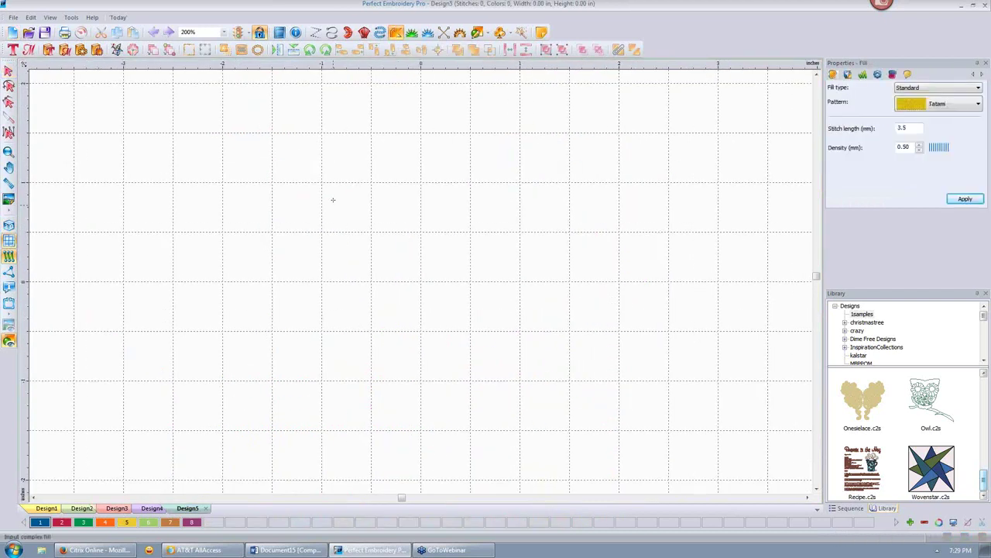
pyautogui.click(395, 34)
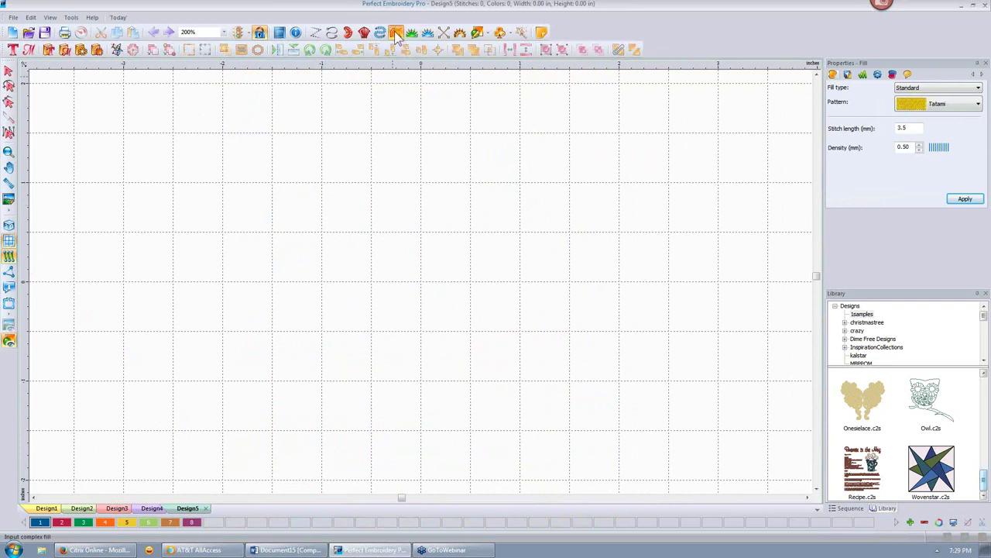
pyautogui.click(273, 222)
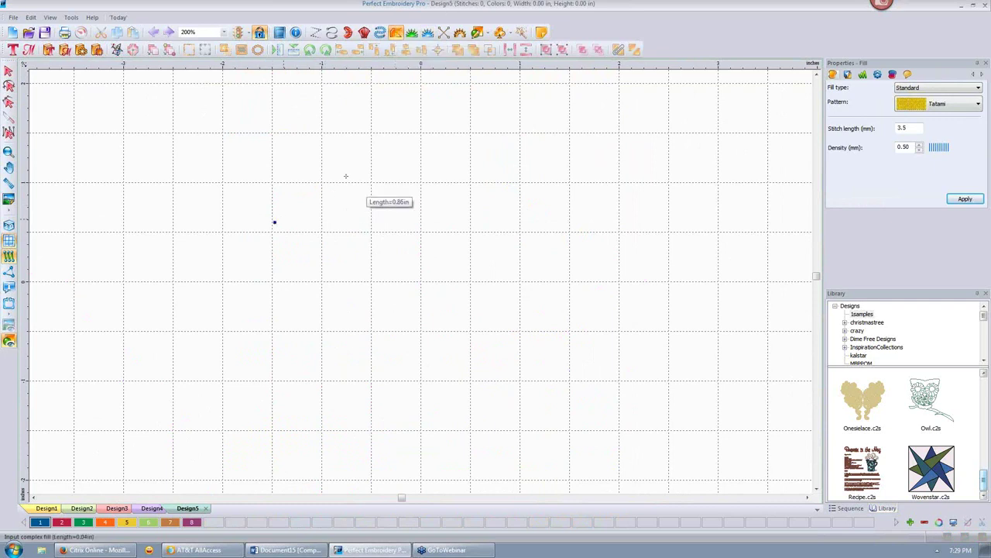
pyautogui.click(358, 169)
pyautogui.click(472, 156)
pyautogui.click(683, 267)
pyautogui.click(638, 379)
pyautogui.click(501, 404)
pyautogui.click(360, 353)
pyautogui.click(360, 284)
pyautogui.click(286, 304)
pyautogui.click(161, 383)
pyautogui.click(131, 247)
pyautogui.click(273, 222)
pyautogui.press('Return')
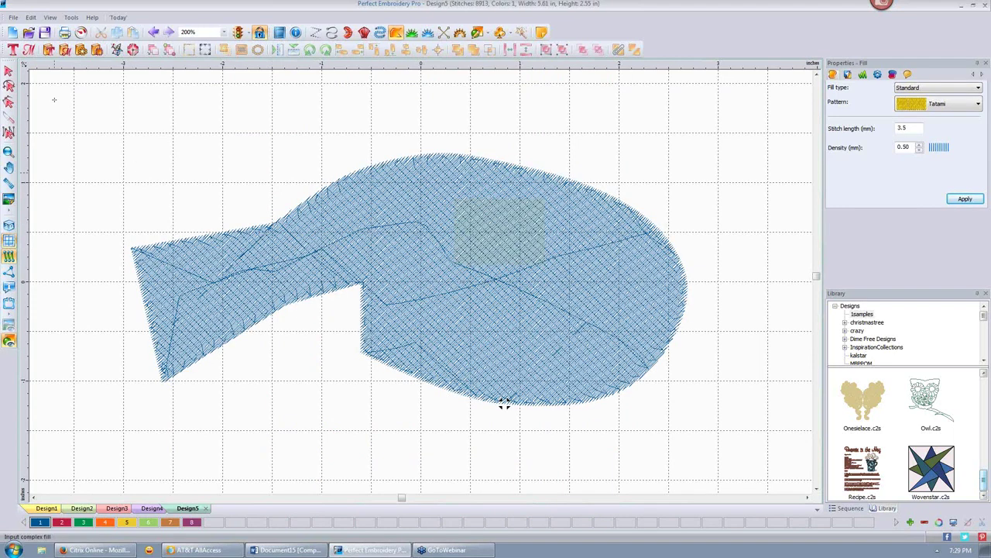
# Try Pattern 2 as the complex fill shape's pattern and view the shape in 3D.
pyautogui.click(8, 70)
pyautogui.click(504, 403)
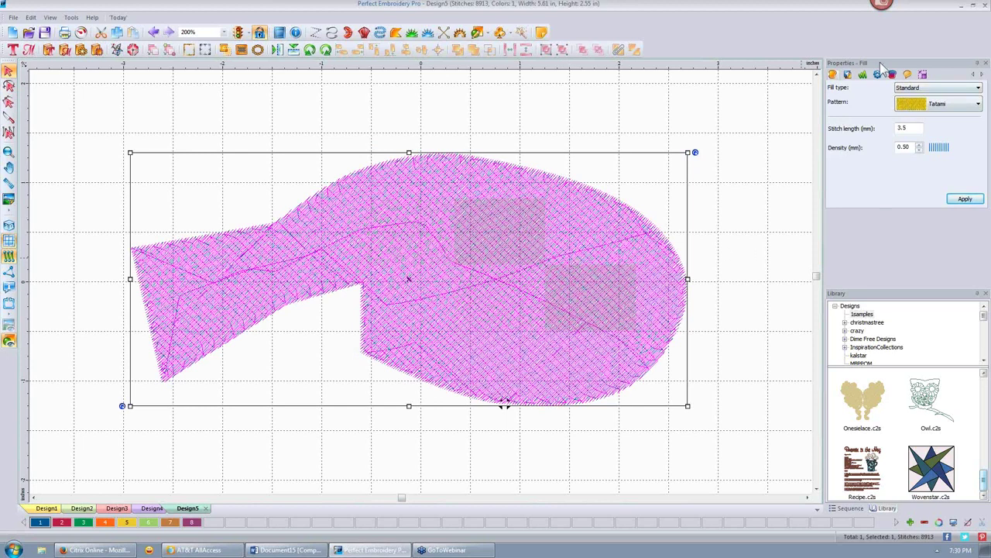
pyautogui.click(978, 103)
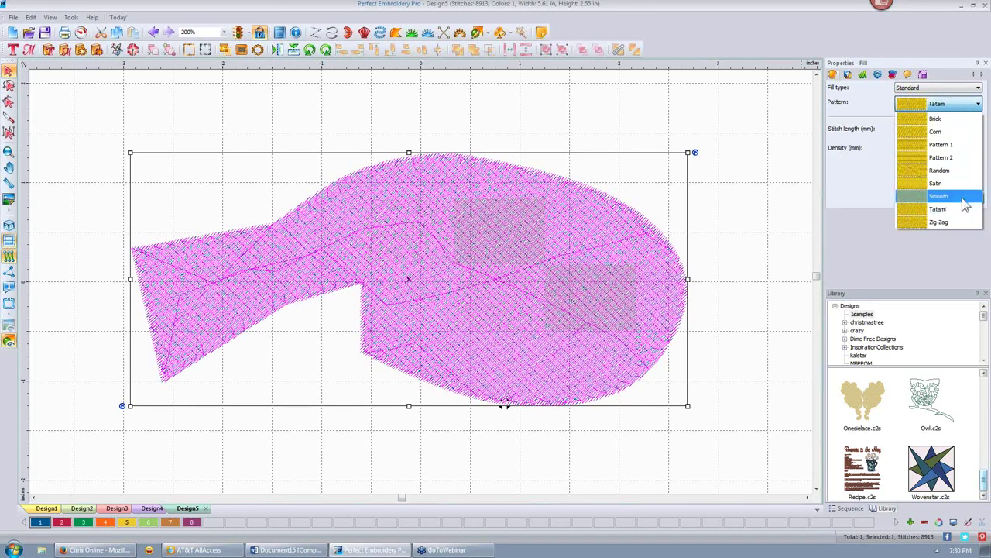
pyautogui.click(940, 158)
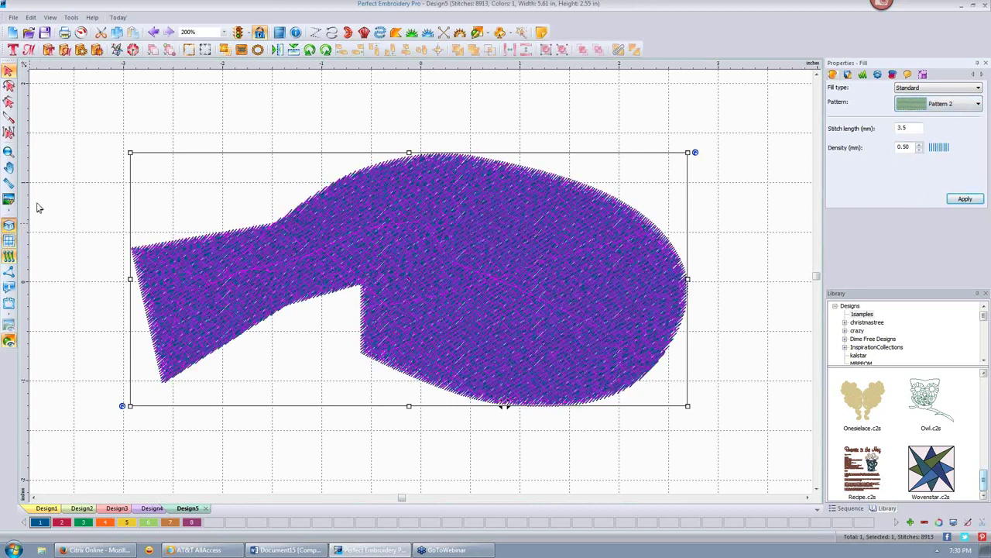
pyautogui.press('Escape')
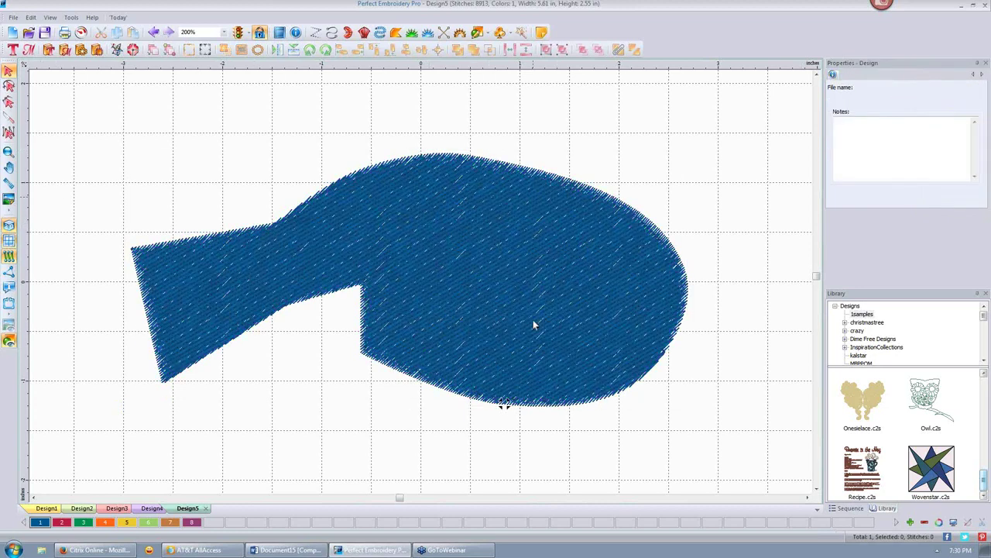
pyautogui.scroll(-3, 533, 326)
pyautogui.scroll(1, 533, 326)
# Set the complex fill's stitch length to 4.5 mm and density to 2 mm, and apply both.
pyautogui.click(579, 282)
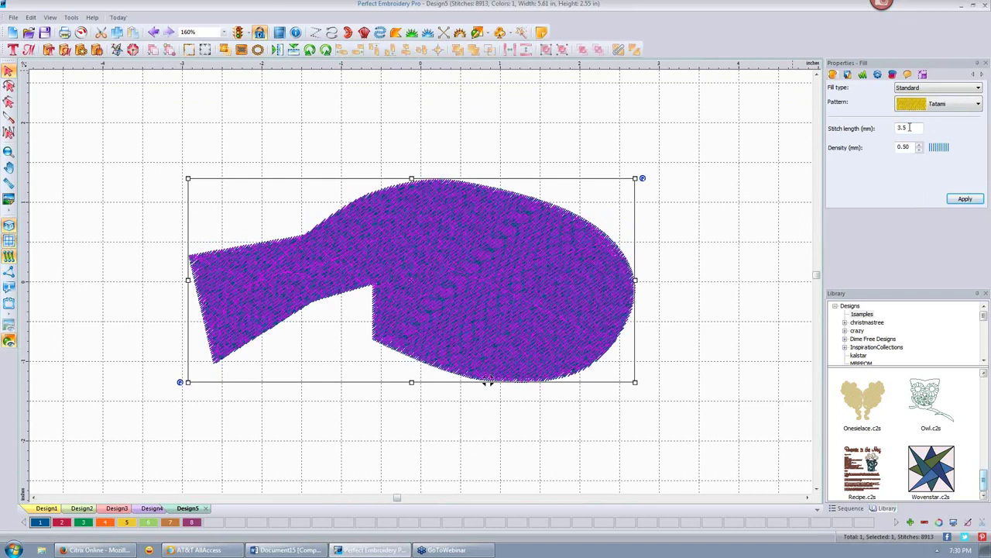
pyautogui.doubleClick(910, 127)
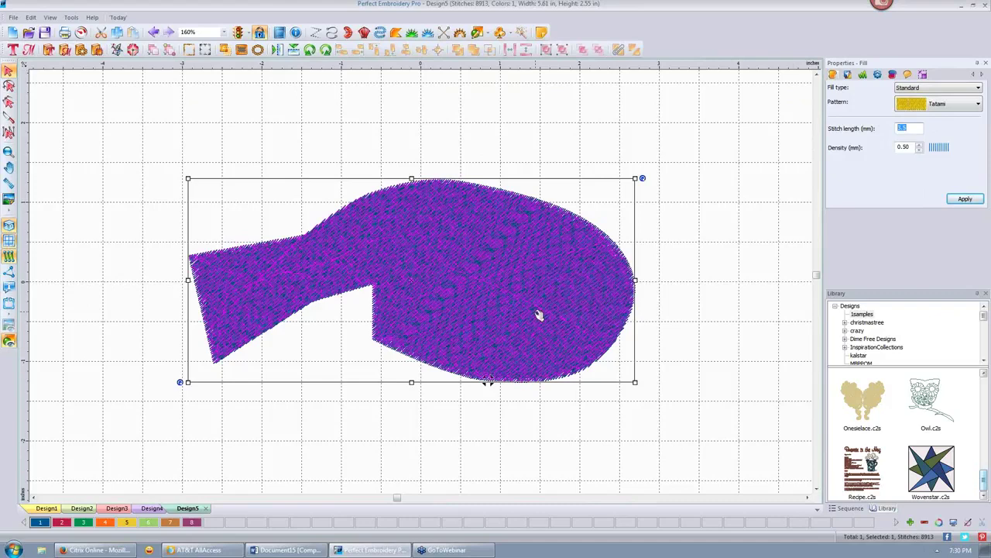
pyautogui.write('4.5')
pyautogui.moveTo(911, 146); pyautogui.dragTo(891, 150)
pyautogui.write('2')
pyautogui.click(965, 199)
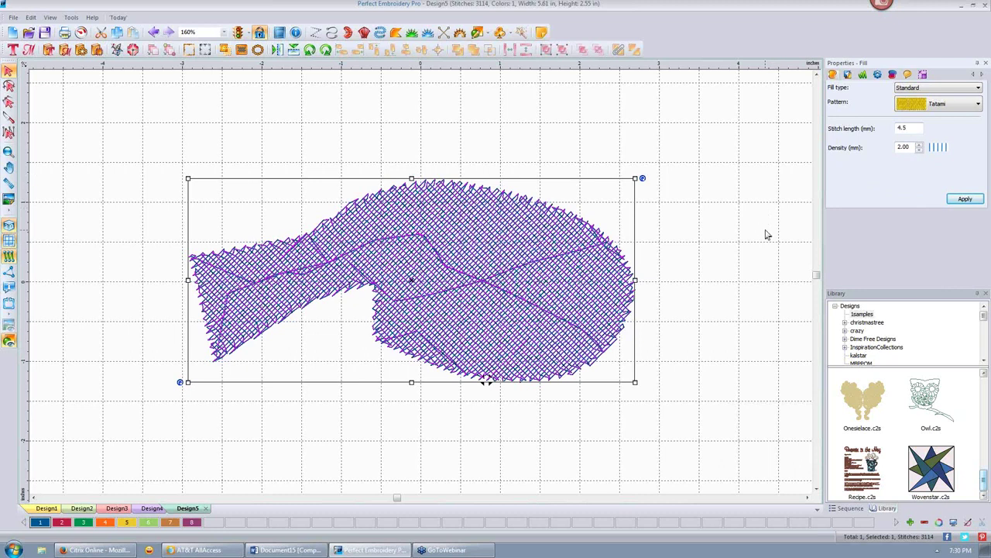
# Set the complex fill's density to 0.5 mm, apply it, and deselect the shape.
pyautogui.click(909, 146)
pyautogui.write('1')
pyautogui.click(966, 203)
pyautogui.click(731, 187)
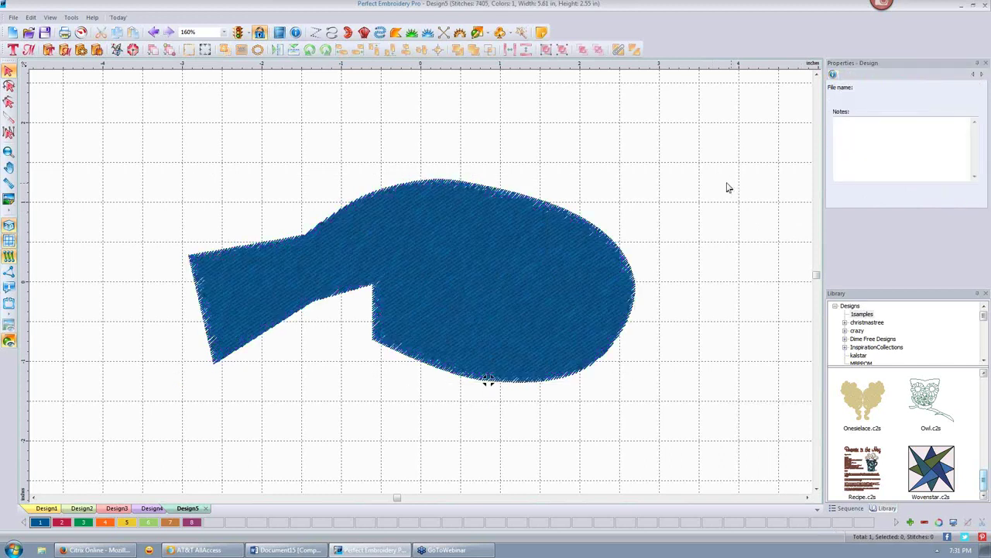
# Replace the complex fill's Perpendicular underlay with Full Lattice, enable Edge travel, and apply the changes.
pyautogui.click(508, 262)
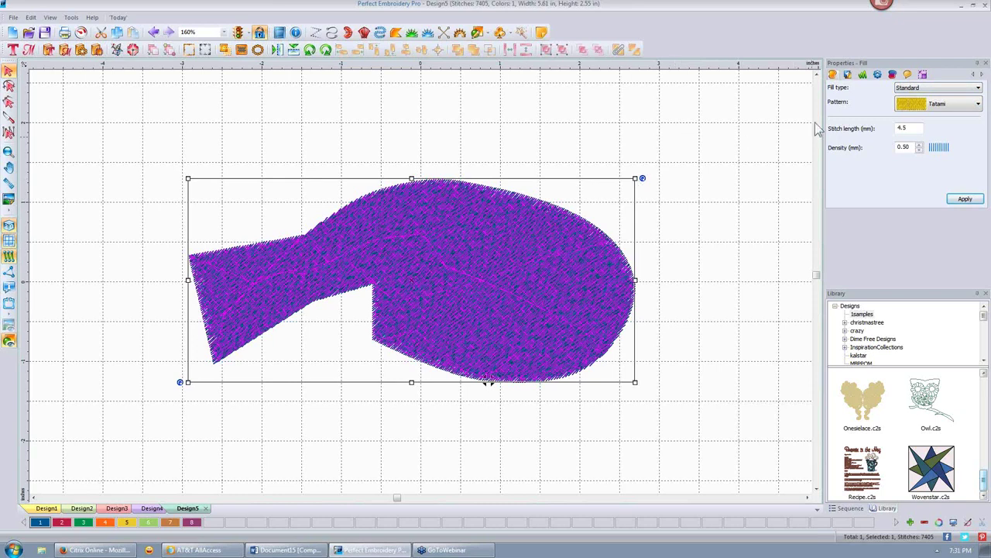
pyautogui.click(849, 75)
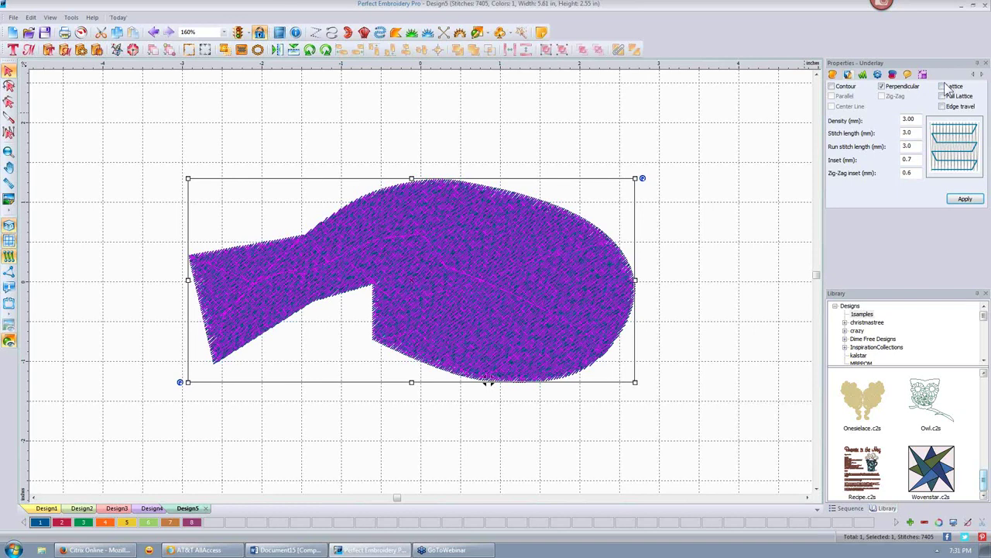
pyautogui.click(882, 87)
pyautogui.click(943, 87)
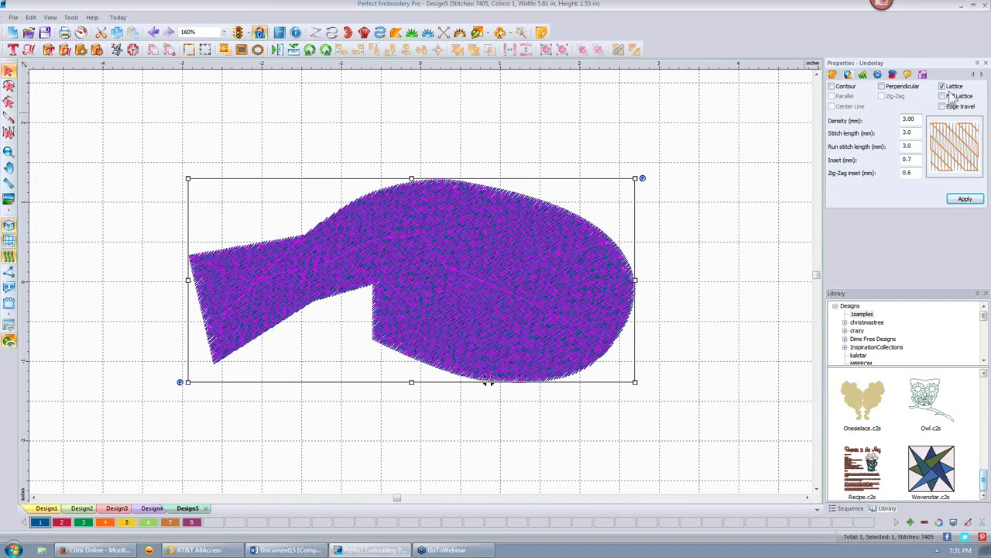
pyautogui.click(943, 96)
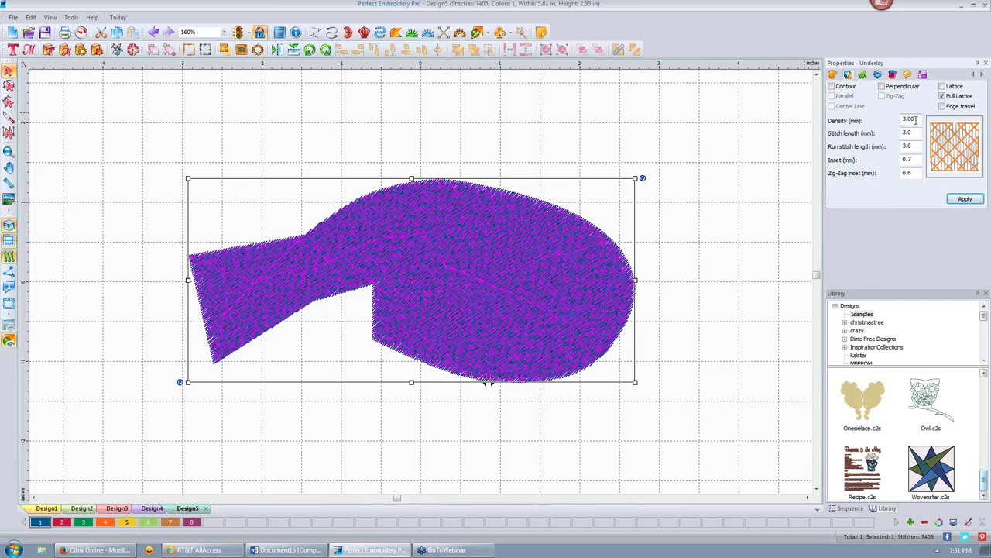
pyautogui.click(942, 106)
pyautogui.click(965, 199)
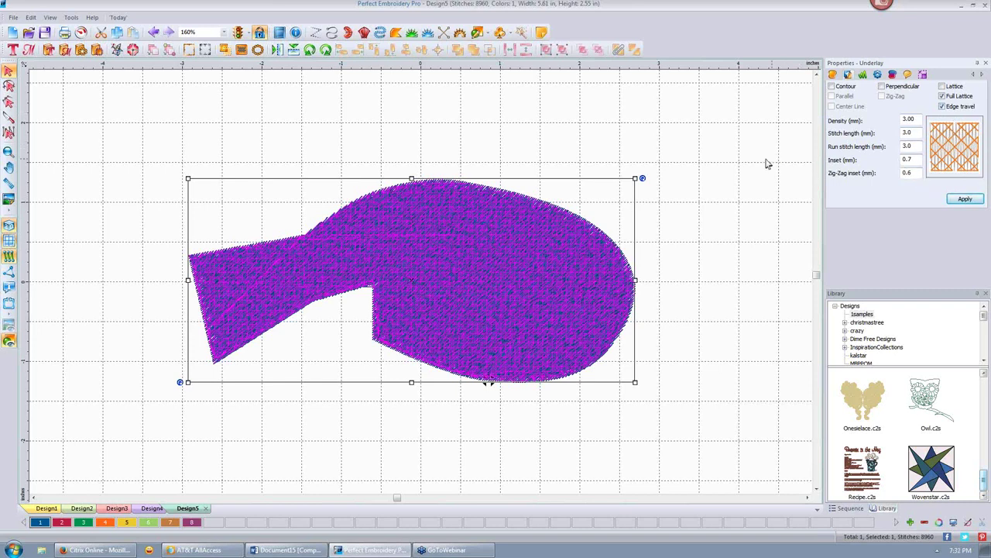
# Turn off the 3D view and deselect the complex fill to examine its lattice underlay.
pyautogui.click(709, 161)
pyautogui.click(488, 277)
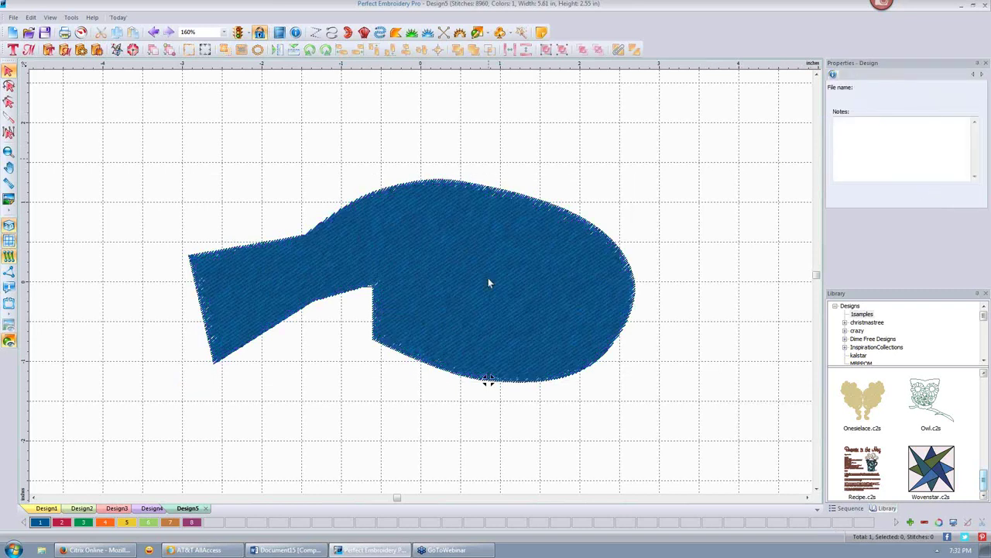
pyautogui.click(10, 239)
pyautogui.click(692, 250)
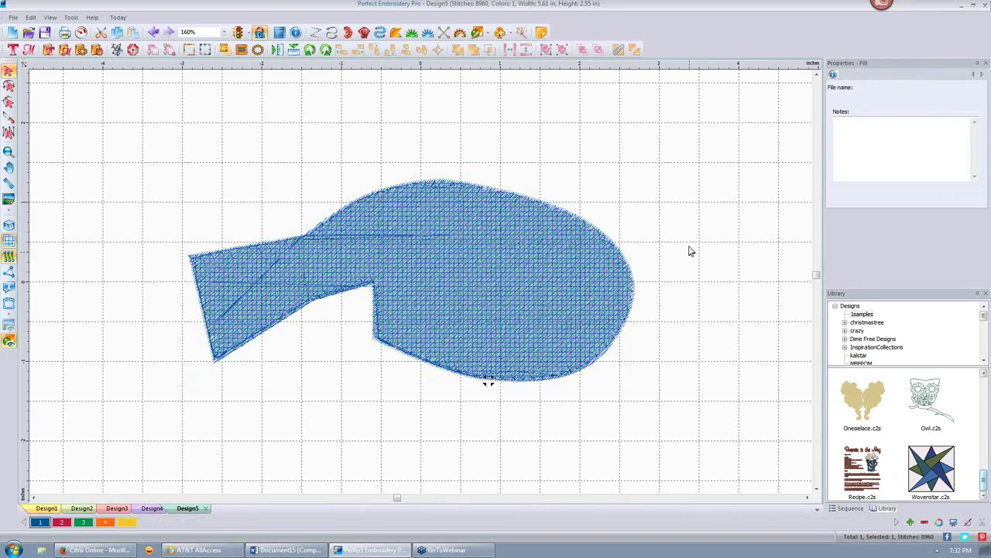
# Change the complex fill's type from Standard to Emboss, choose pattern 220, and apply the change.
pyautogui.scroll(3, 574, 282)
pyautogui.scroll(2, 527, 296)
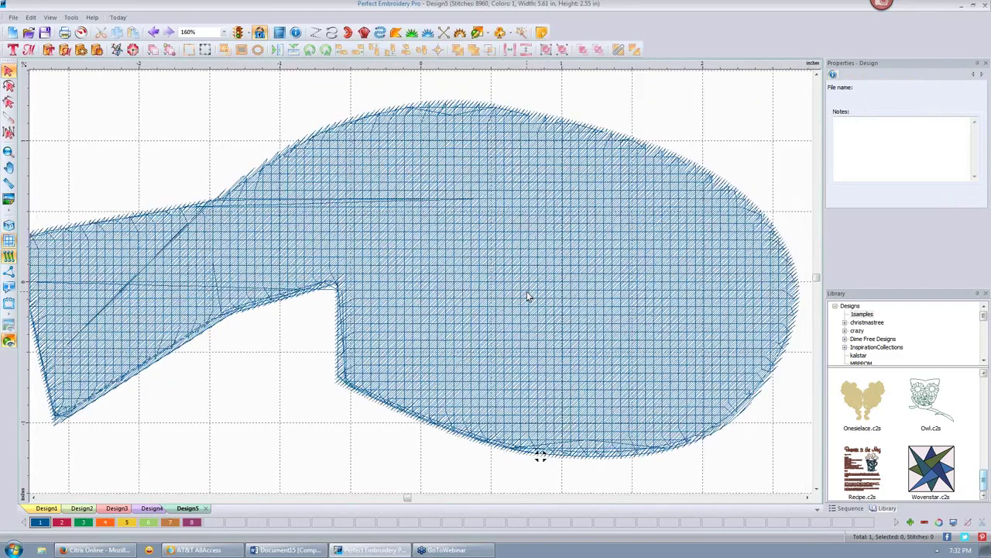
pyautogui.scroll(-2, 527, 296)
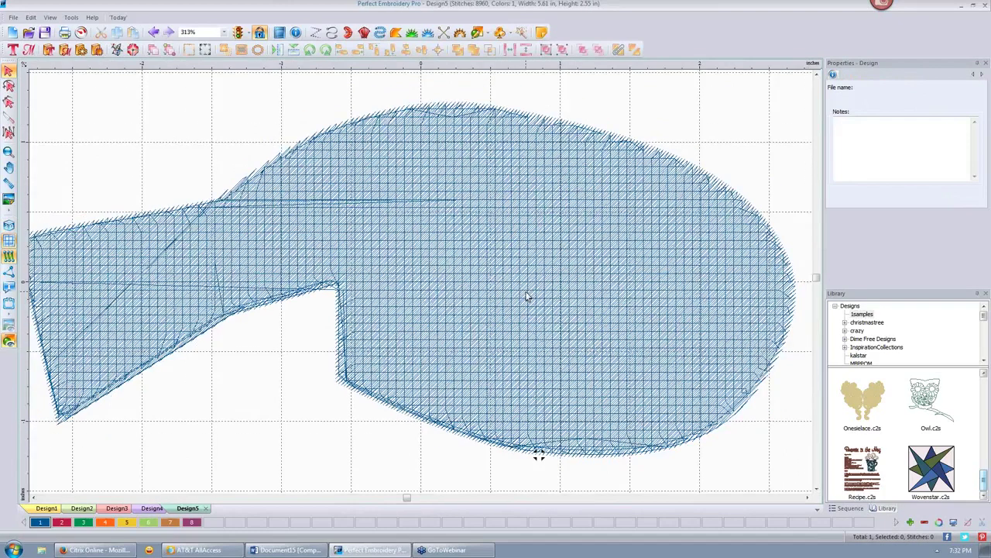
pyautogui.click(528, 170)
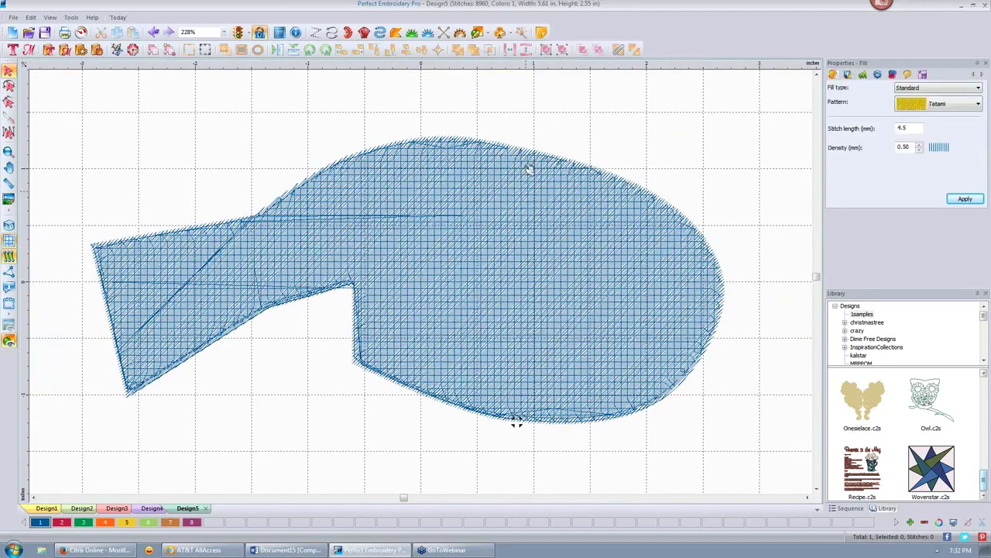
pyautogui.click(980, 88)
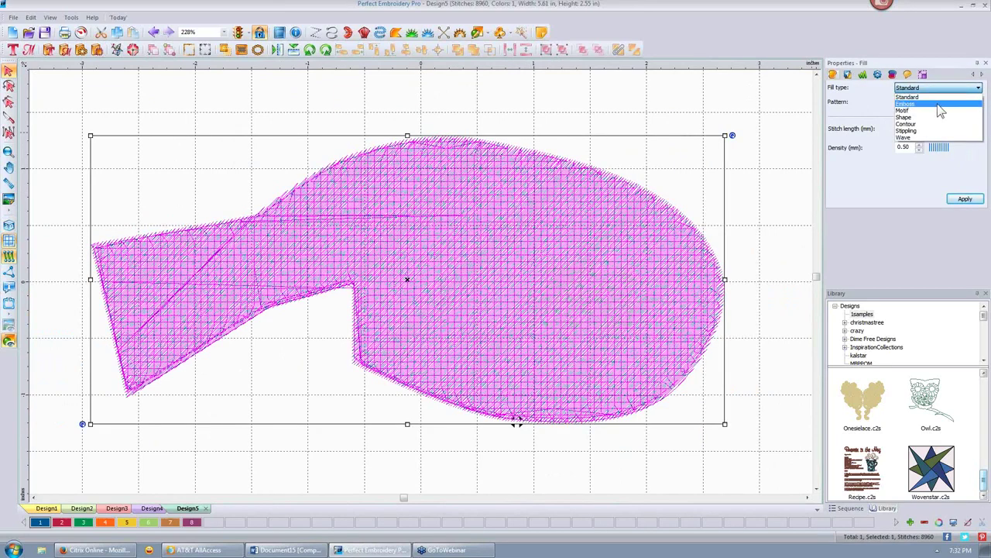
pyautogui.click(938, 104)
pyautogui.click(978, 103)
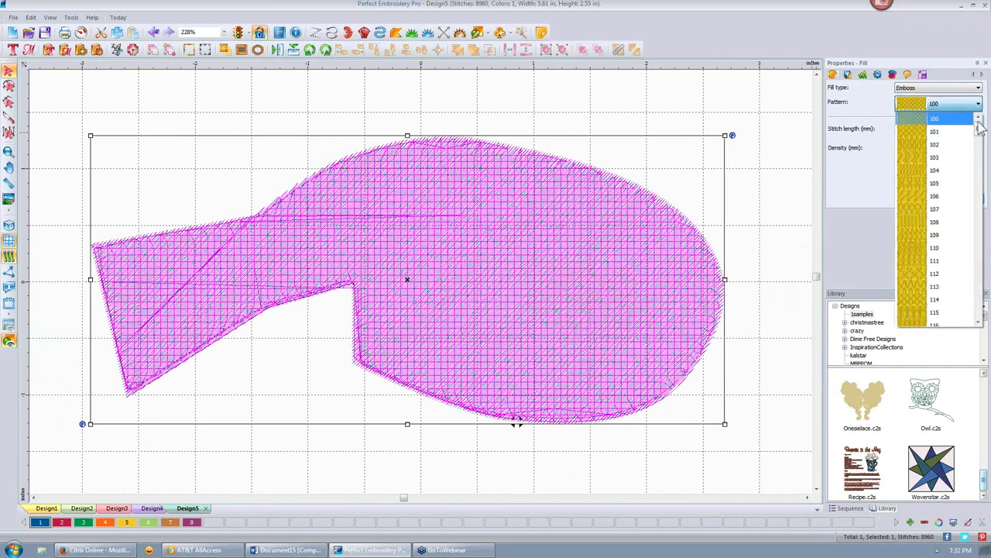
pyautogui.moveTo(981, 133); pyautogui.dragTo(978, 242)
pyautogui.click(917, 196)
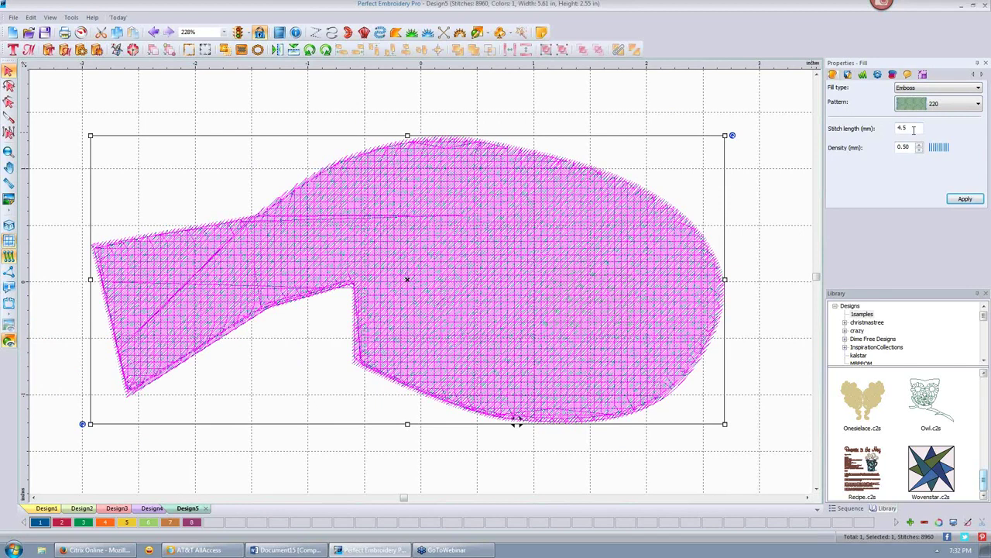
pyautogui.click(966, 198)
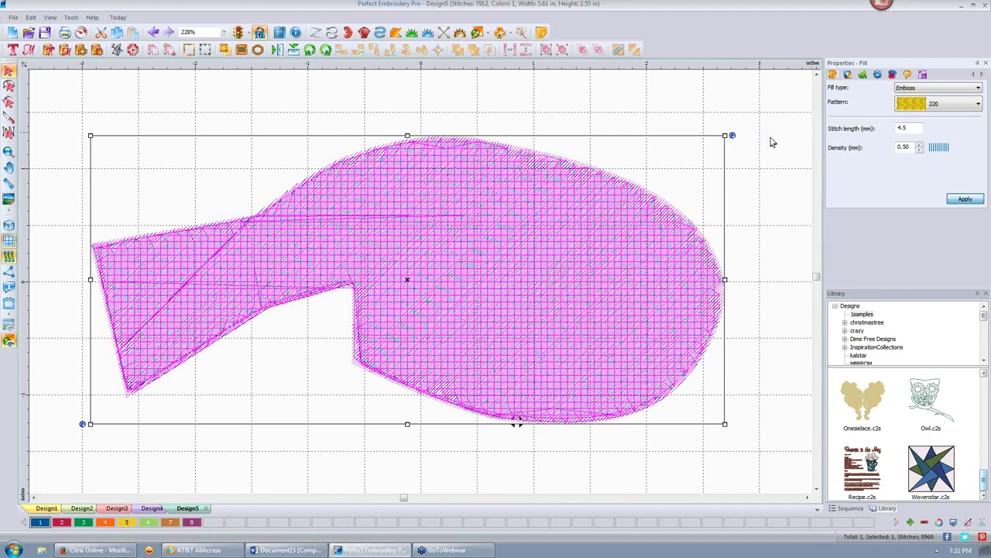
# Deselect the complex fill and turn on the 3D view to examine the embossed pattern.
pyautogui.click(770, 134)
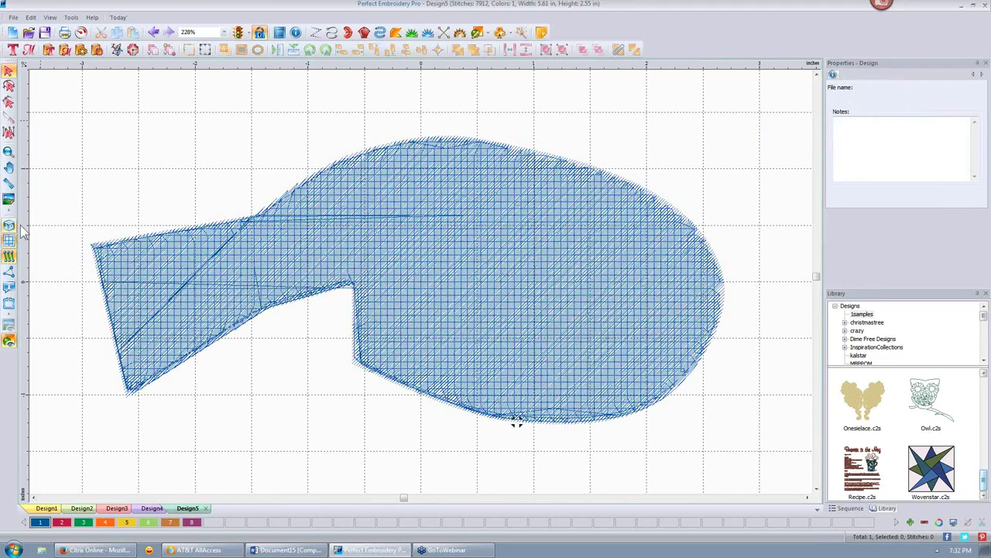
pyautogui.click(10, 225)
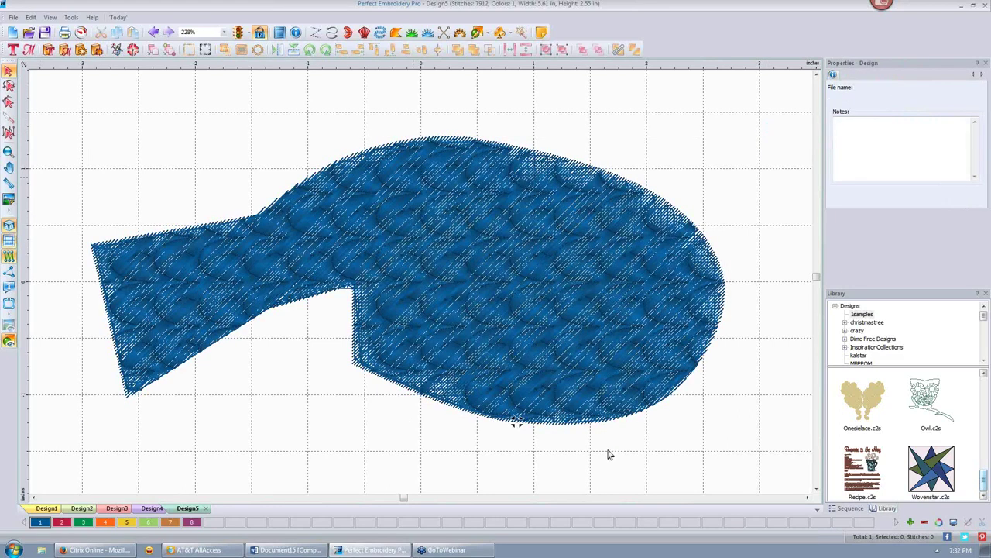
pyautogui.scroll(-3, 609, 450)
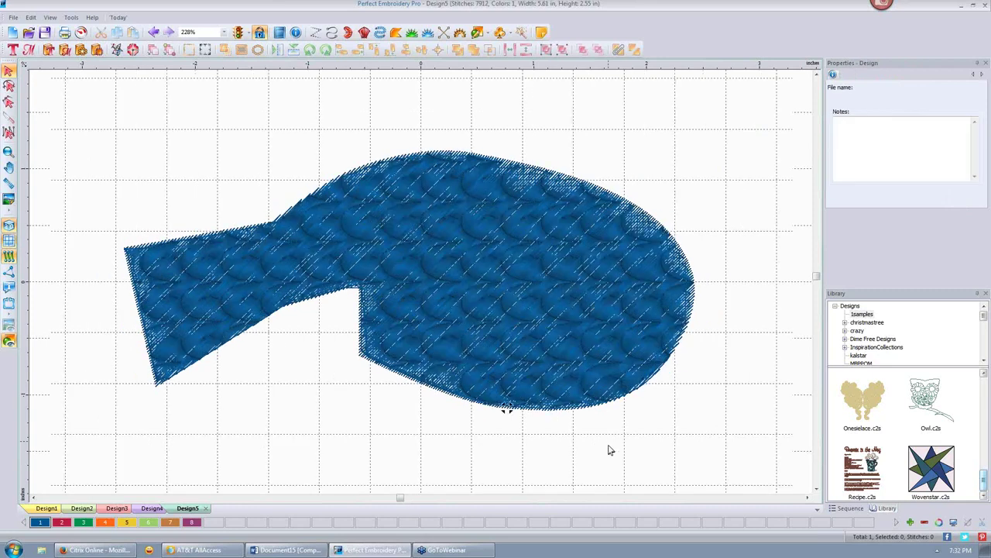
# Set the embossed fill's stitch length to 3.5 mm and its pattern to 225, apply both, and deselect the shape.
pyautogui.click(471, 256)
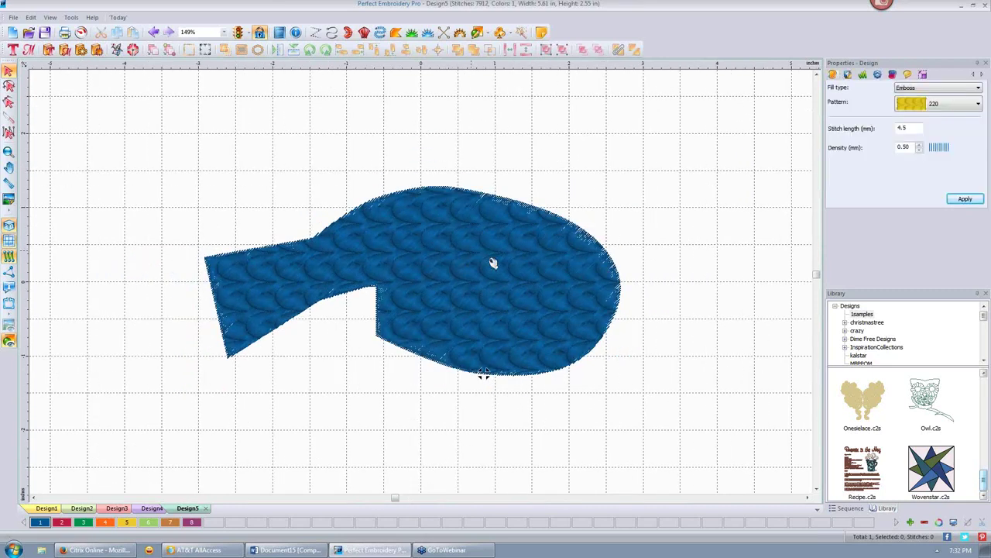
pyautogui.moveTo(909, 132); pyautogui.dragTo(888, 134)
pyautogui.write('3.5')
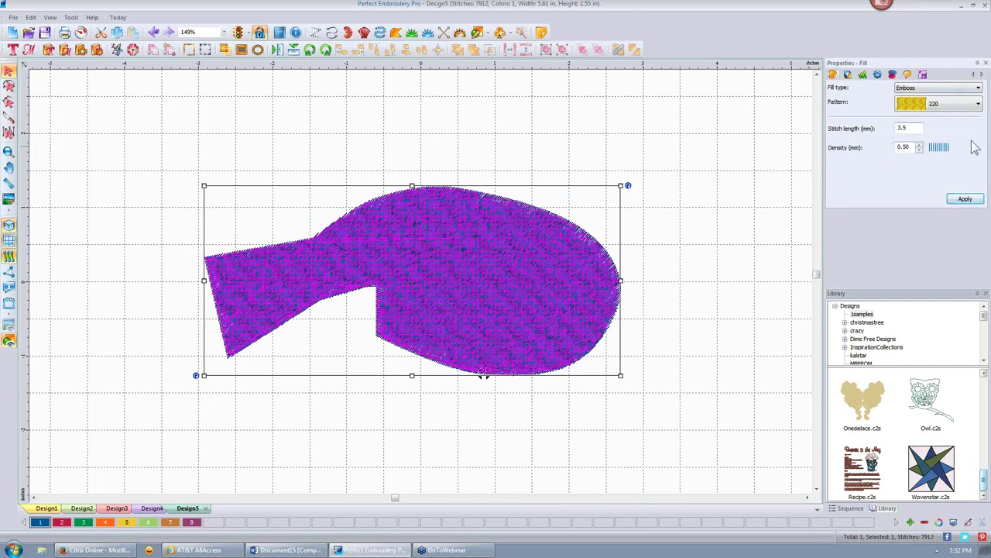
pyautogui.click(978, 107)
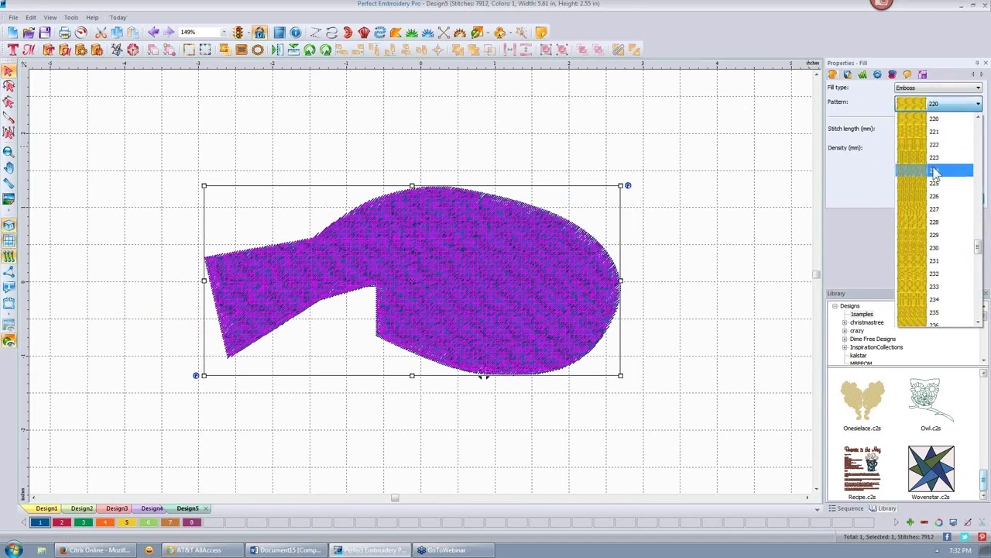
pyautogui.click(960, 199)
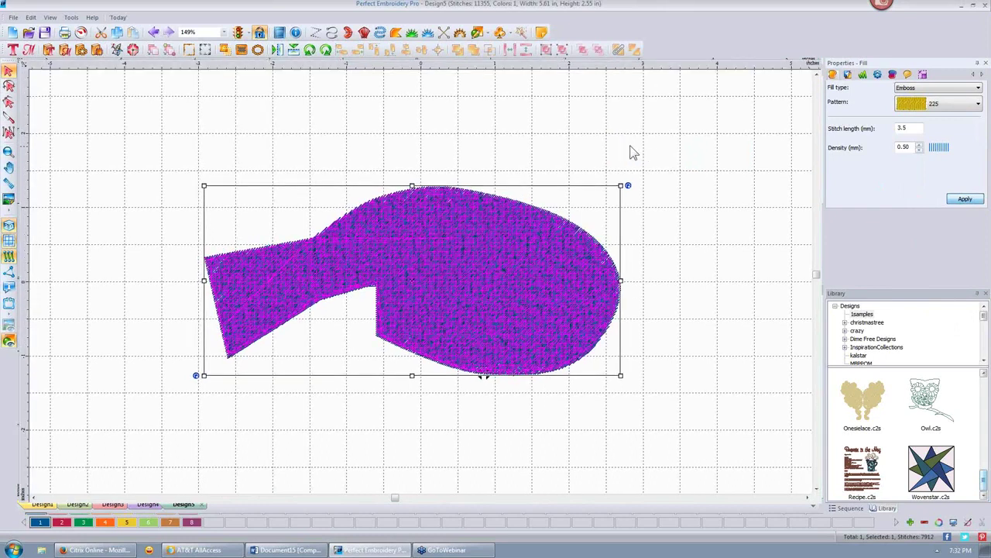
pyautogui.click(696, 157)
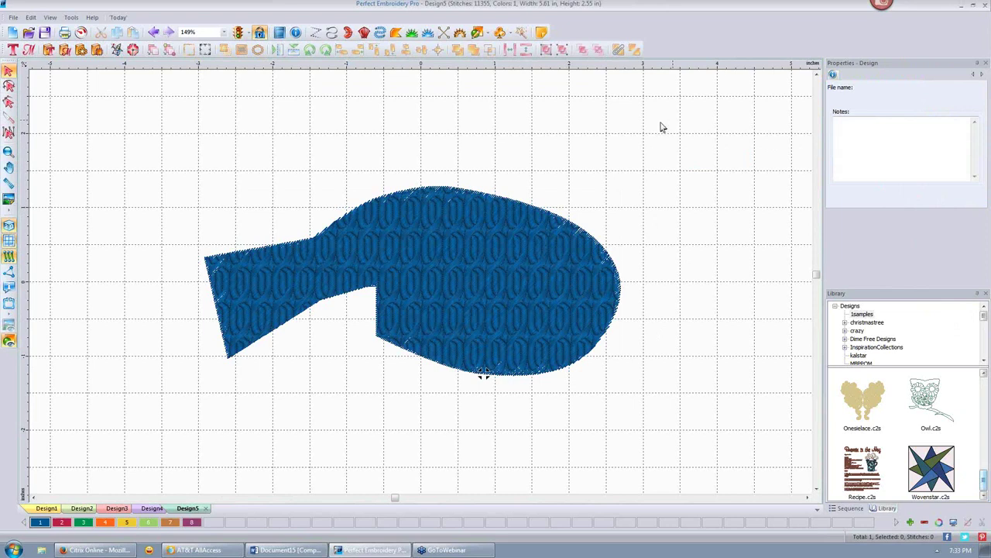
# Select the embossed complex fill to access its fill properties.
pyautogui.click(557, 224)
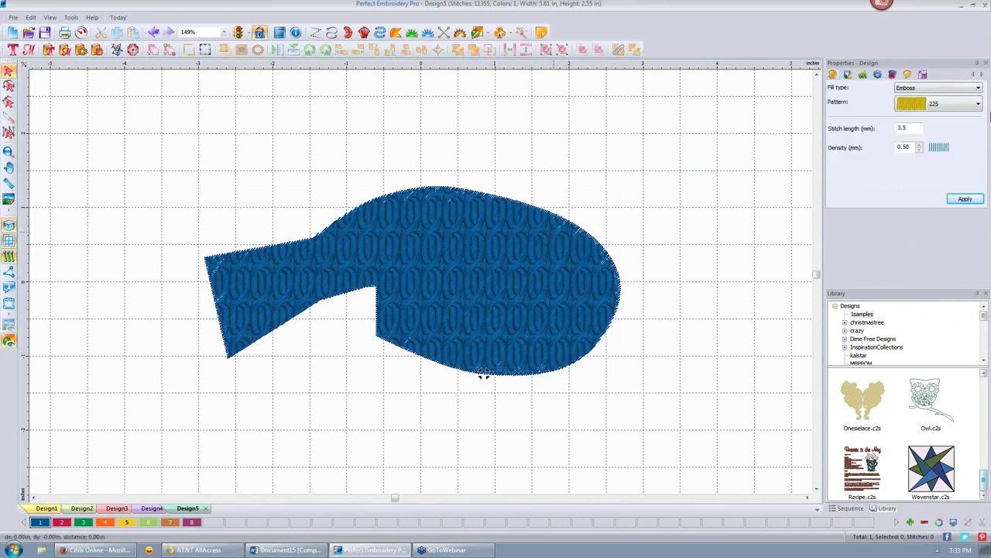
# Change the selected shape's fill type from Emboss to Motif and apply pattern 135.
pyautogui.click(979, 89)
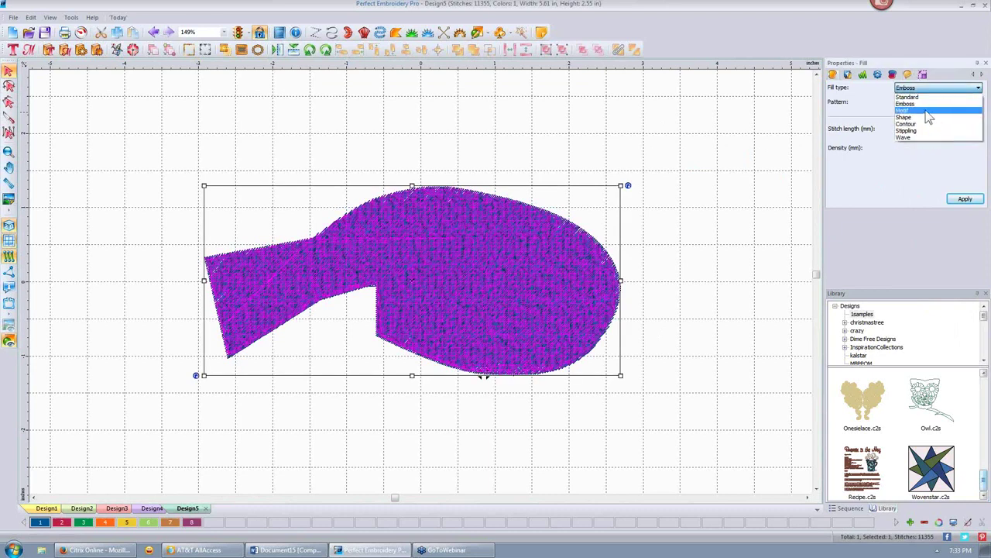
pyautogui.click(926, 111)
pyautogui.click(980, 106)
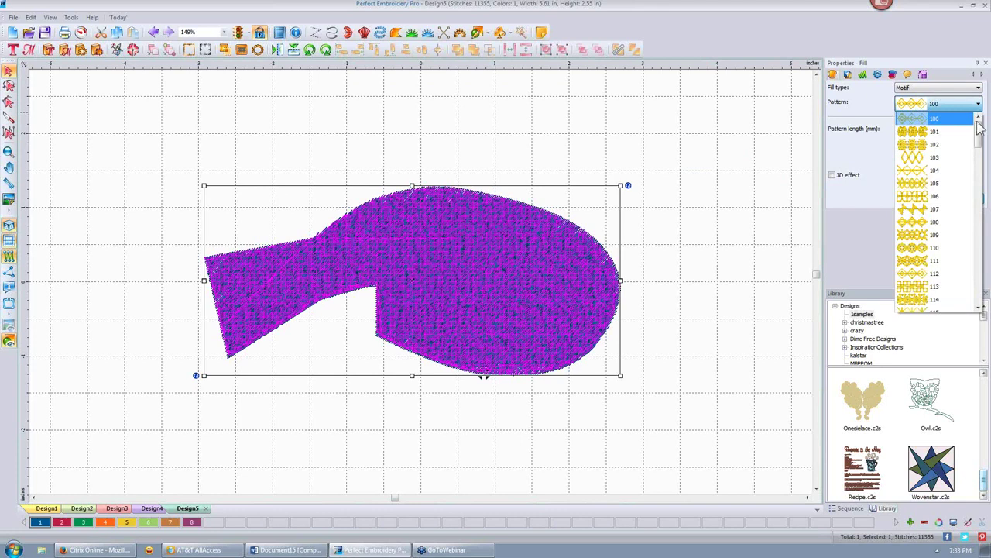
pyautogui.moveTo(980, 128); pyautogui.dragTo(979, 193)
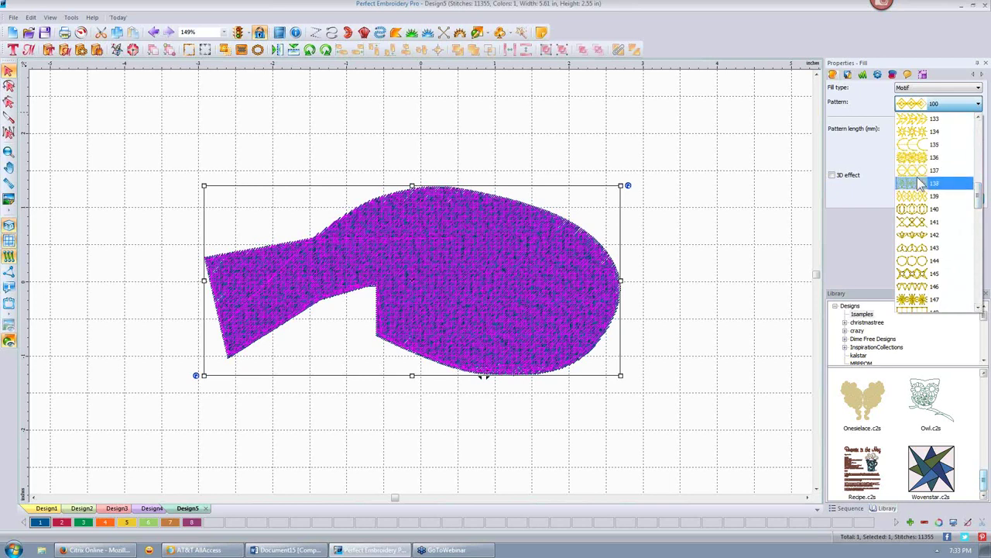
pyautogui.click(914, 147)
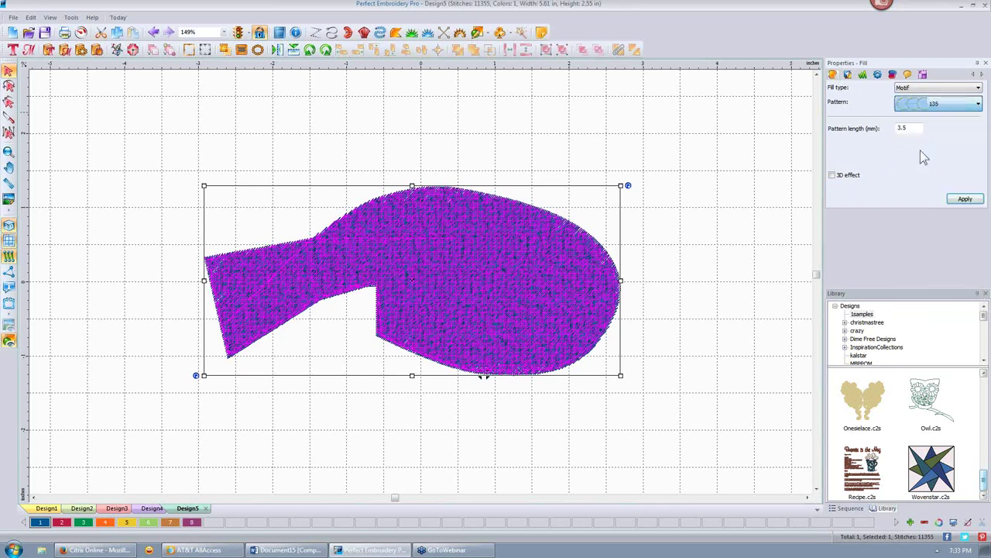
pyautogui.click(964, 199)
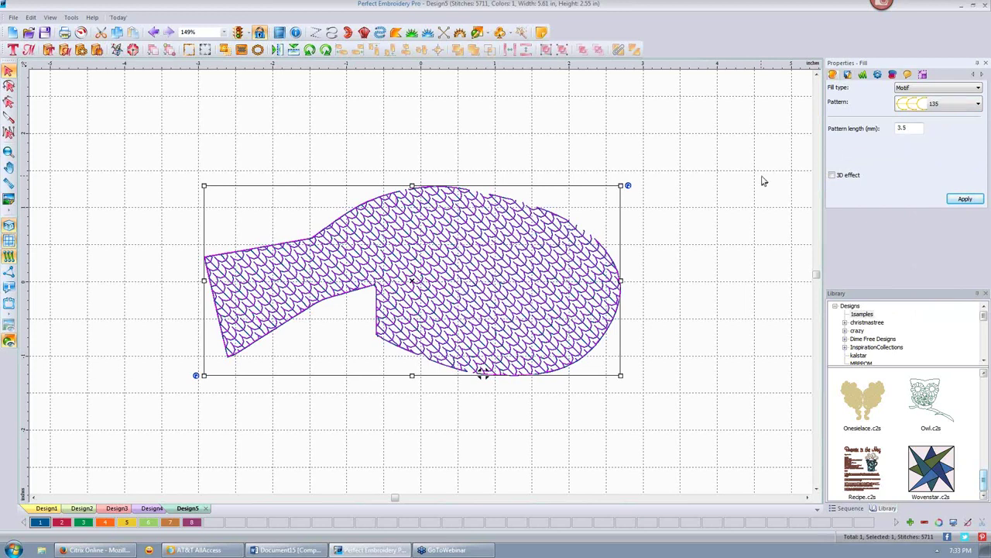
# Turn off the Full Lattice and Edge travel underlay options for the motif-filled shape and apply the change.
pyautogui.click(849, 75)
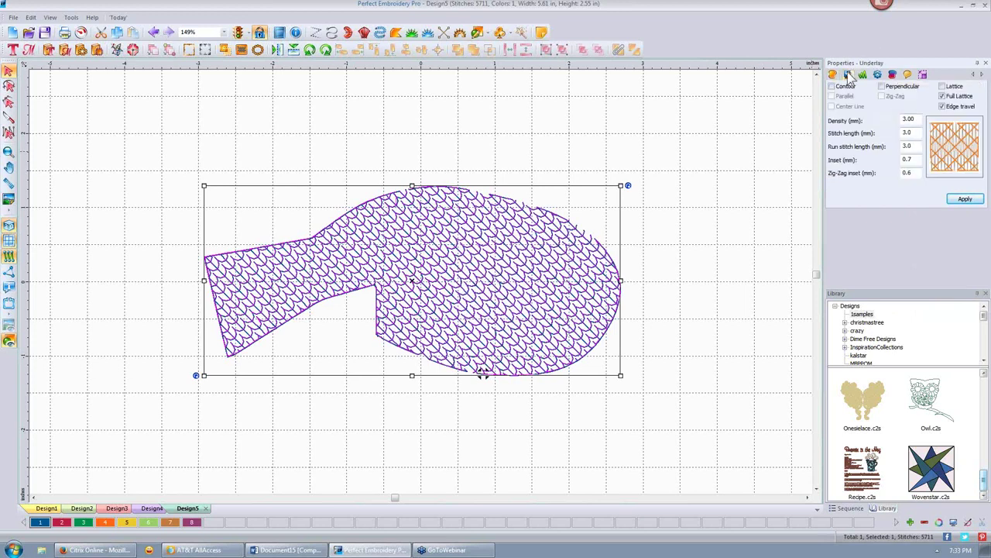
pyautogui.click(943, 106)
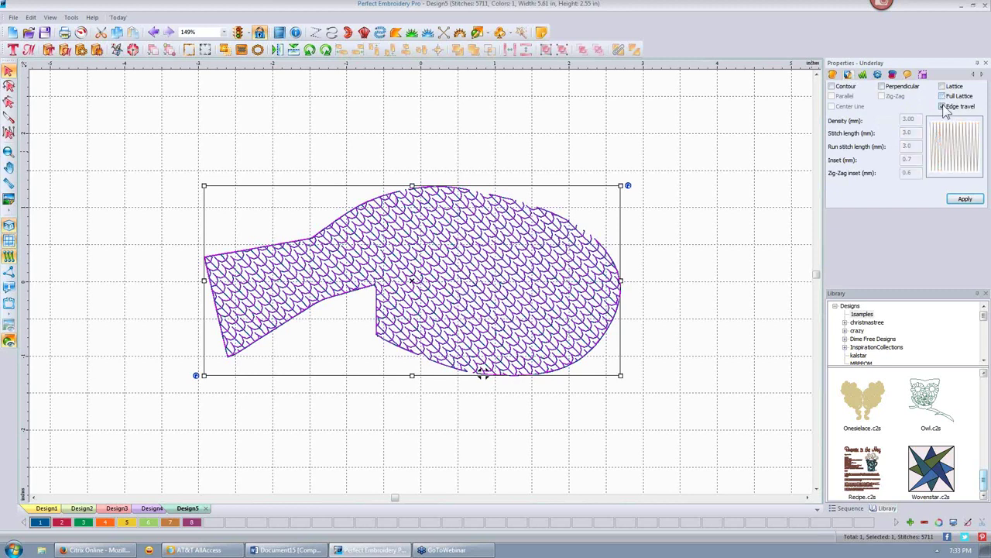
pyautogui.click(968, 200)
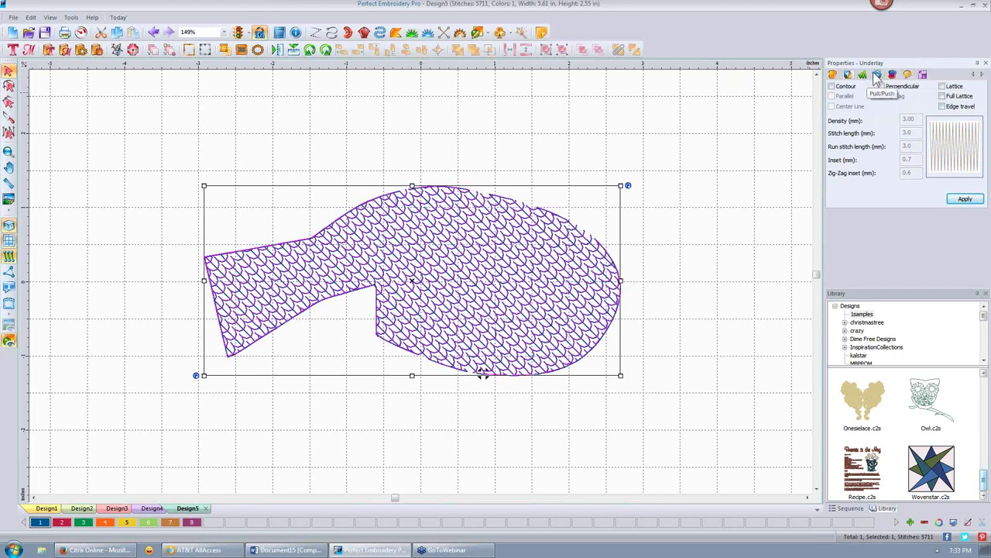
# Apply motif pattern 136 to the shape's fill and deselect the shape.
pyautogui.click(833, 74)
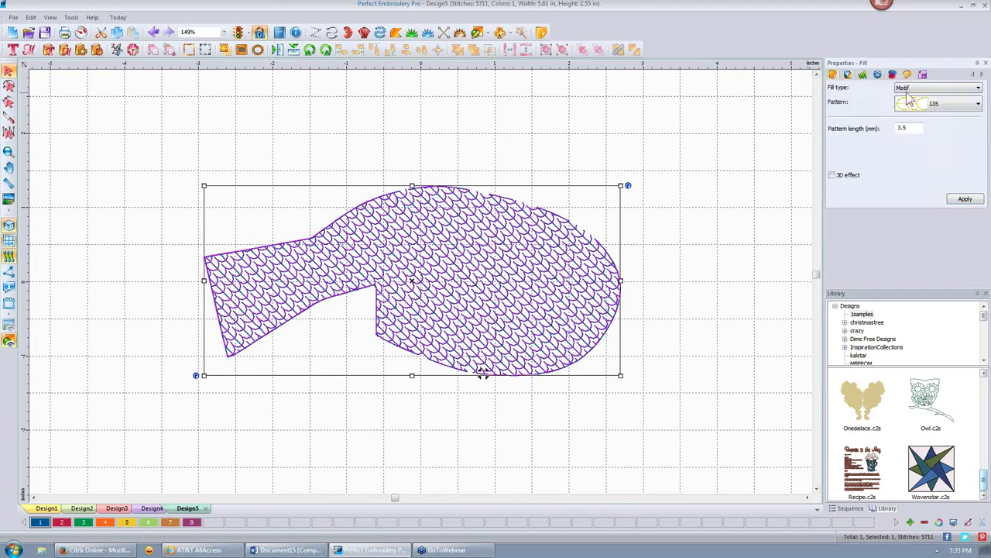
pyautogui.click(977, 104)
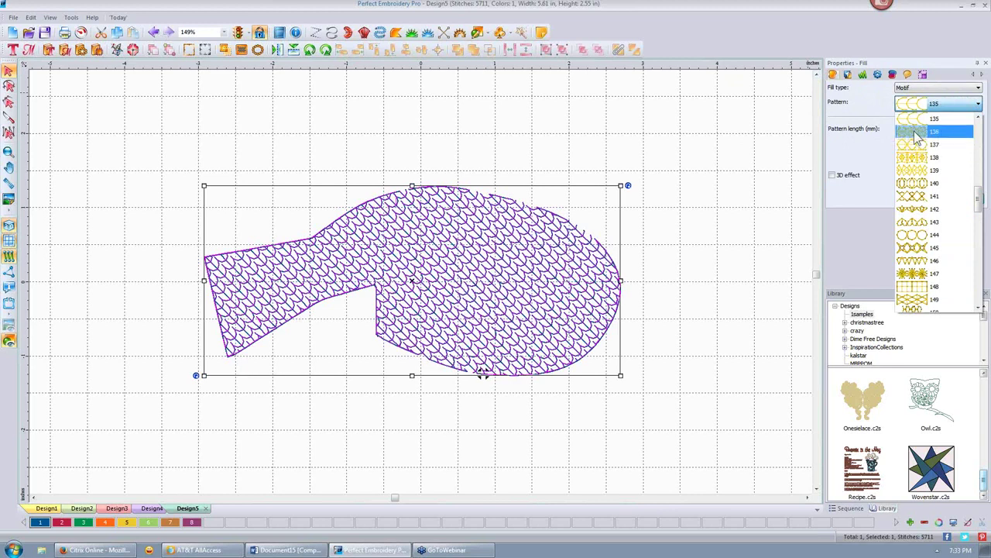
pyautogui.click(922, 134)
pyautogui.click(964, 200)
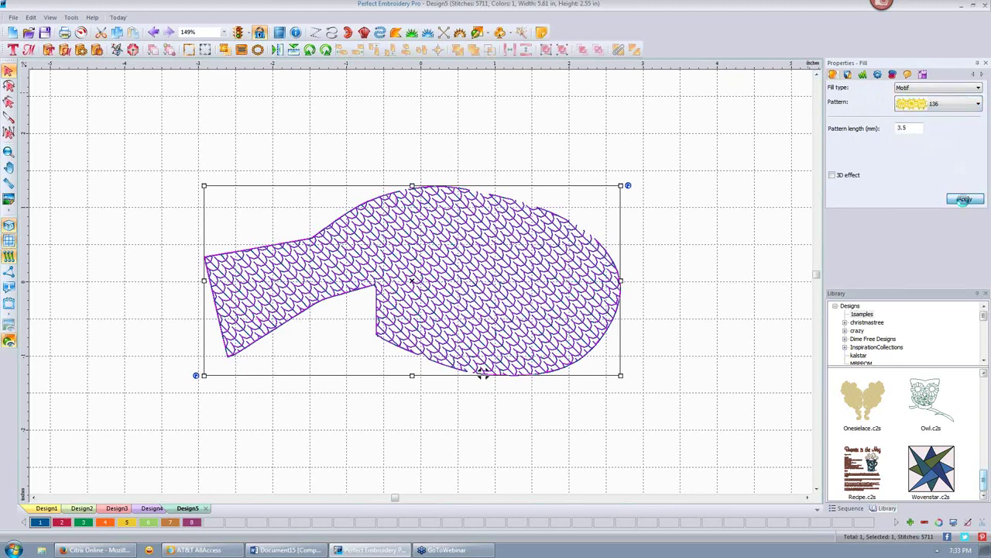
pyautogui.click(738, 192)
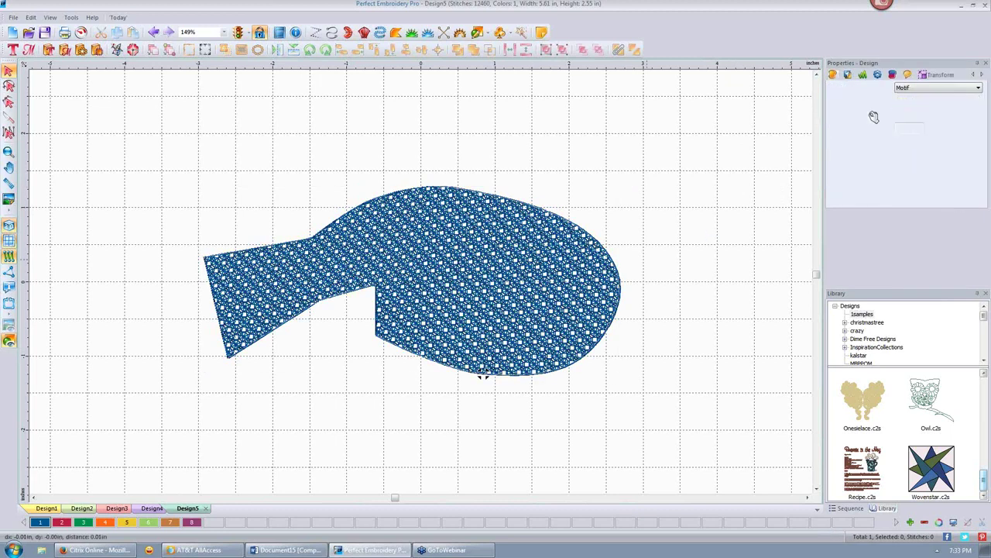
# Set the motif fill's pattern length to 7.0 mm.
pyautogui.doubleClick(914, 128)
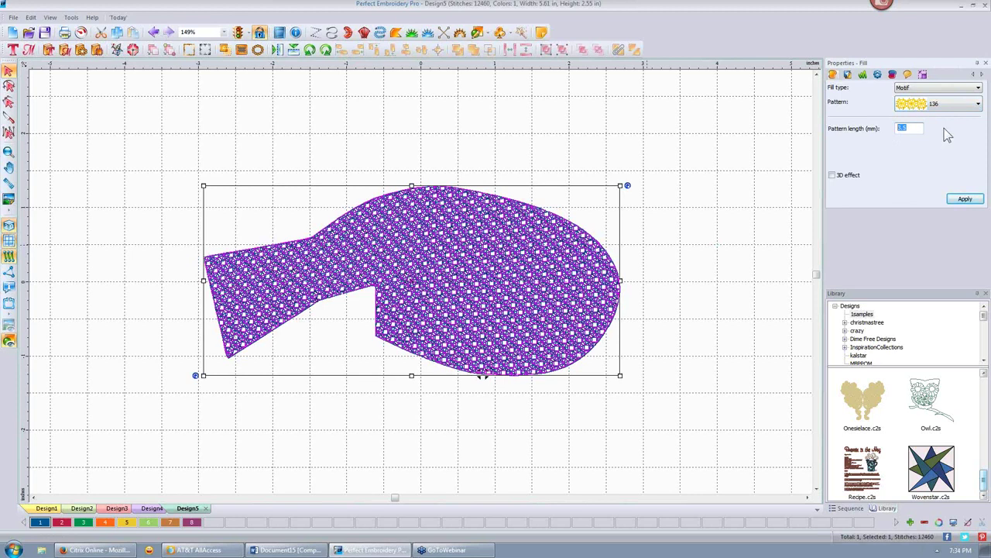
pyautogui.write('7.')
pyautogui.press('Return')
pyautogui.click(714, 205)
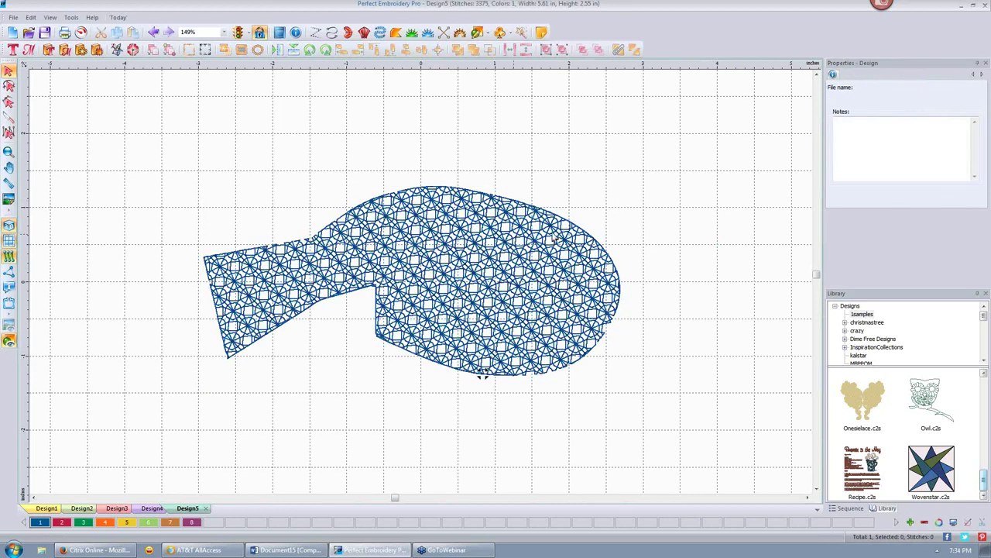
# Enable the 3D effect on the shape's motif fill and apply it.
pyautogui.click(480, 285)
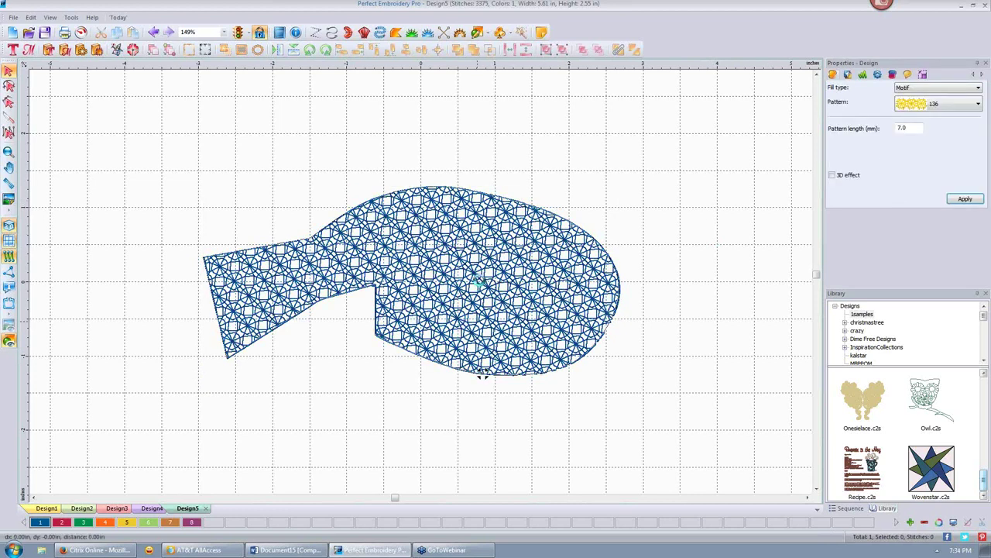
pyautogui.click(966, 200)
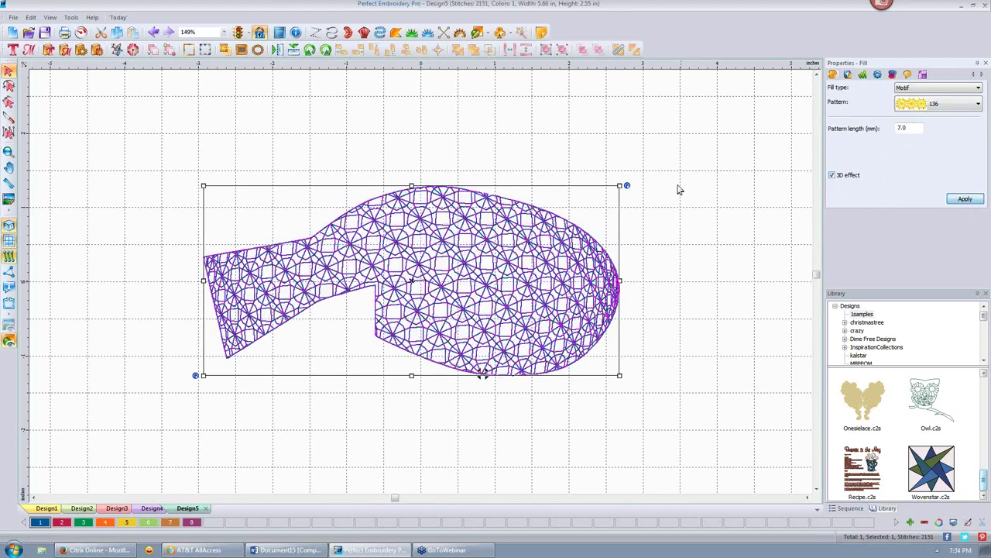
pyautogui.click(711, 190)
# Set the pattern length of the 3D-effect motif fill to 5.0 mm.
pyautogui.click(559, 268)
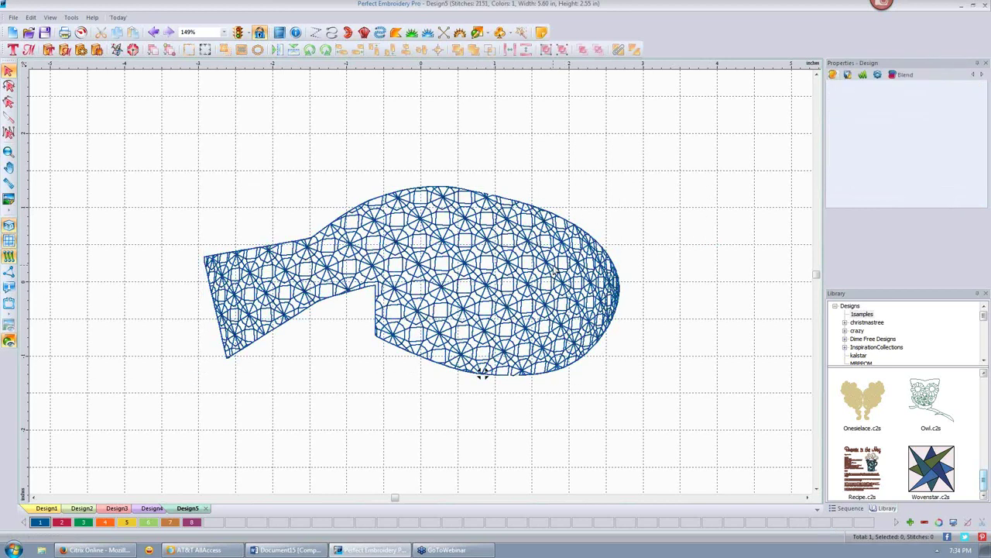
pyautogui.doubleClick(910, 127)
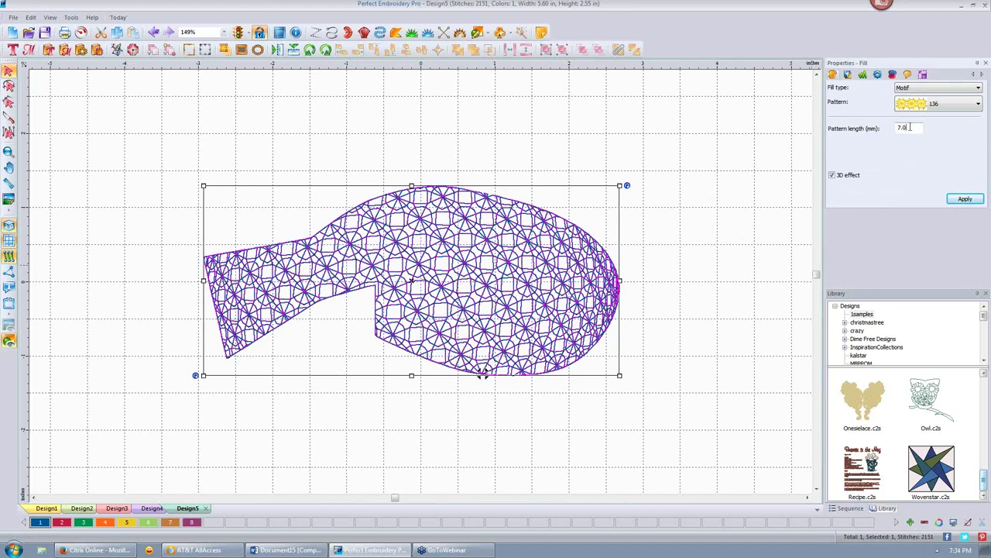
pyautogui.write('5')
pyautogui.press('Return')
pyautogui.click(687, 260)
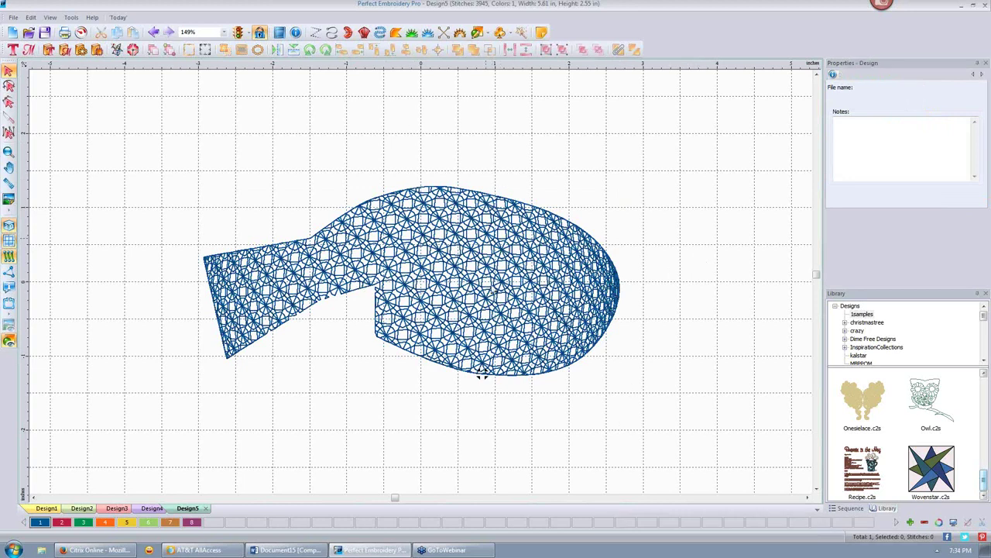
pyautogui.click(481, 375)
pyautogui.click(833, 176)
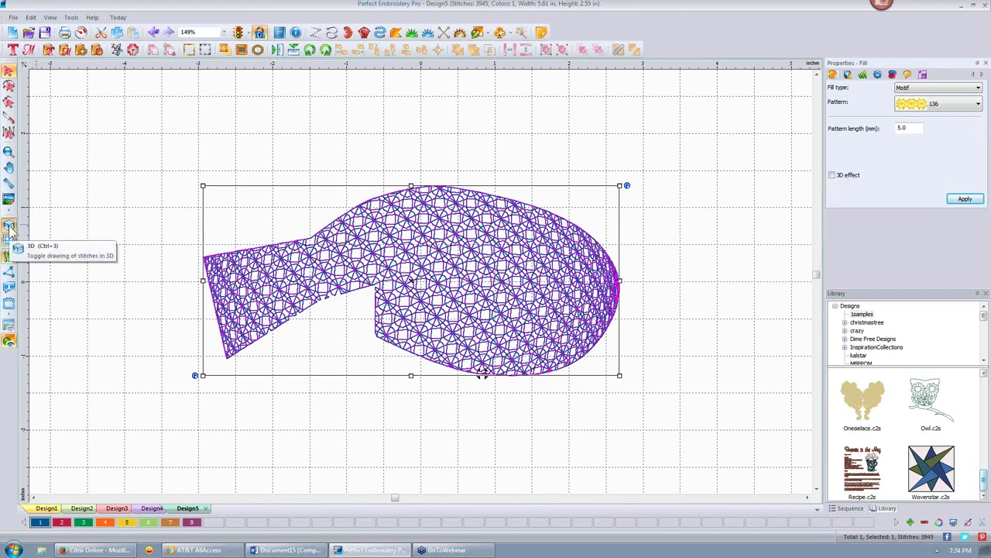
pyautogui.click(77, 208)
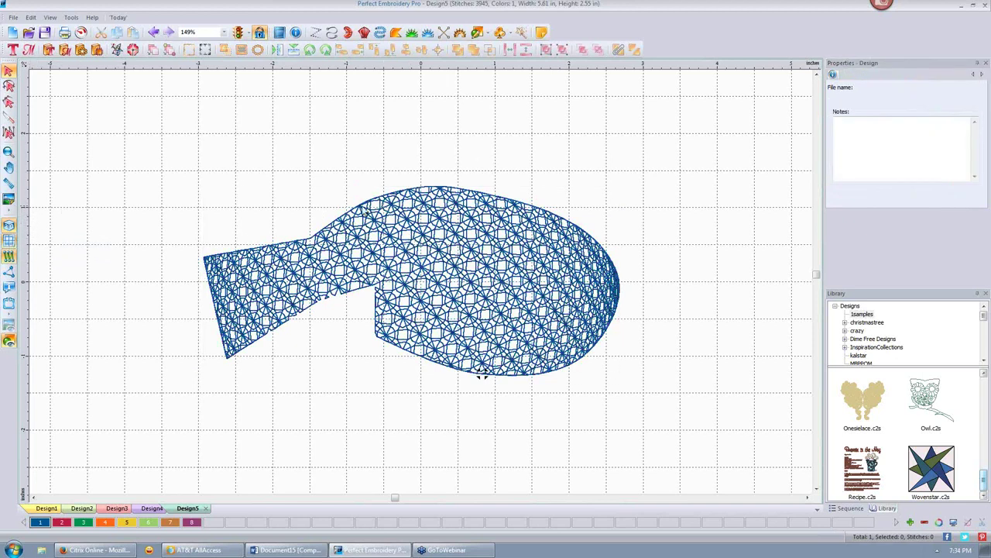
# Change the shape's fill type to Shape, apply the star pattern, and deselect the object.
pyautogui.click(482, 373)
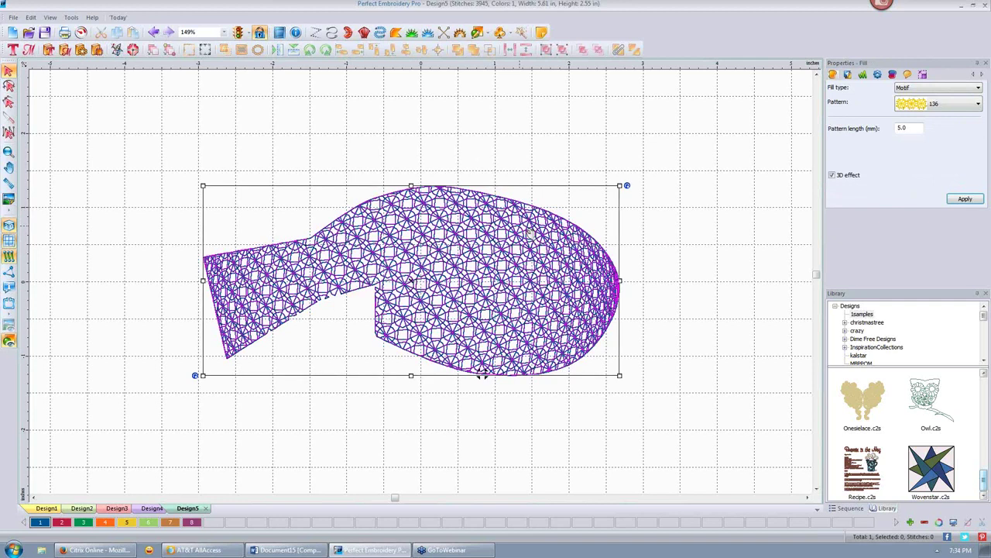
pyautogui.click(979, 88)
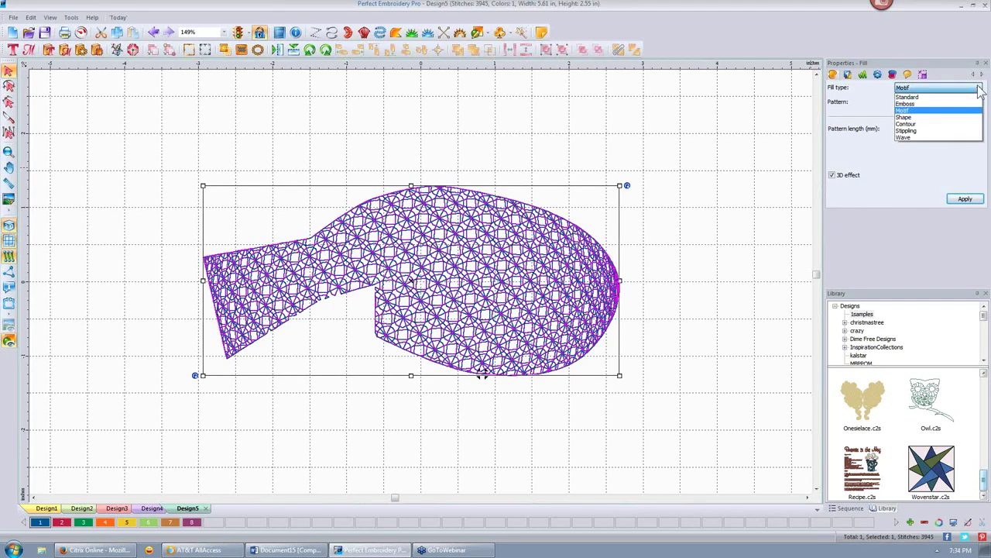
pyautogui.click(908, 117)
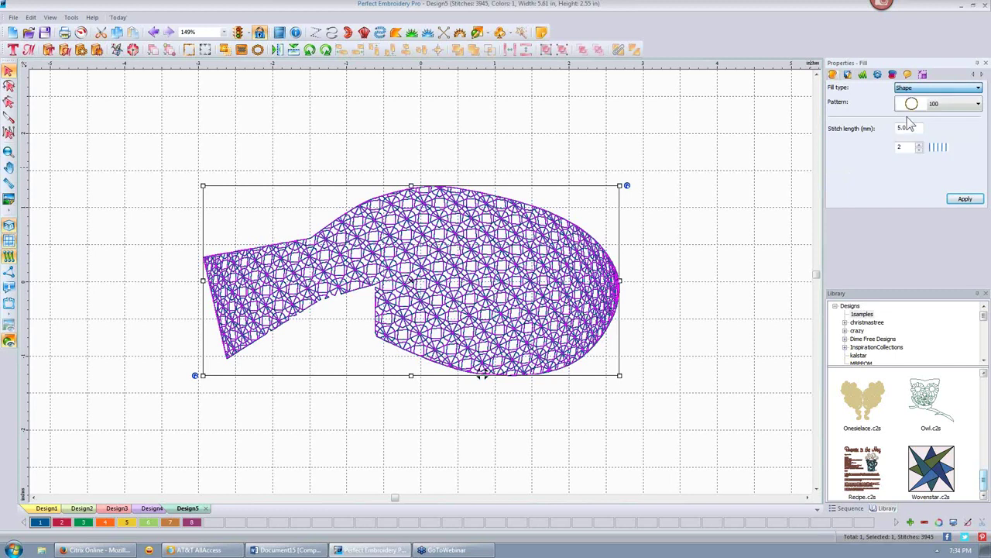
pyautogui.click(979, 106)
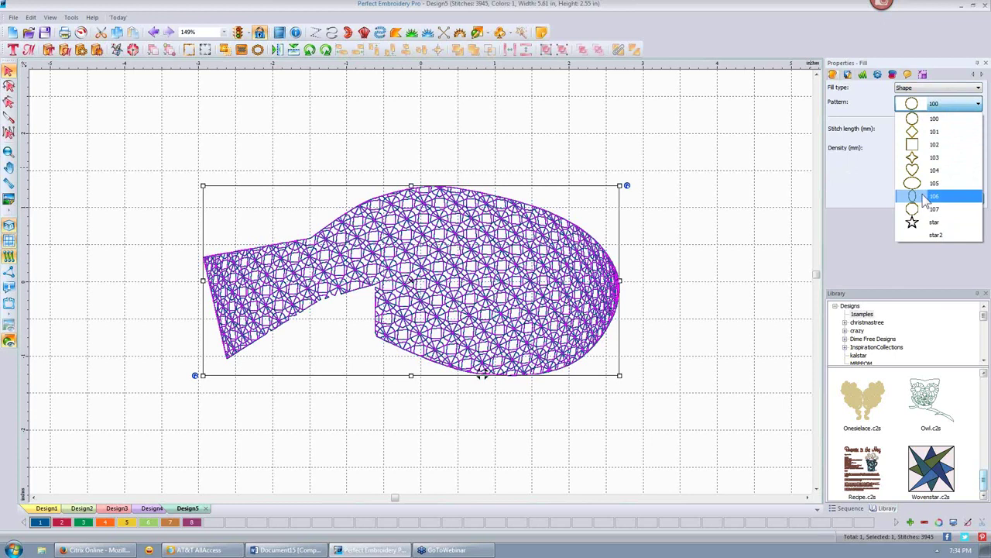
pyautogui.click(916, 224)
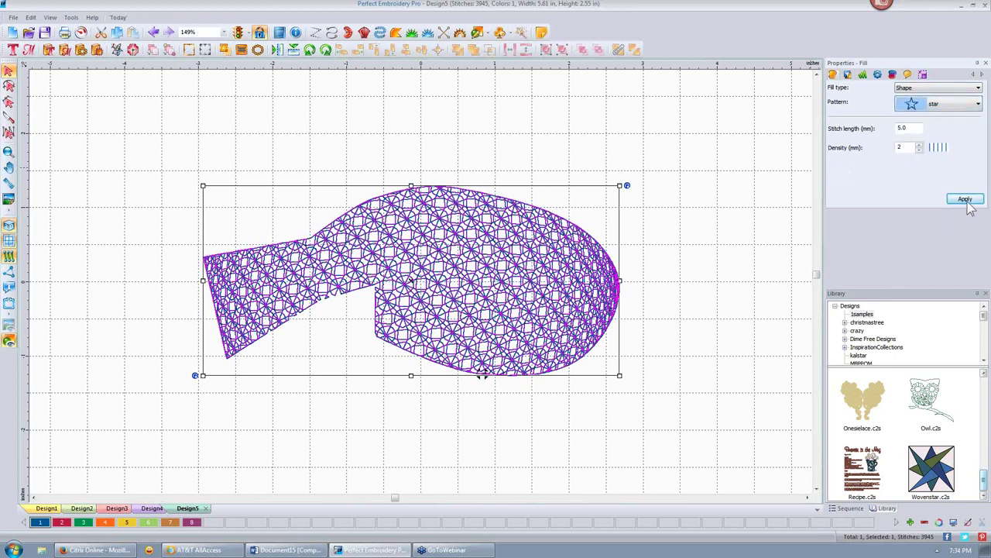
pyautogui.click(965, 199)
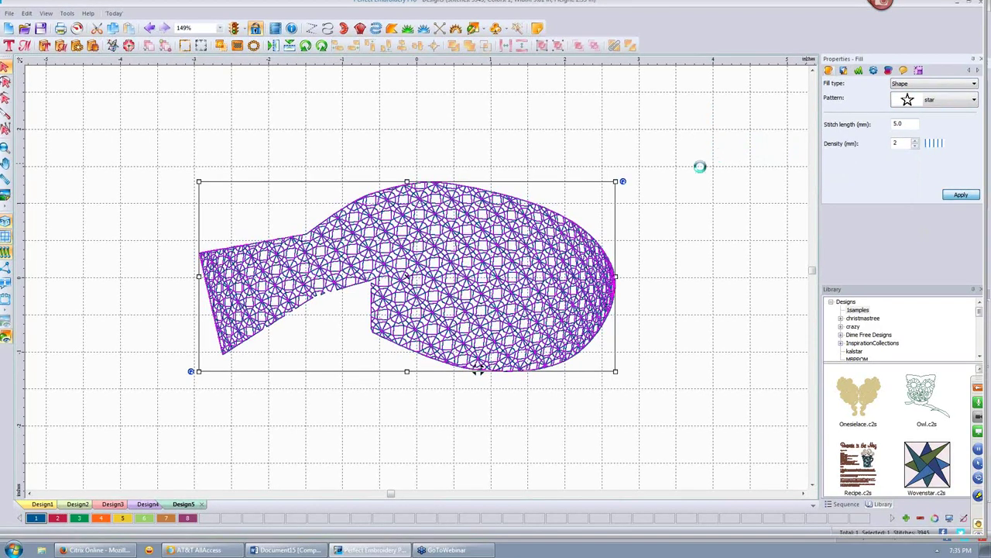
pyautogui.press('Escape')
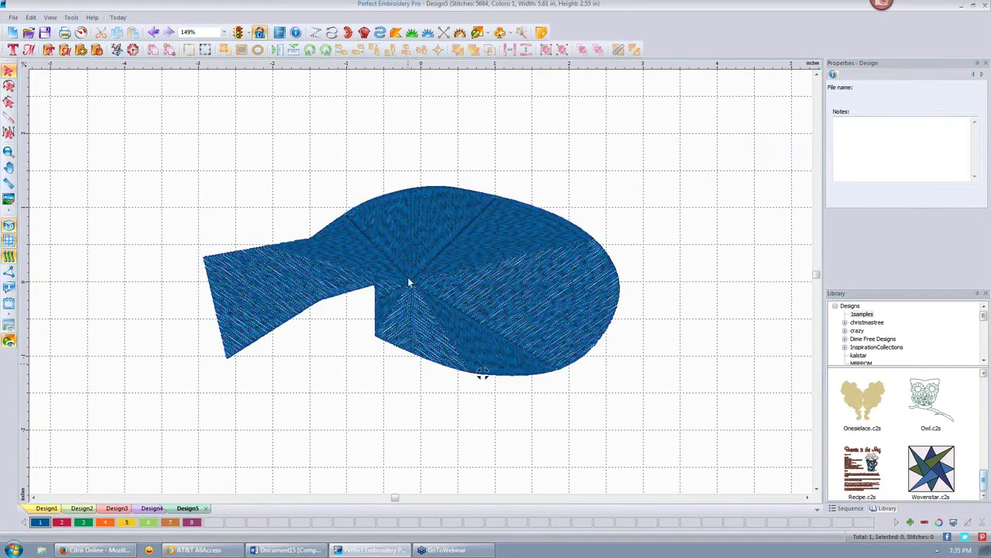
# Set the density of the star fill to 7 mm and apply it.
pyautogui.click(498, 233)
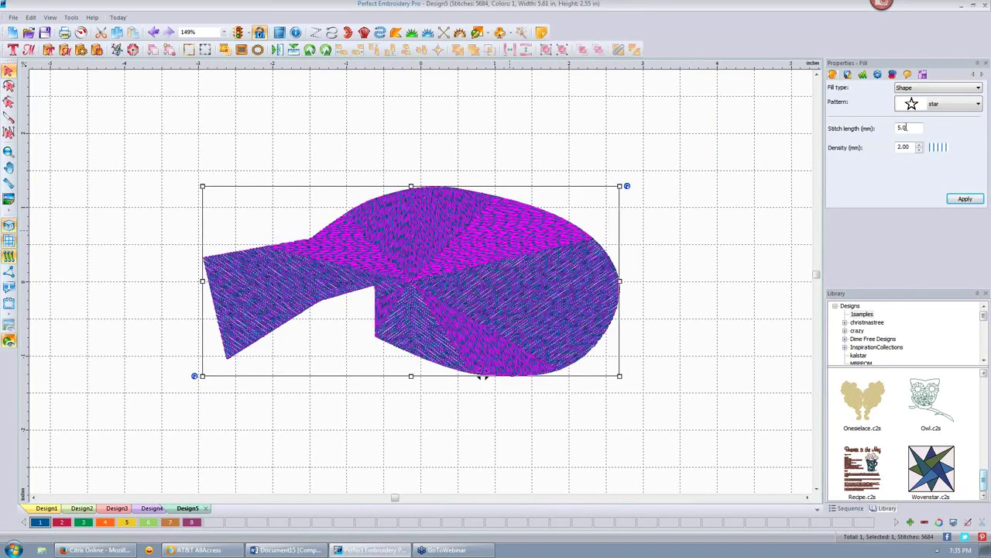
pyautogui.moveTo(911, 146); pyautogui.dragTo(878, 148)
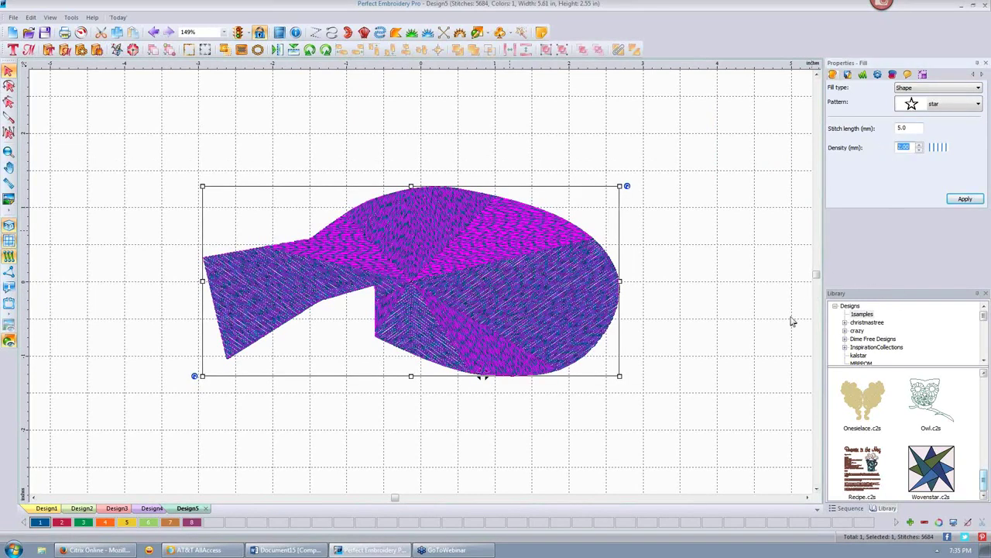
pyautogui.write('7')
pyautogui.click(963, 200)
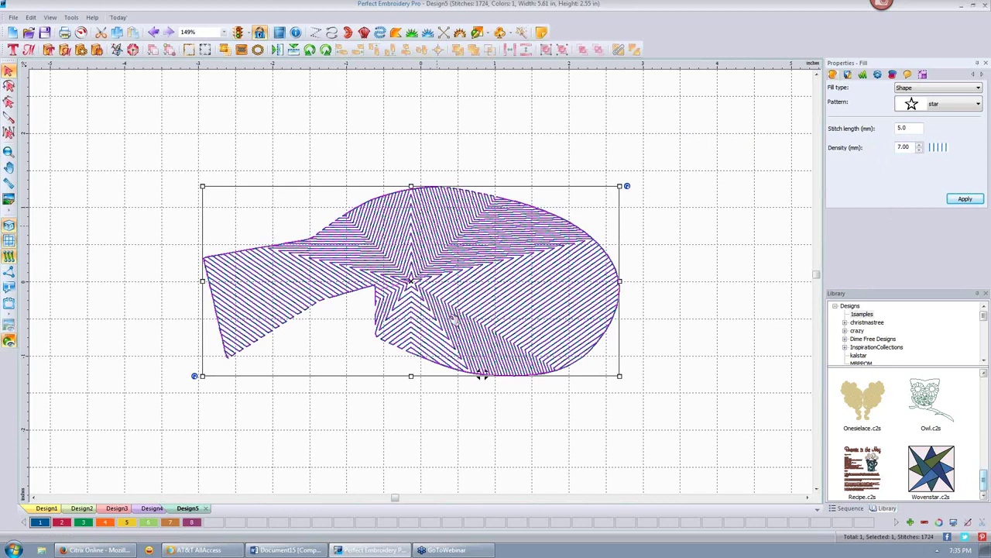
# Using outline editing, move the star fill's center point to the far end of the shape's rounded body.
pyautogui.click(10, 103)
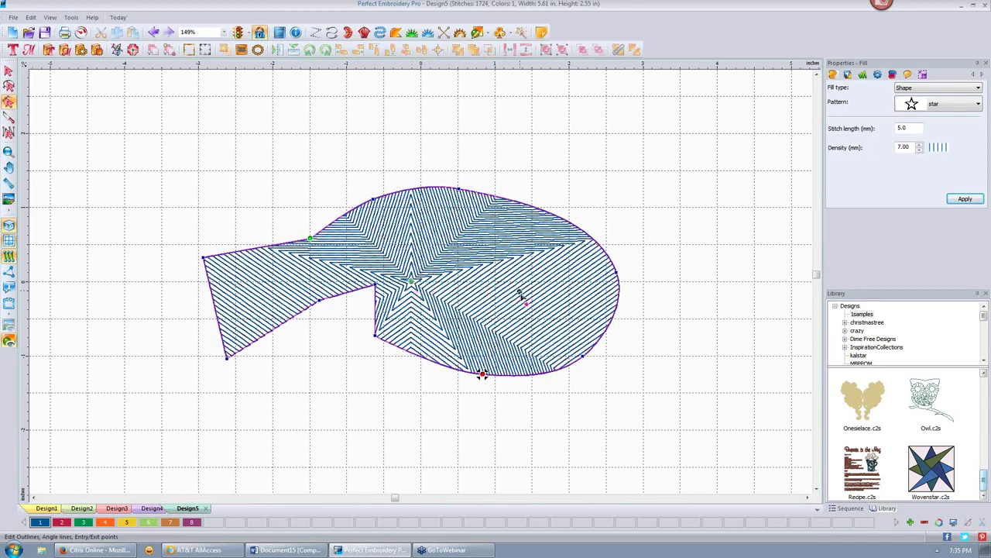
pyautogui.click(587, 304)
pyautogui.click(665, 219)
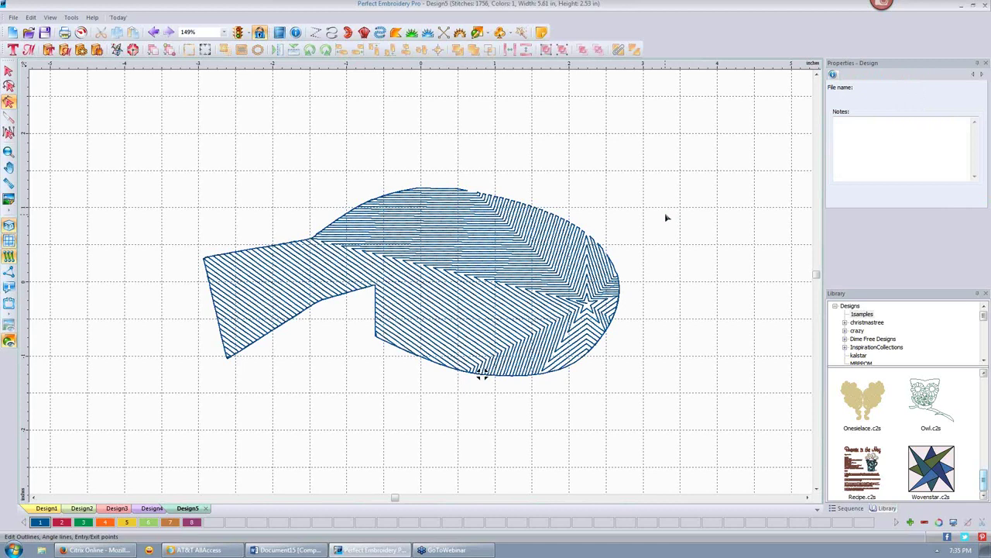
# Select the star-filled shape, change its fill type to Contour, and apply it.
pyautogui.click(532, 243)
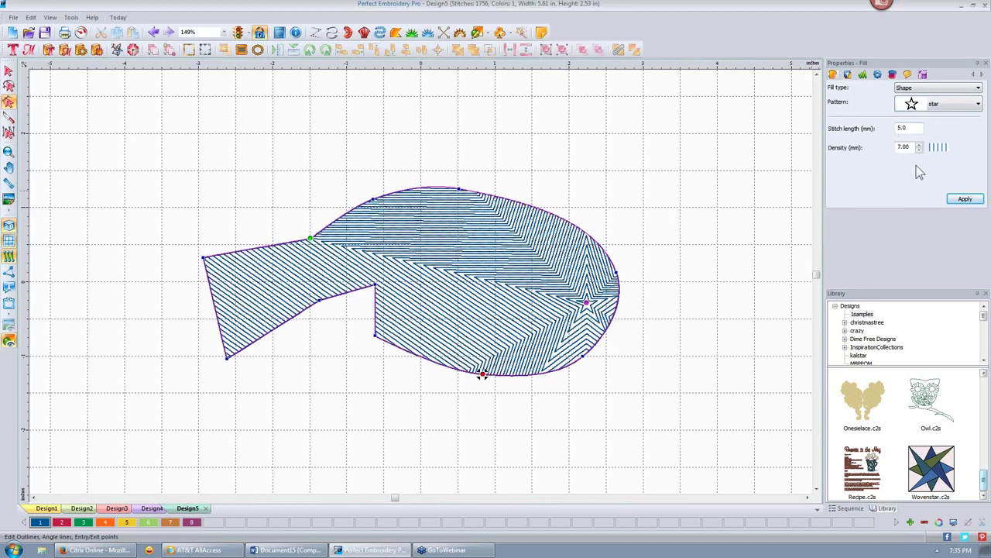
pyautogui.click(979, 89)
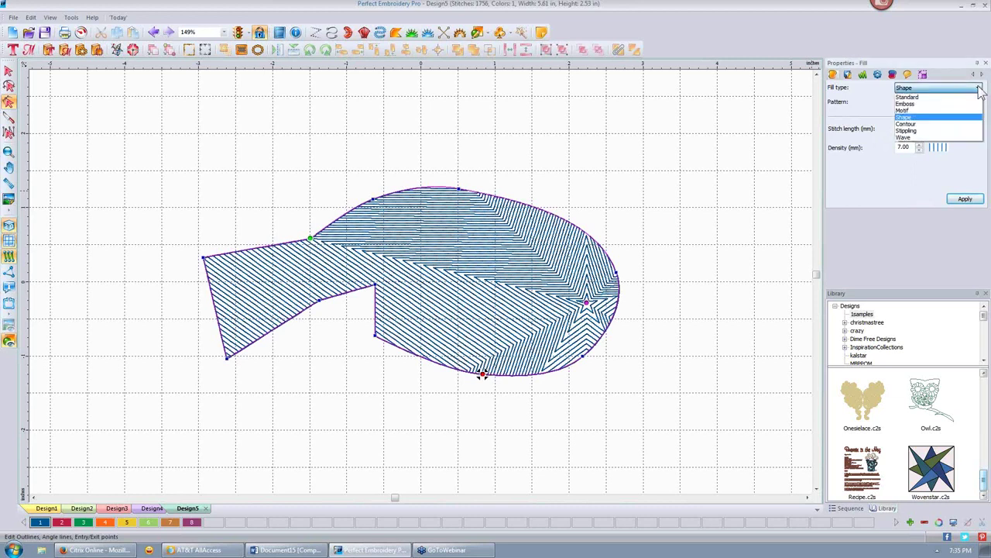
pyautogui.click(950, 124)
pyautogui.click(963, 201)
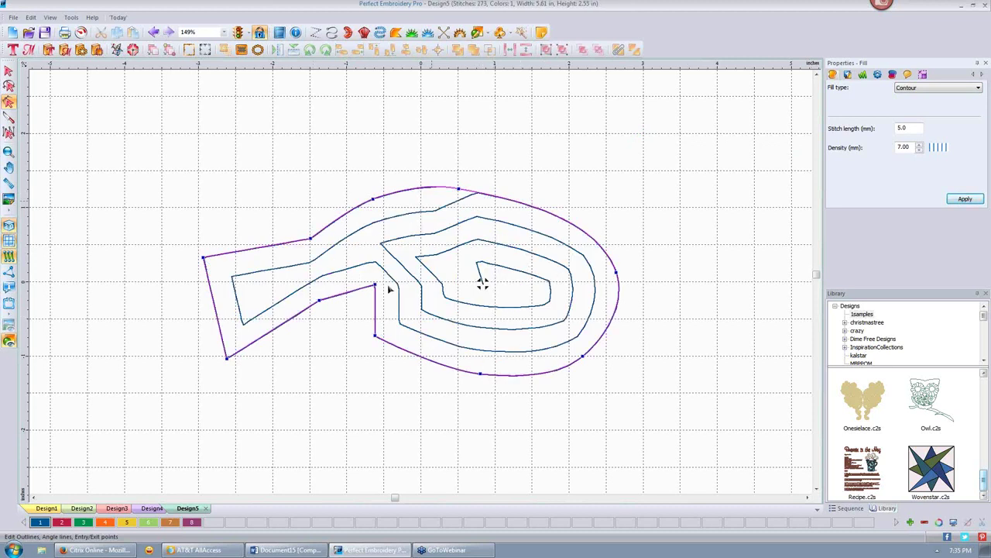
# Set the contour fill's density to 0.5 mm and apply it.
pyautogui.moveTo(906, 147); pyautogui.dragTo(897, 147)
pyautogui.moveTo(908, 128); pyautogui.dragTo(881, 138)
pyautogui.click(965, 199)
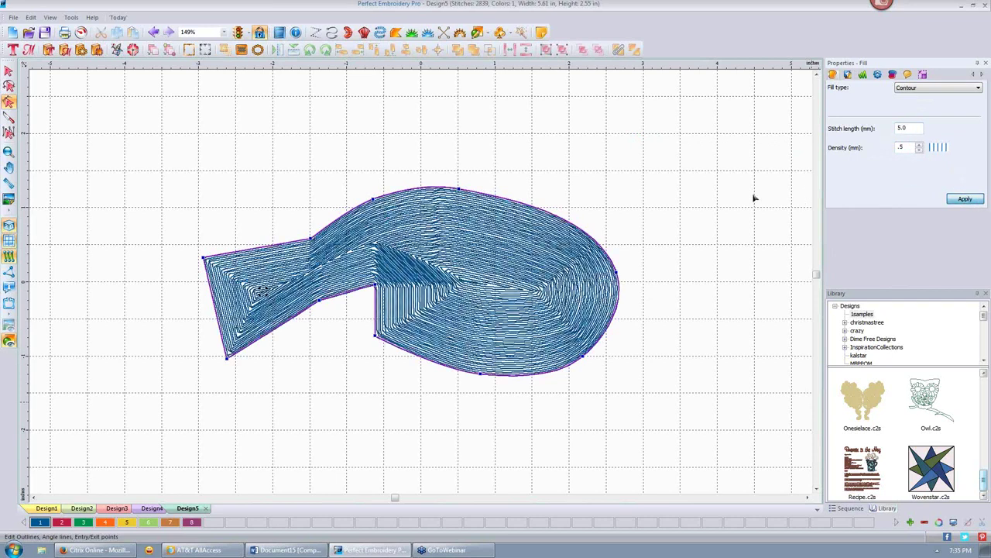
# Set the contour fill's density to 0.2 mm, apply it, and deselect the shape.
pyautogui.moveTo(874, 144); pyautogui.dragTo(876, 145)
pyautogui.write('.2')
pyautogui.click(965, 199)
pyautogui.click(650, 150)
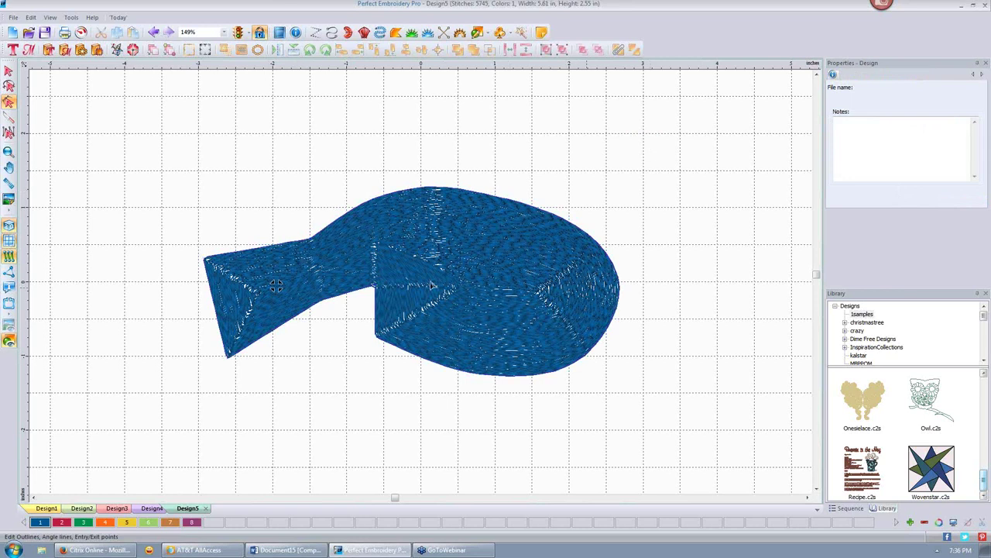
# Select the contour-filled shape, change its fill type to Stippling, and apply it.
pyautogui.click(487, 257)
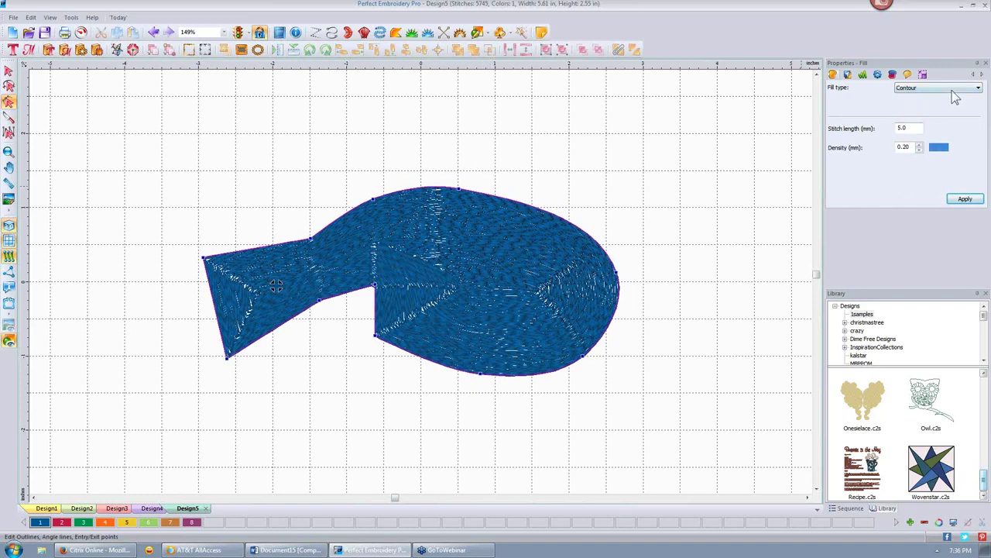
pyautogui.click(978, 88)
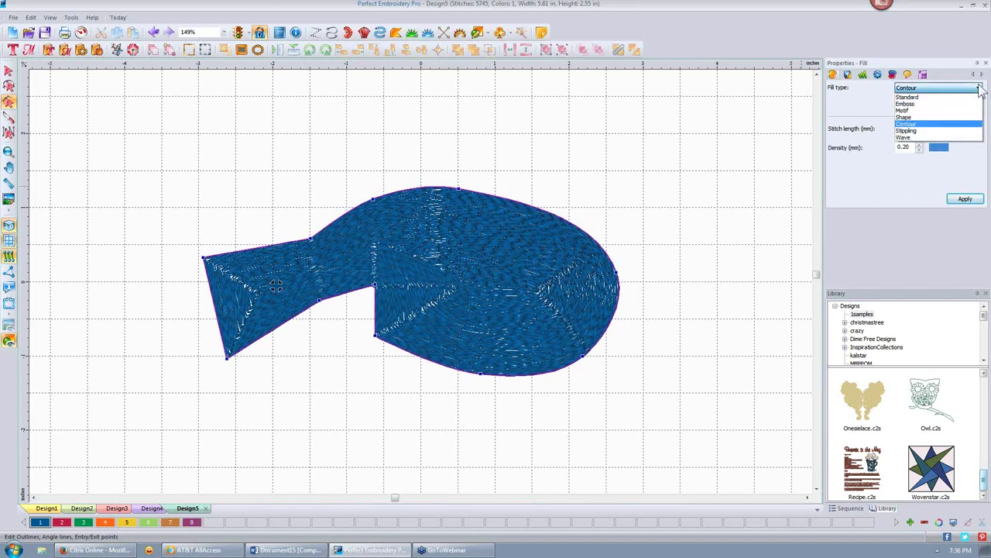
pyautogui.click(952, 132)
pyautogui.click(968, 201)
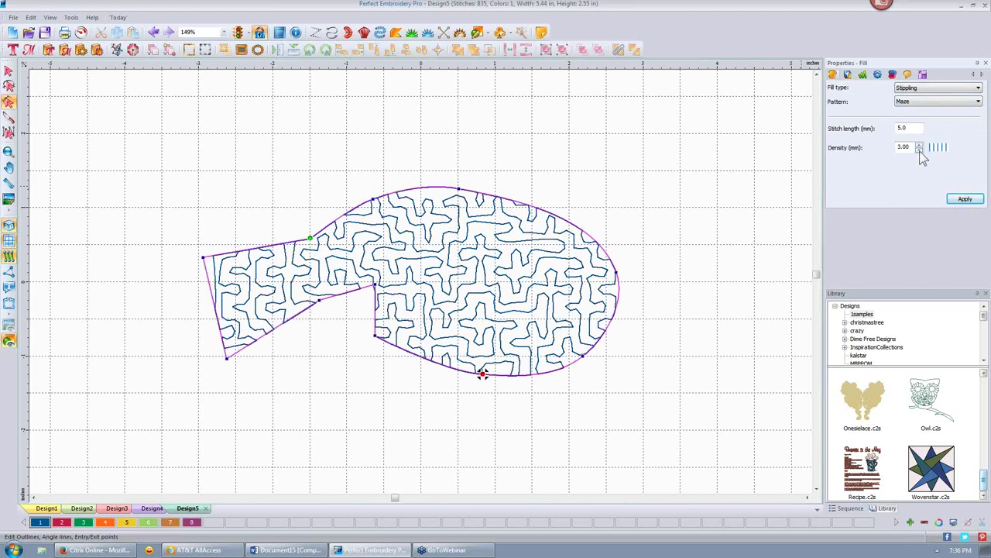
# Set the density of the Maze stippling fill to 2 mm and apply it.
pyautogui.doubleClick(903, 147)
pyautogui.write('2.')
pyautogui.click(966, 198)
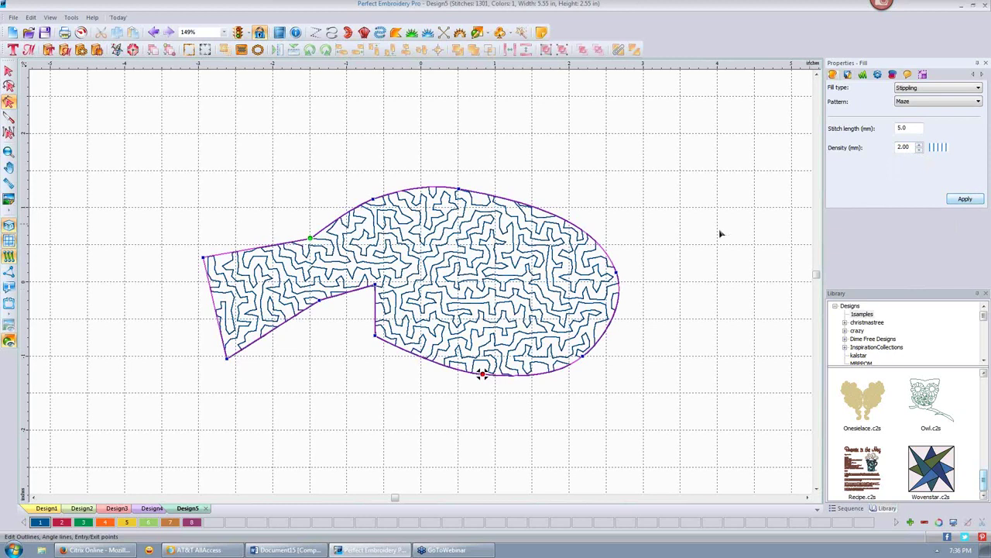
# Change the stippling pattern to Piano and apply it.
pyautogui.click(978, 101)
pyautogui.click(954, 115)
pyautogui.click(964, 200)
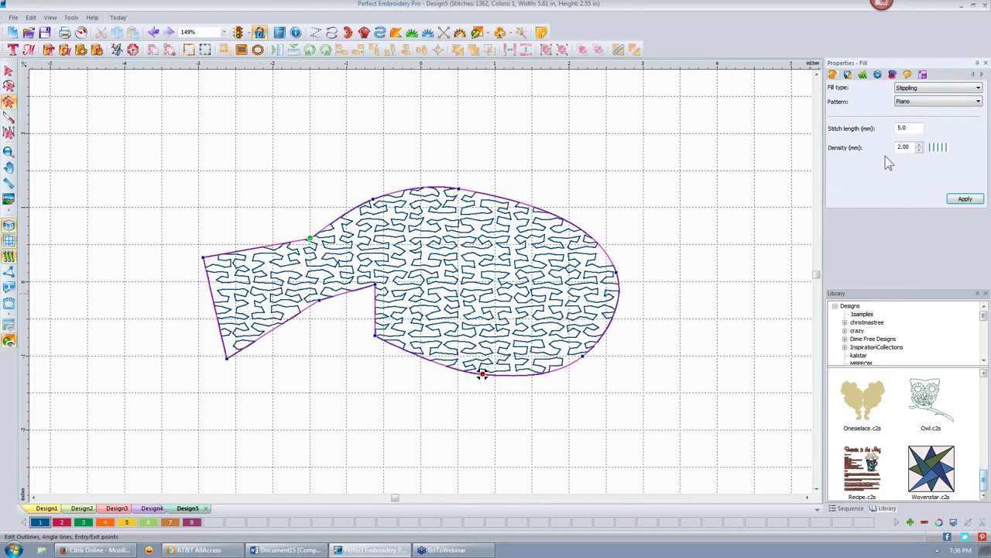
# Try a 3 mm stitch length on the Piano stippling fill and settle on 2 mm, applying each value.
pyautogui.doubleClick(913, 127)
pyautogui.write('3.')
pyautogui.click(969, 199)
pyautogui.doubleClick(918, 129)
pyautogui.write('2.')
pyautogui.click(962, 201)
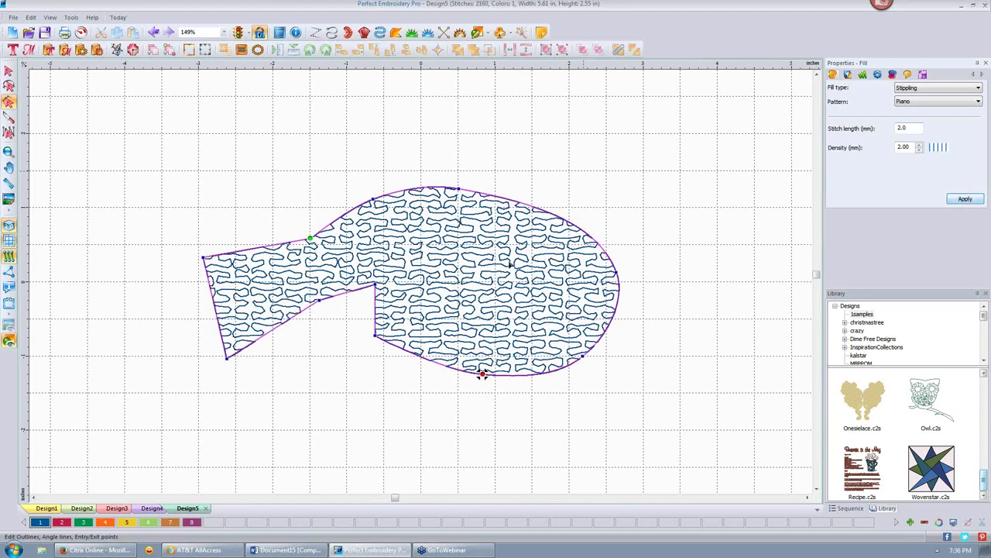
# Change the stippling pattern to Hilbert and apply it.
pyautogui.click(978, 101)
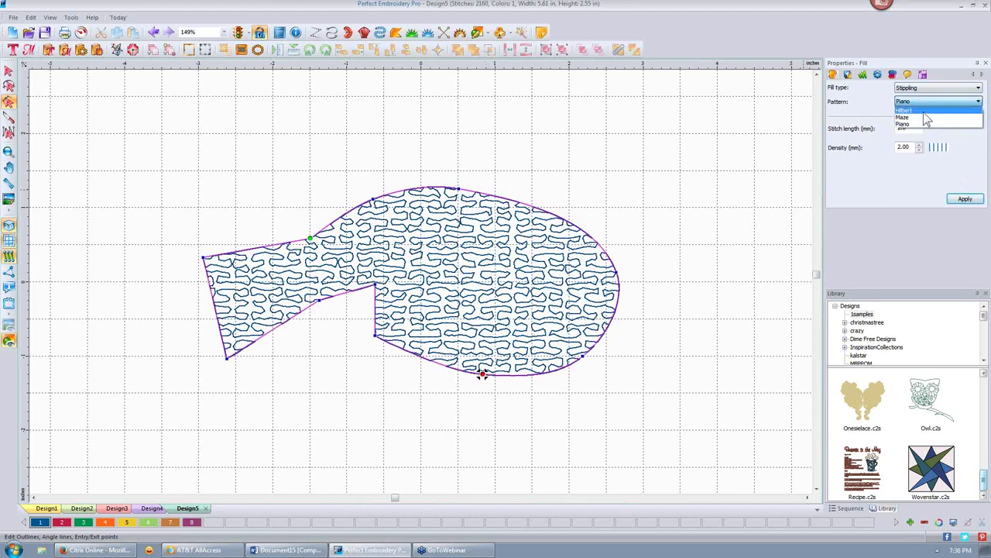
pyautogui.click(925, 110)
pyautogui.click(966, 200)
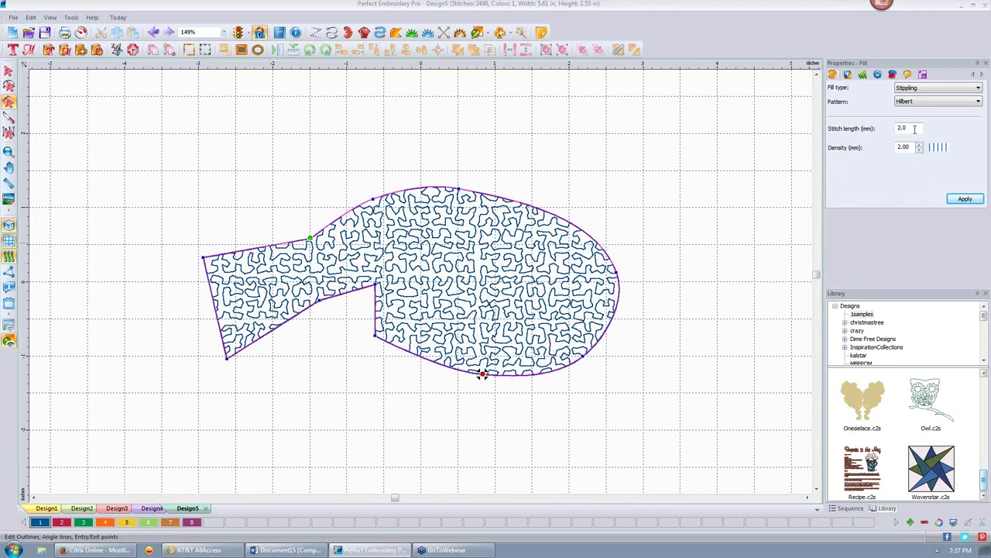
# Set the density of the Hilbert stippling fill to 5 mm, apply it, and deselect the shape.
pyautogui.doubleClick(904, 148)
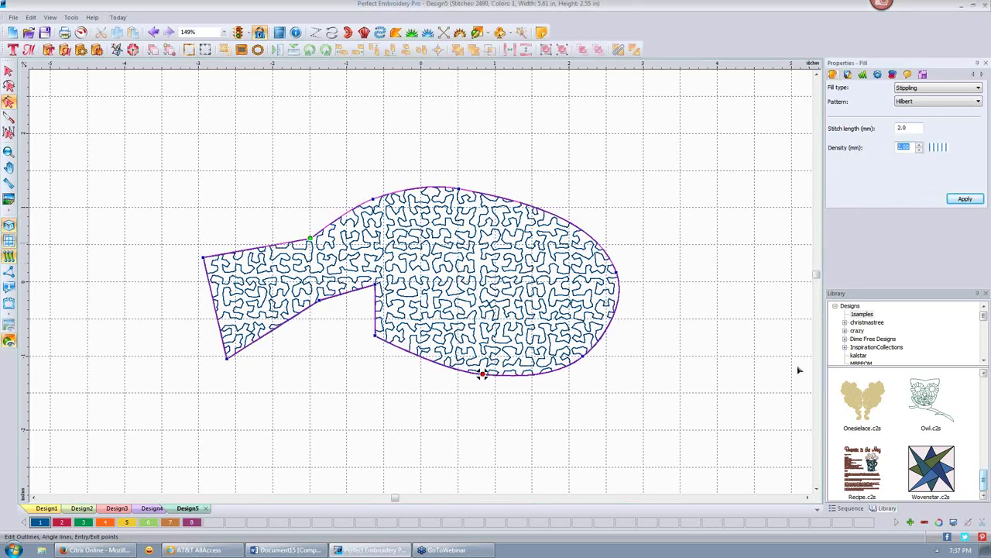
pyautogui.write('5.')
pyautogui.click(965, 200)
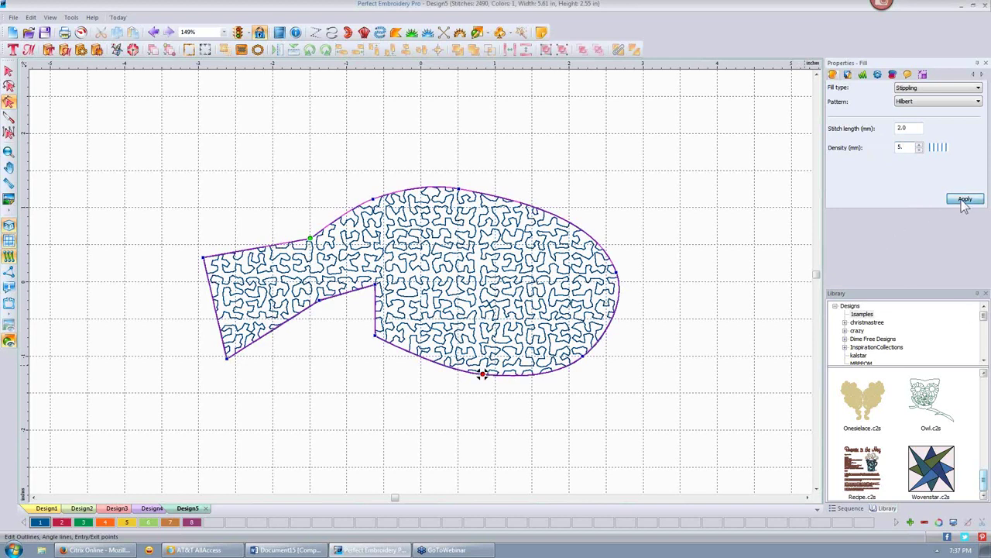
pyautogui.click(701, 191)
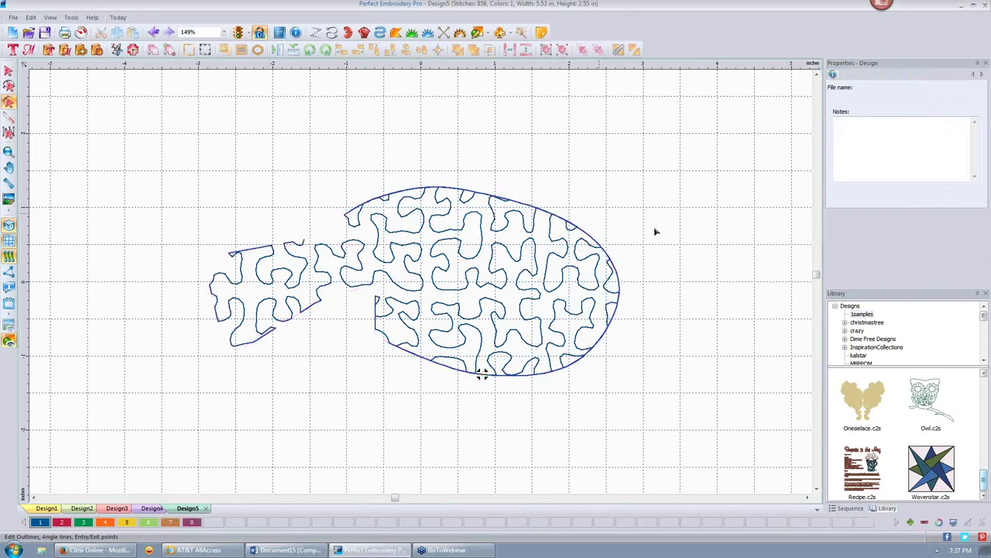
# Change the shape's fill type to Wave with a density of 2 mm and a stitch length of 3.5 mm, and apply it.
pyautogui.click(481, 373)
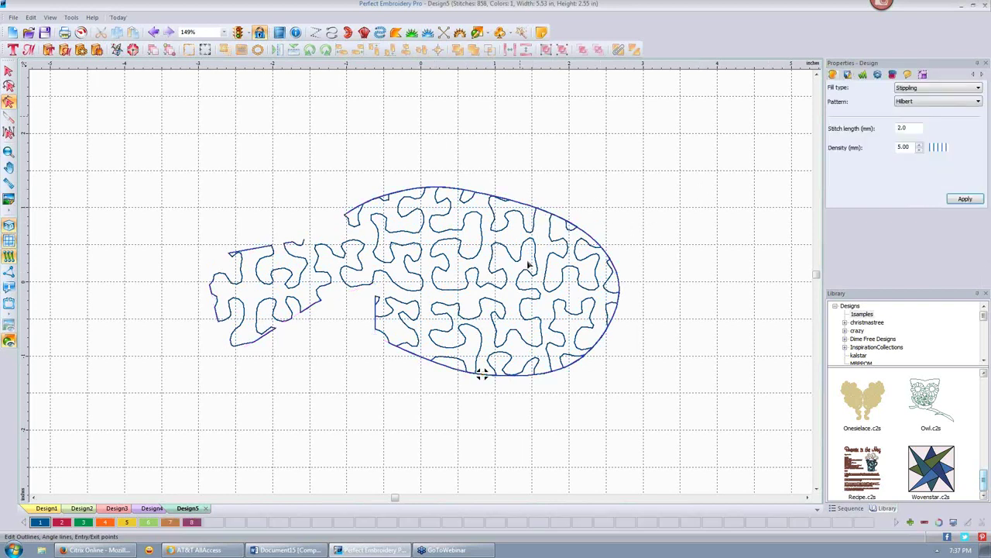
pyautogui.click(979, 89)
pyautogui.click(946, 138)
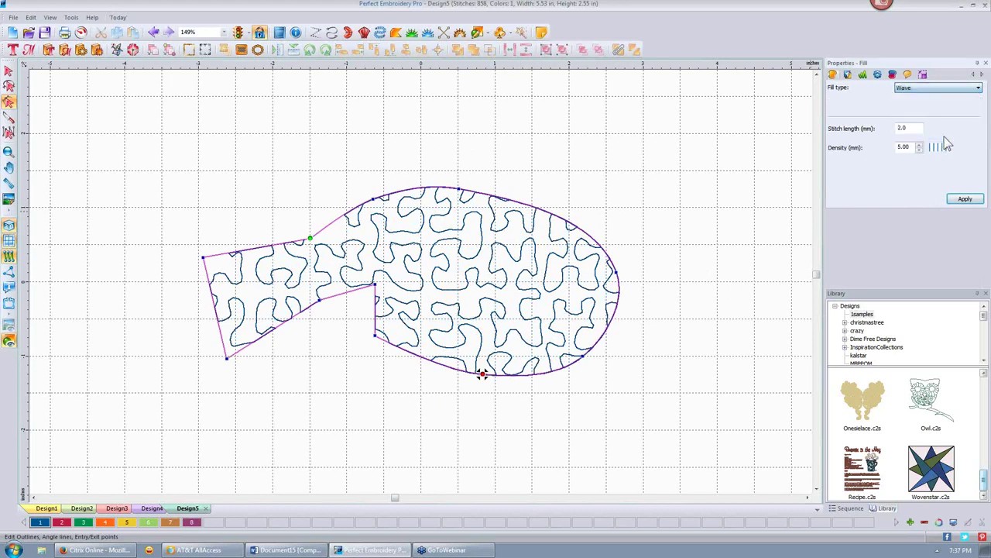
pyautogui.moveTo(911, 147); pyautogui.dragTo(874, 148)
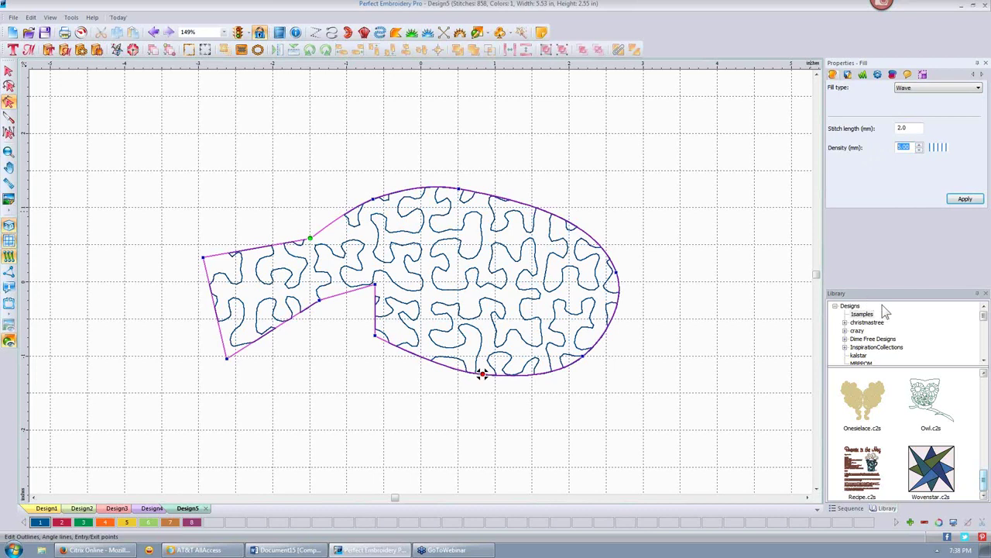
pyautogui.write('2.')
pyautogui.moveTo(913, 128); pyautogui.dragTo(870, 130)
pyautogui.write('3.5')
pyautogui.click(955, 199)
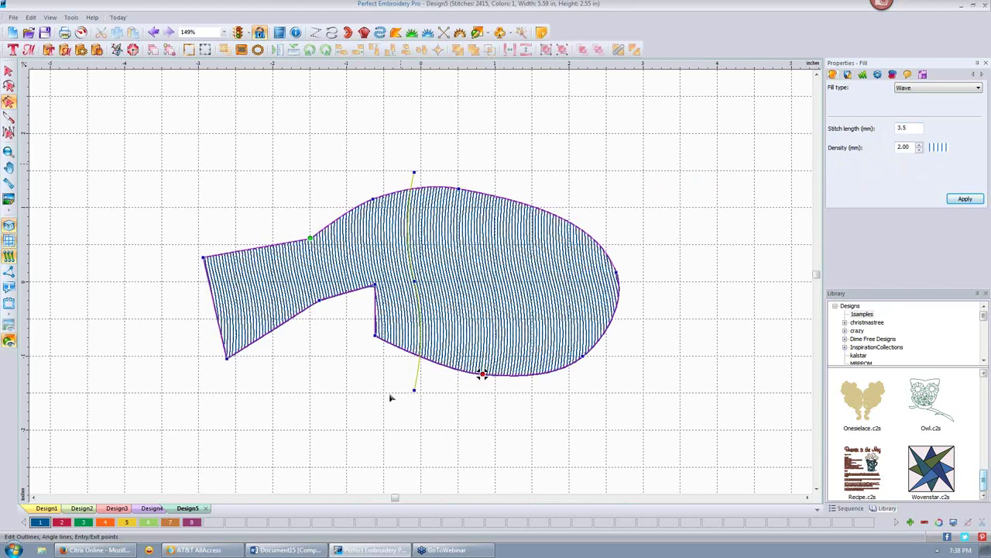
# Reshape the wave guide line by slanting its two ends and adding a point on its upper part, pulled down into the rounded body.
pyautogui.moveTo(416, 394); pyautogui.dragTo(363, 379)
pyautogui.moveTo(416, 173); pyautogui.dragTo(519, 155)
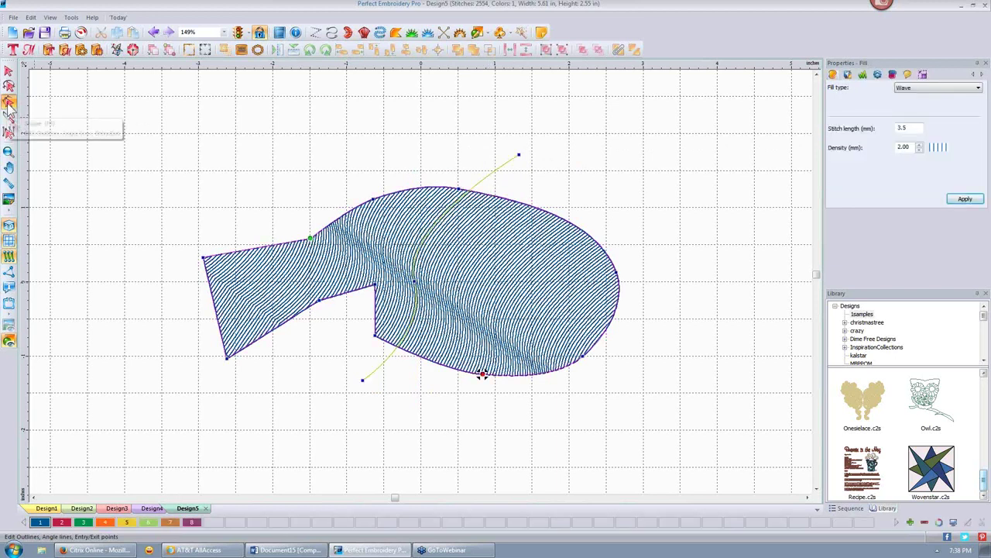
pyautogui.rightClick(481, 182)
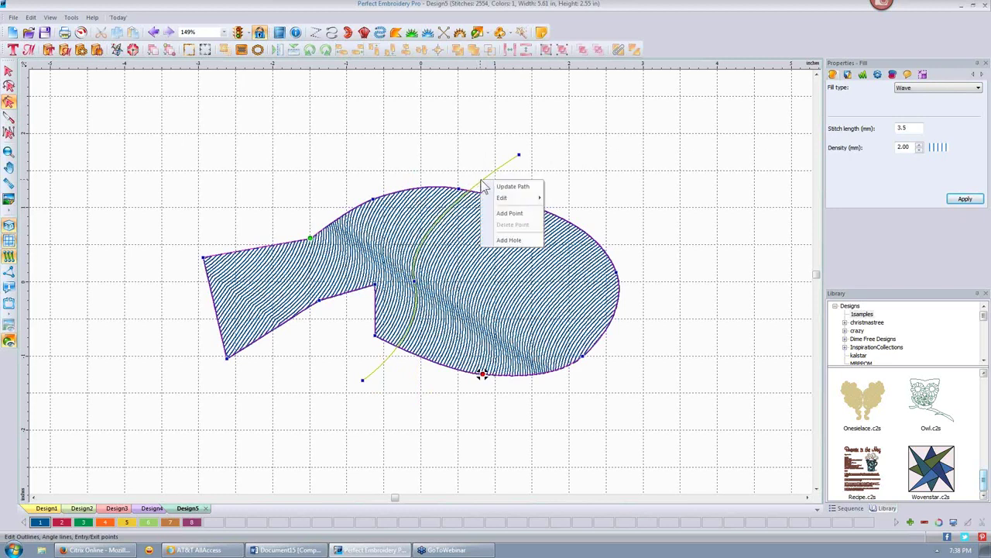
pyautogui.click(511, 214)
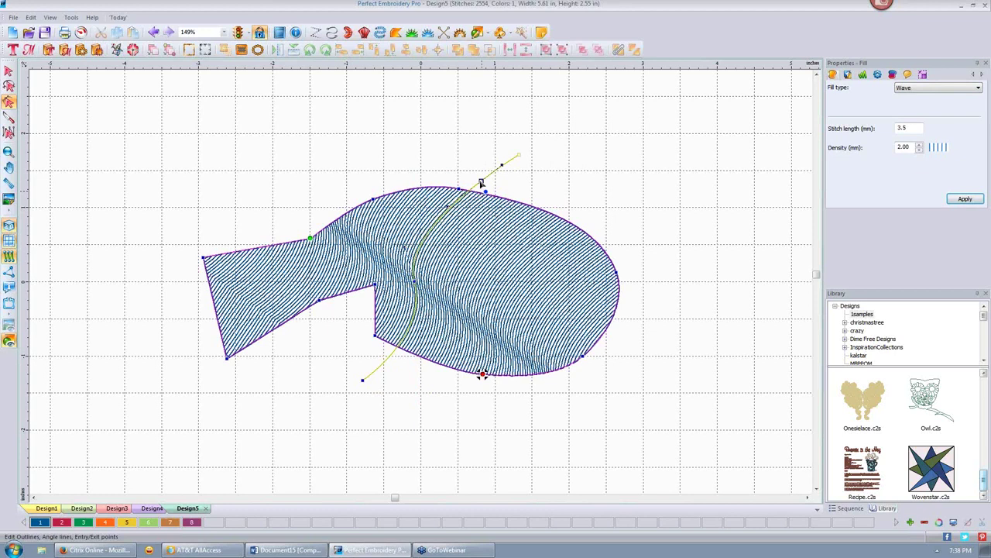
pyautogui.moveTo(481, 182); pyautogui.dragTo(516, 247)
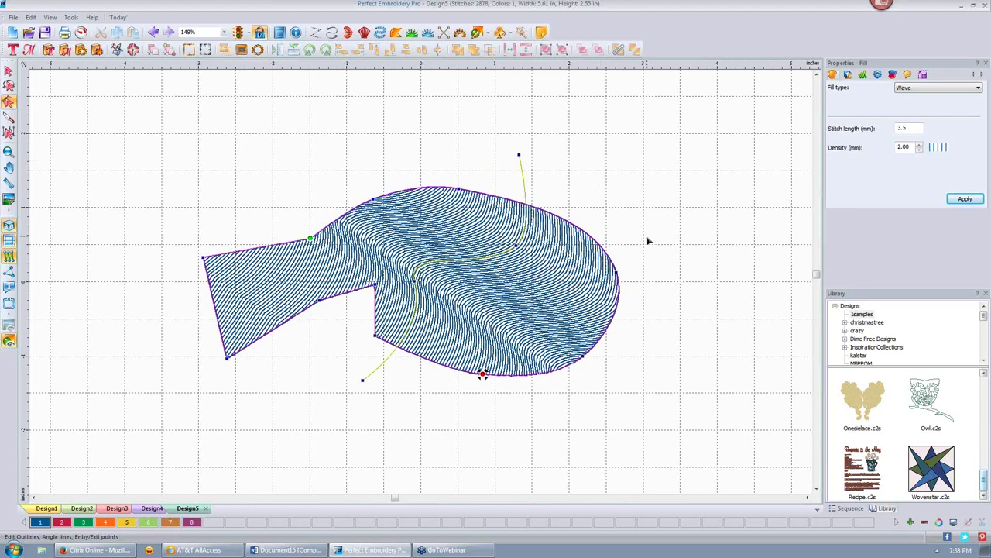
# Change the shape's fill type to Standard with the Brick pattern and apply it.
pyautogui.click(979, 88)
pyautogui.click(979, 88)
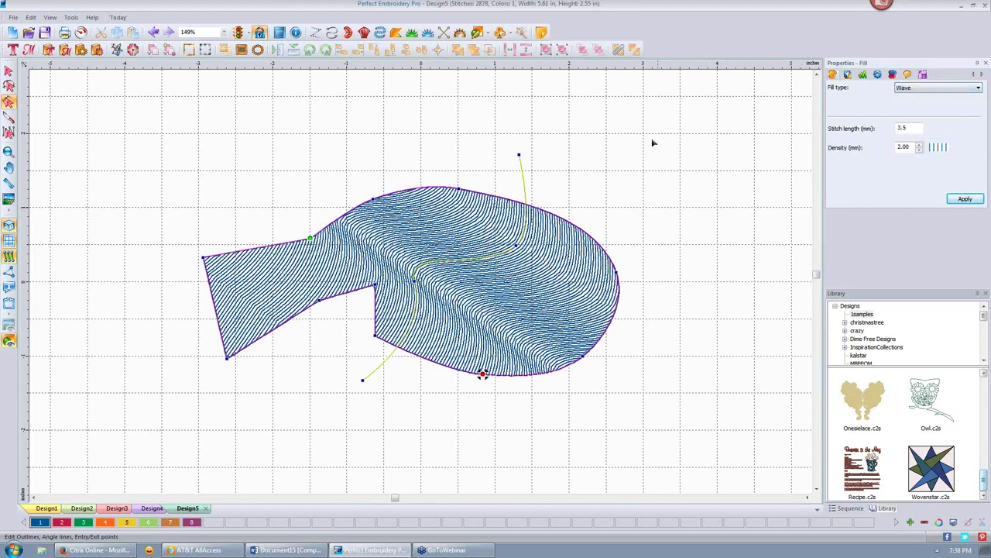
pyautogui.click(979, 87)
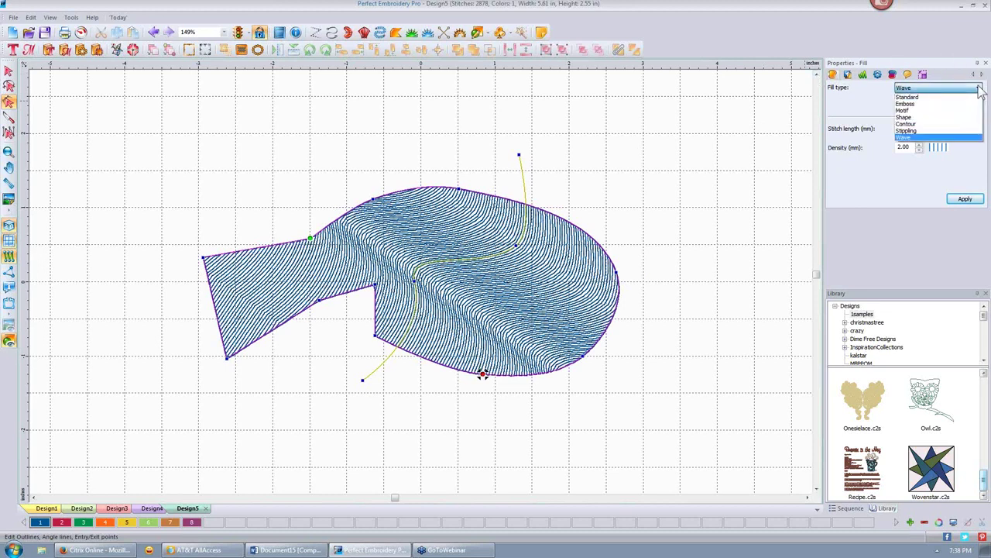
pyautogui.click(926, 97)
pyautogui.click(903, 109)
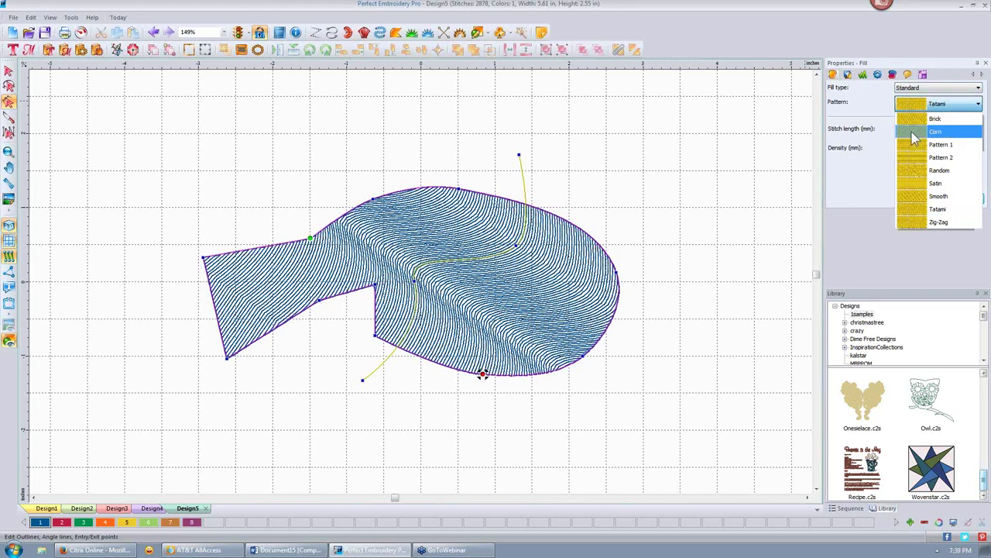
pyautogui.click(912, 124)
pyautogui.click(965, 199)
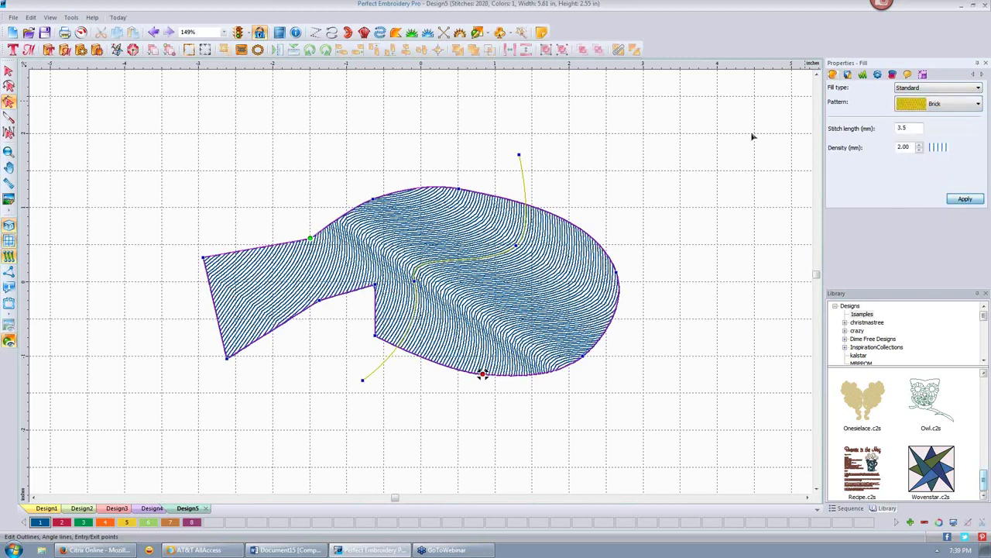
# Set the density of the Brick fill to 0.5 mm, apply it, and deselect the shape.
pyautogui.moveTo(913, 147); pyautogui.dragTo(872, 149)
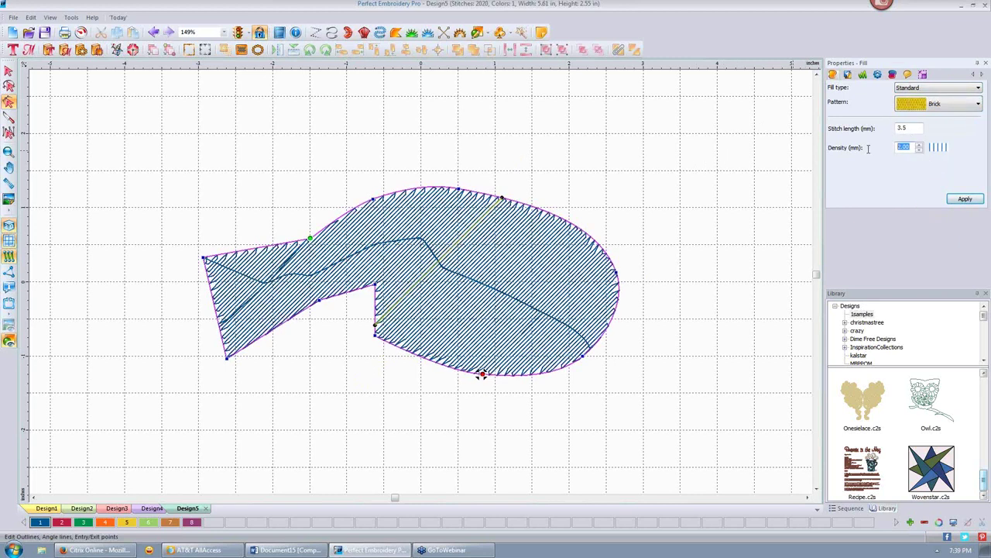
pyautogui.write('.5')
pyautogui.click(966, 200)
pyautogui.click(651, 202)
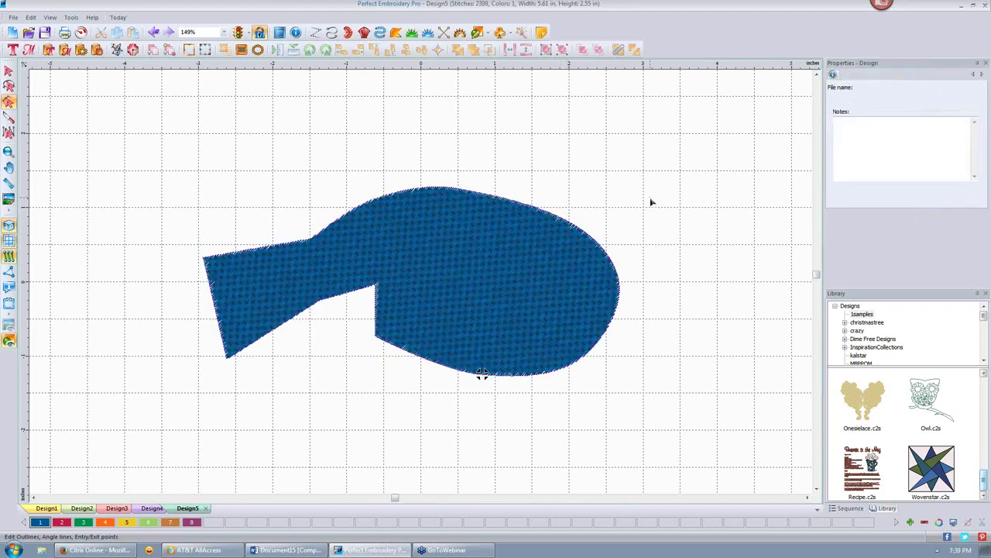
# Select the Brick-filled shape and move the lower end of its angle line along the bottom edge so the line runs nearly vertical.
pyautogui.click(473, 264)
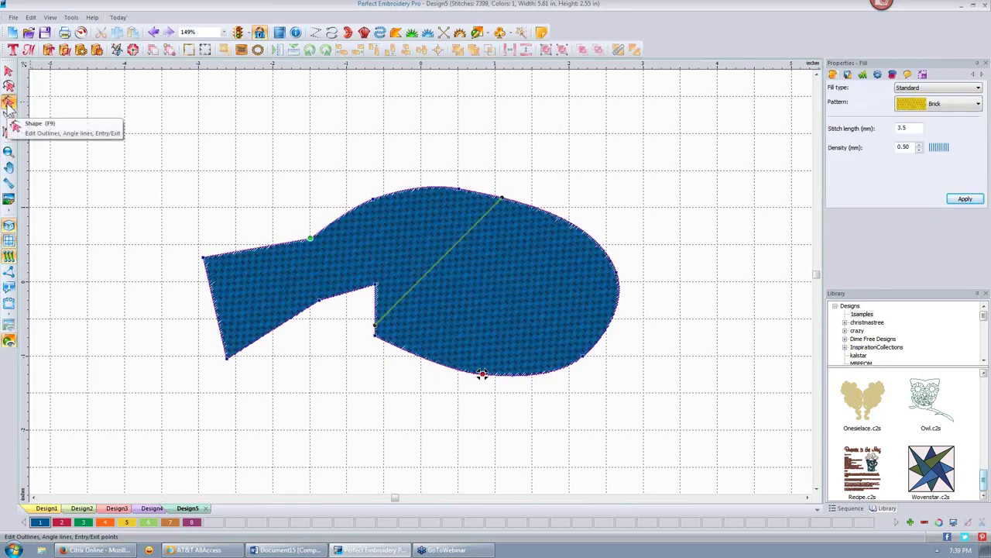
pyautogui.moveTo(378, 330); pyautogui.dragTo(513, 375)
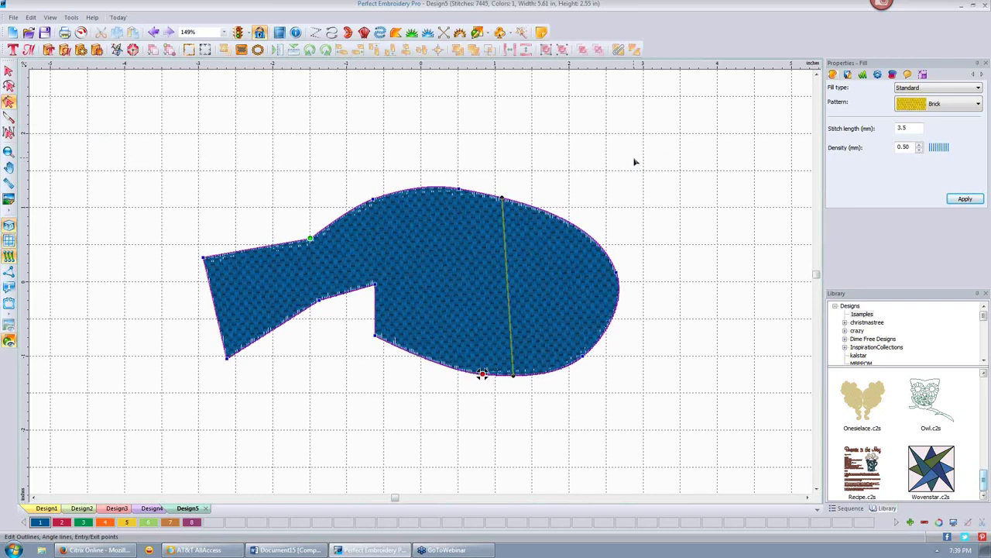
# Give the Brick-filled shape an Absolute pull compensation of 2 mm on both sides, apply it, and deselect the shape.
pyautogui.click(879, 74)
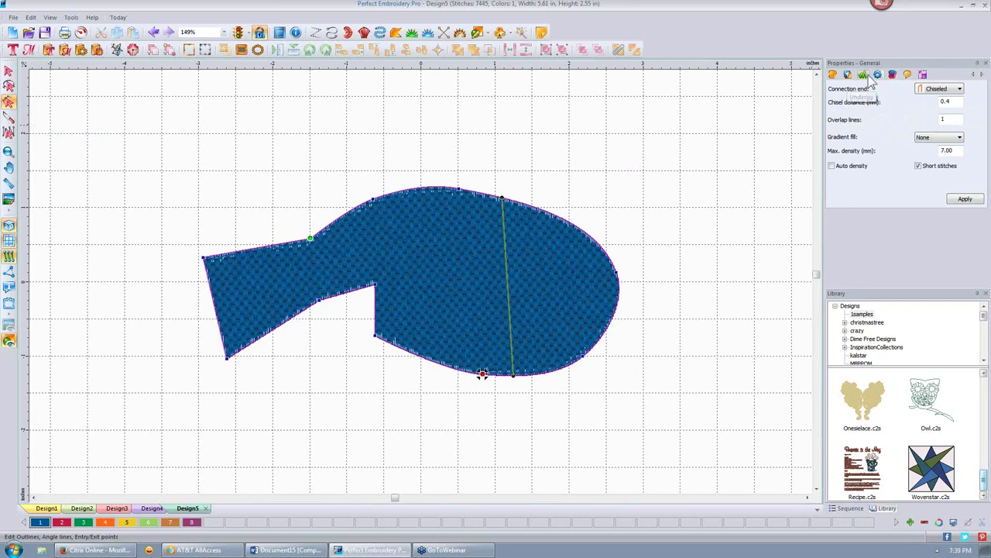
pyautogui.click(863, 75)
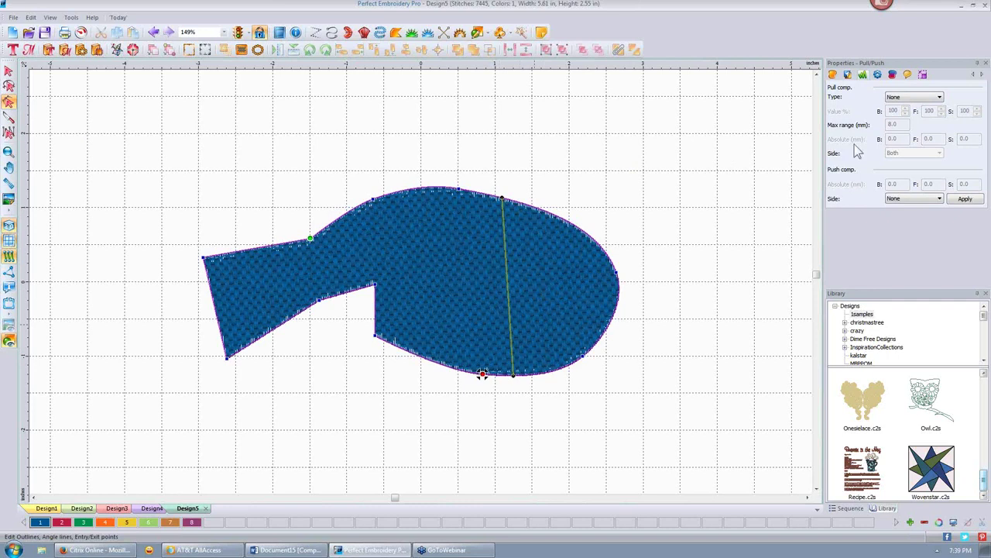
pyautogui.click(939, 98)
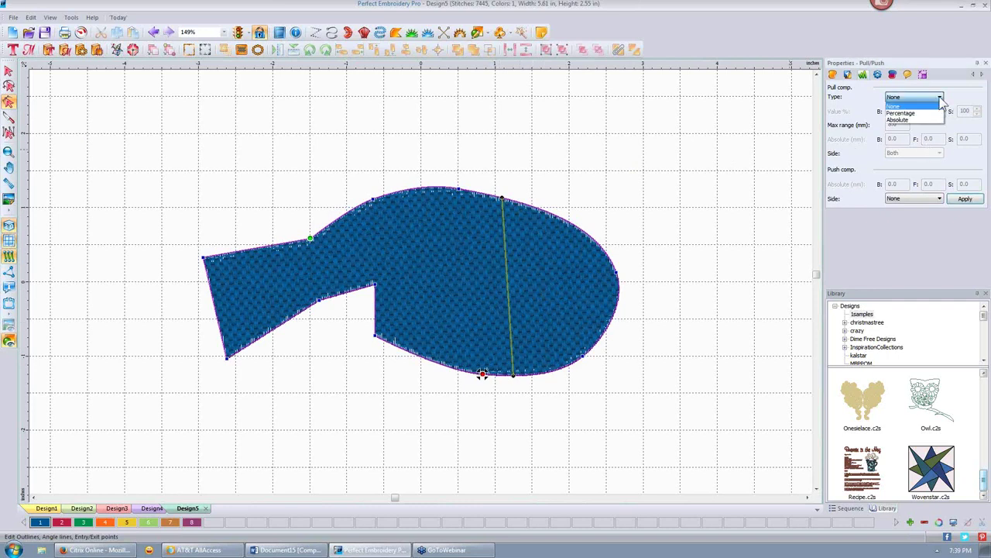
pyautogui.click(909, 113)
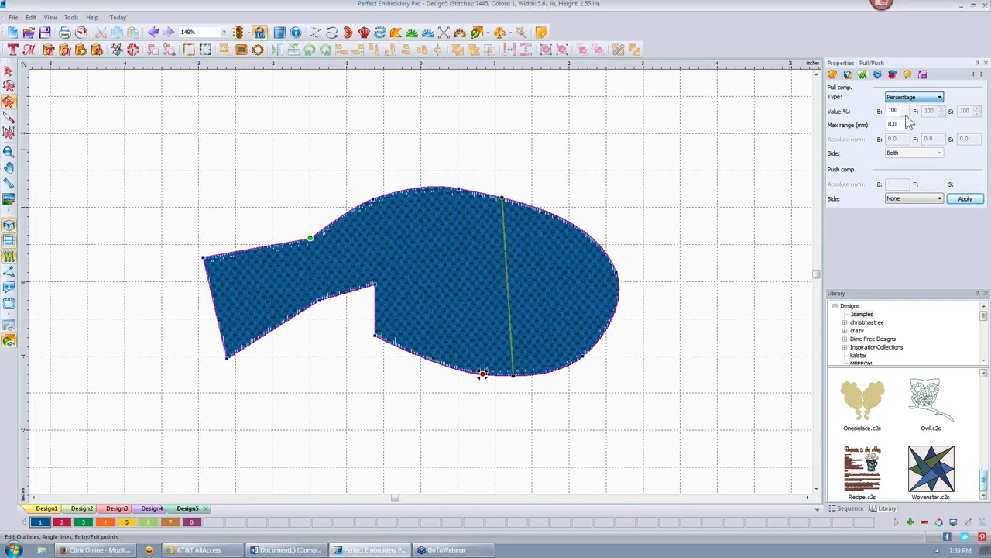
pyautogui.click(939, 98)
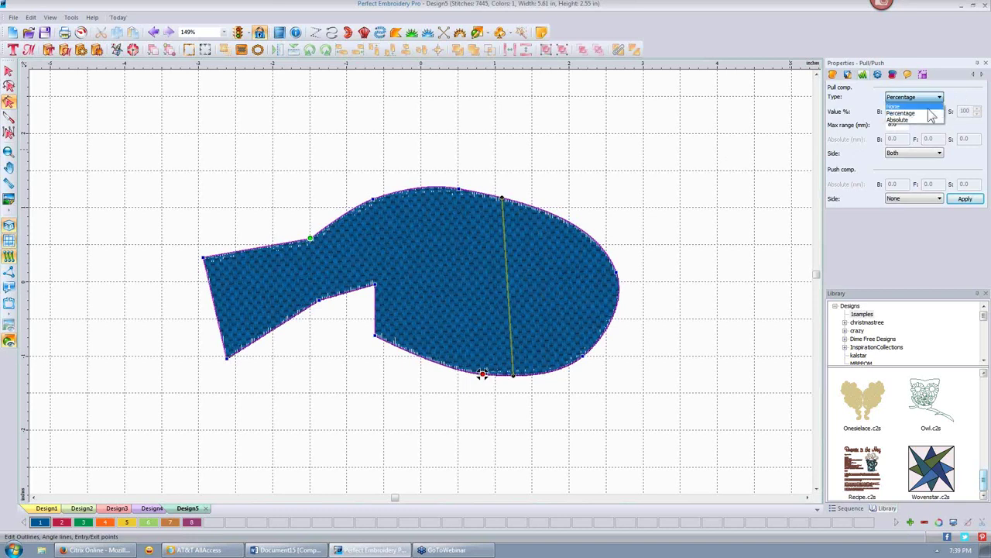
pyautogui.click(924, 121)
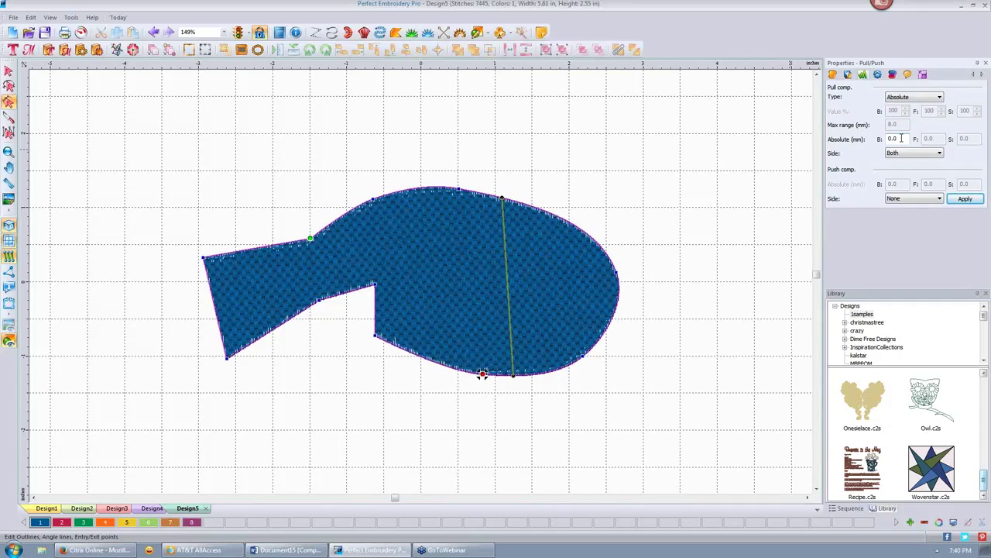
pyautogui.doubleClick(900, 139)
pyautogui.write('2')
pyautogui.click(964, 200)
pyautogui.click(609, 147)
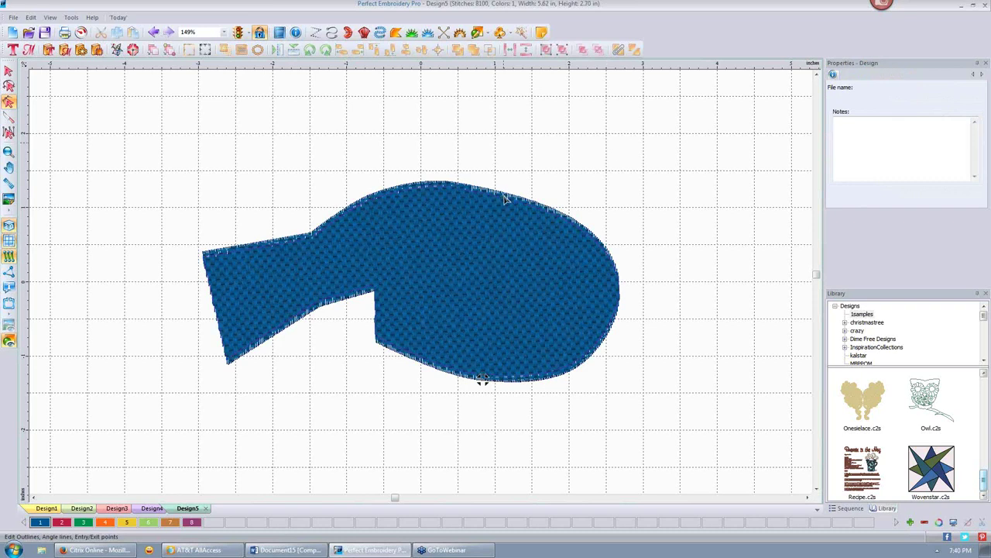
# Select the shape, set its push compensation to Both sides with an absolute value of 5 mm, and apply it.
pyautogui.click(488, 250)
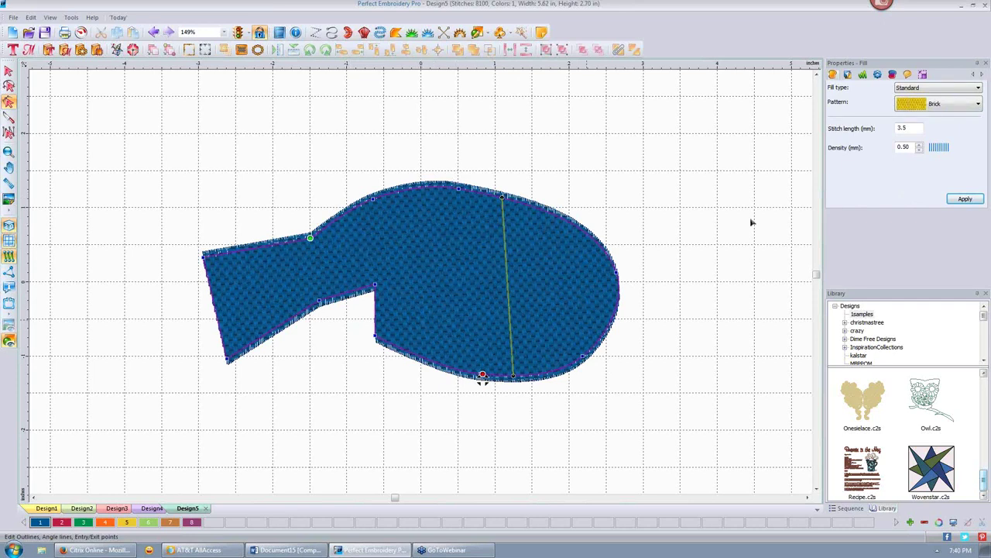
pyautogui.click(863, 76)
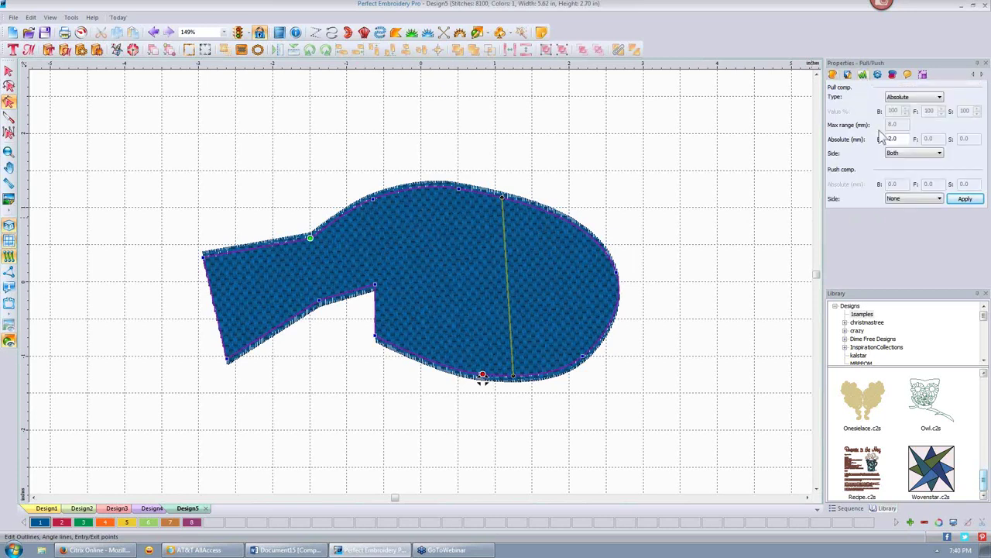
pyautogui.click(940, 199)
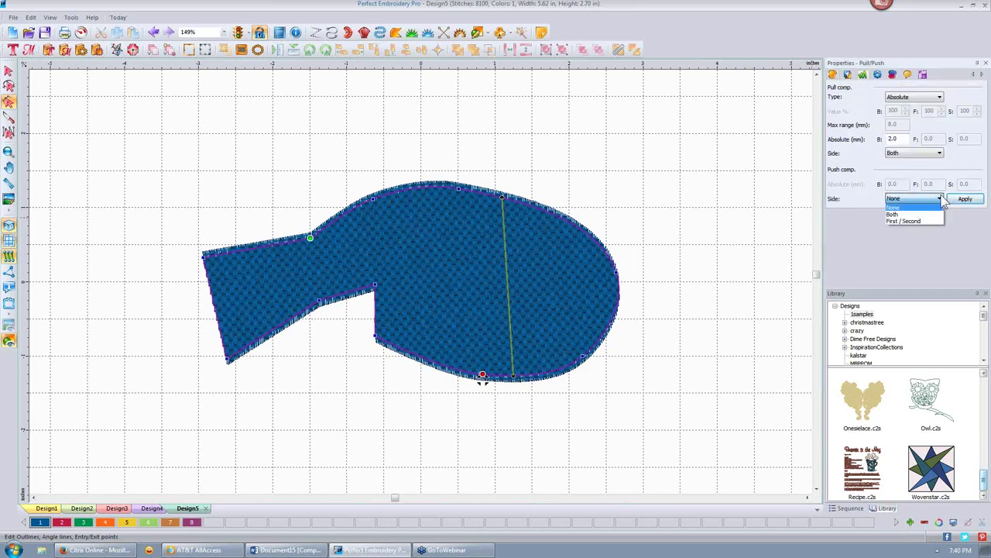
pyautogui.click(896, 214)
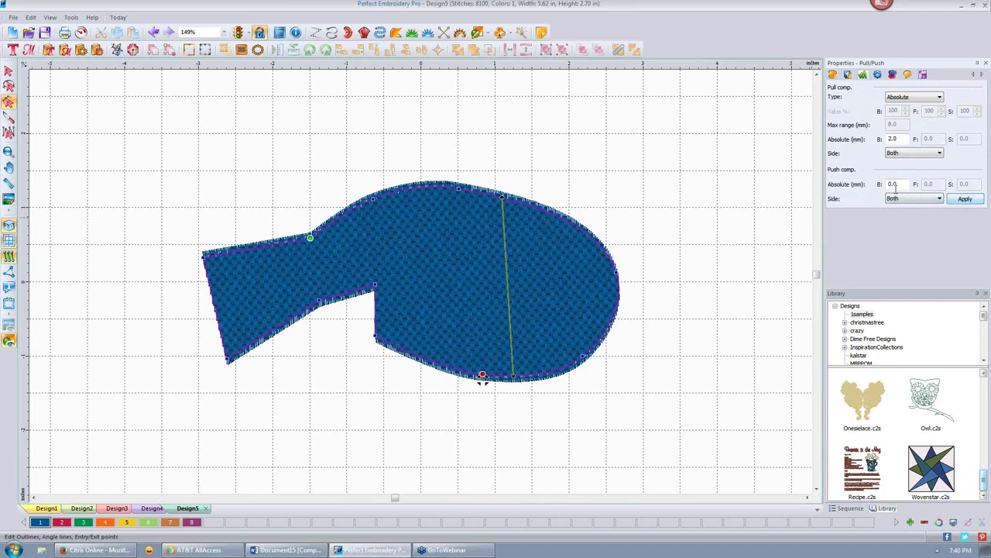
pyautogui.moveTo(900, 184); pyautogui.dragTo(880, 186)
pyautogui.write('1')
pyautogui.write('6')
pyautogui.write('.')
pyautogui.click(963, 199)
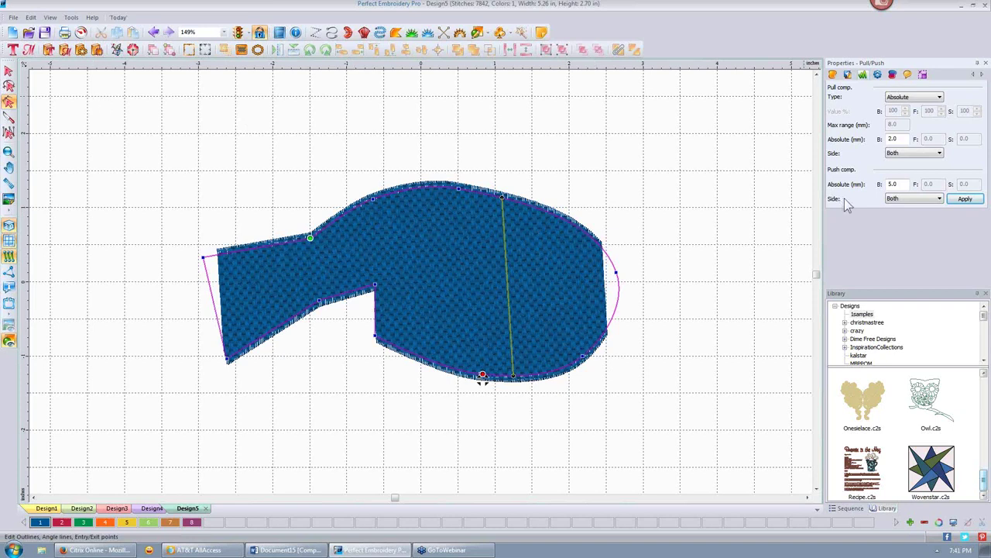
# Add Full Lattice underlay with Edge travel to the shape and apply it.
pyautogui.click(847, 74)
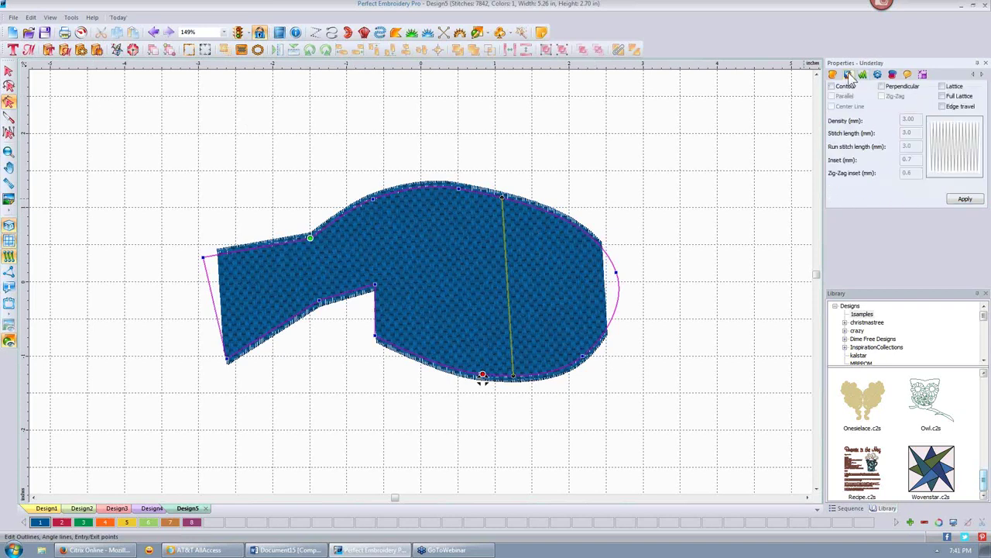
pyautogui.click(941, 106)
pyautogui.click(942, 96)
pyautogui.click(965, 199)
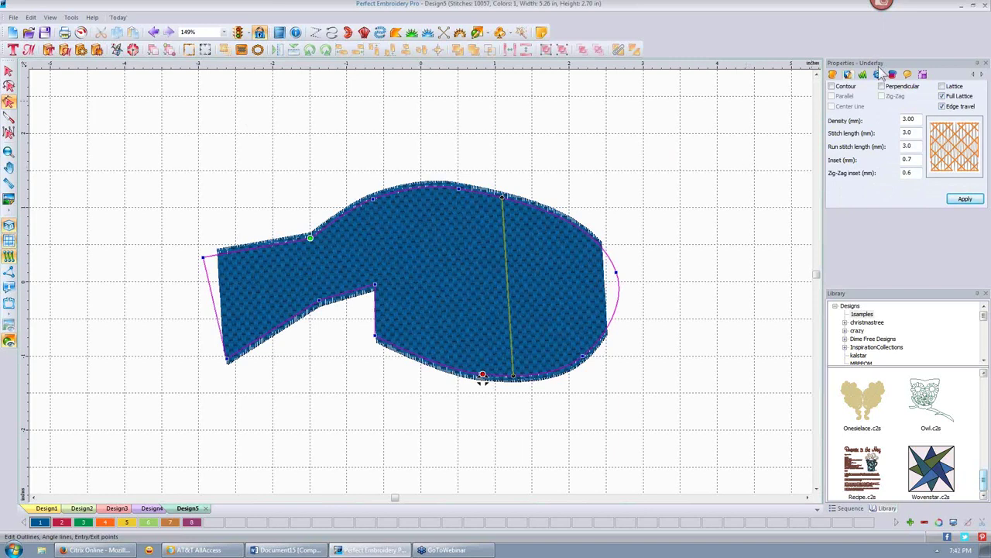
# Change the fill's connection end to Square, apply it, and deselect the shape.
pyautogui.click(879, 75)
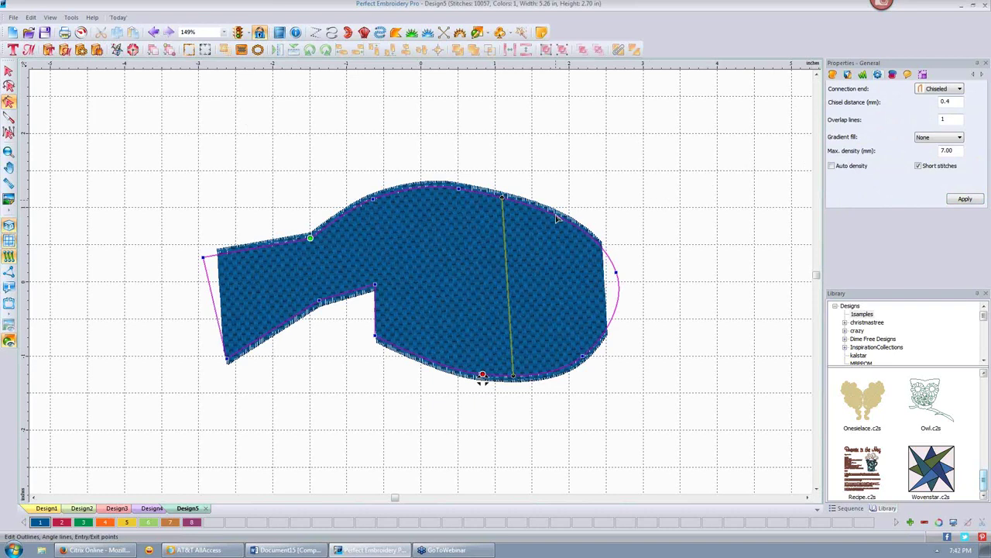
pyautogui.scroll(2, 557, 218)
pyautogui.scroll(2, 602, 198)
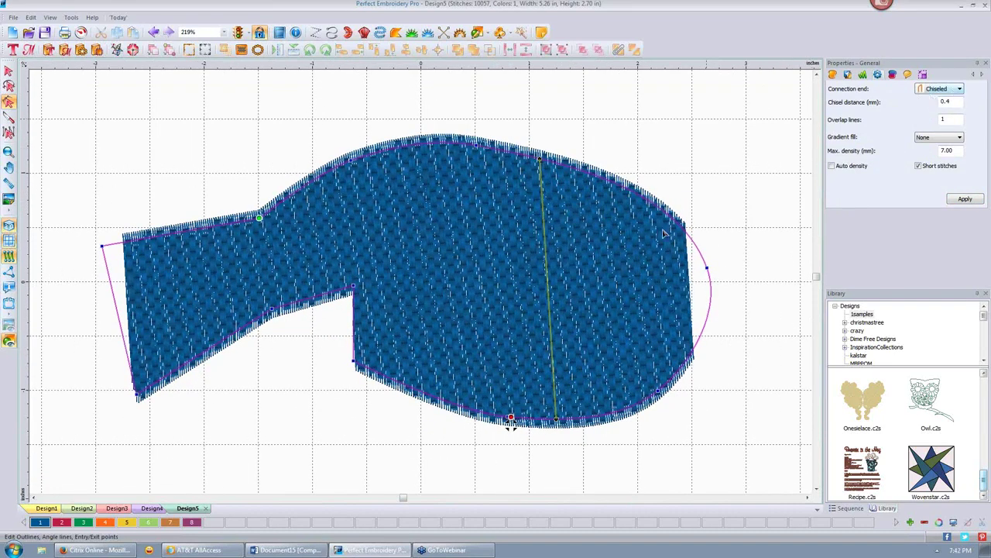
pyautogui.click(958, 89)
pyautogui.click(933, 107)
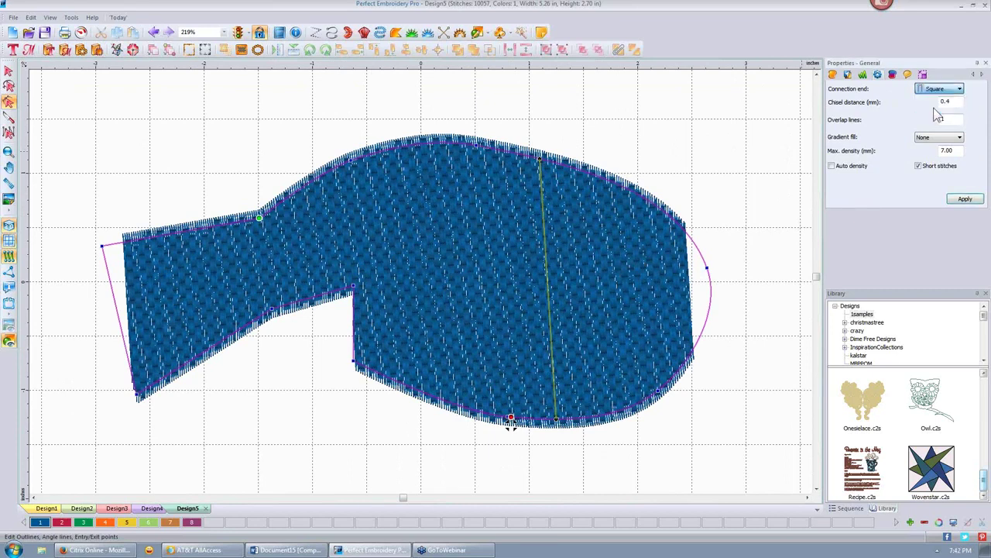
pyautogui.click(965, 200)
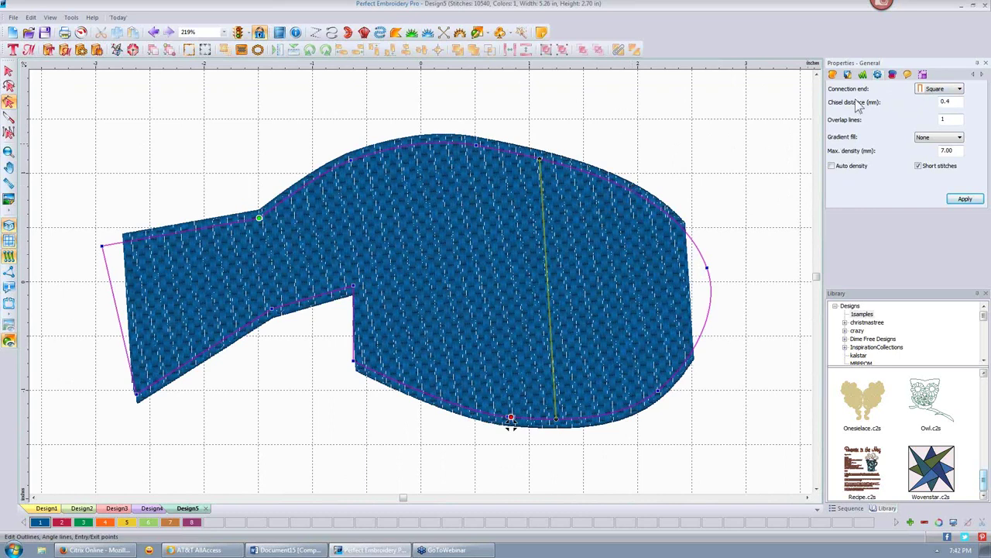
pyautogui.click(960, 89)
pyautogui.click(961, 92)
pyautogui.click(664, 131)
# Run through the shape's stitch-out simulation from the underlay to the last fill stitch, and close the simulation.
pyautogui.click(589, 159)
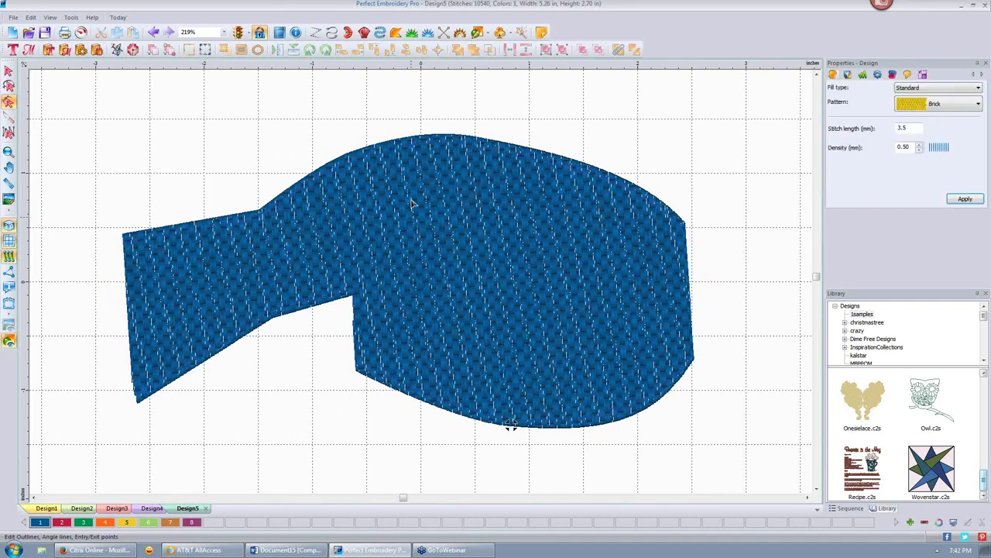
pyautogui.click(9, 71)
pyautogui.click(409, 218)
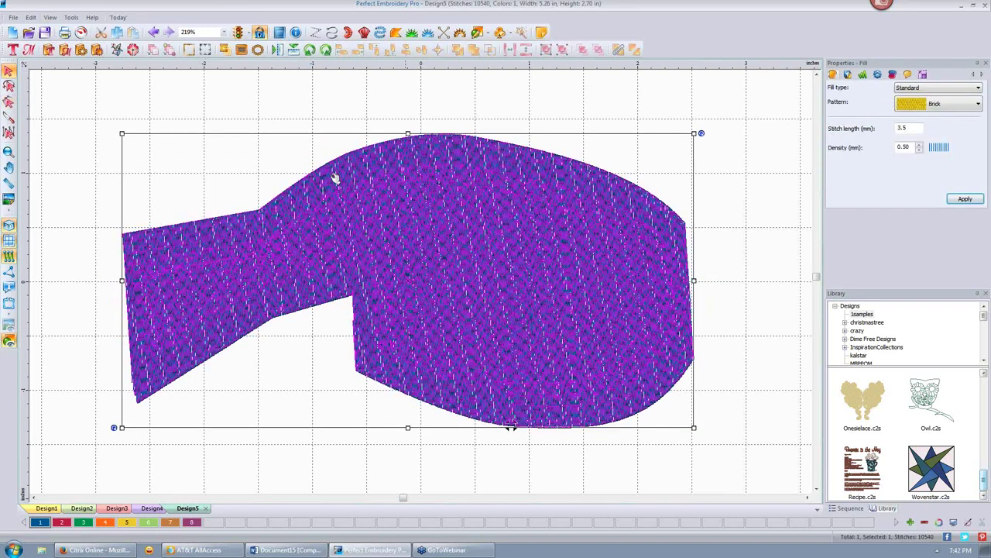
pyautogui.click(184, 98)
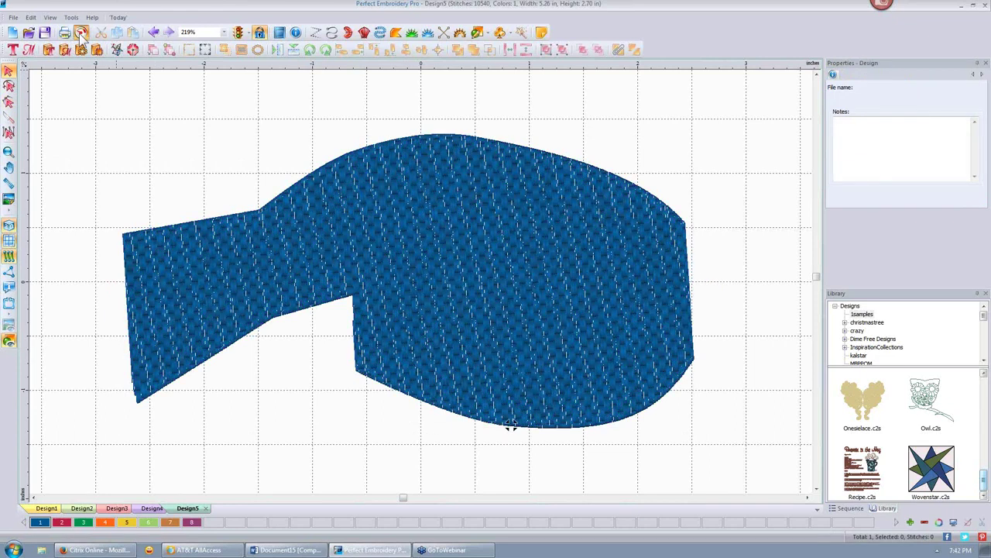
pyautogui.click(81, 33)
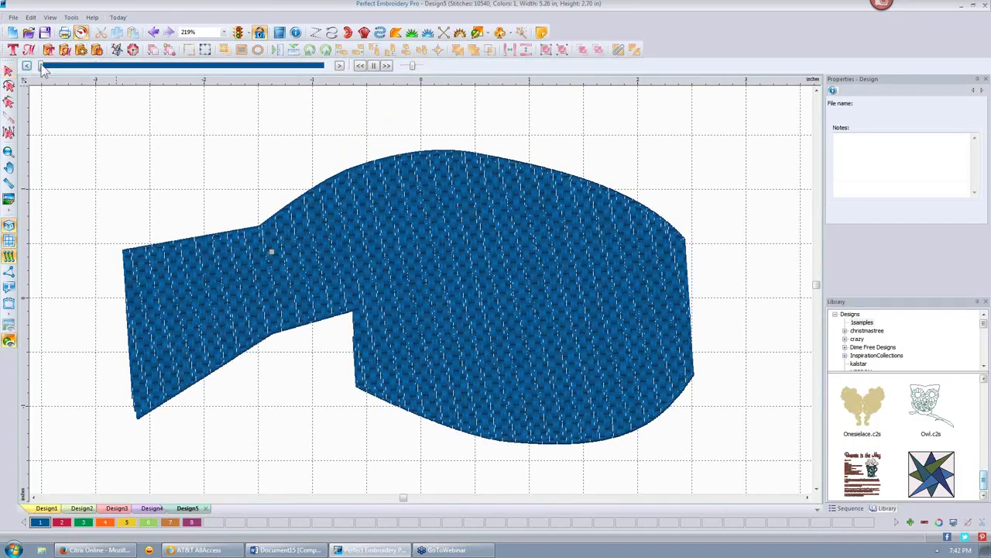
pyautogui.moveTo(48, 68); pyautogui.dragTo(66, 67)
pyautogui.moveTo(85, 64); pyautogui.dragTo(304, 70)
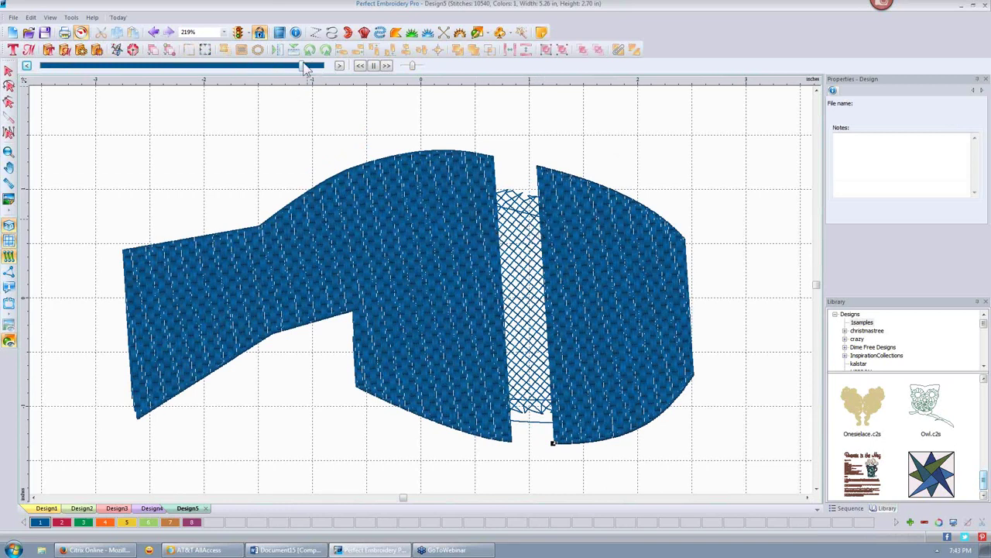
pyautogui.moveTo(310, 68); pyautogui.dragTo(328, 68)
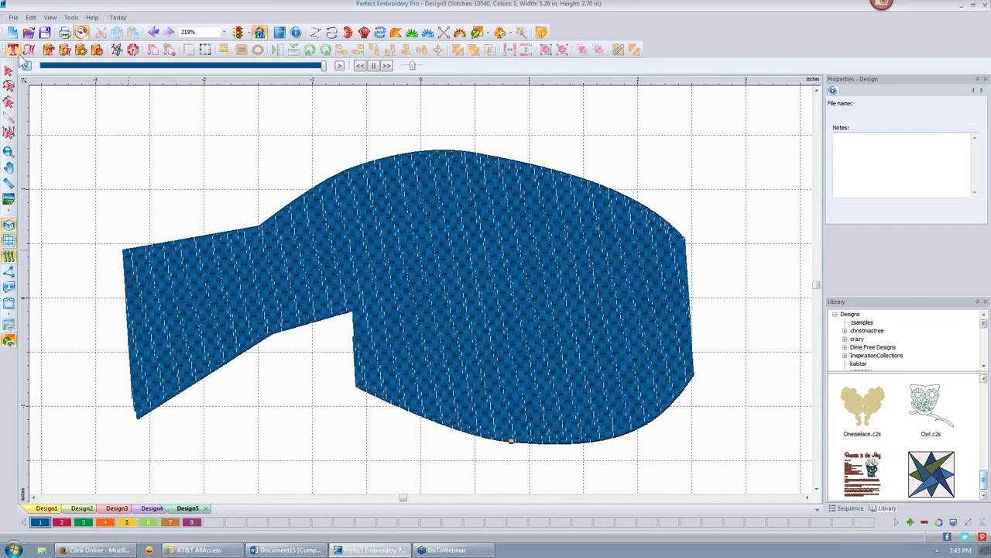
pyautogui.click(80, 32)
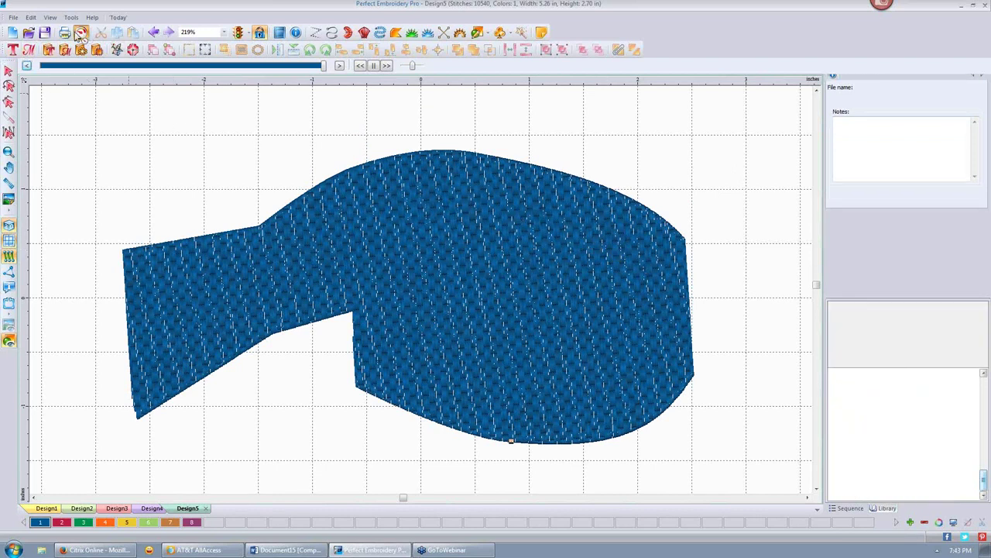
# Select the shape, set its gradient fill to Convex, apply it, and deselect the shape.
pyautogui.click(9, 70)
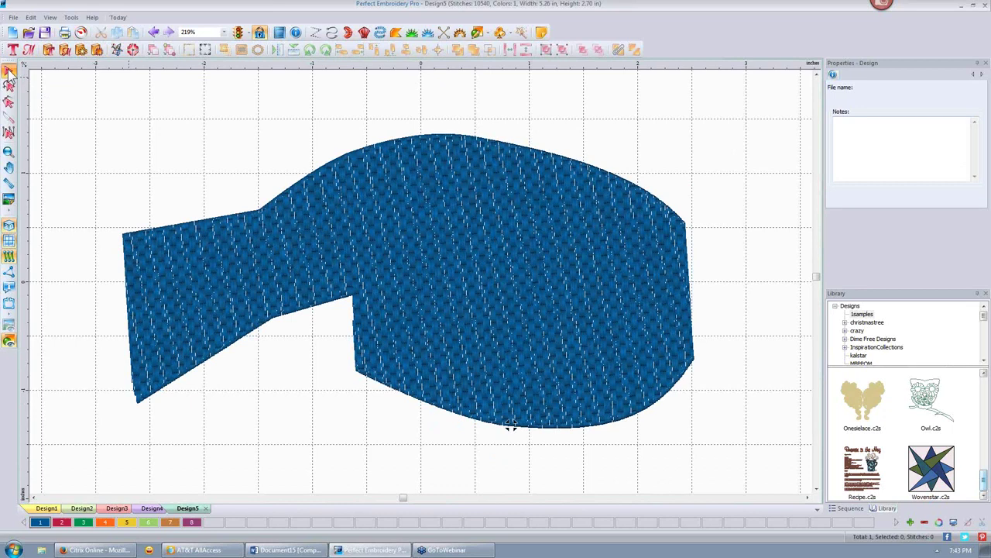
pyautogui.click(548, 225)
pyautogui.click(880, 75)
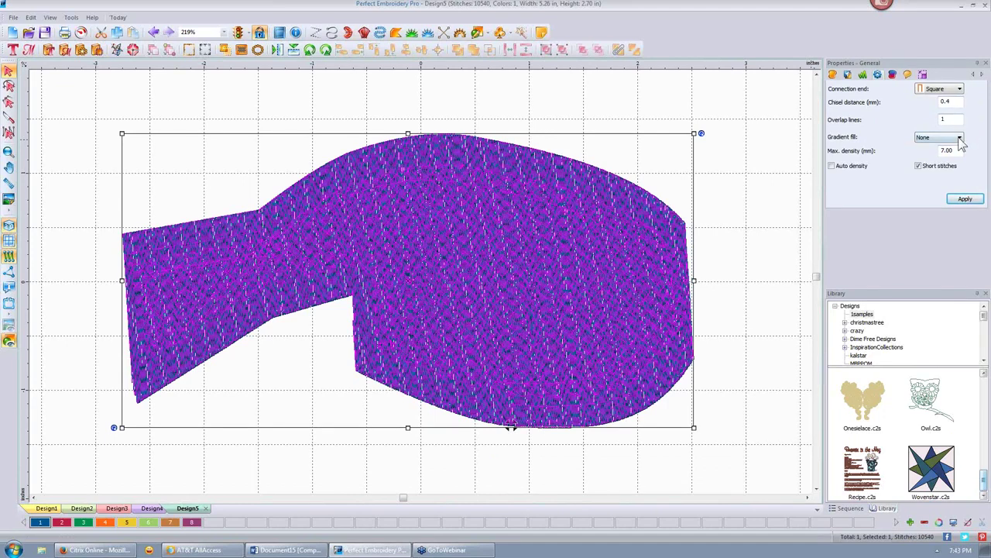
pyautogui.click(960, 138)
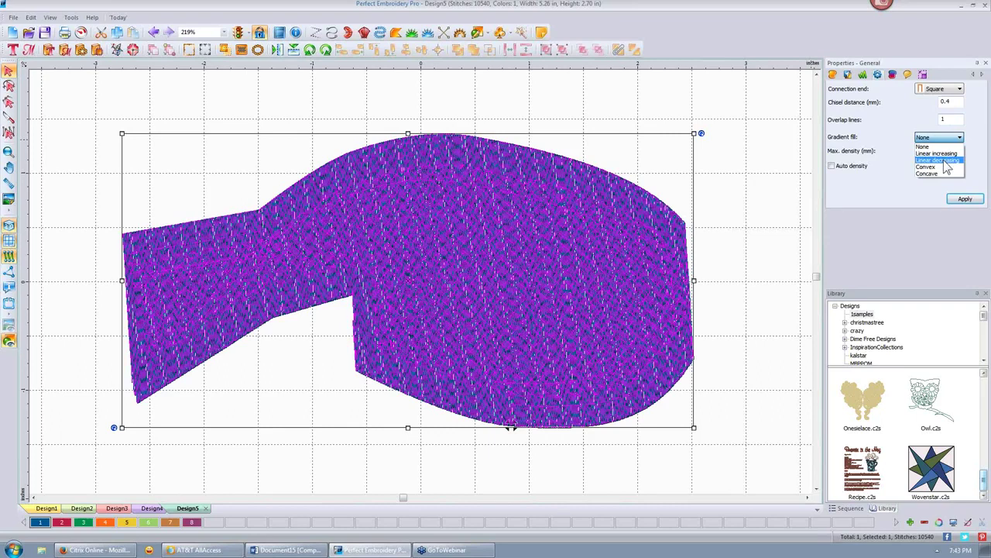
pyautogui.click(881, 191)
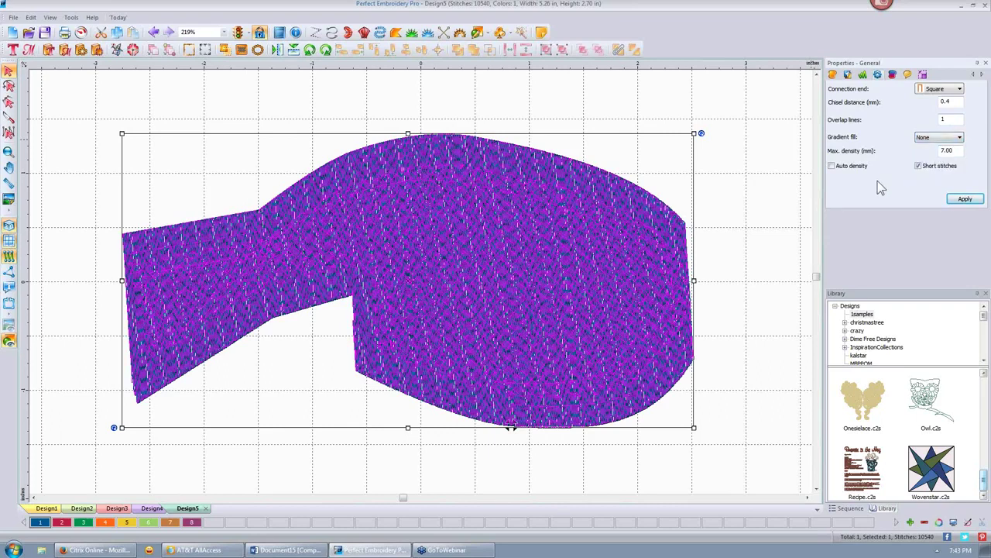
pyautogui.click(958, 138)
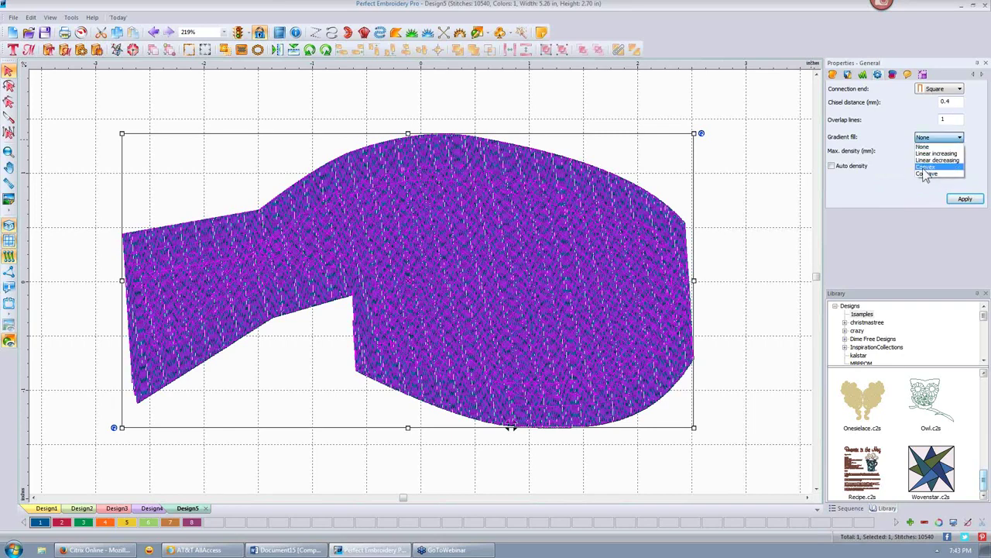
pyautogui.click(925, 167)
pyautogui.click(958, 198)
pyautogui.click(781, 155)
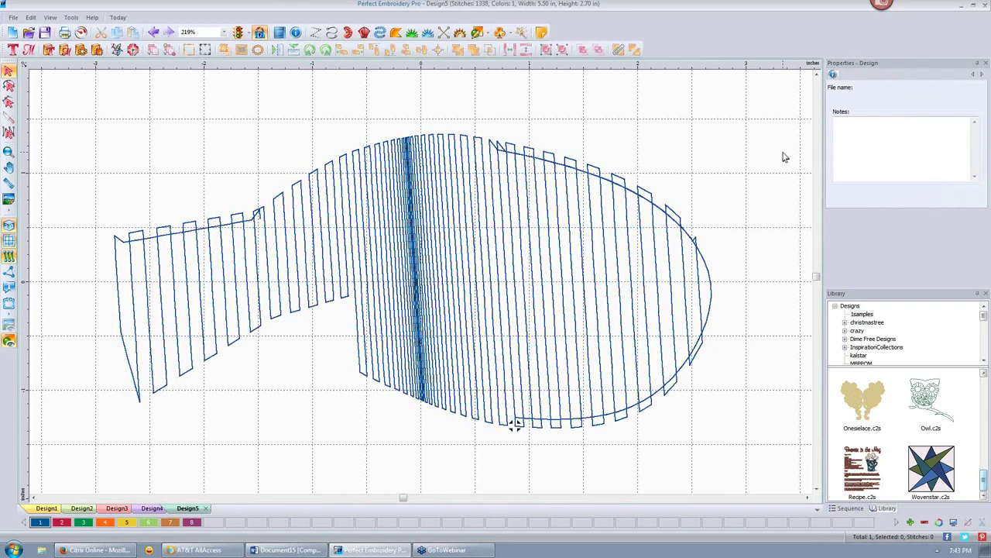
# Select the gradient-filled shape, set its maximum density to 1 mm, and apply it.
pyautogui.click(484, 170)
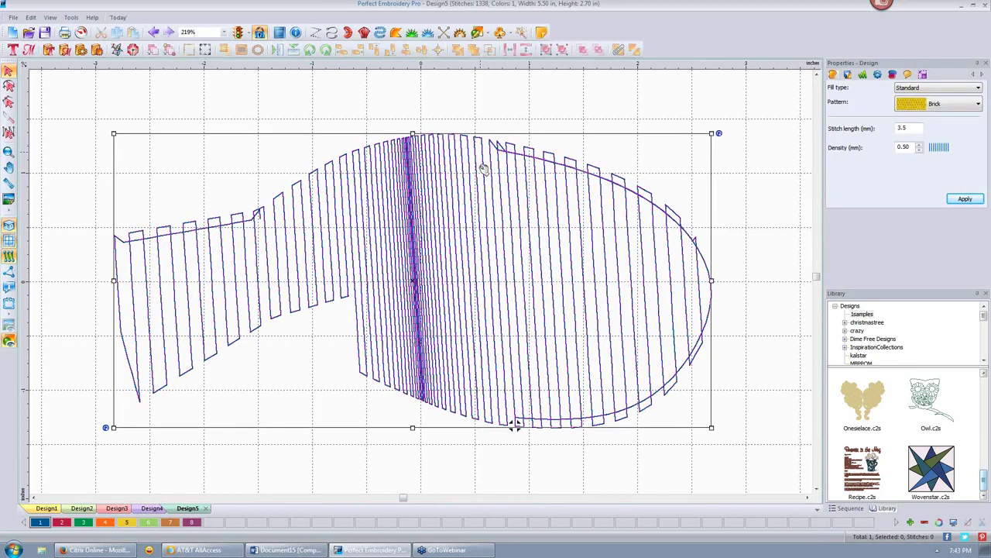
pyautogui.click(878, 75)
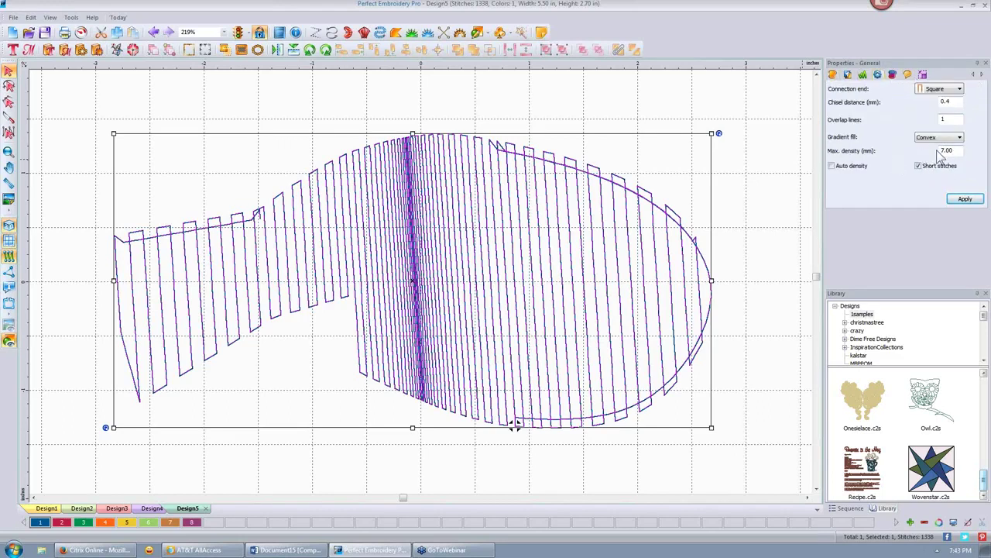
pyautogui.moveTo(954, 151); pyautogui.dragTo(923, 150)
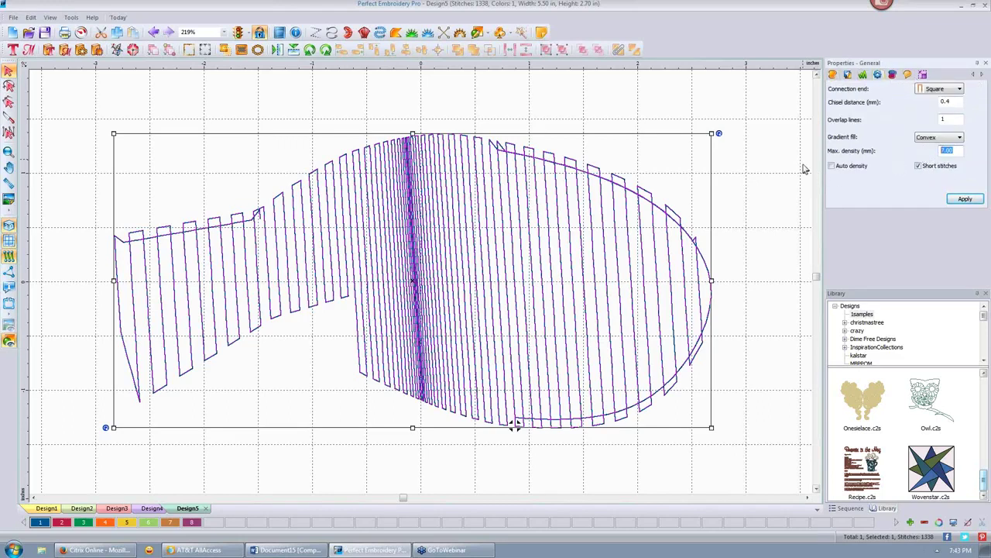
pyautogui.write('1.')
pyautogui.click(964, 200)
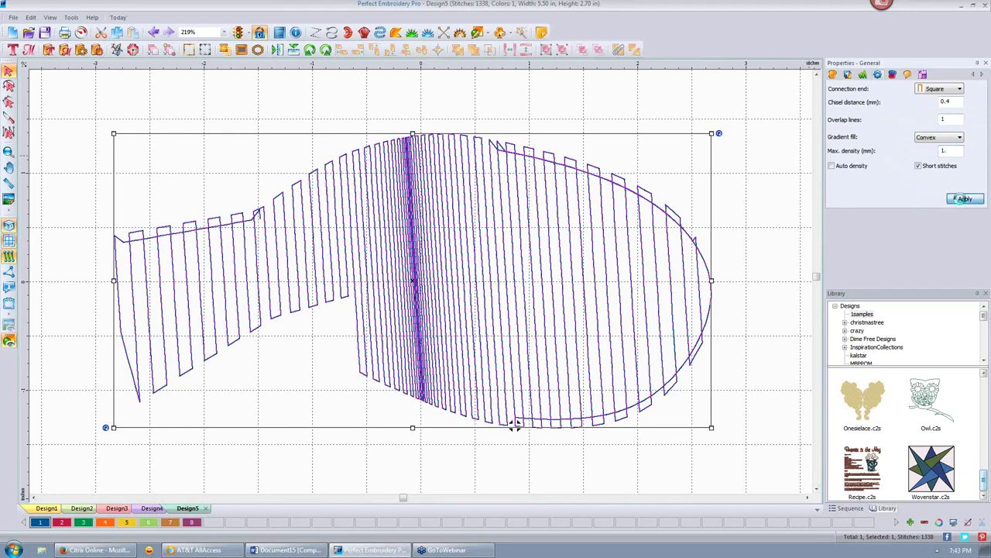
# Inspect the gradient-filled shape's fill and general settings and its stitches at different magnifications, ending with the shape deselected.
pyautogui.click(740, 127)
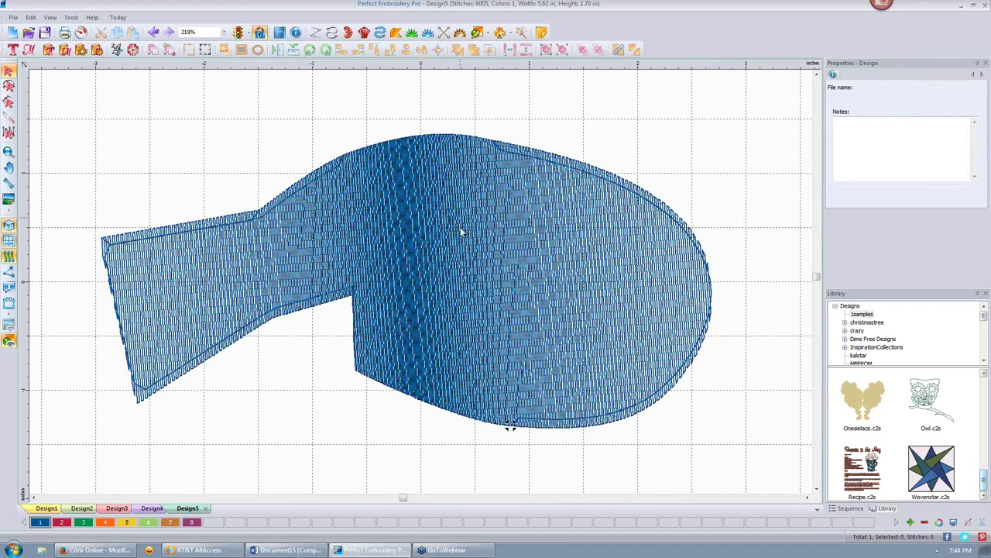
pyautogui.click(556, 226)
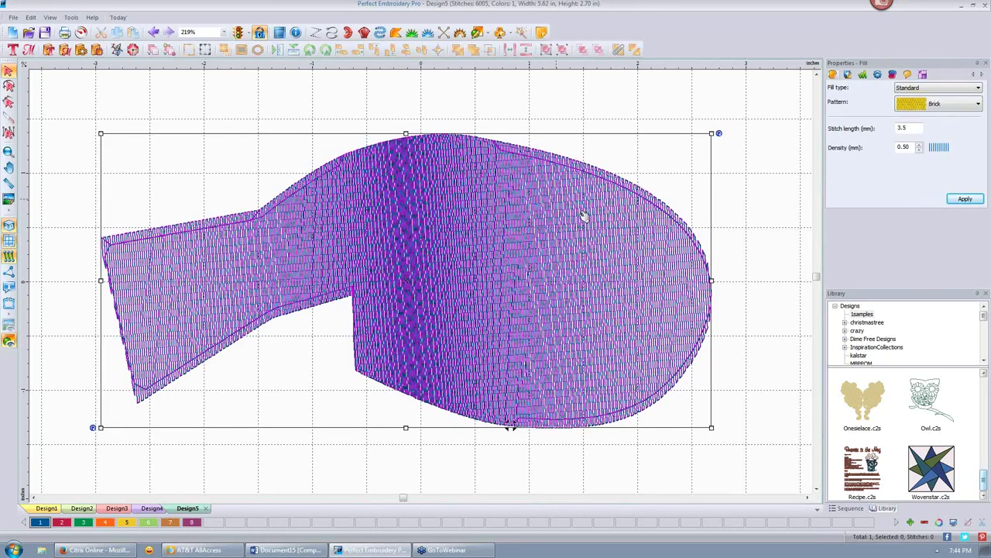
pyautogui.click(878, 74)
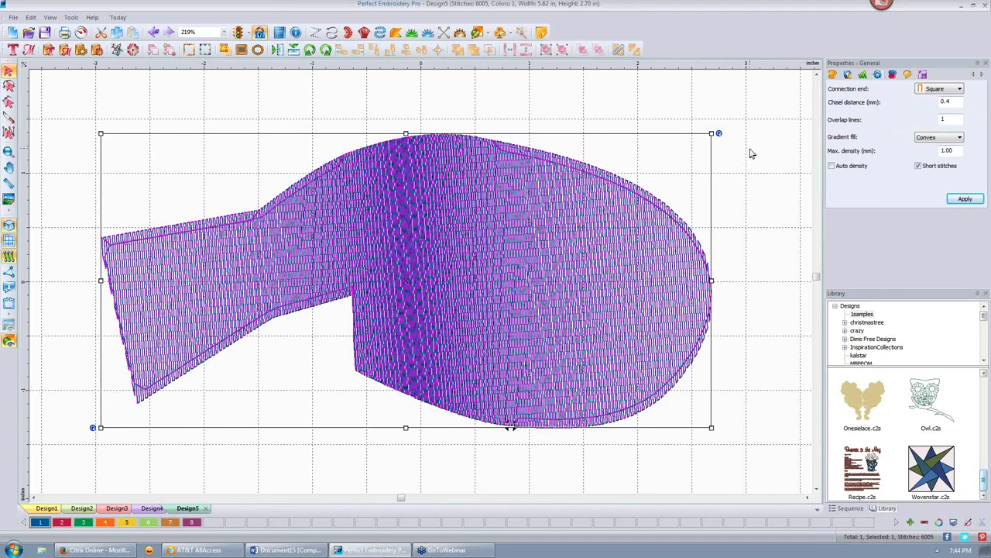
pyautogui.scroll(-2, 750, 153)
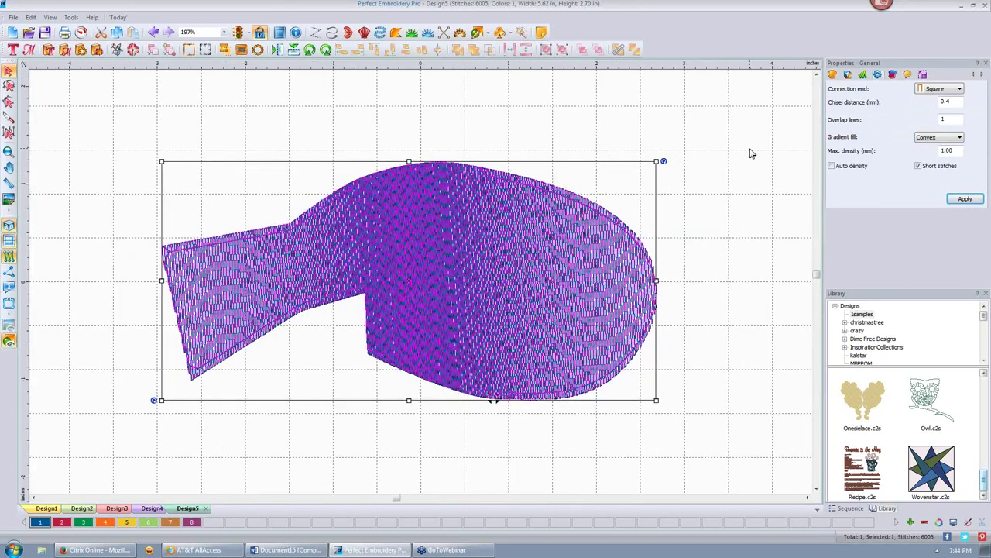
pyautogui.scroll(-1, 750, 154)
pyautogui.scroll(2, 748, 152)
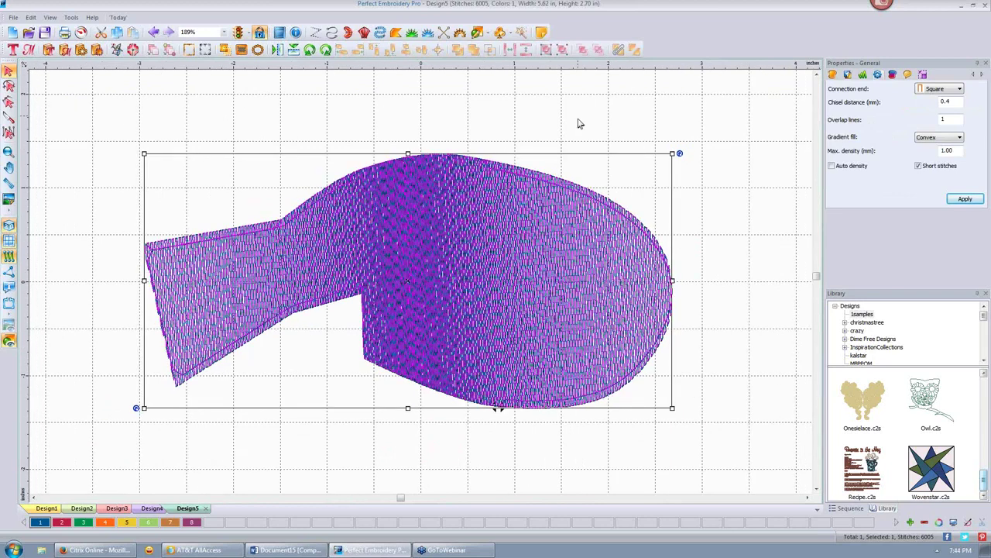
pyautogui.click(577, 124)
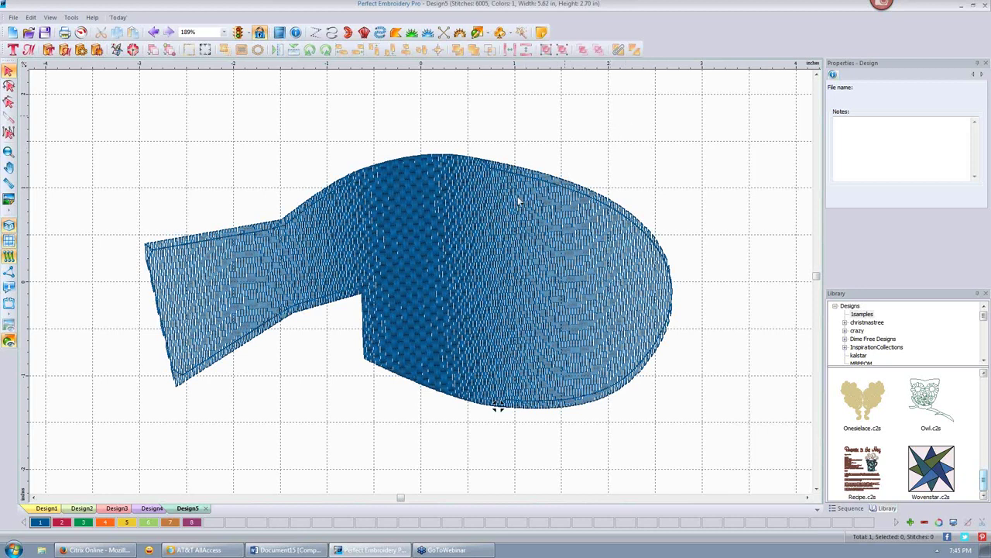
# Create an outline around the gradient-filled shape, entering a value of 1.20.
pyautogui.click(485, 228)
pyautogui.rightClick(465, 226)
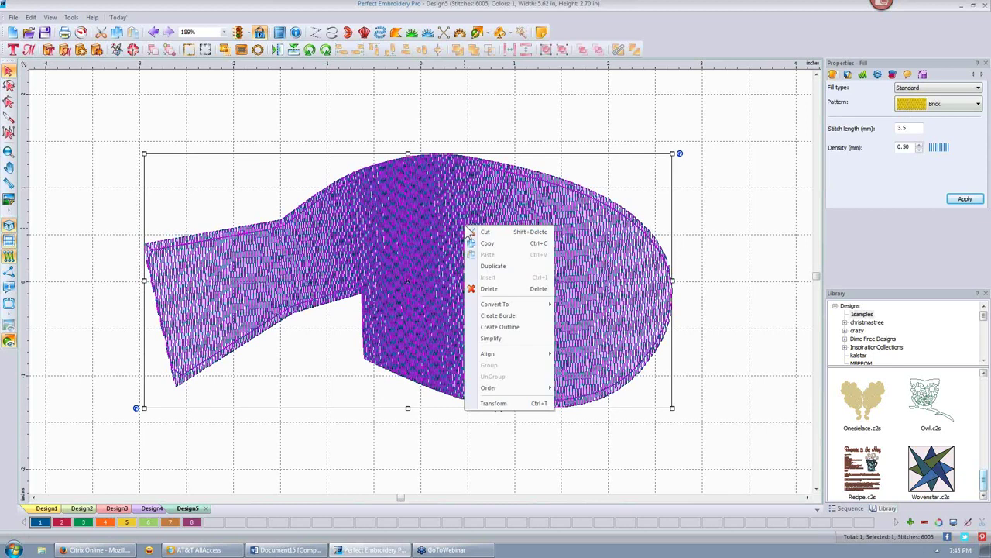
pyautogui.click(503, 329)
pyautogui.write('1.20')
pyautogui.click(519, 306)
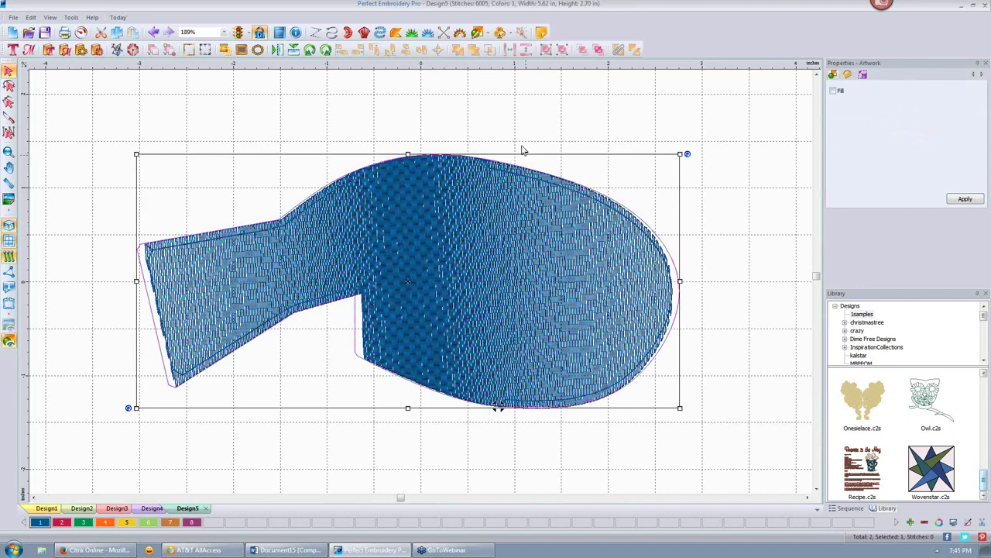
# Delete the original gradient-filled shape and keep only its outline.
pyautogui.click(532, 234)
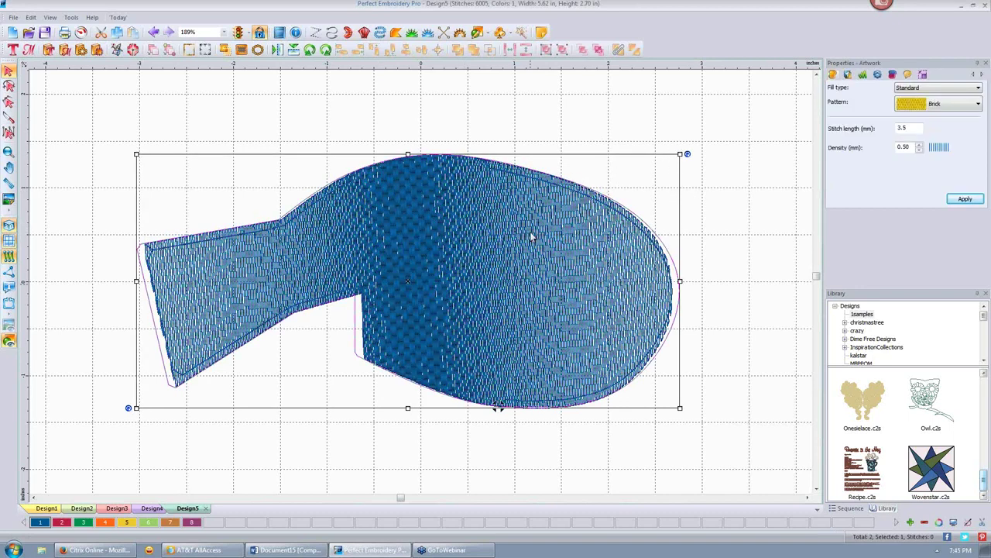
pyautogui.click(534, 236)
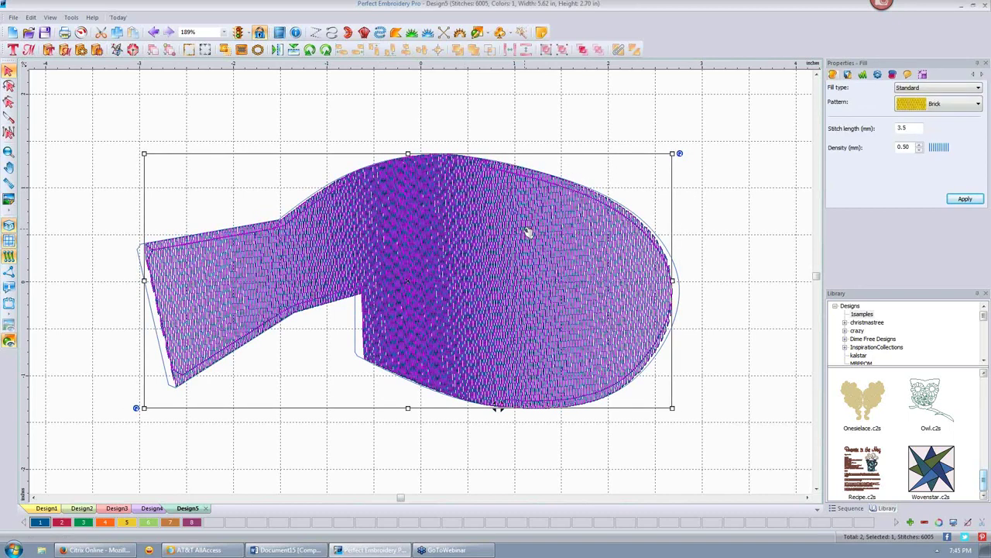
pyautogui.press('Delete')
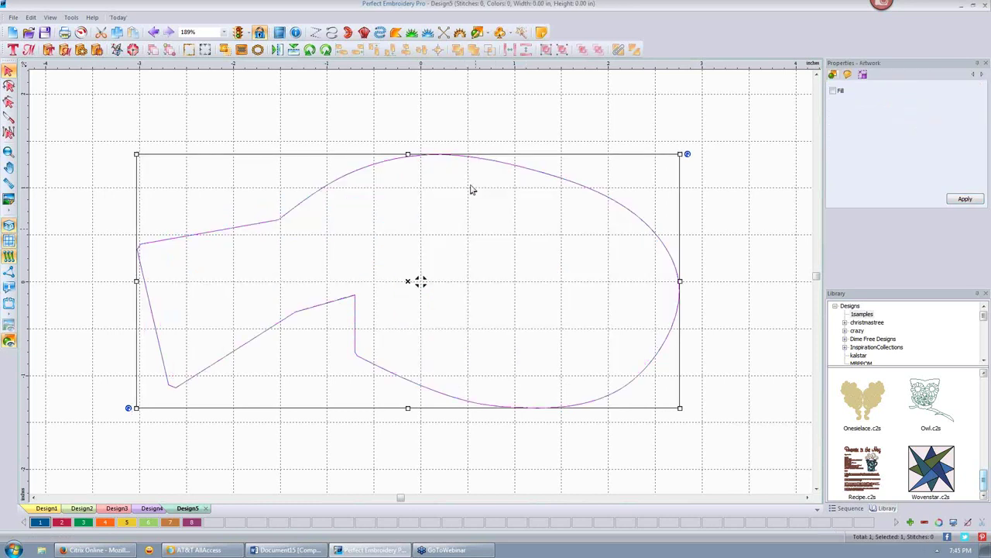
# Convert the outline to a run, set its type to Cutwork, apply it, and deselect the outline.
pyautogui.rightClick(471, 190)
pyautogui.moveTo(517, 266)
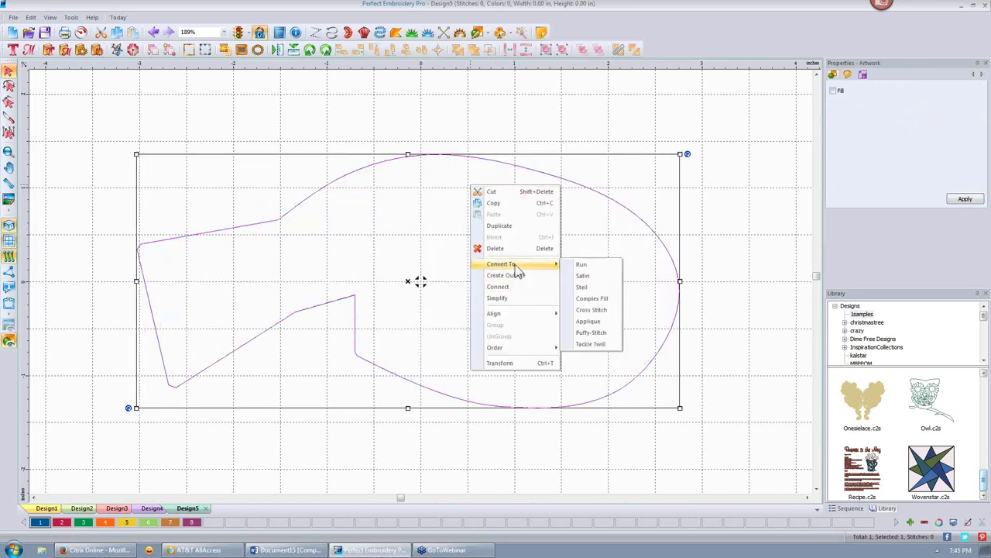
pyautogui.click(586, 265)
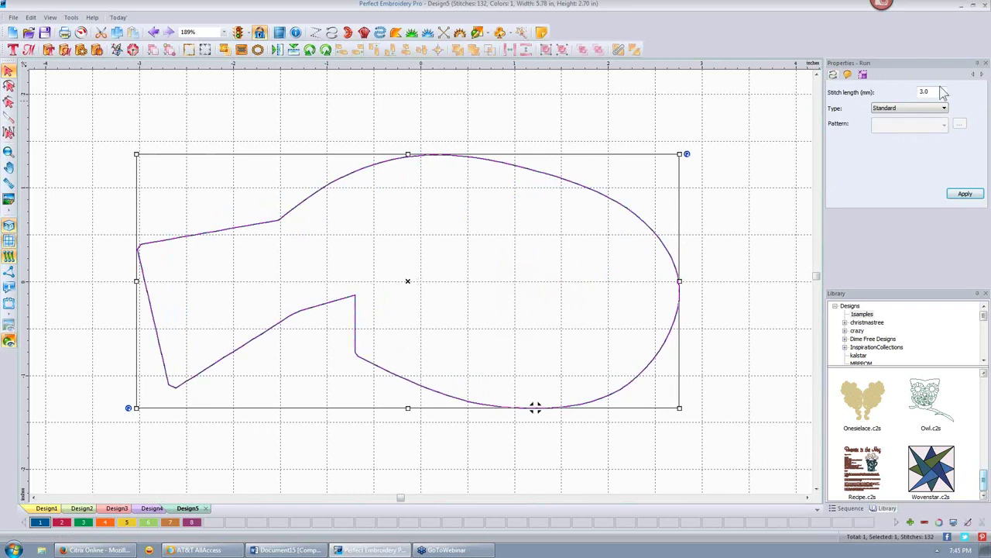
pyautogui.click(944, 109)
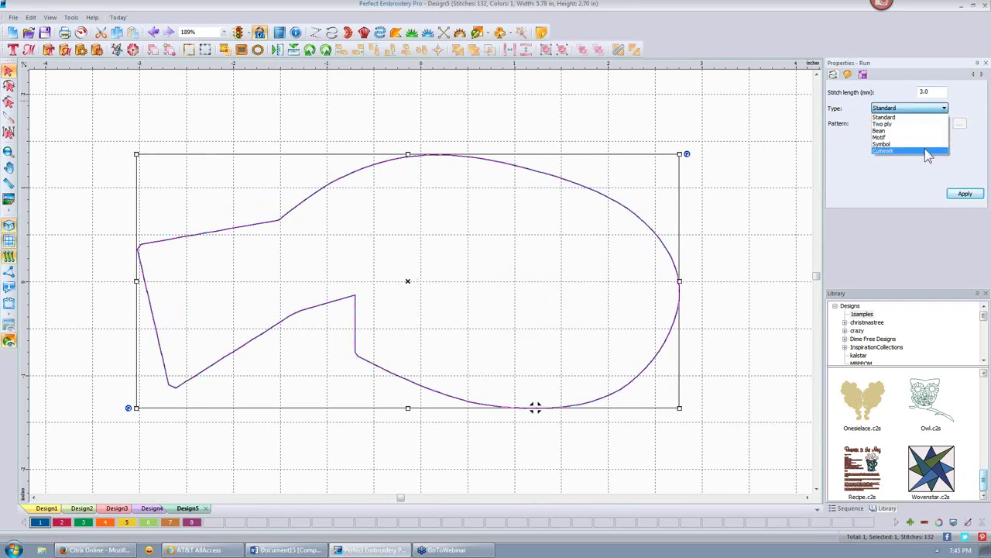
pyautogui.click(928, 151)
pyautogui.click(965, 193)
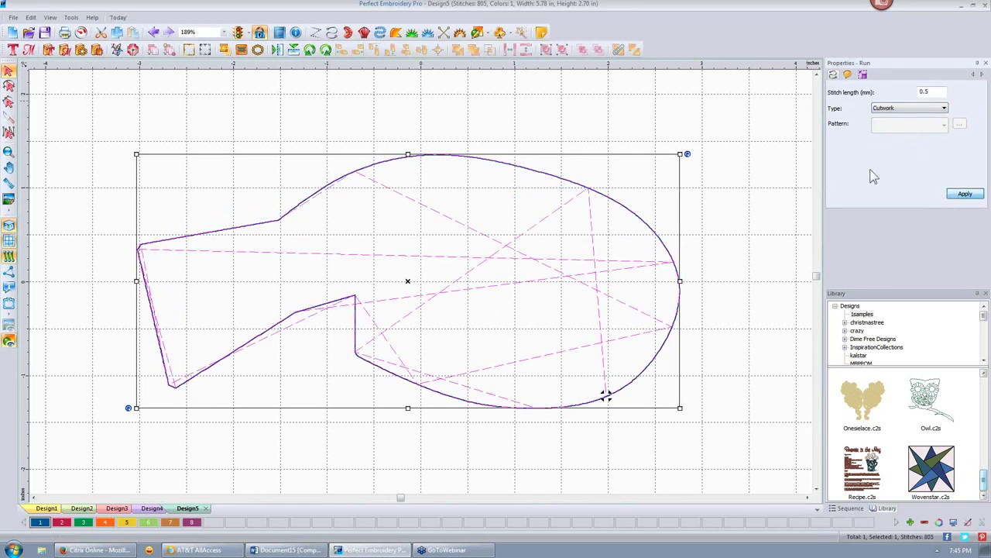
pyautogui.click(653, 137)
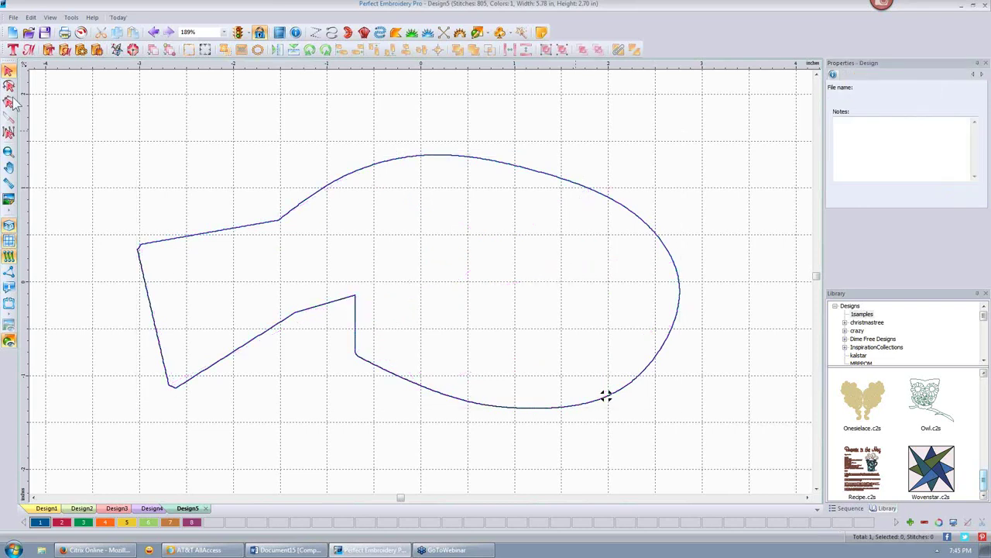
# Turn off the 3D stitch display, run the cutwork outline's stitch simulation from start to end, and close the simulation.
pyautogui.click(8, 240)
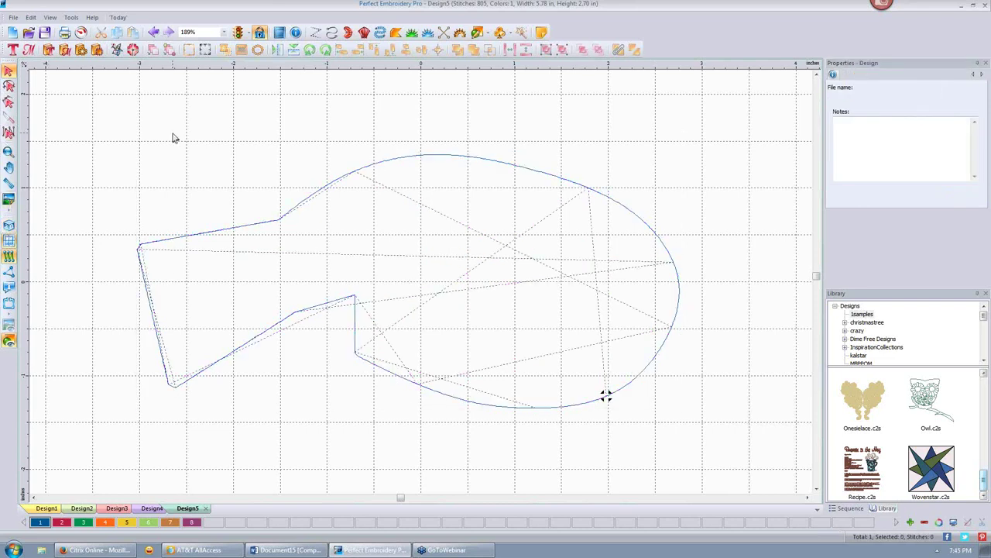
pyautogui.click(82, 33)
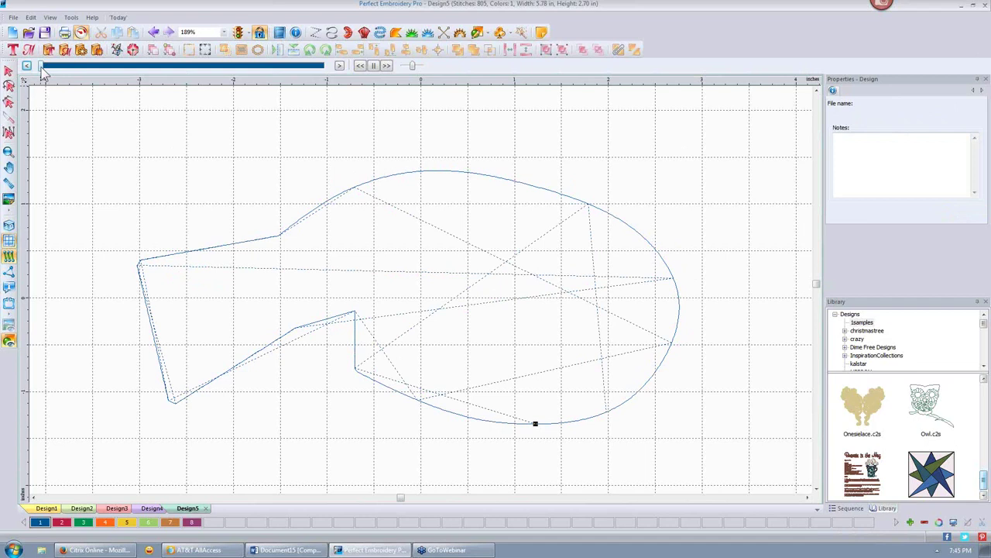
pyautogui.moveTo(42, 68); pyautogui.dragTo(236, 69)
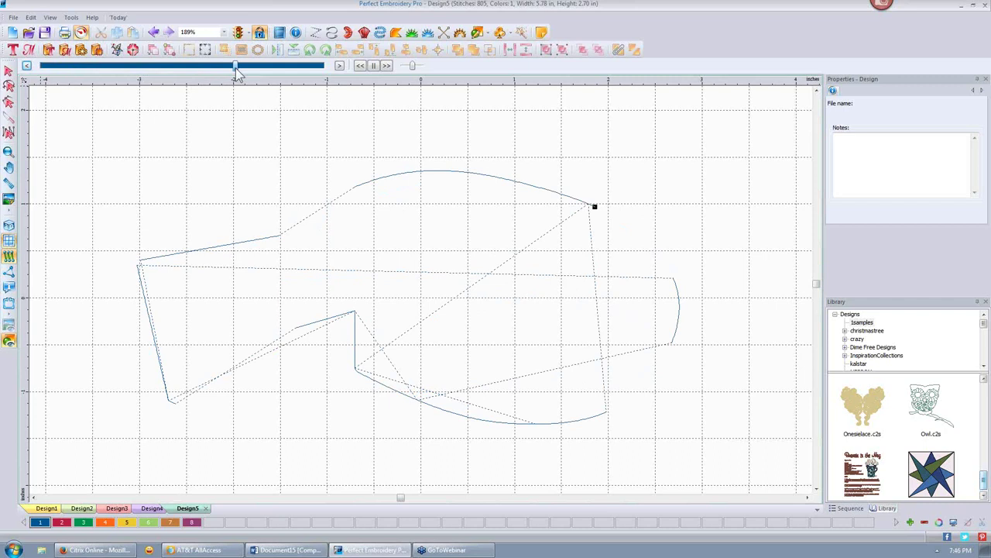
pyautogui.moveTo(236, 69); pyautogui.dragTo(341, 82)
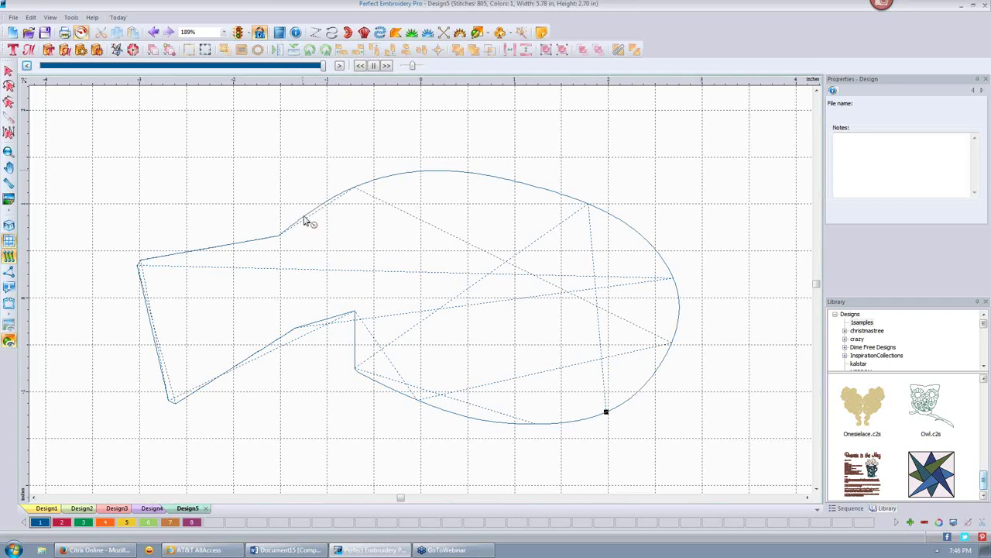
pyautogui.click(82, 32)
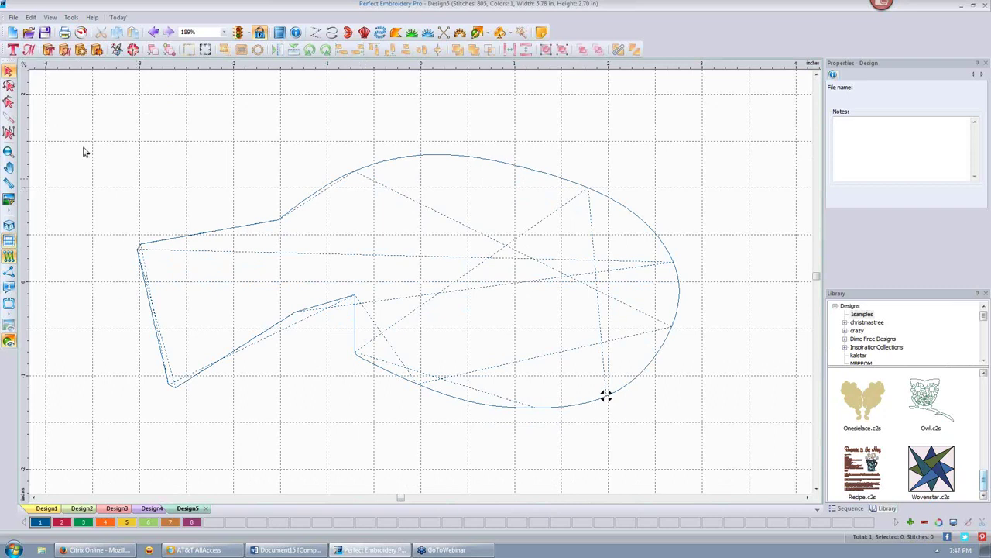
# Start a new design and draw an artwork rectangle about 2.4 in square above and left of the origin.
pyautogui.click(13, 34)
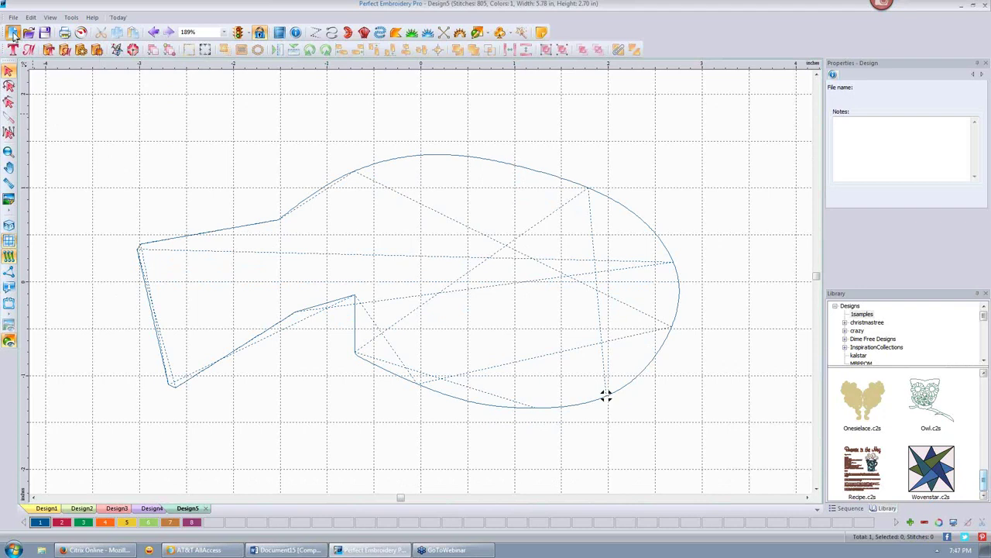
pyautogui.click(486, 34)
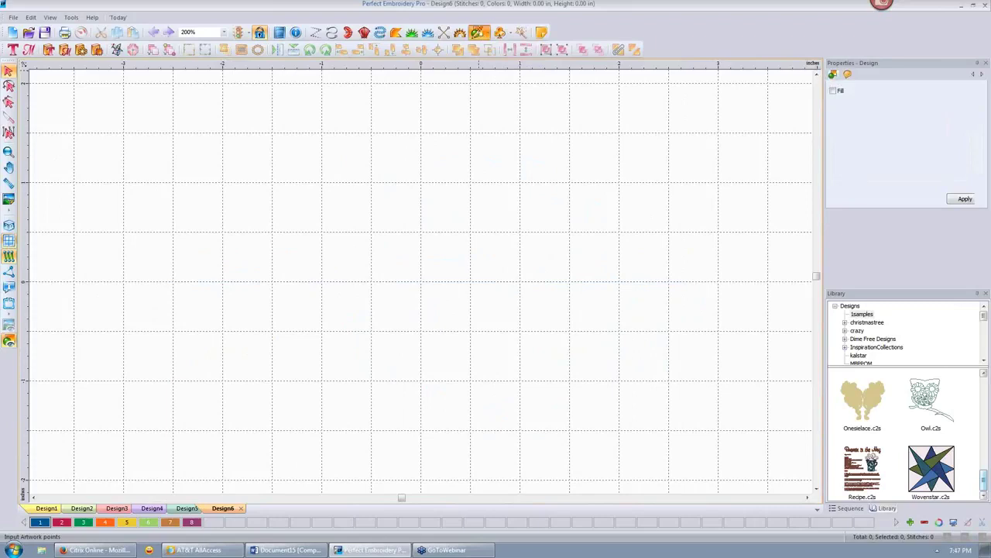
pyautogui.click(487, 33)
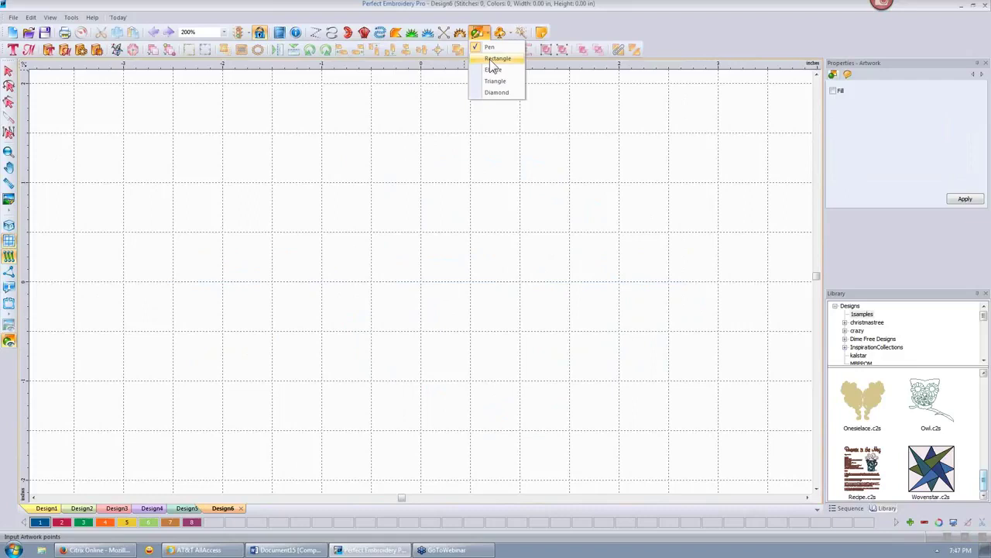
pyautogui.click(491, 60)
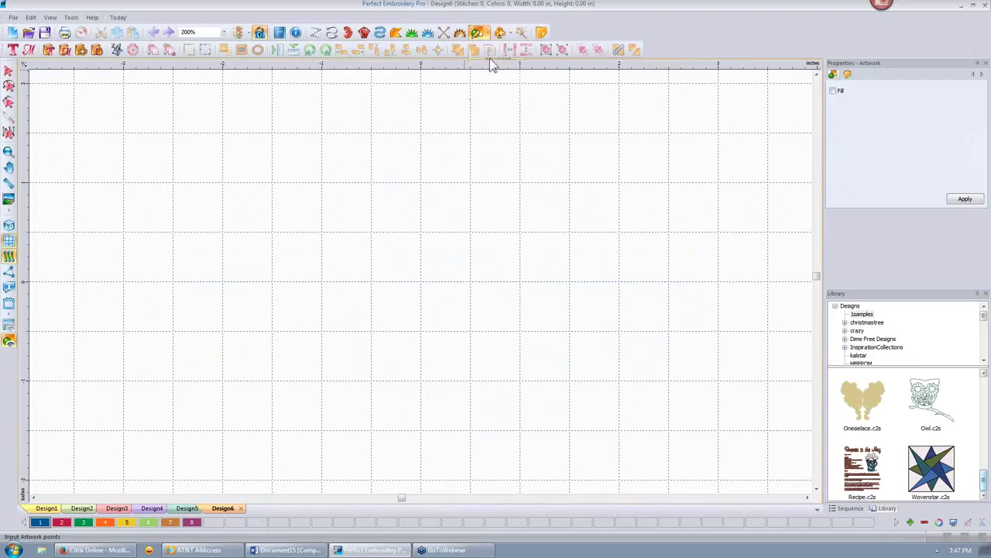
pyautogui.click(488, 34)
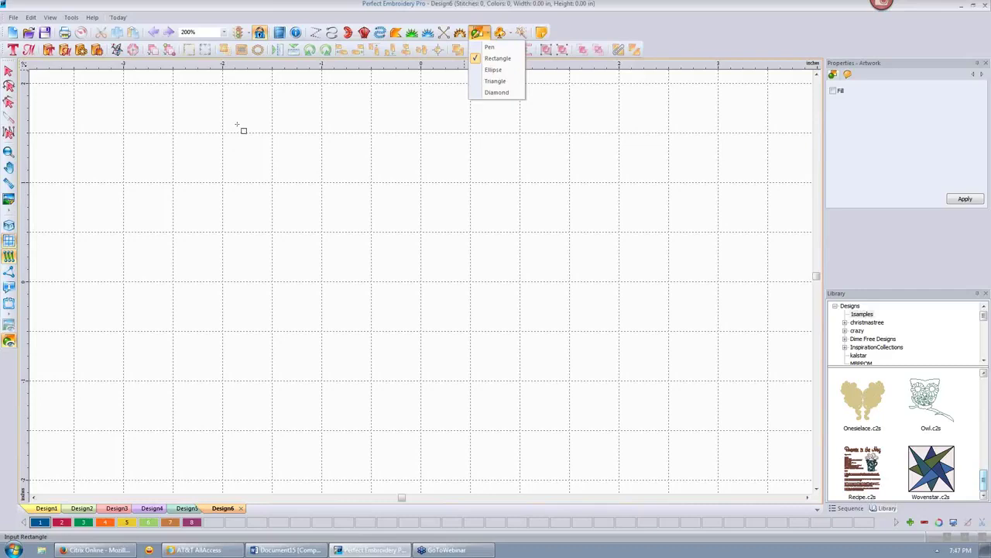
pyautogui.moveTo(249, 114); pyautogui.dragTo(486, 352)
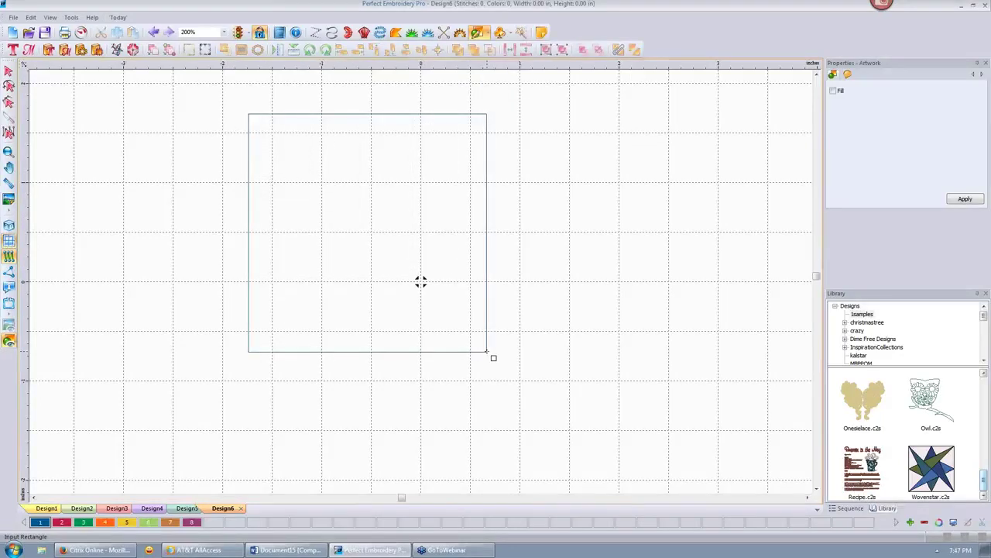
# Draw a second rectangle about 1.15 by 2.5 in overlapping the square's lower edge, give it a fill, and deselect it.
pyautogui.moveTo(311, 188); pyautogui.dragTo(424, 438)
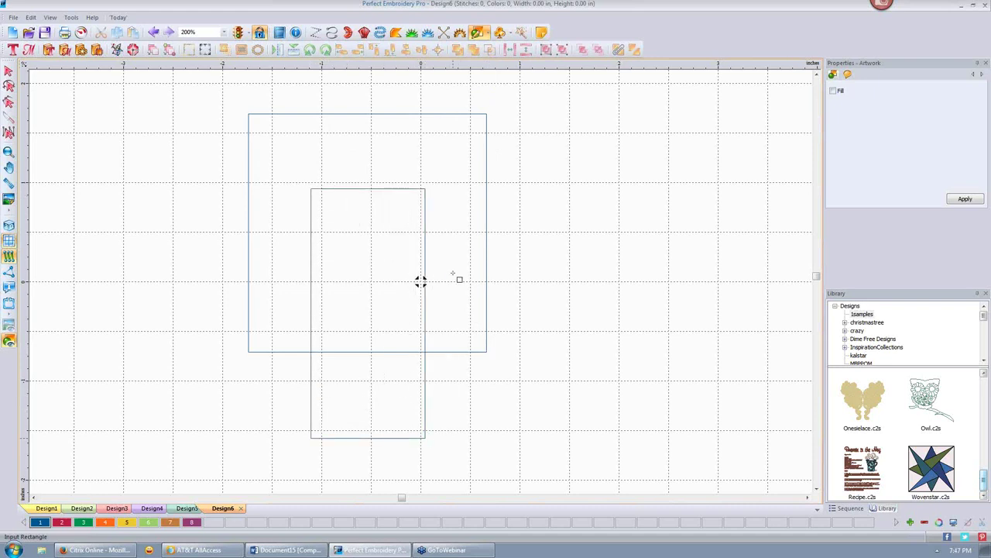
pyautogui.click(8, 71)
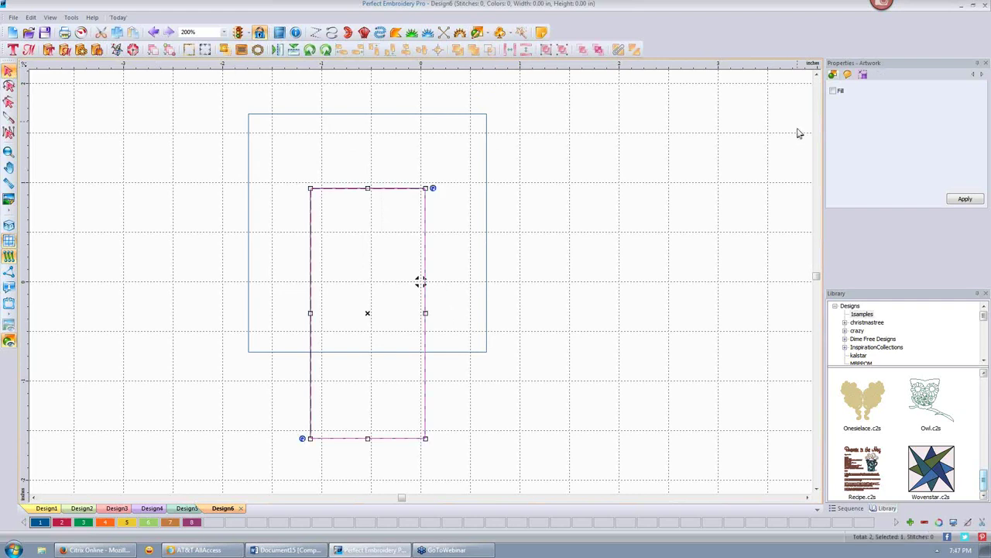
pyautogui.click(833, 91)
pyautogui.click(965, 199)
pyautogui.click(674, 156)
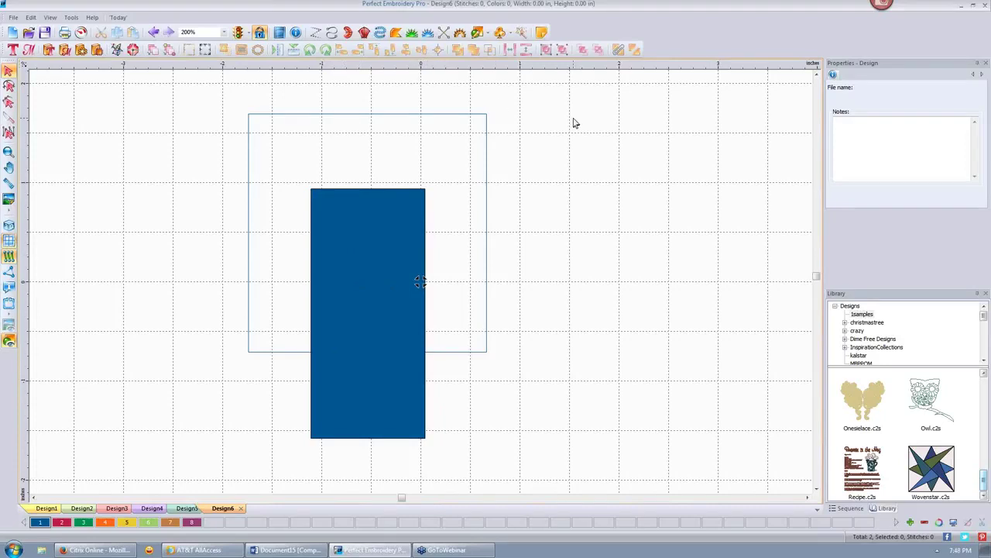
# Convert the filled rectangle to Applique.
pyautogui.rightClick(373, 232)
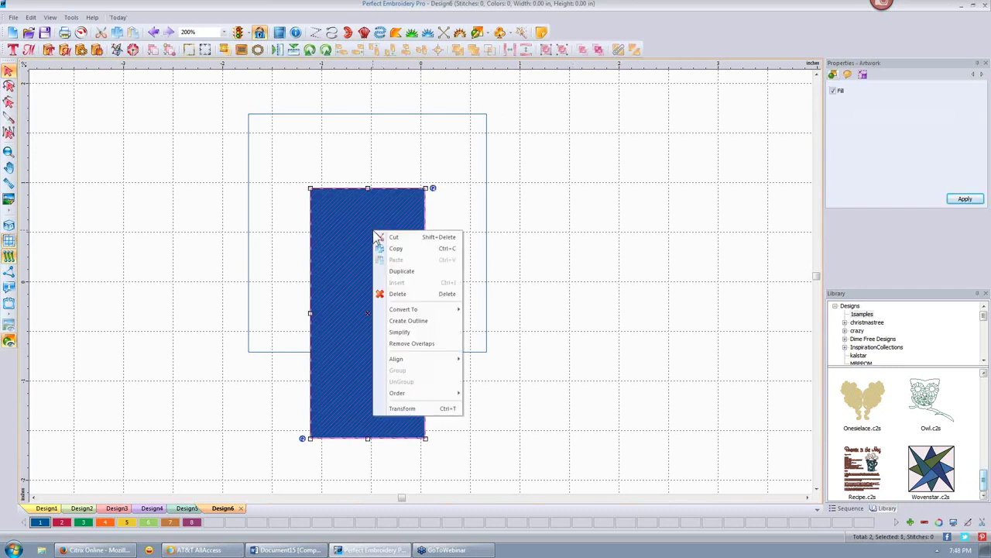
pyautogui.moveTo(430, 314)
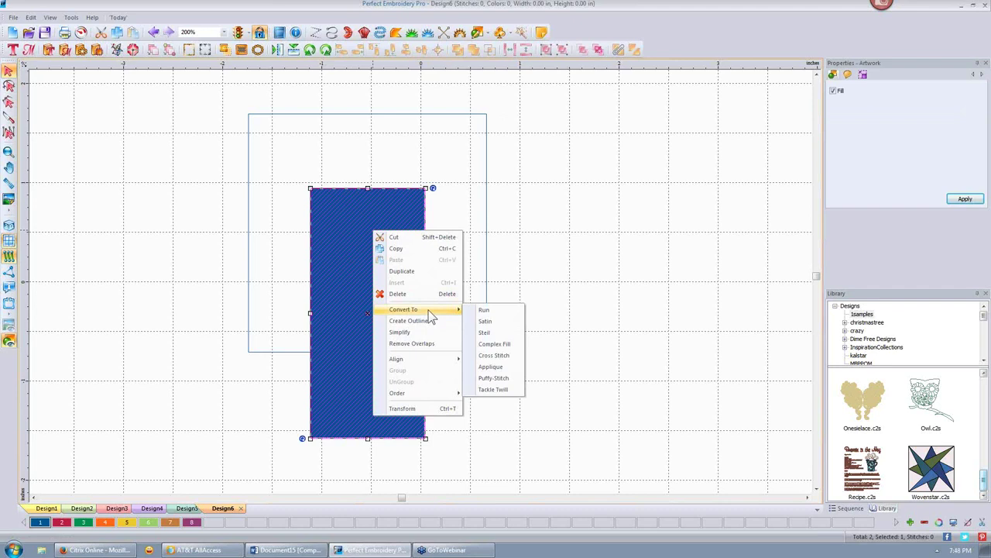
pyautogui.click(490, 368)
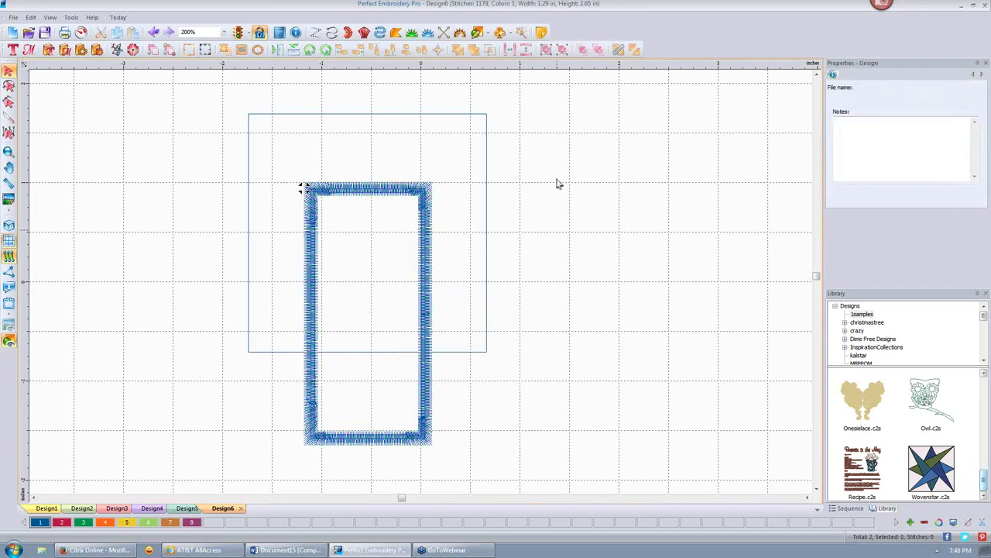
# Set the corner type of the applique rectangle to Extended and apply it.
pyautogui.scroll(2, 389, 188)
pyautogui.click(377, 166)
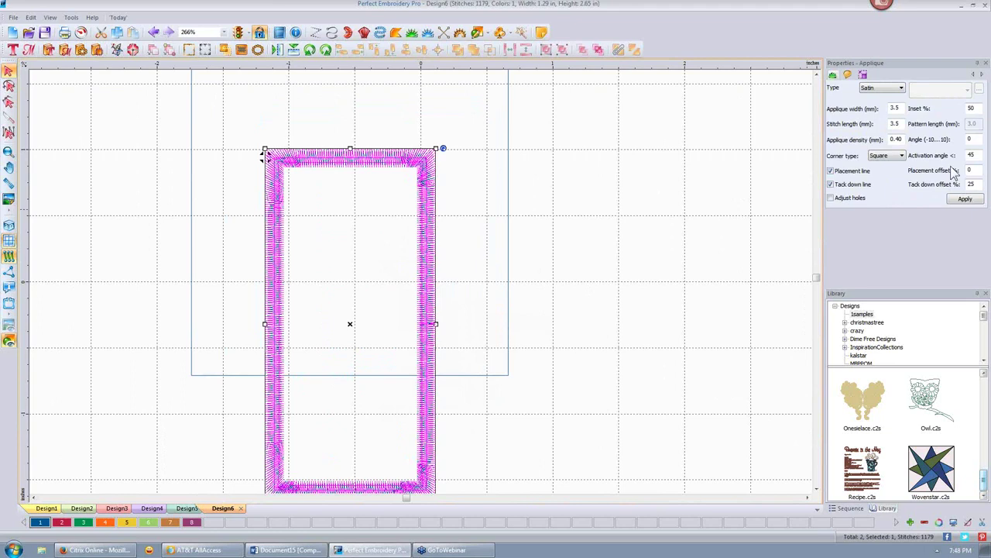
pyautogui.click(903, 158)
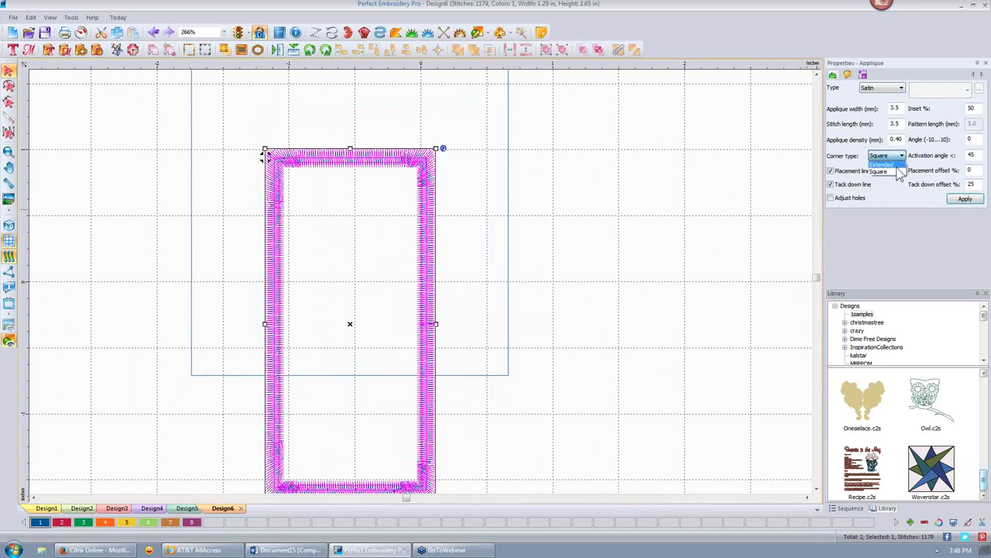
pyautogui.click(891, 172)
pyautogui.click(961, 200)
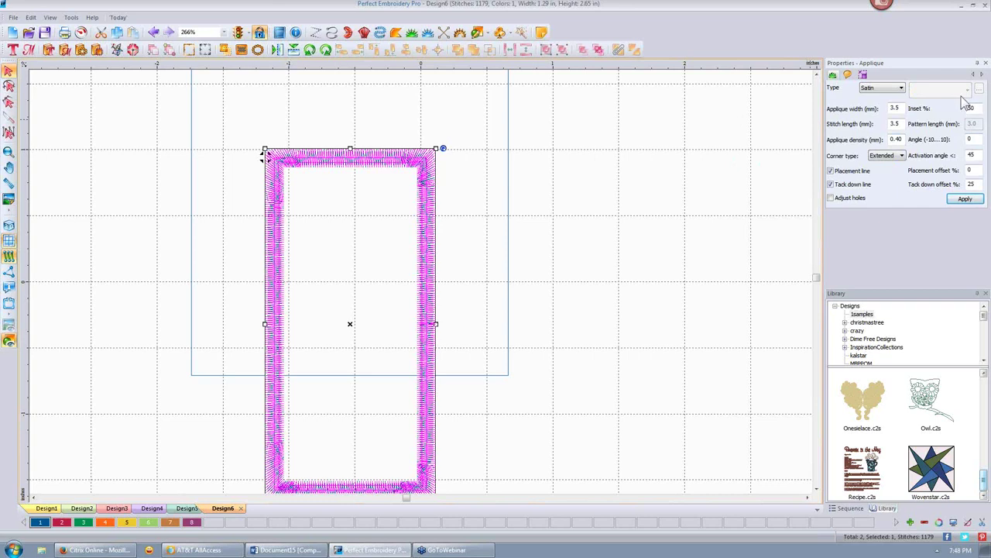
pyautogui.click(902, 89)
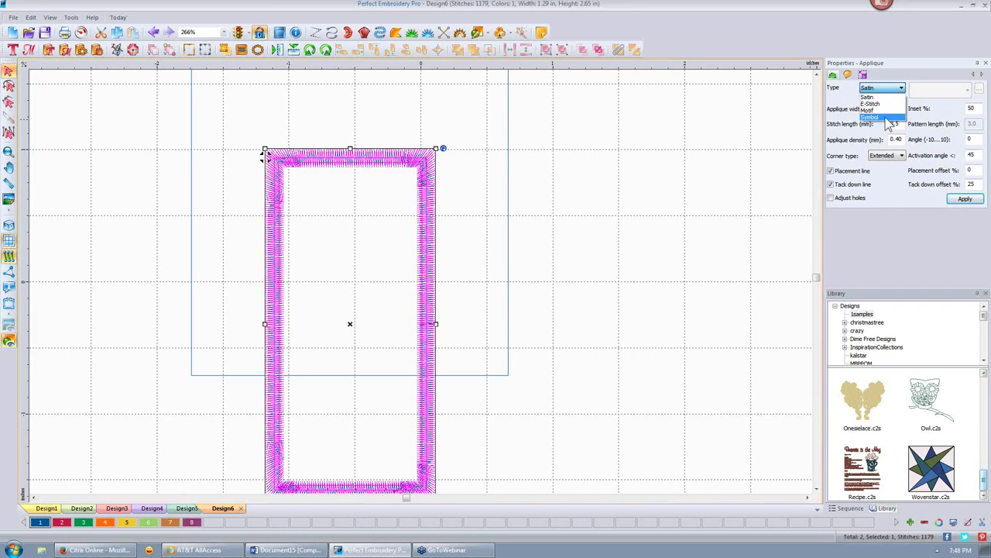
pyautogui.click(889, 111)
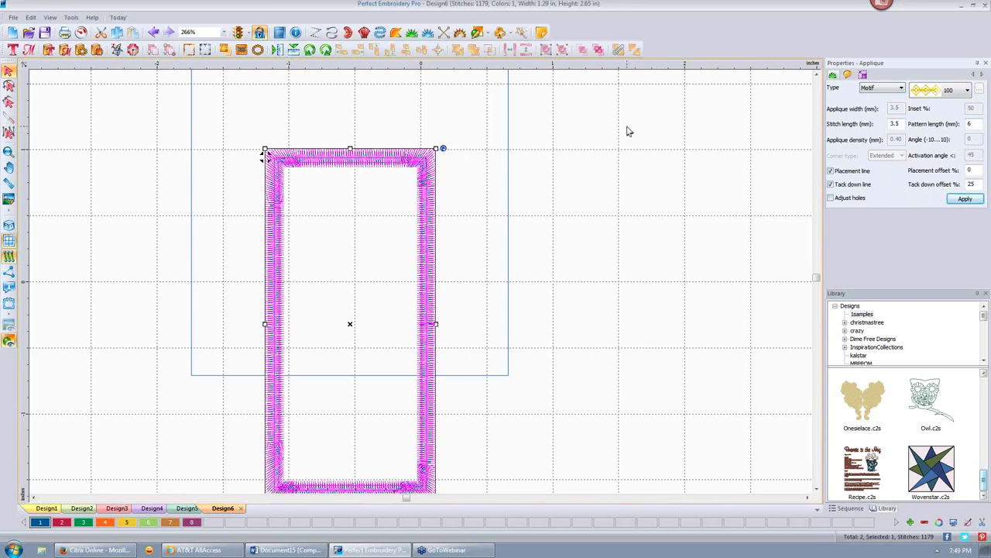
pyautogui.click(576, 188)
# Convert the applique rectangle back to artwork.
pyautogui.click(433, 169)
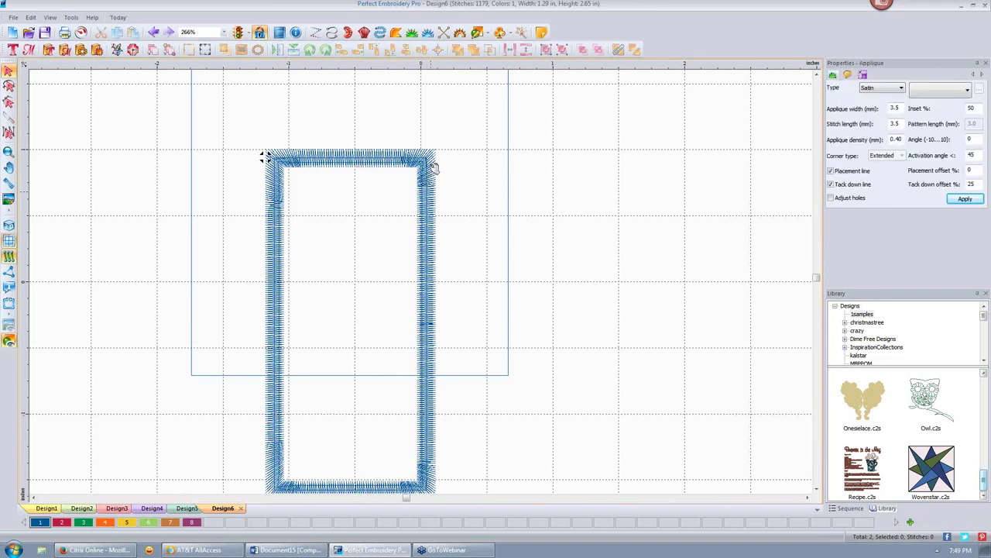
pyautogui.rightClick(433, 168)
pyautogui.moveTo(477, 245)
pyautogui.click(547, 341)
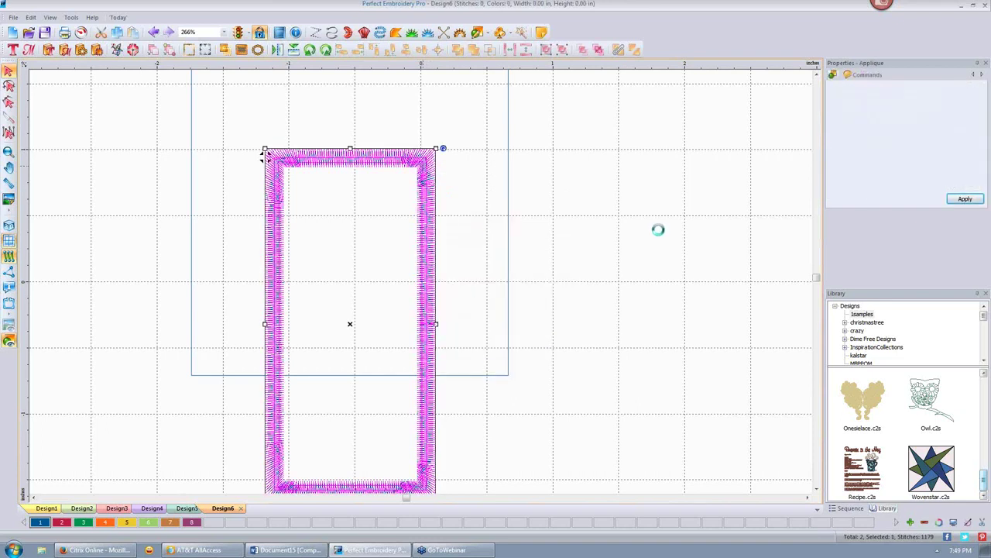
# Turn on the fill for the converted artwork rectangle and apply it.
pyautogui.click(333, 177)
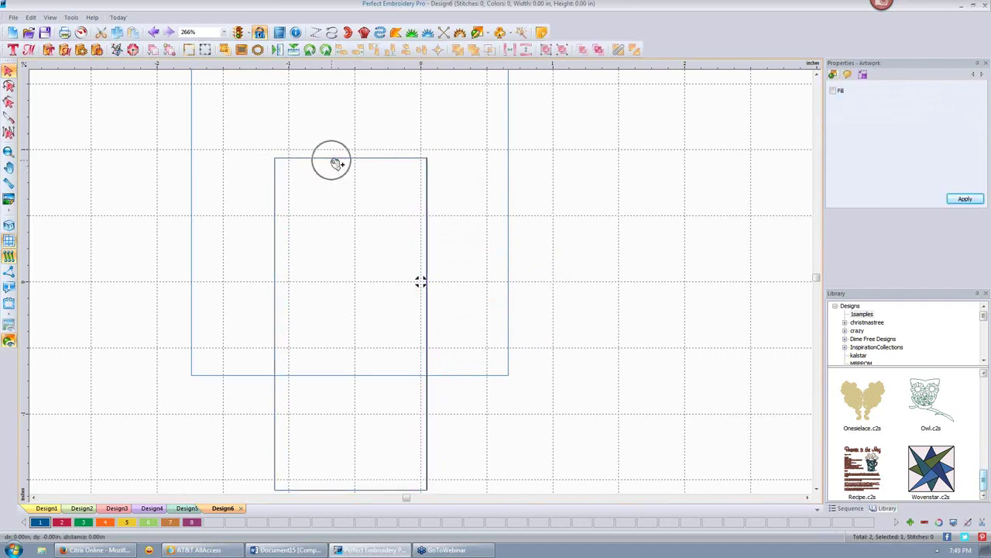
pyautogui.click(332, 159)
pyautogui.click(833, 91)
pyautogui.click(965, 199)
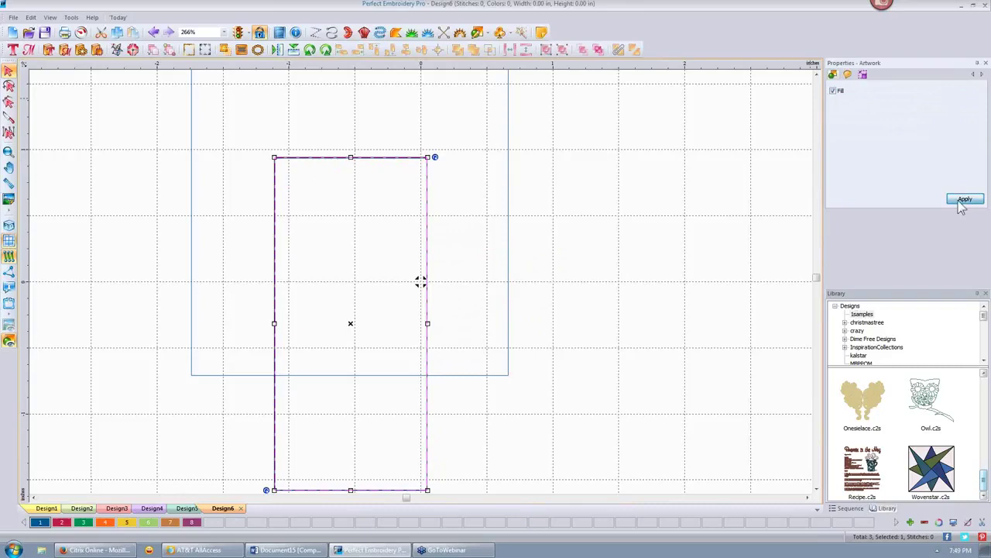
# Assign color 2 to the large artwork square, turn on its fill, and apply it.
pyautogui.click(508, 119)
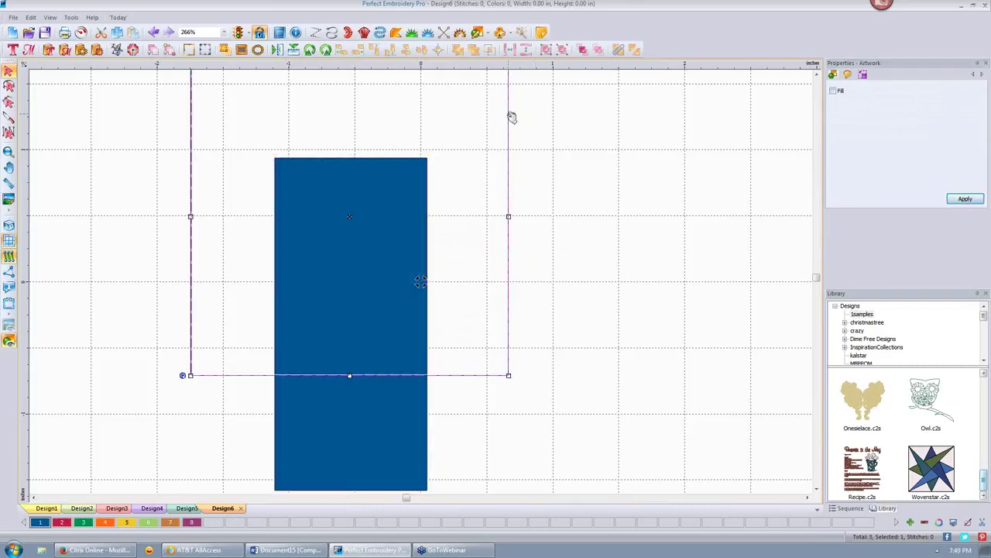
pyautogui.click(61, 522)
pyautogui.click(834, 92)
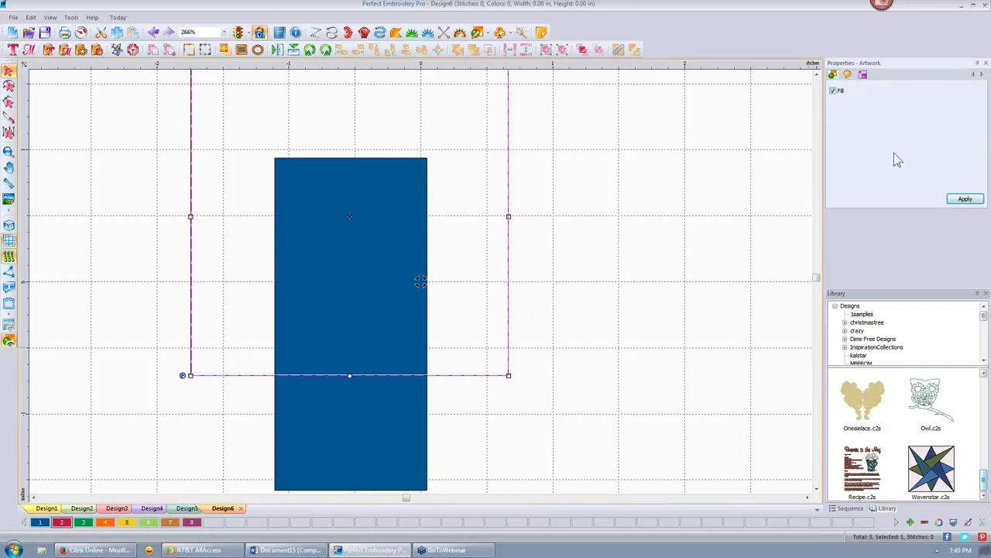
pyautogui.click(965, 199)
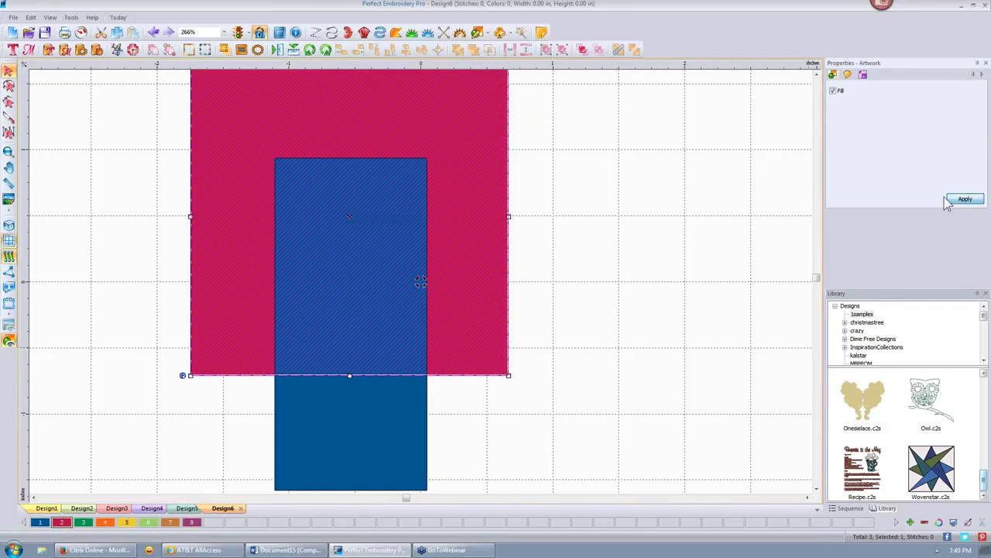
# Show the stitching sequence list and delete one of the two duplicate blue artwork rectangles from it.
pyautogui.click(852, 508)
pyautogui.click(717, 295)
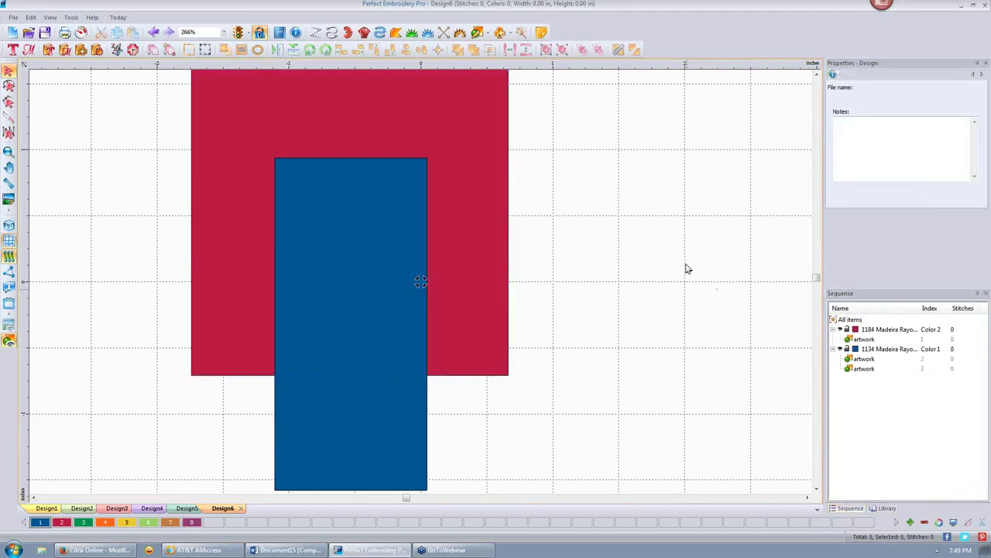
pyautogui.click(866, 370)
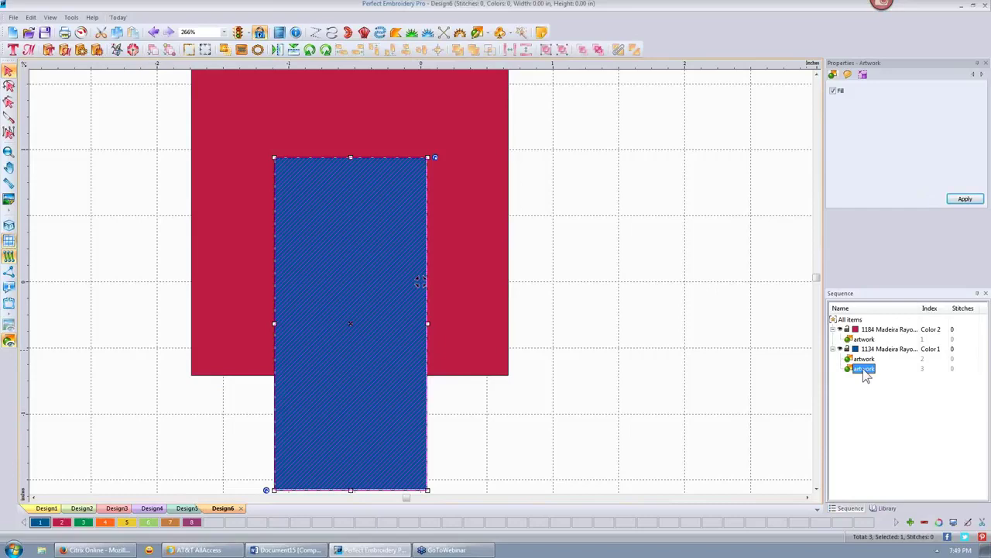
pyautogui.click(865, 359)
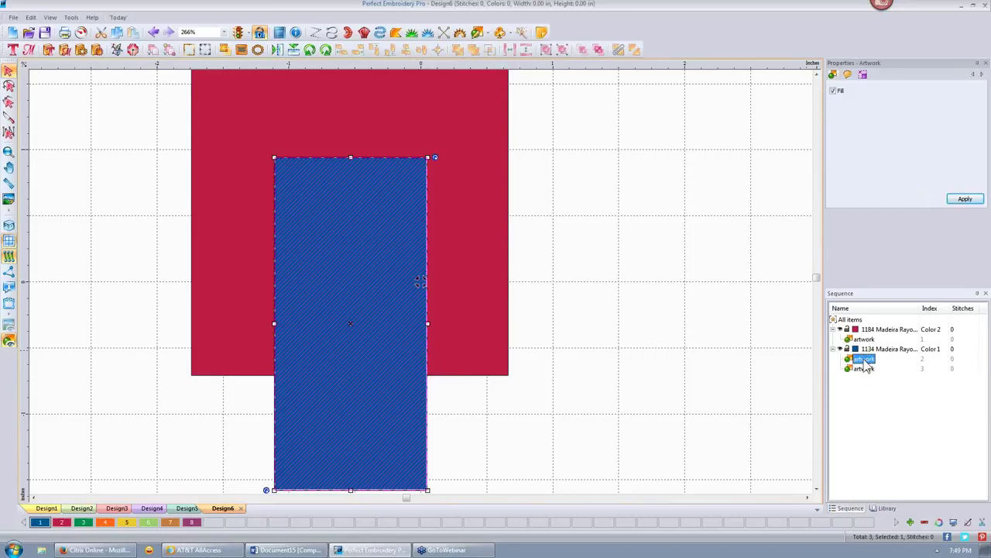
pyautogui.click(608, 175)
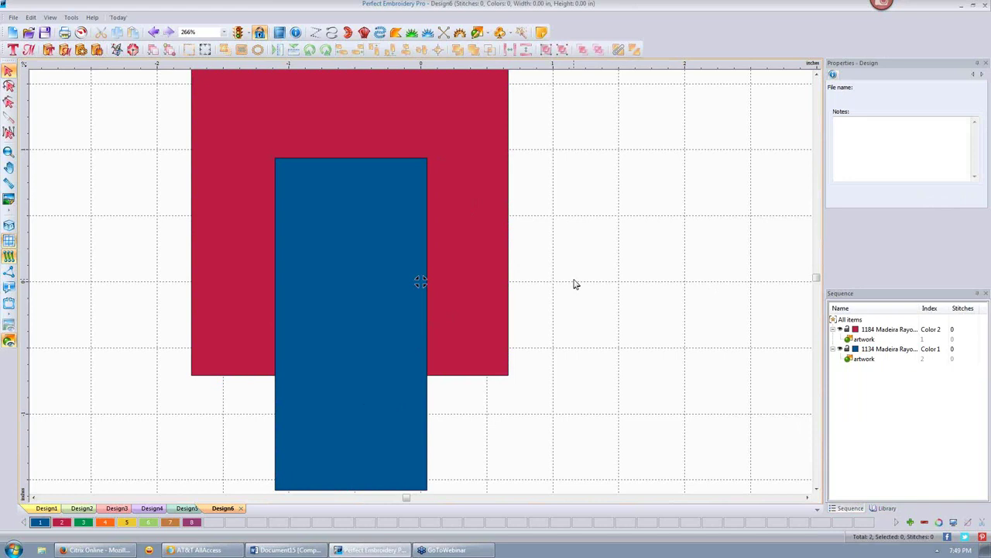
# Cut the blue rectangle's overlap out of the red square and move the blue rectangle aside to expose the notch.
pyautogui.hotkey('ctrl', 'a')
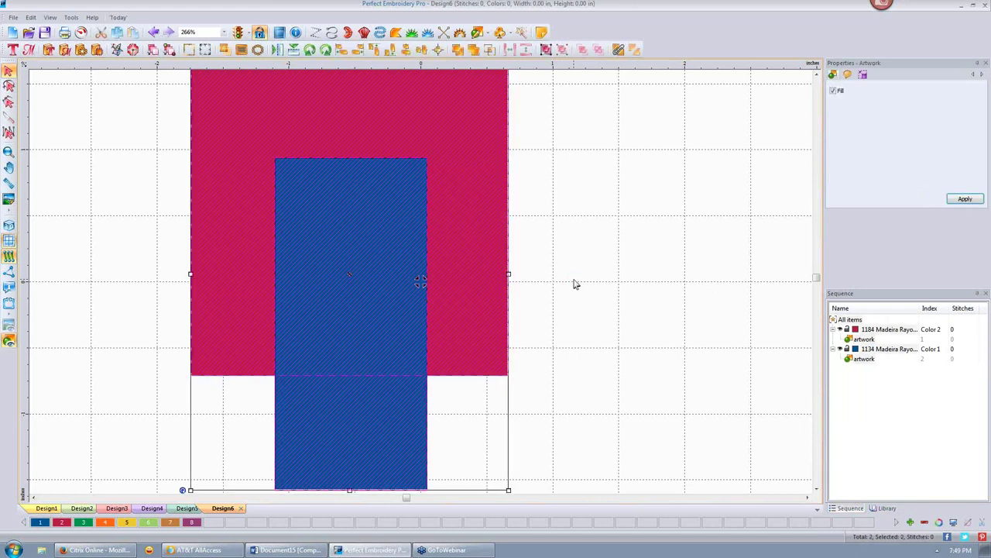
pyautogui.click(459, 52)
pyautogui.click(611, 216)
pyautogui.click(378, 240)
pyautogui.moveTo(378, 239); pyautogui.dragTo(578, 263)
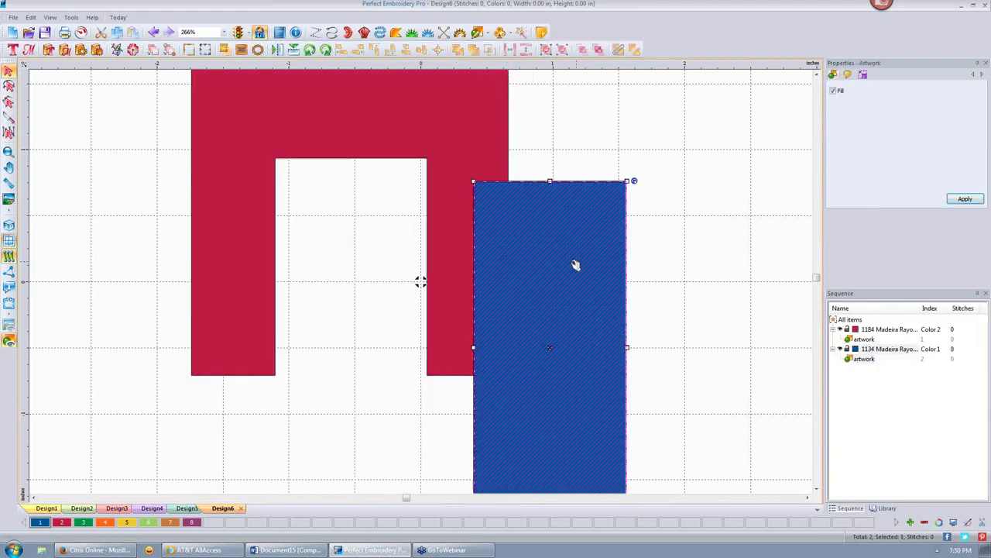
# Undo the blue rectangle's move and the overlap cut in the red square.
pyautogui.hotkey('ctrl', 'z')
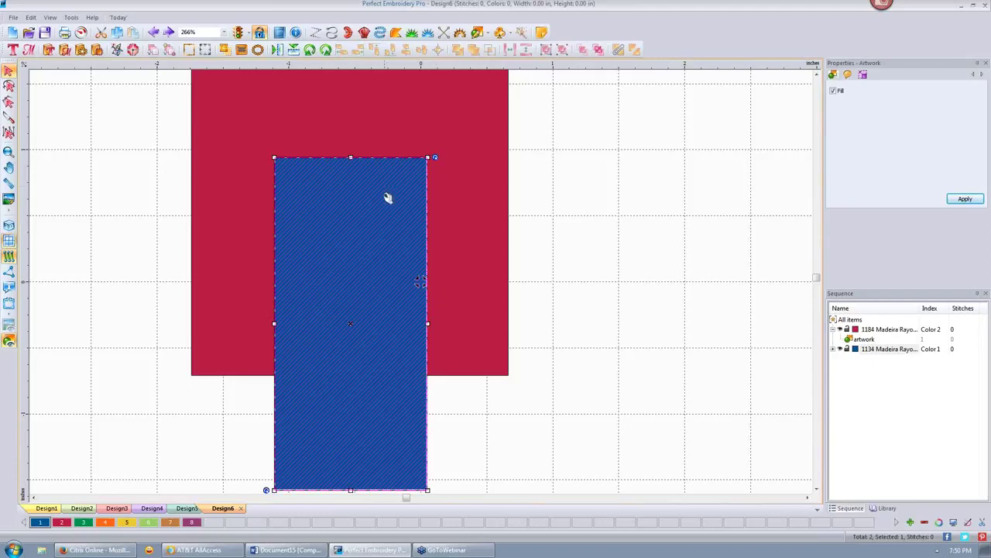
pyautogui.click(387, 222)
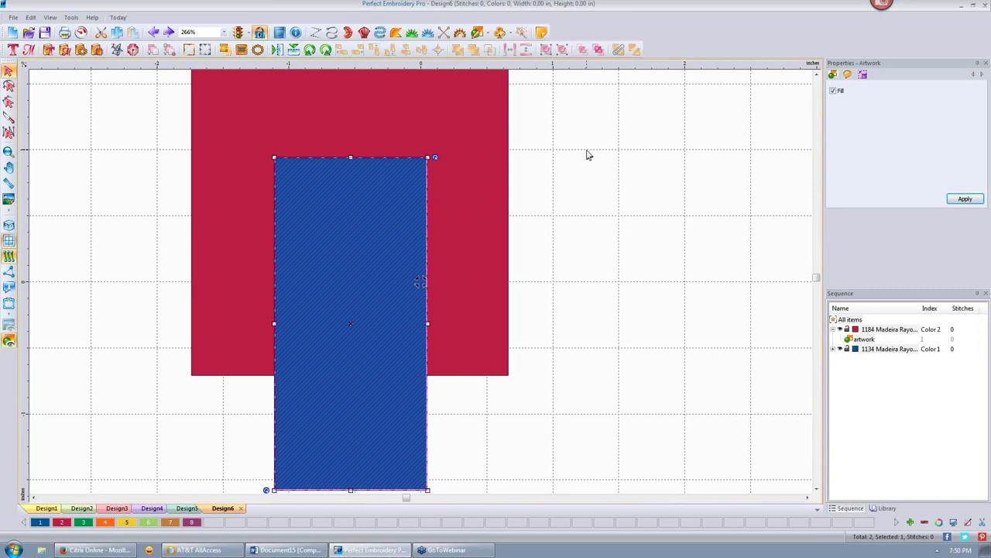
pyautogui.hotkey('ctrl', 'a')
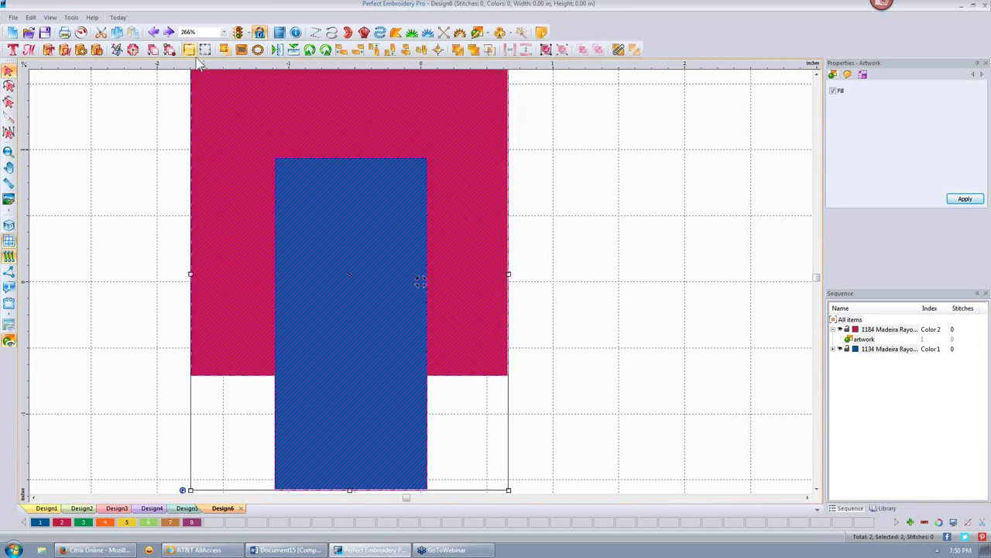
pyautogui.click(153, 32)
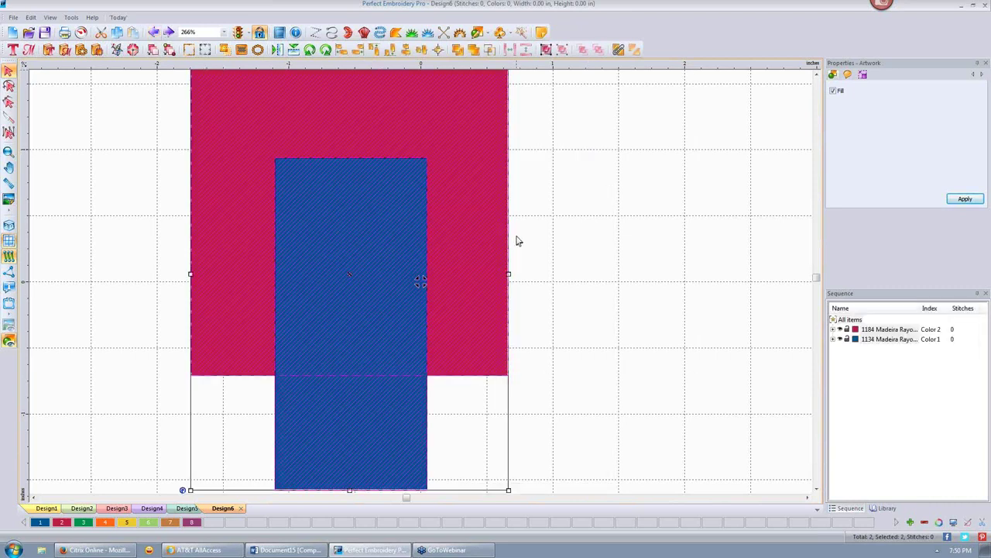
# Move the blue rectangle about 1.1 in right over the square's right edge and merge both shapes into one.
pyautogui.moveTo(352, 271); pyautogui.dragTo(505, 250)
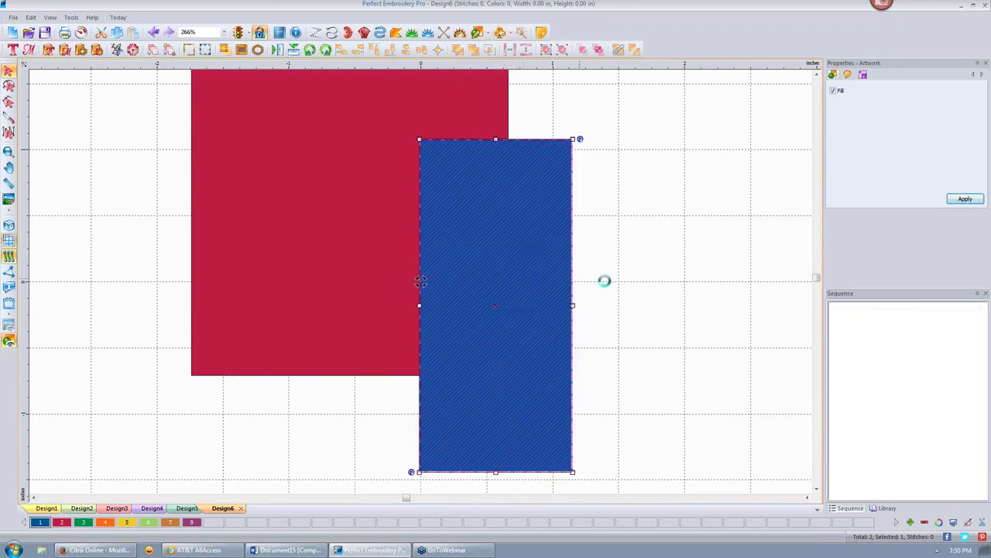
pyautogui.hotkey('ctrl', 'a')
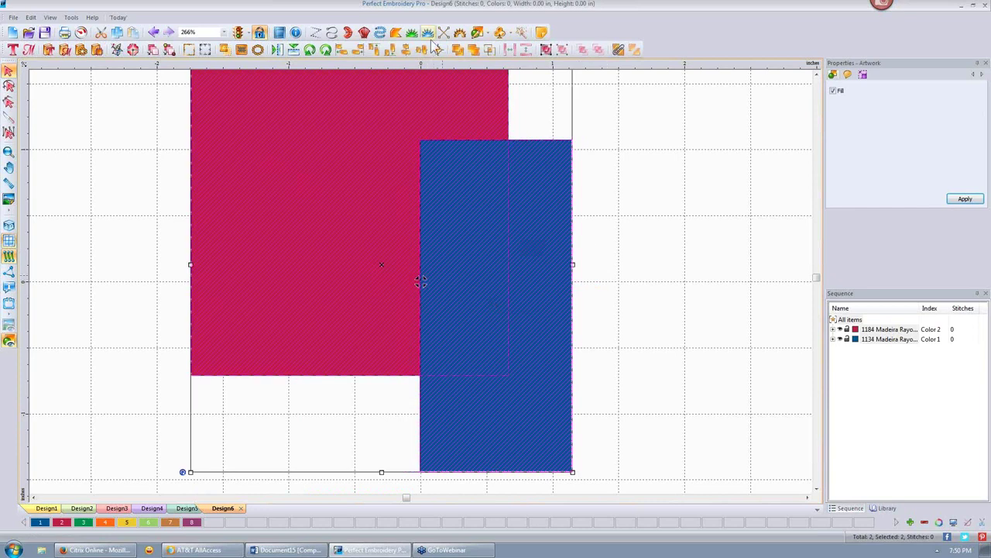
pyautogui.click(475, 51)
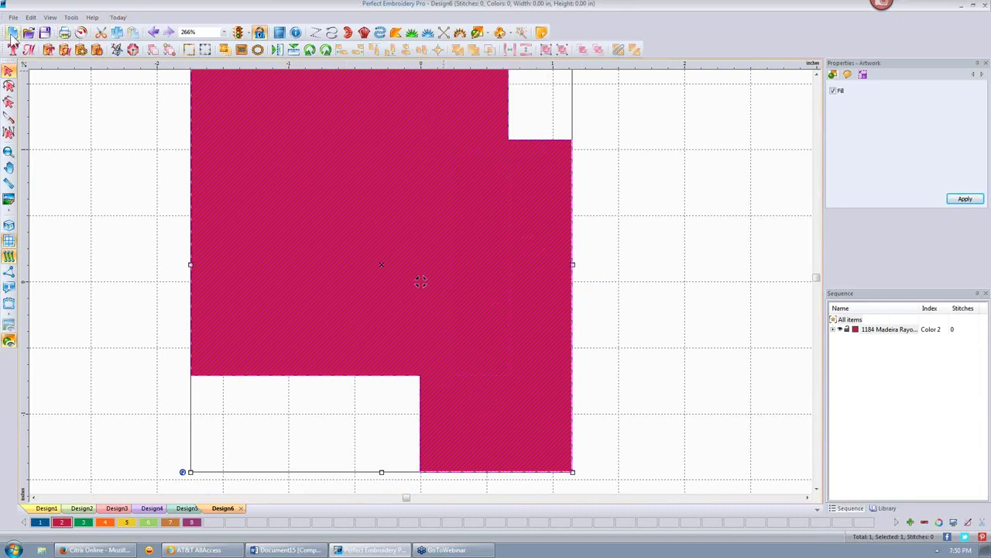
# Undo the merge and reduce the square and the rectangle to their common intersection.
pyautogui.click(153, 32)
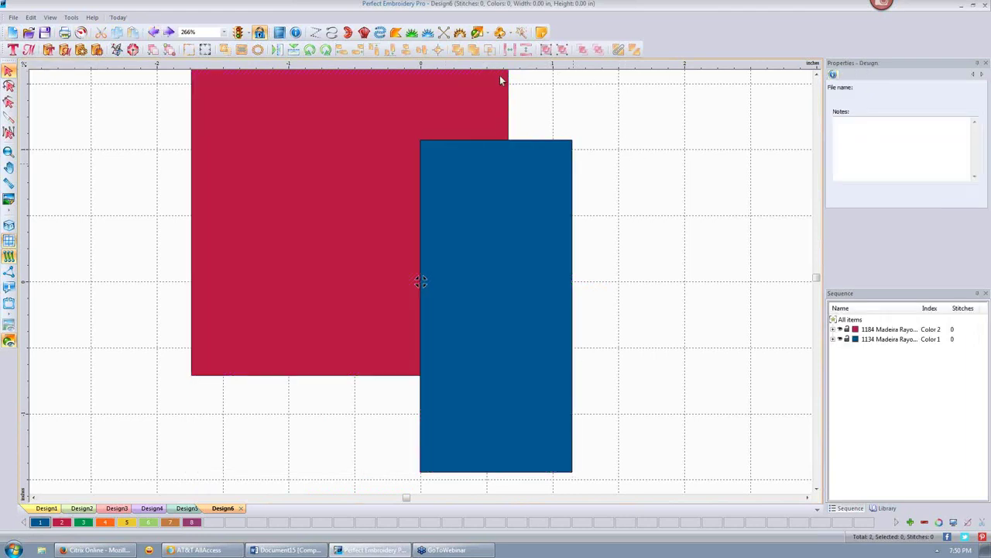
pyautogui.hotkey('ctrl', 'a')
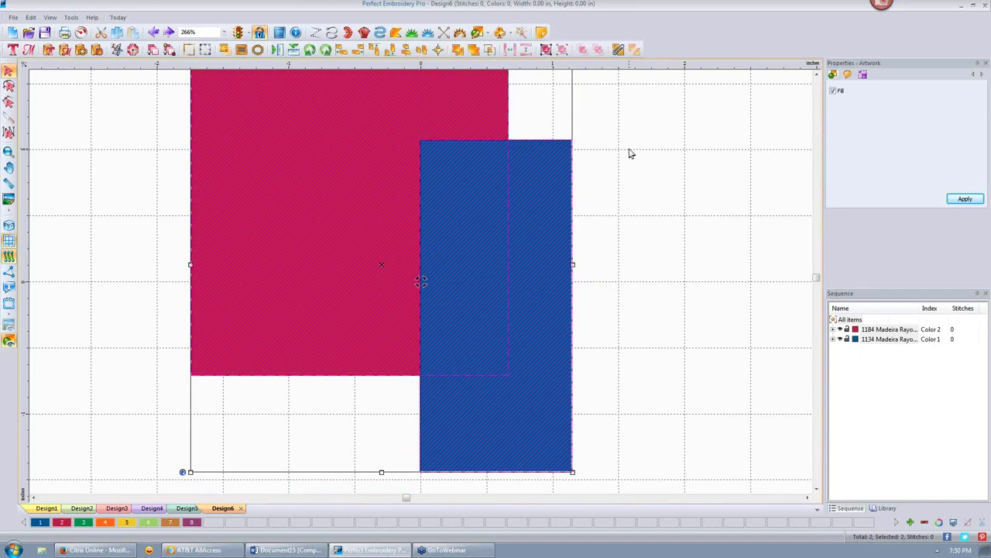
pyautogui.click(490, 48)
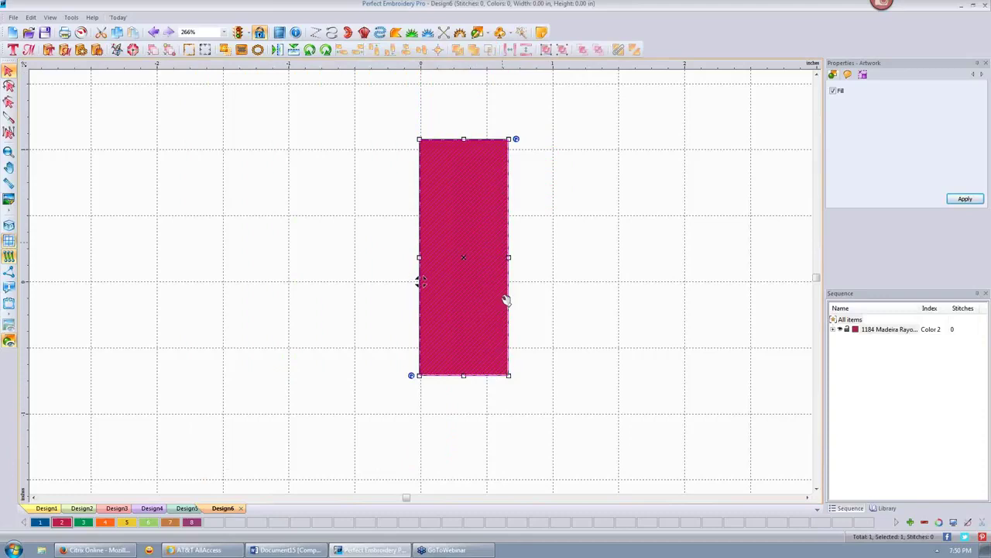
# Move the red intersection rectangle about 1.75 in left and paste a copy of it.
pyautogui.moveTo(458, 217); pyautogui.dragTo(224, 205)
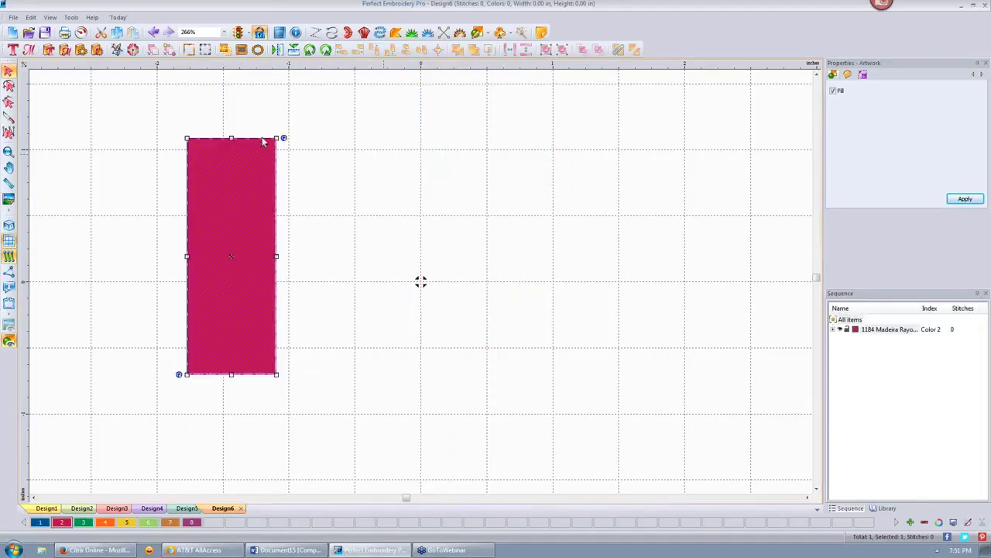
pyautogui.rightClick(206, 211)
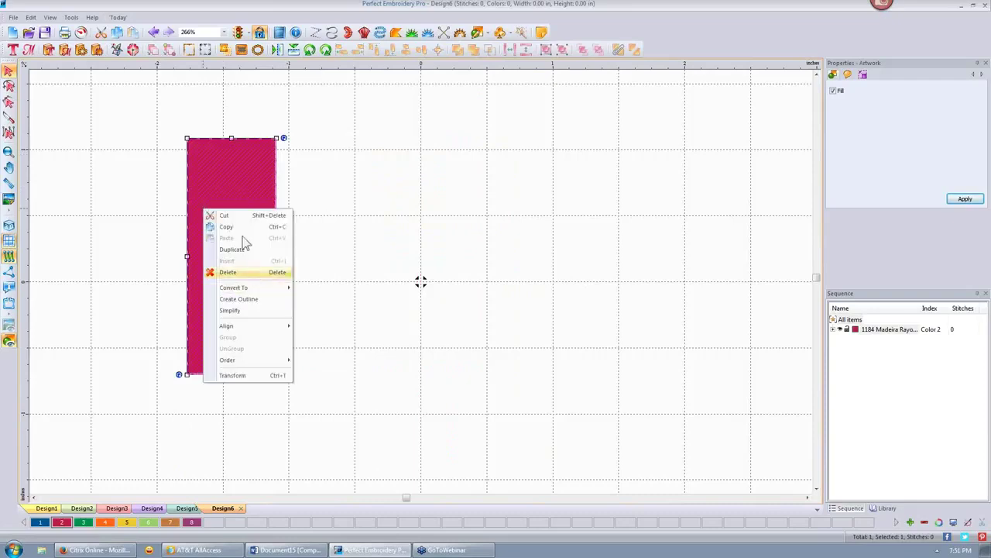
pyautogui.click(302, 246)
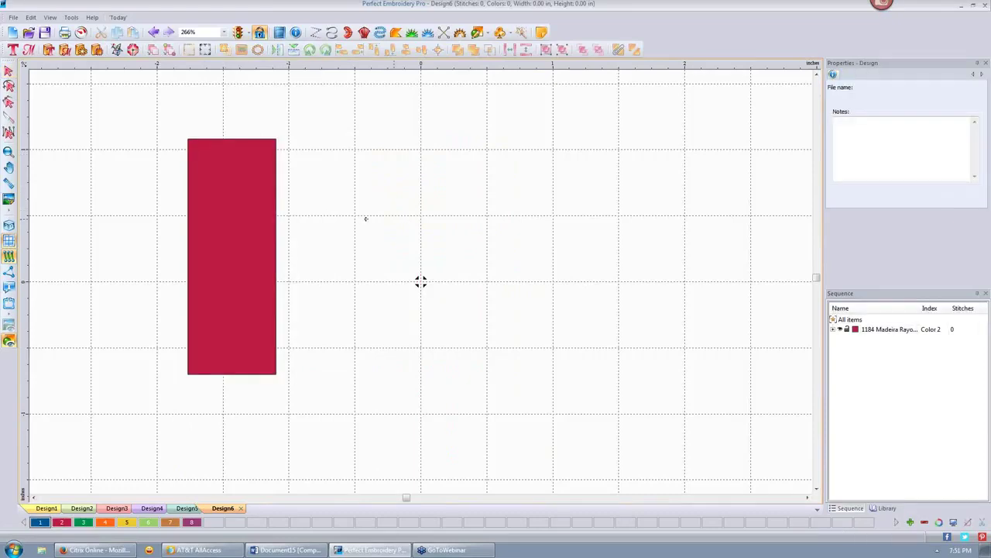
pyautogui.hotkey('ctrl', 'v')
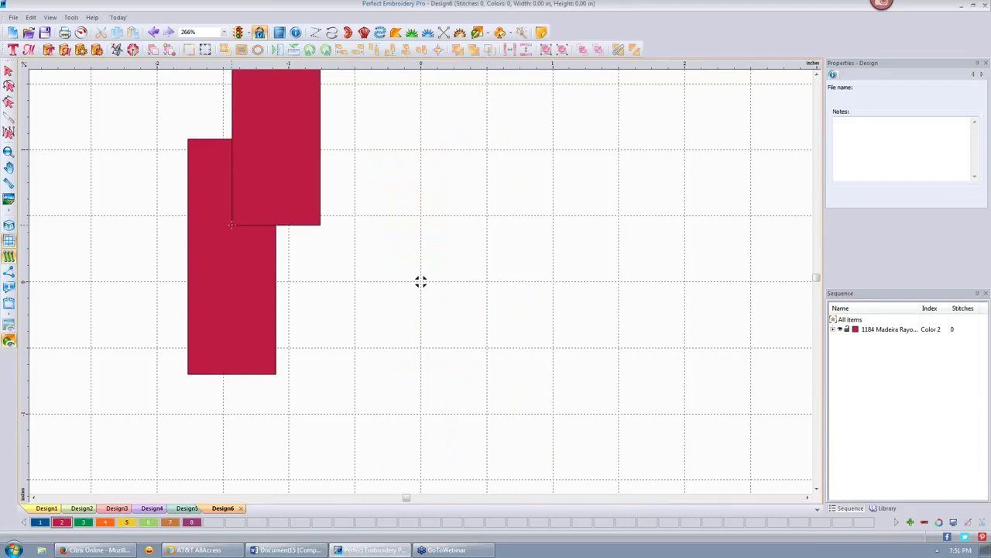
# Move the pasted rectangle to the right of the original, leaving a gap of about 0.35 in between them.
pyautogui.click(9, 70)
pyautogui.click(294, 144)
pyautogui.moveTo(279, 136); pyautogui.dragTo(374, 248)
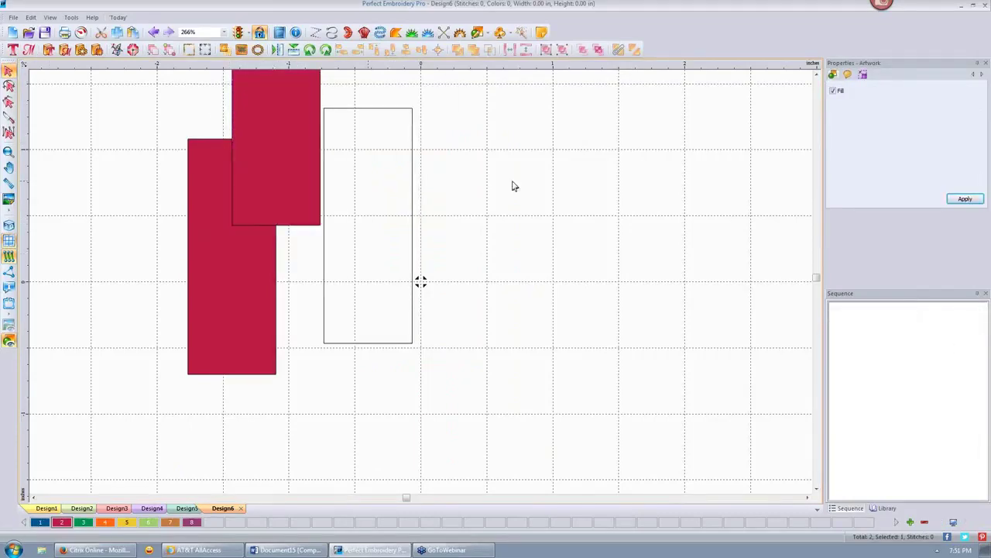
pyautogui.click(477, 214)
# Copy the second red rectangle and paste three more copies of it on the right half of the design.
pyautogui.click(386, 182)
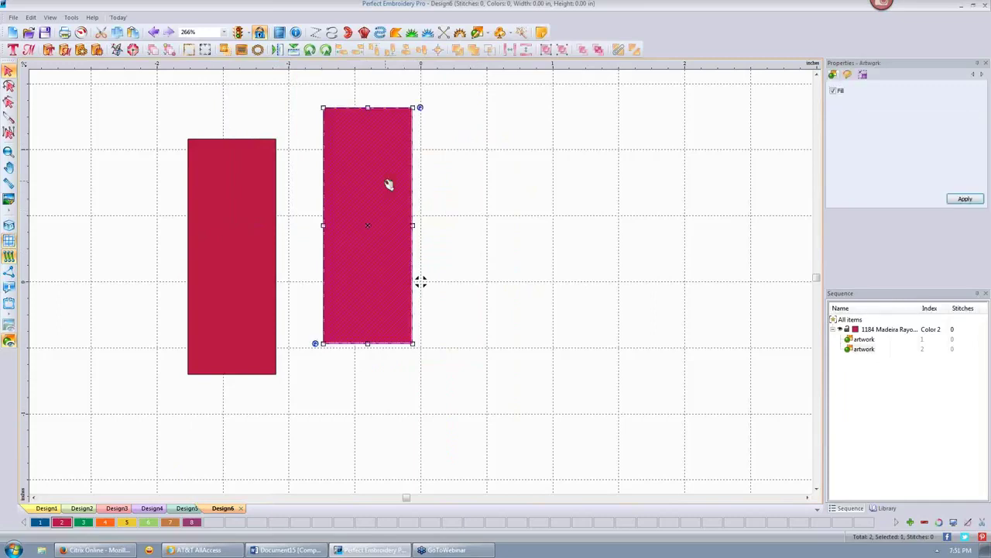
pyautogui.rightClick(389, 185)
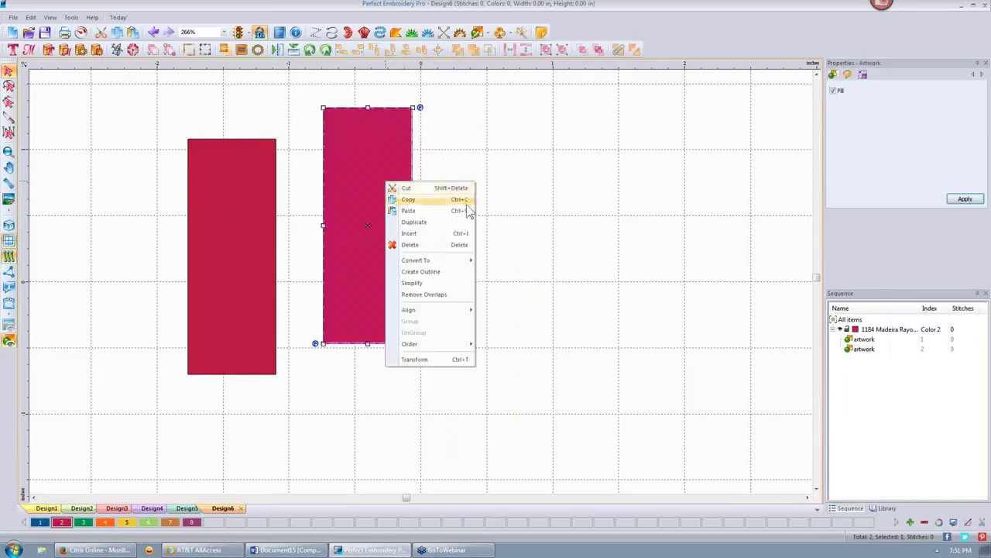
pyautogui.click(437, 224)
pyautogui.click(436, 224)
pyautogui.hotkey('ctrl', 'v')
pyautogui.hotkey('ctrl', 'v')
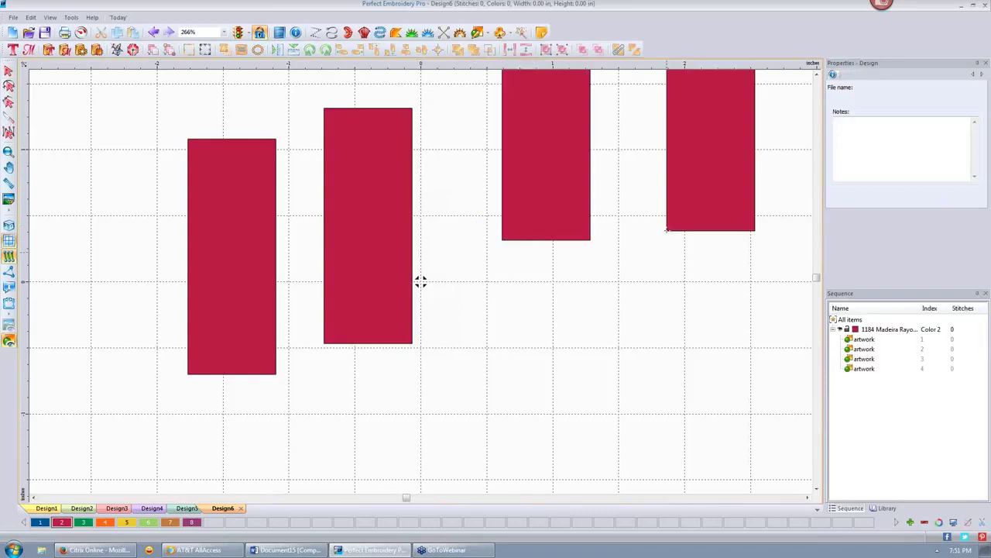
pyautogui.hotkey('ctrl', 'v')
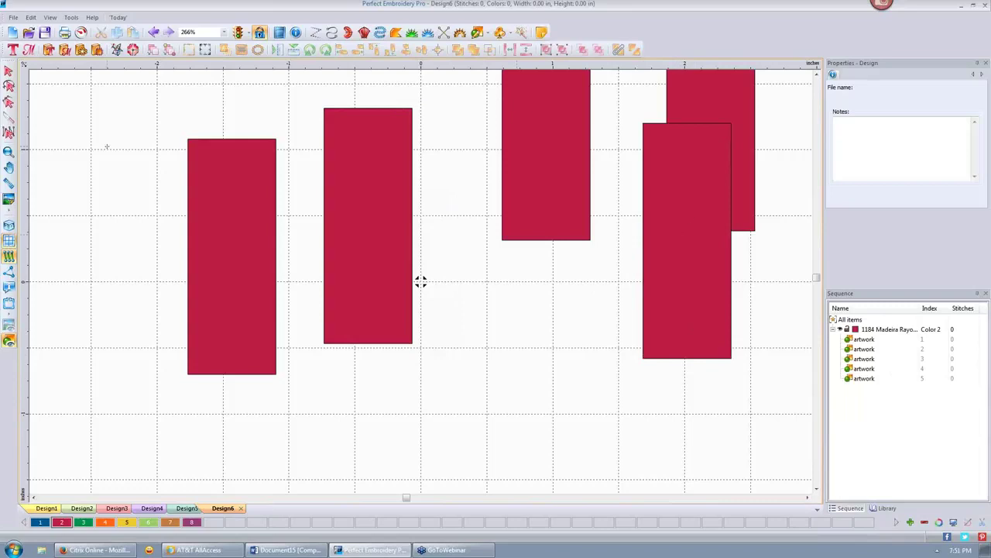
# Move the last pasted rectangle about 0.9 in right, clear of the copy it overlaps, and center the origin on the design.
pyautogui.click(8, 71)
pyautogui.moveTo(676, 304); pyautogui.dragTo(793, 341)
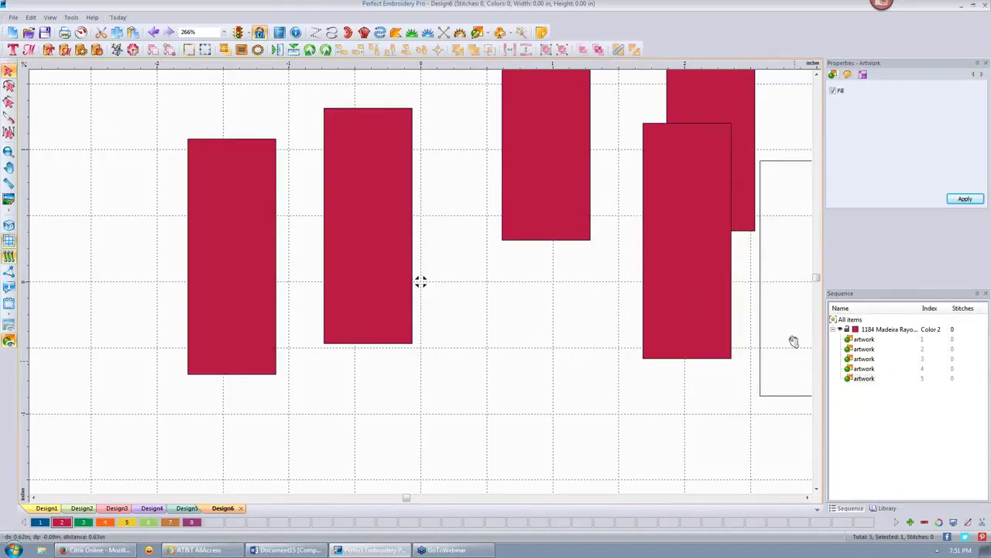
pyautogui.rightClick(426, 65)
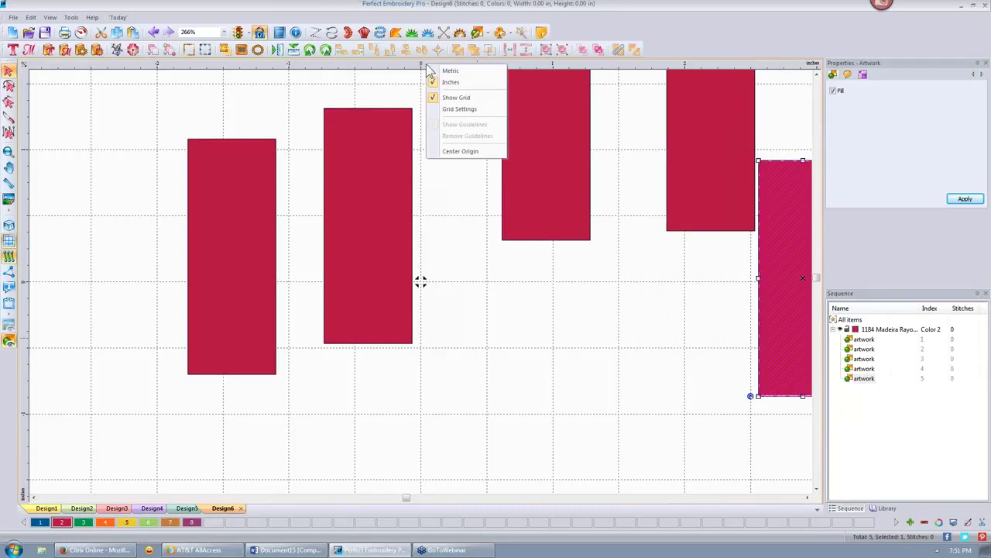
pyautogui.click(460, 151)
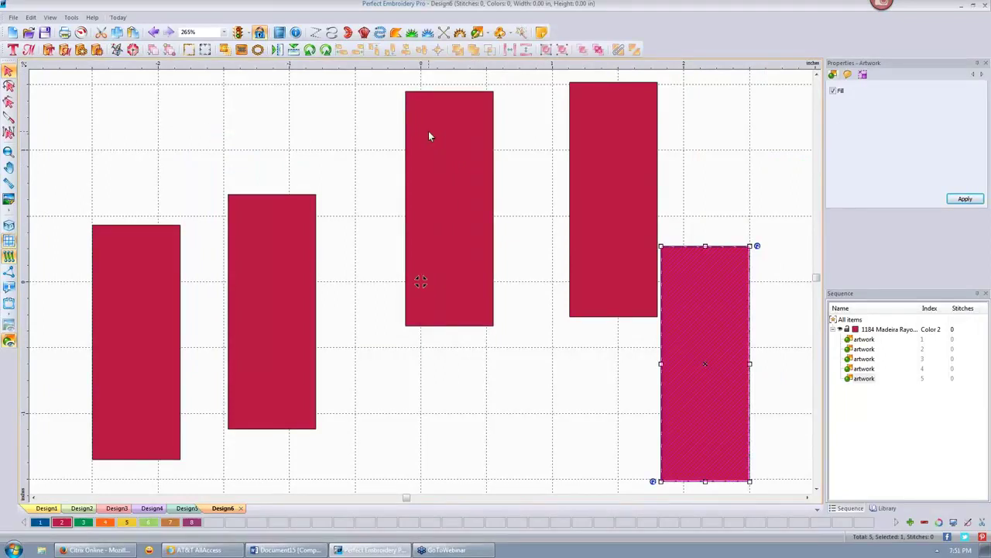
# Duplicate the middle rectangle as an oversized tilted copy and undo that placement.
pyautogui.click(464, 216)
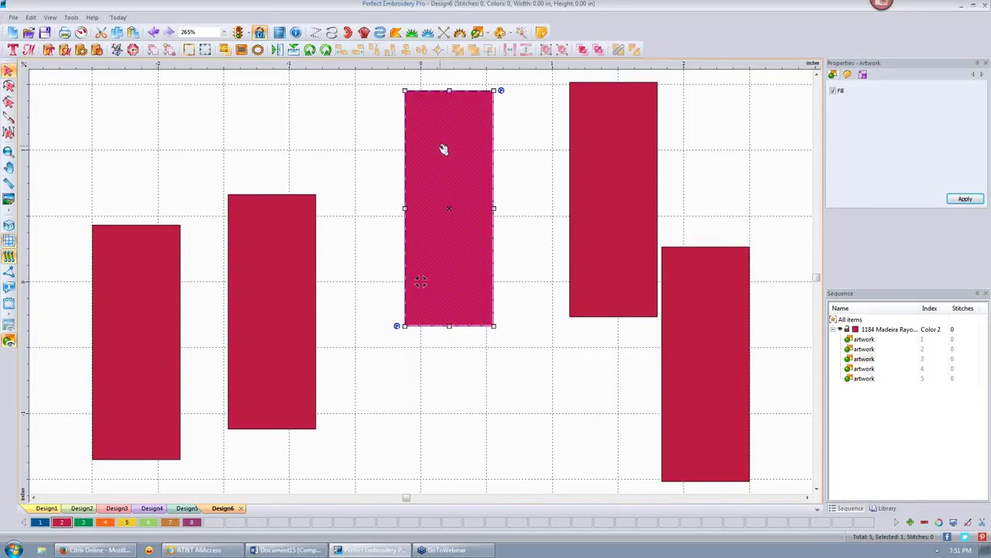
pyautogui.rightClick(441, 148)
pyautogui.click(481, 188)
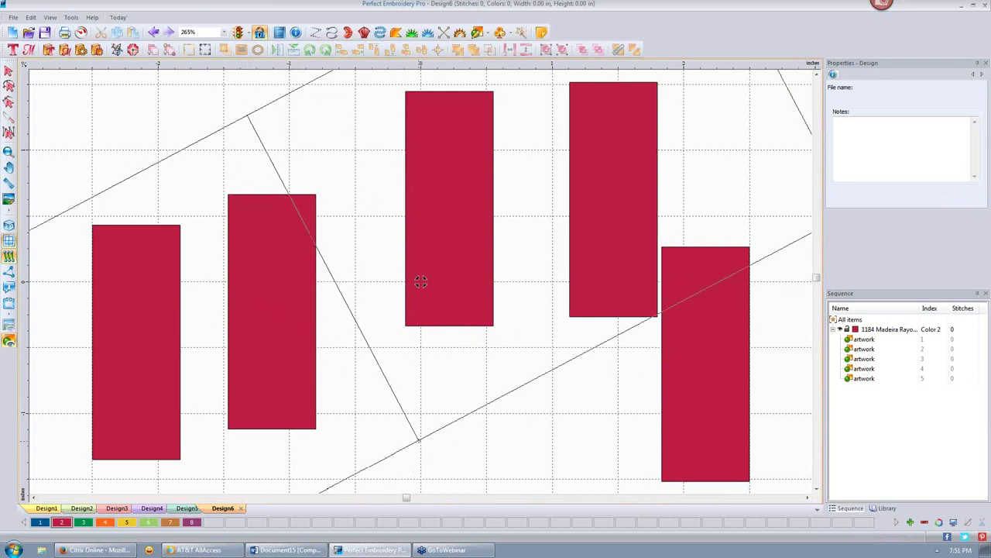
pyautogui.click(421, 281)
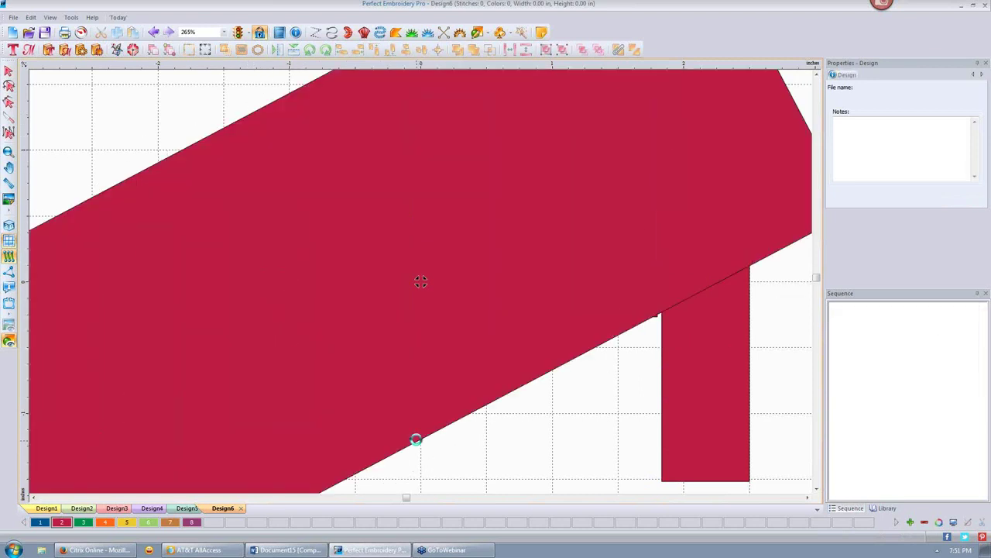
pyautogui.hotkey('ctrl', 'z')
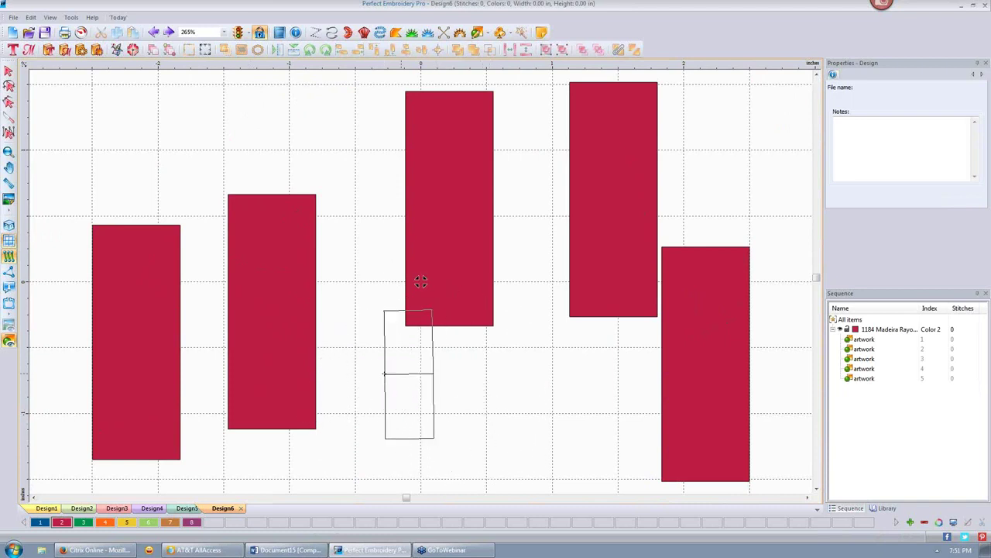
# Place a small tilted copy about 0.9 in long below the middle rectangle, and delete it.
pyautogui.click(409, 412)
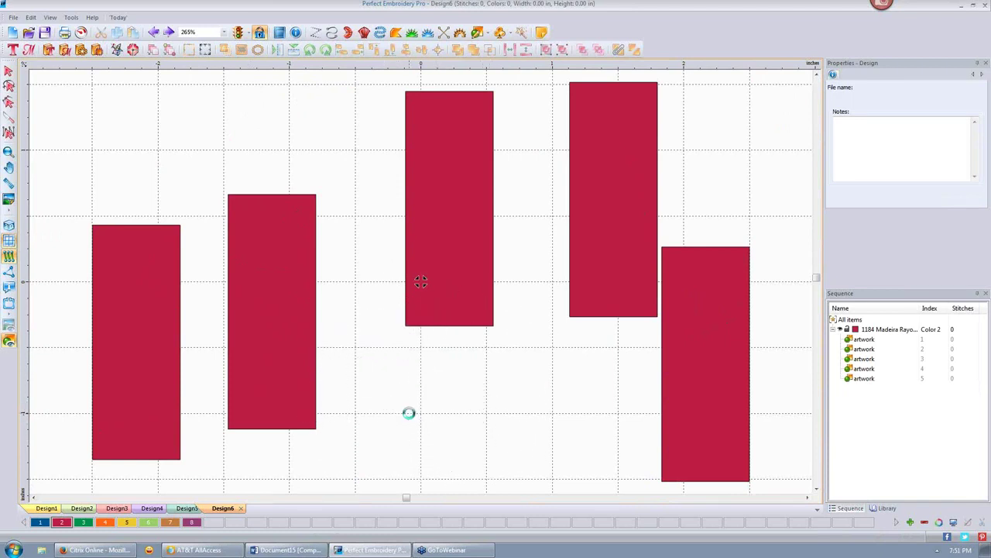
pyautogui.press('Escape')
pyautogui.click(418, 396)
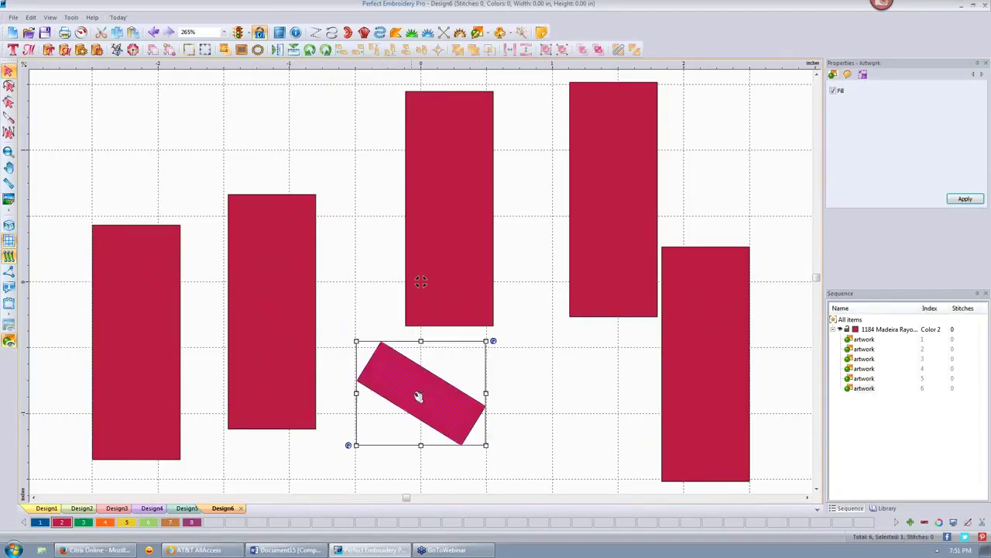
pyautogui.press('Delete')
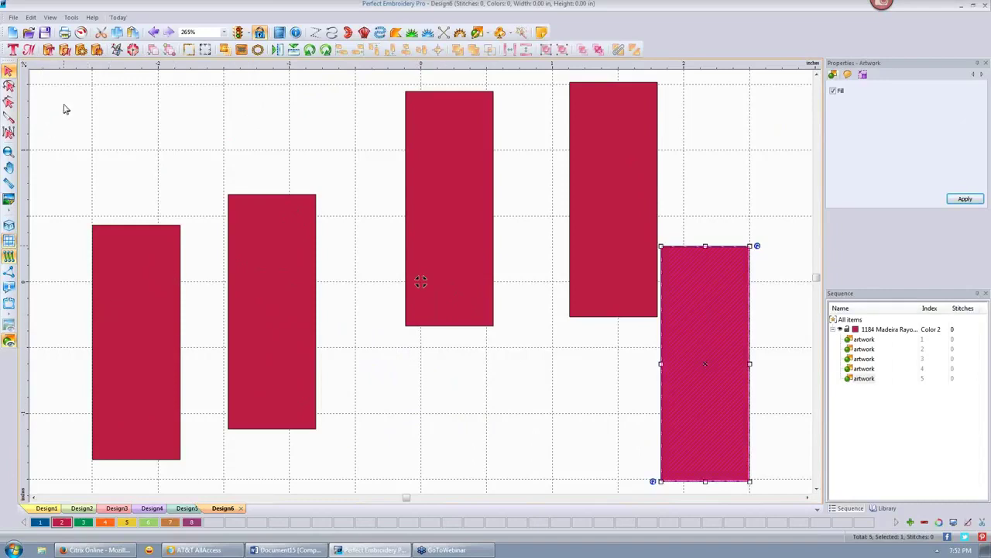
# Align all five rectangles on a common horizontal centerline and space them evenly across.
pyautogui.hotkey('ctrl', 'a')
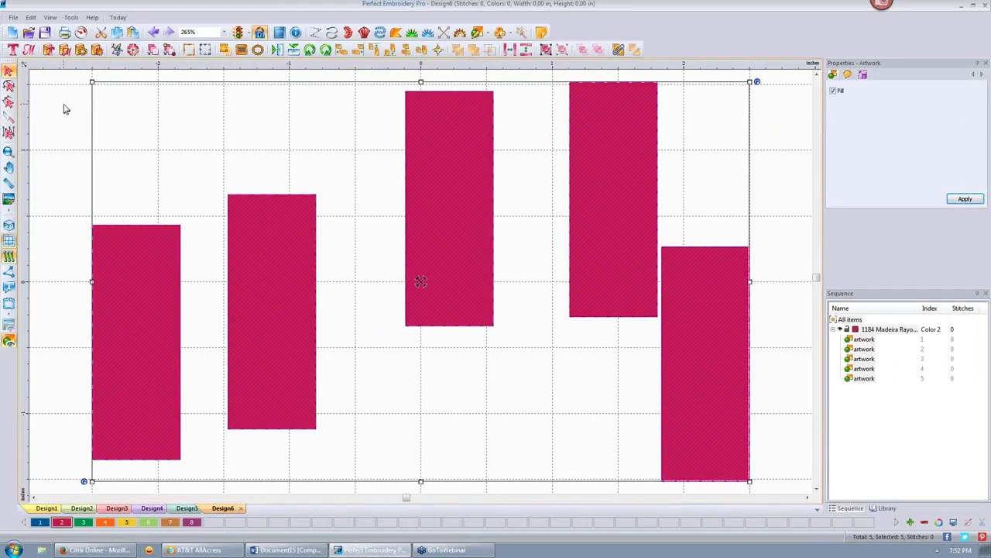
pyautogui.click(423, 52)
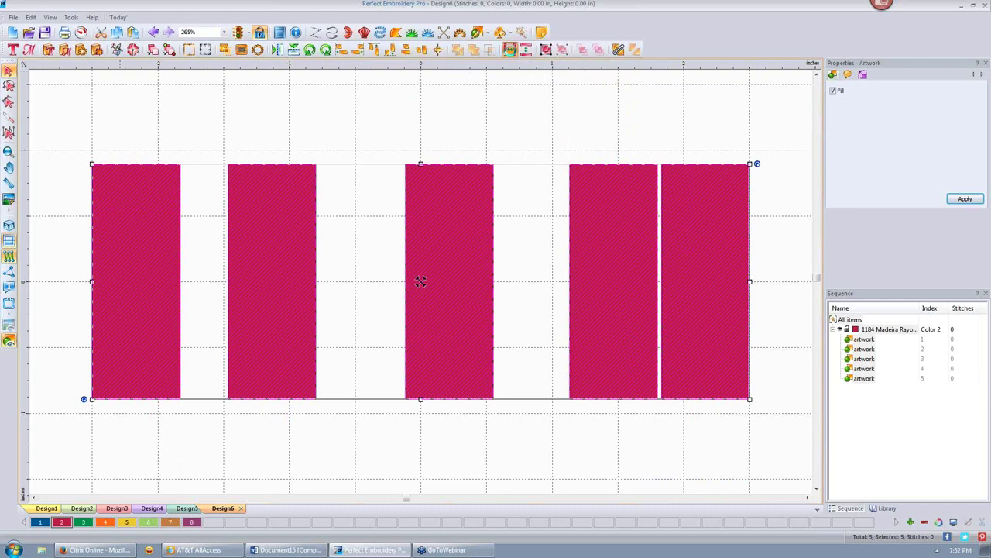
pyautogui.click(510, 52)
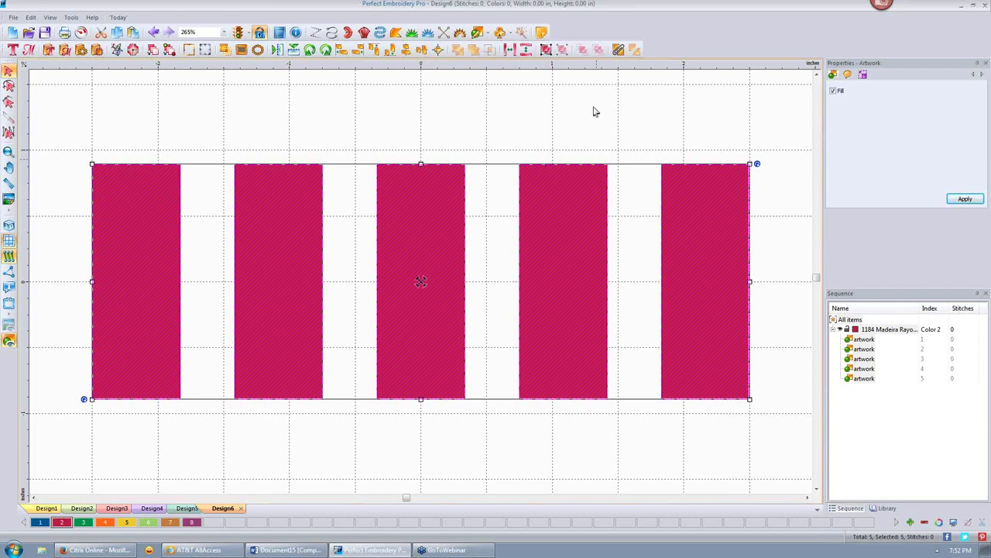
pyautogui.click(537, 128)
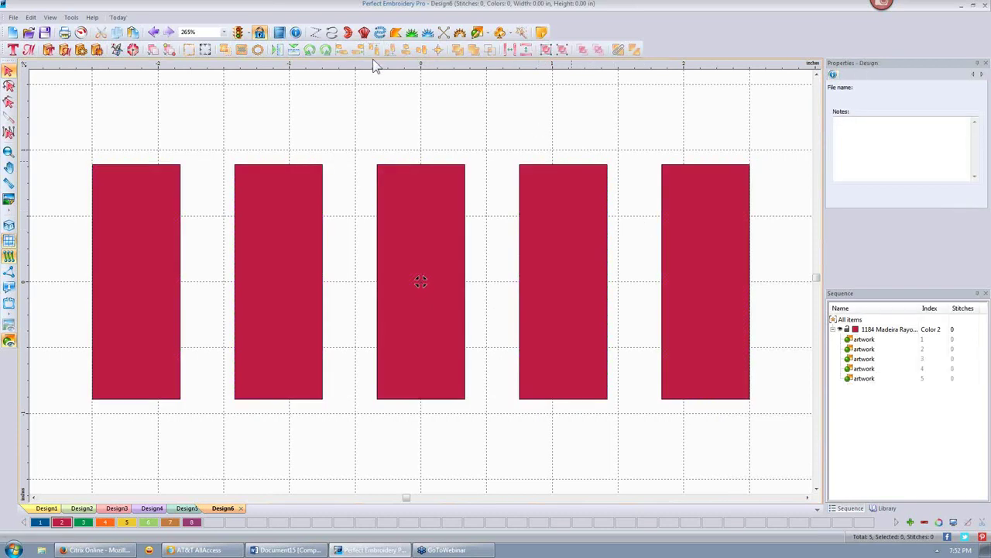
# Shrink the middle rectangle to about half its size and move it inside the second rectangle.
pyautogui.click(416, 228)
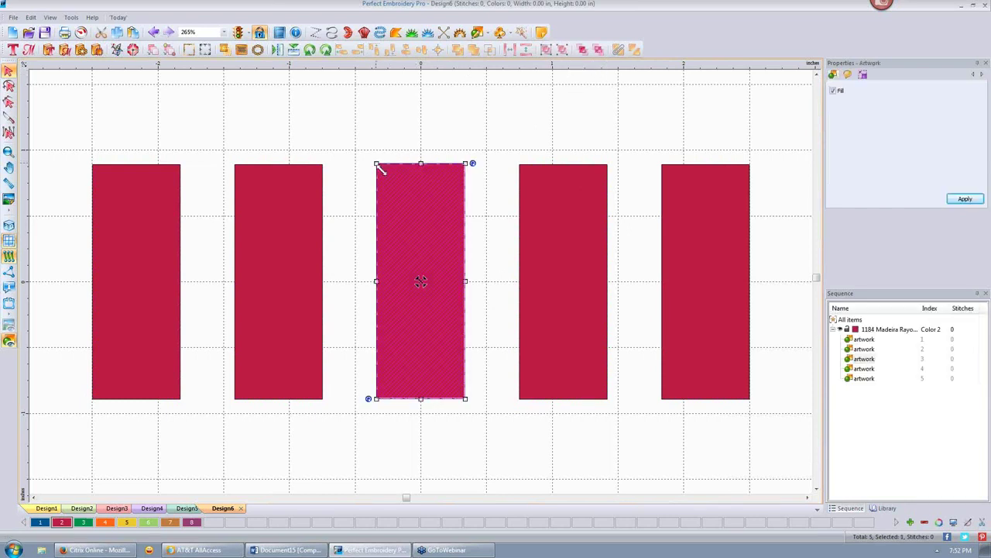
pyautogui.moveTo(378, 165); pyautogui.dragTo(284, 247)
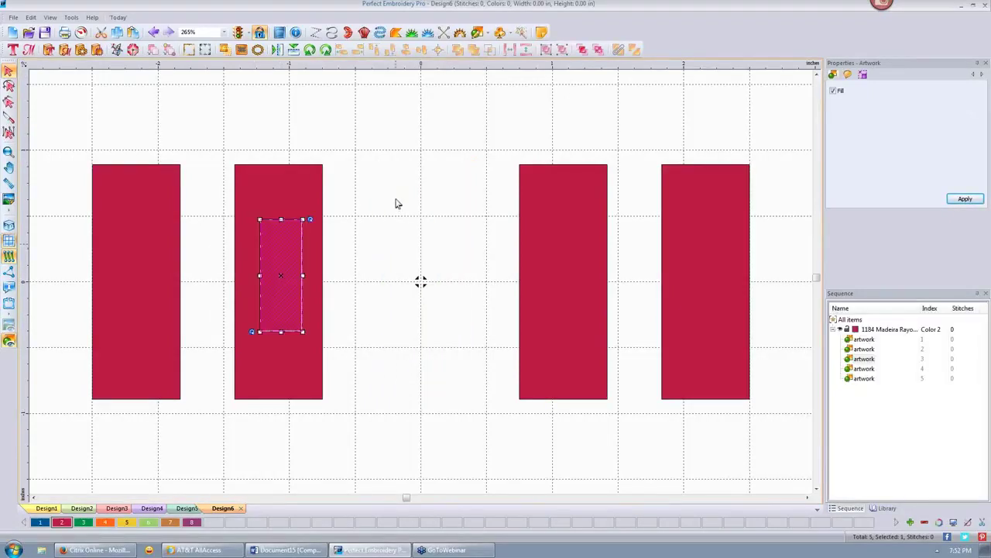
pyautogui.click(238, 106)
pyautogui.click(295, 233)
# Recolor the small rectangle green and combine it with the surrounding rectangle so it becomes a hole.
pyautogui.click(78, 522)
pyautogui.click(398, 151)
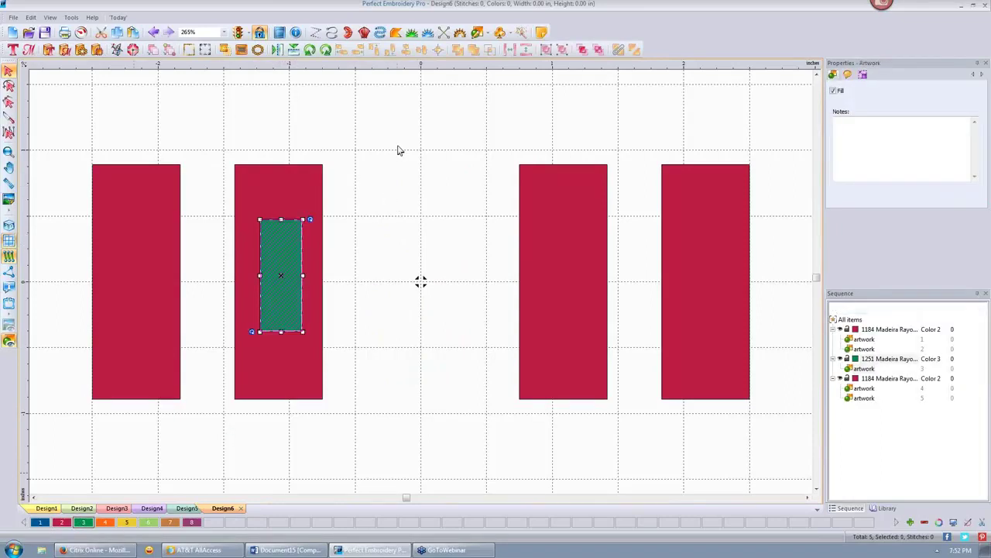
pyautogui.moveTo(213, 129); pyautogui.dragTo(384, 459)
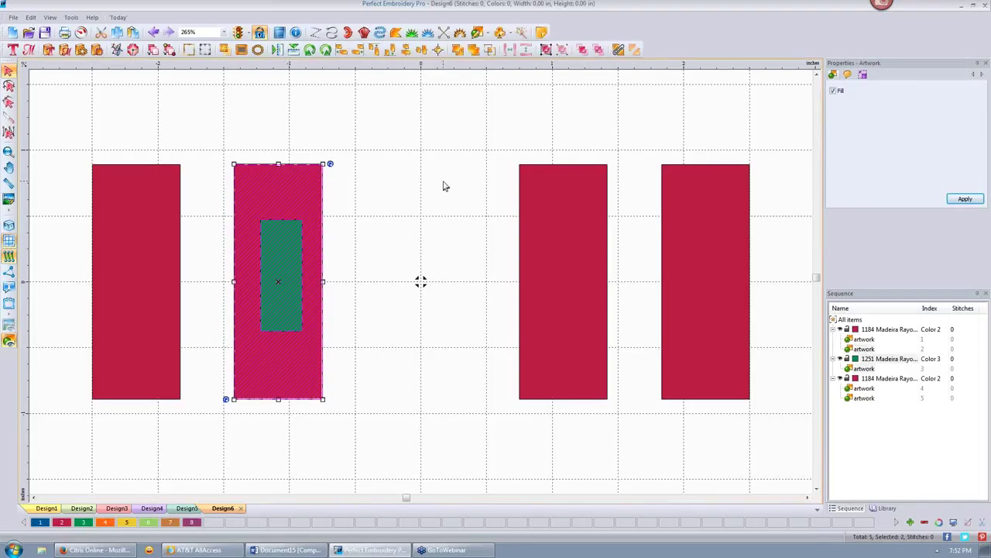
pyautogui.click(618, 50)
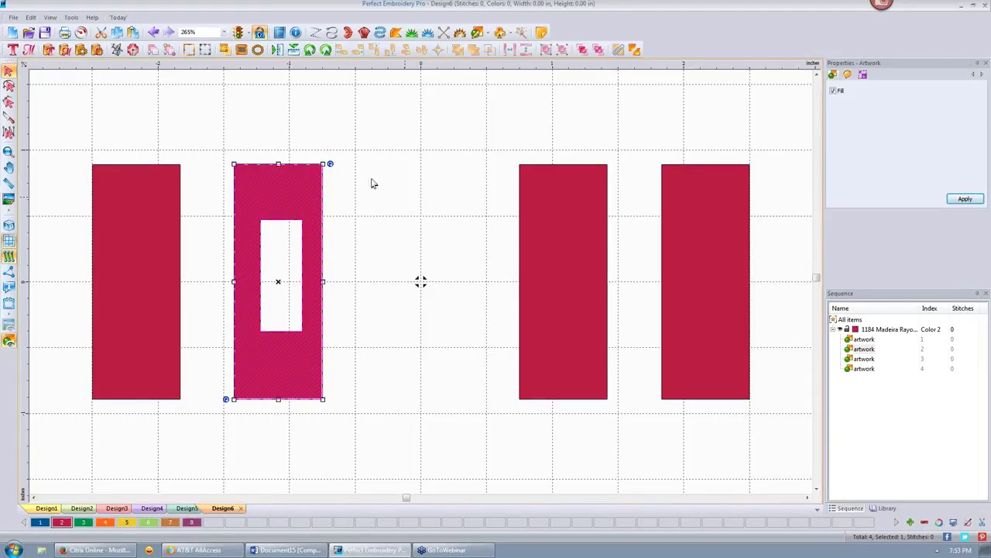
# Draw a triangle about 0.4 in wide and 0.85 in tall inside the second rectangle from the right, and color it green.
pyautogui.click(489, 34)
pyautogui.click(492, 91)
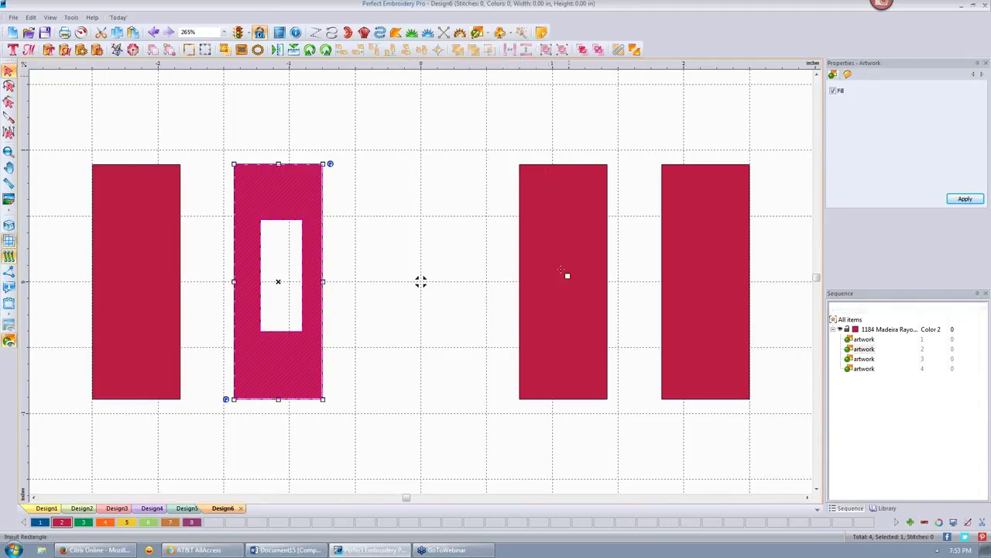
pyautogui.moveTo(564, 244); pyautogui.dragTo(593, 352)
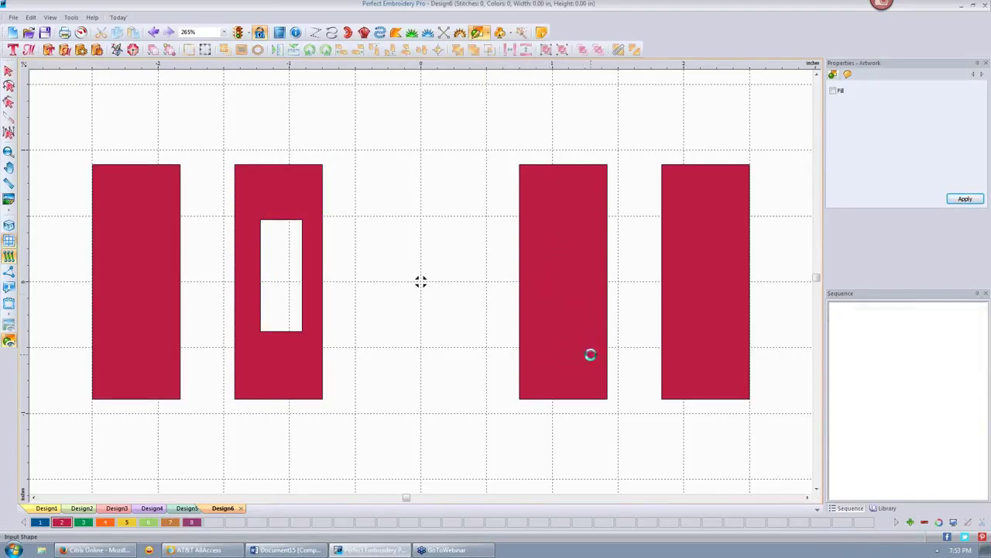
pyautogui.click(7, 69)
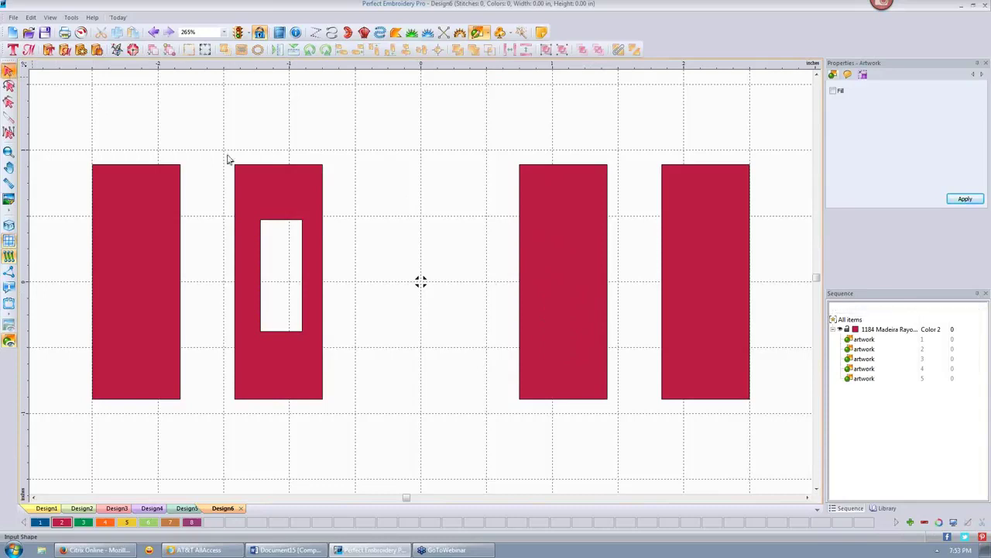
pyautogui.click(83, 522)
pyautogui.click(411, 264)
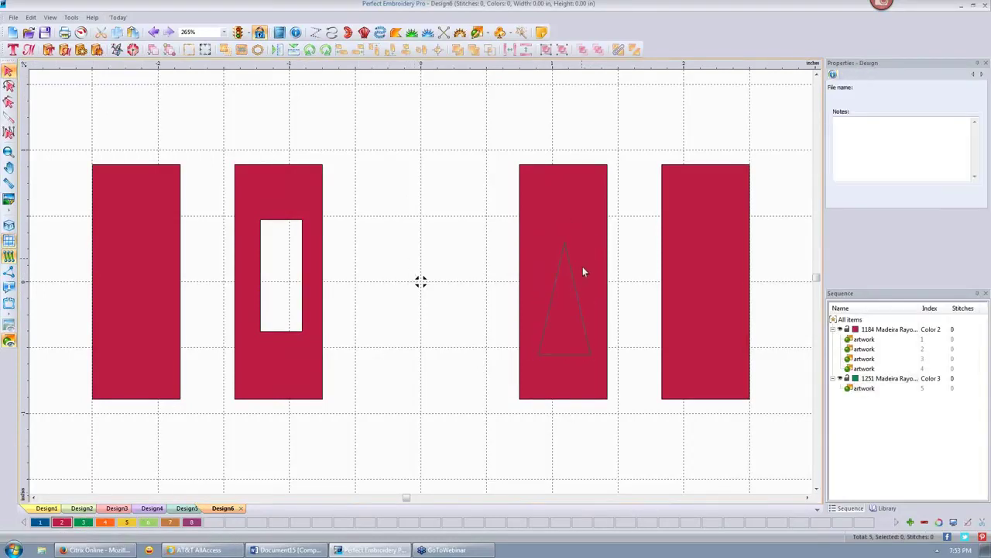
# Combine the green triangle with its surrounding rectangle to cut a triangular hole.
pyautogui.moveTo(477, 134); pyautogui.dragTo(636, 493)
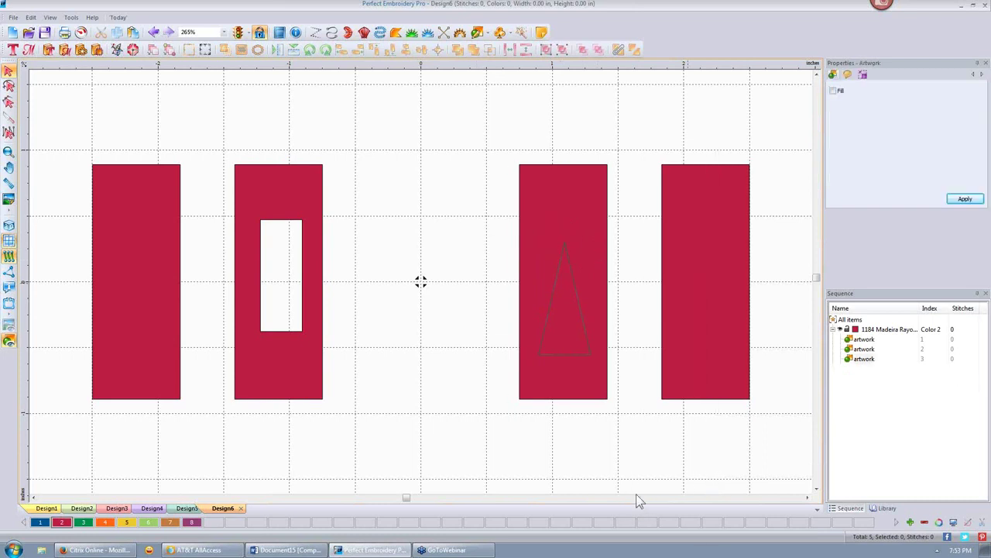
pyautogui.click(619, 50)
pyautogui.click(440, 148)
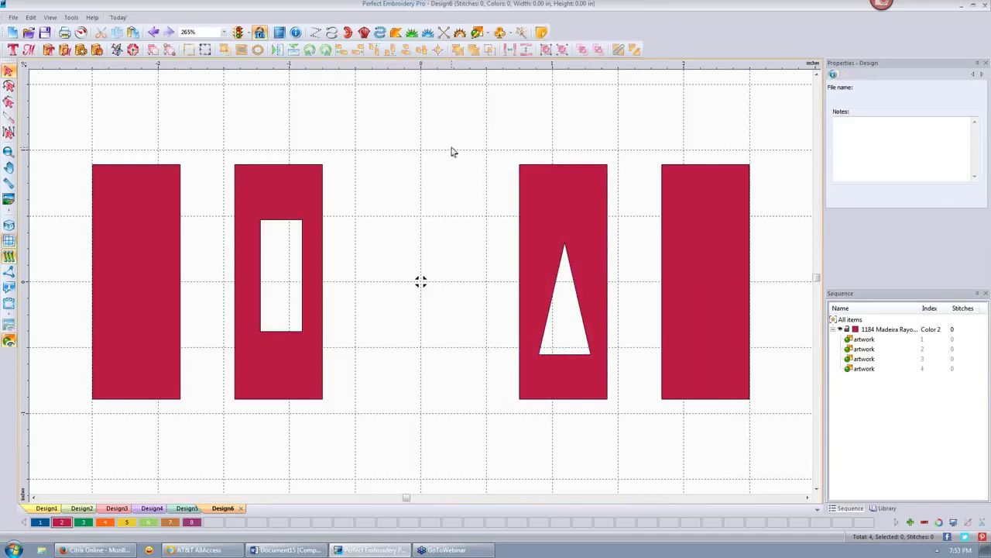
# Create a single united outline around the rectangle with the triangular hole, at a distance of 0.08 in.
pyautogui.moveTo(501, 149); pyautogui.dragTo(631, 427)
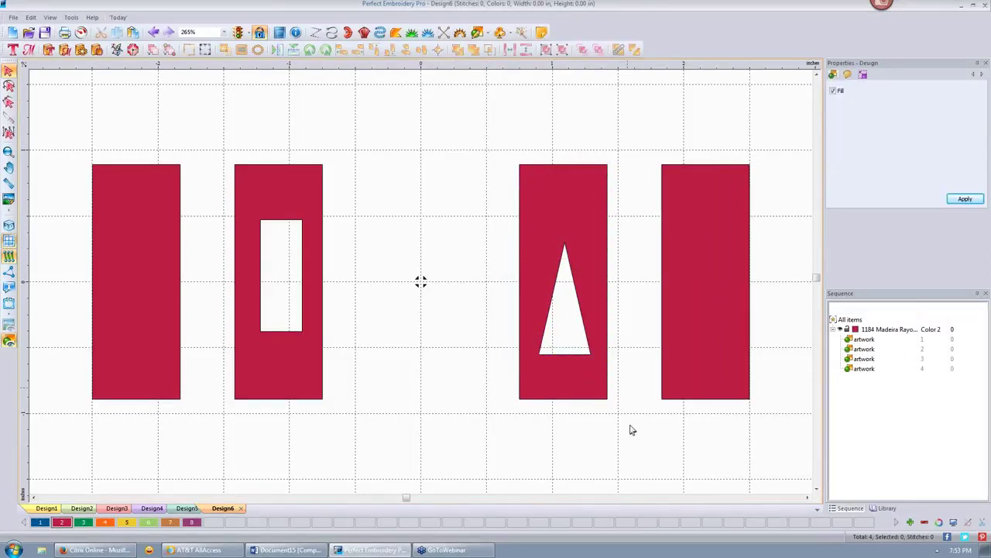
pyautogui.rightClick(557, 217)
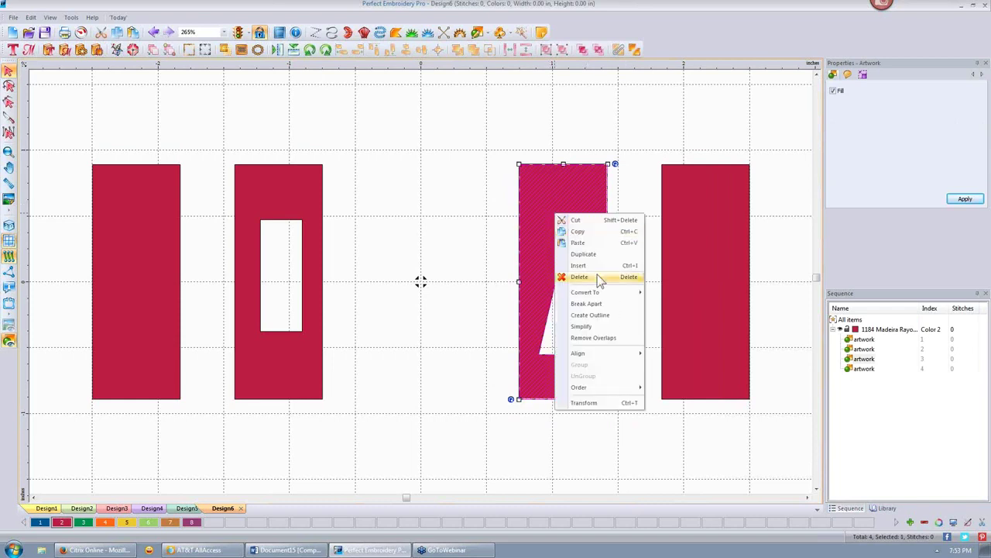
pyautogui.click(593, 315)
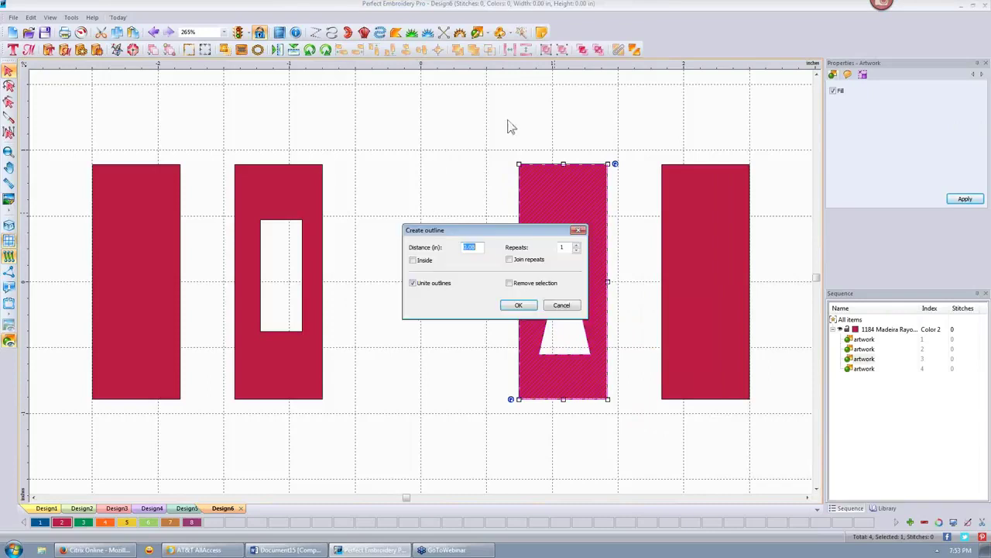
pyautogui.click(519, 305)
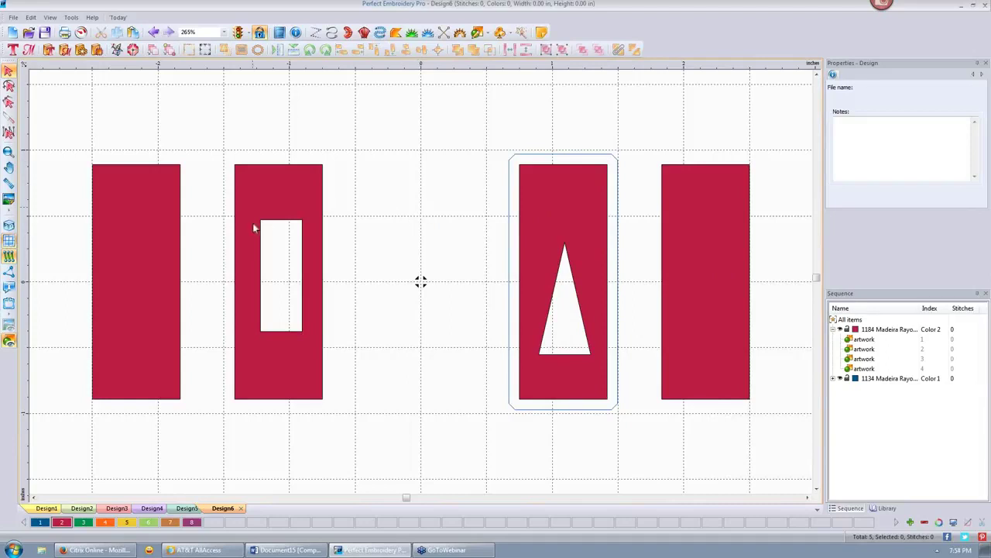
# Convert the rightmost red rectangle from artwork to a Complex Fill.
pyautogui.click(274, 200)
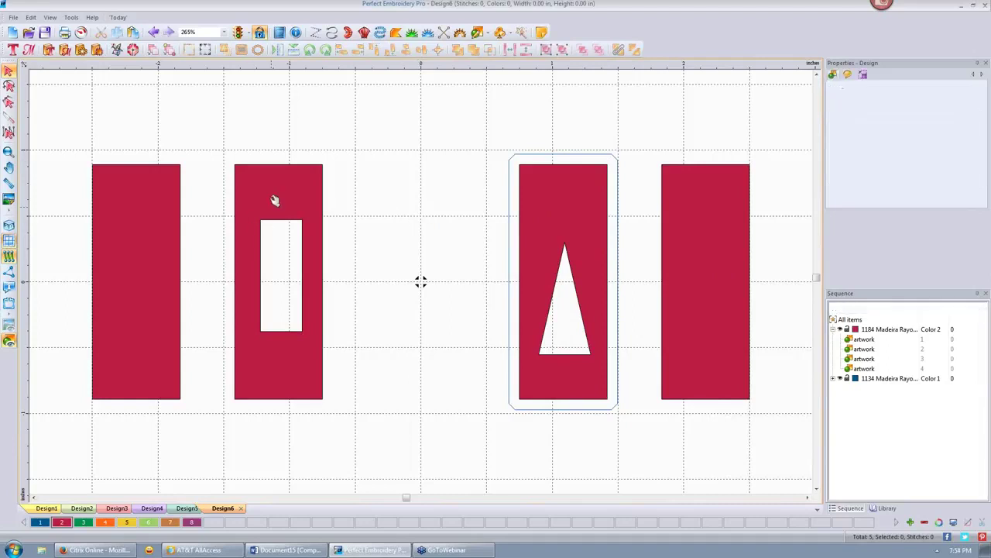
pyautogui.click(692, 250)
pyautogui.rightClick(695, 244)
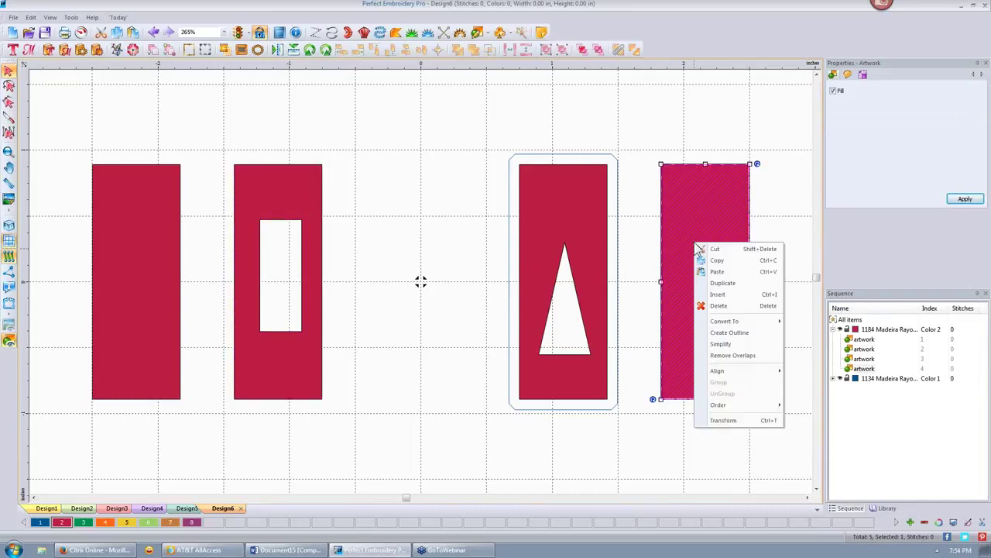
pyautogui.moveTo(737, 329)
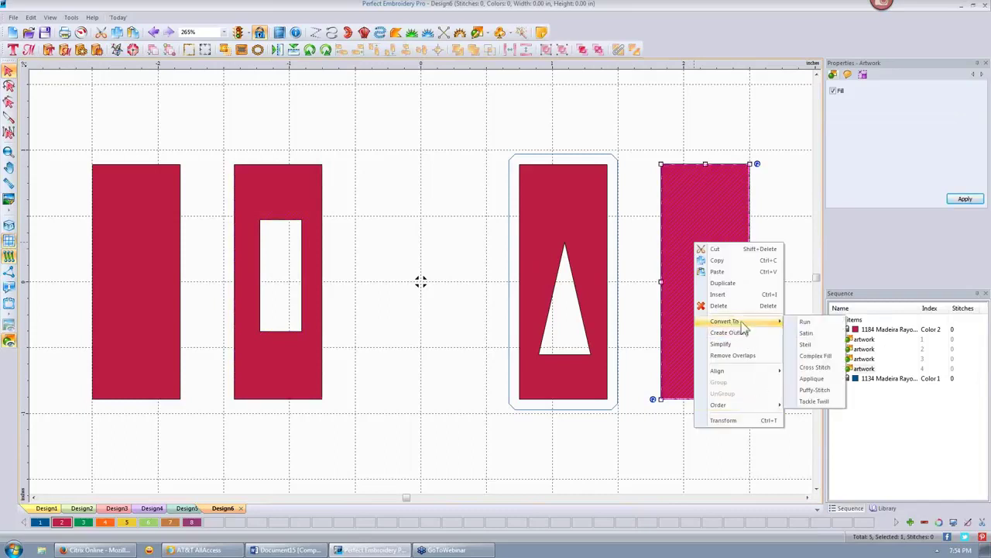
pyautogui.click(814, 361)
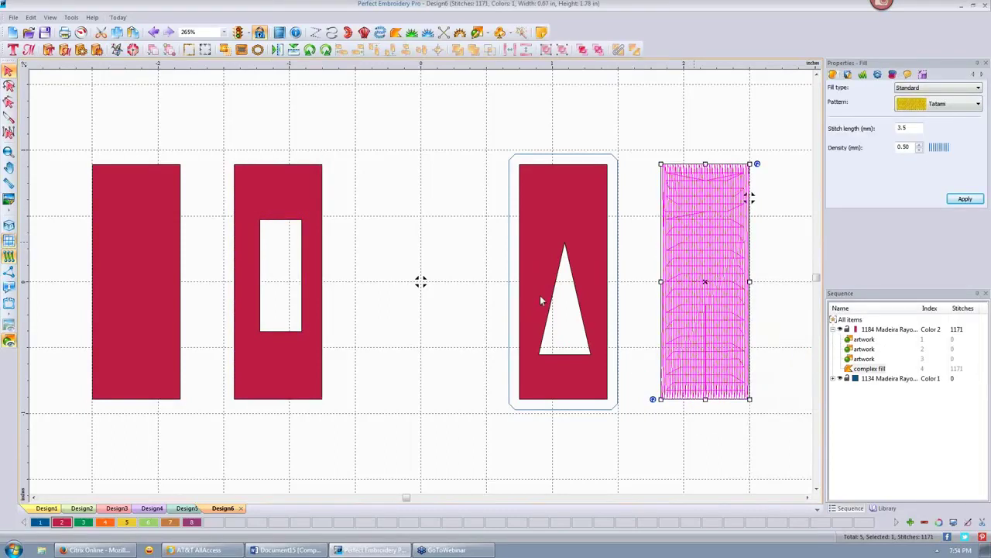
# Delete the three remaining artwork rectangles and the outline, and move the filled rectangle into the left half of the workspace.
pyautogui.moveTo(54, 128); pyautogui.dragTo(640, 470)
pyautogui.press('Delete')
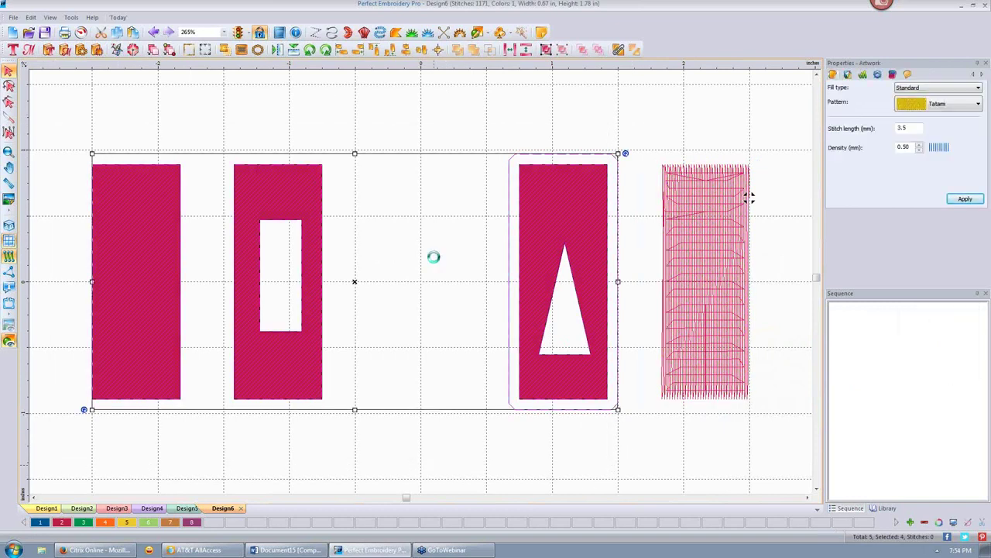
pyautogui.moveTo(713, 202); pyautogui.dragTo(301, 236)
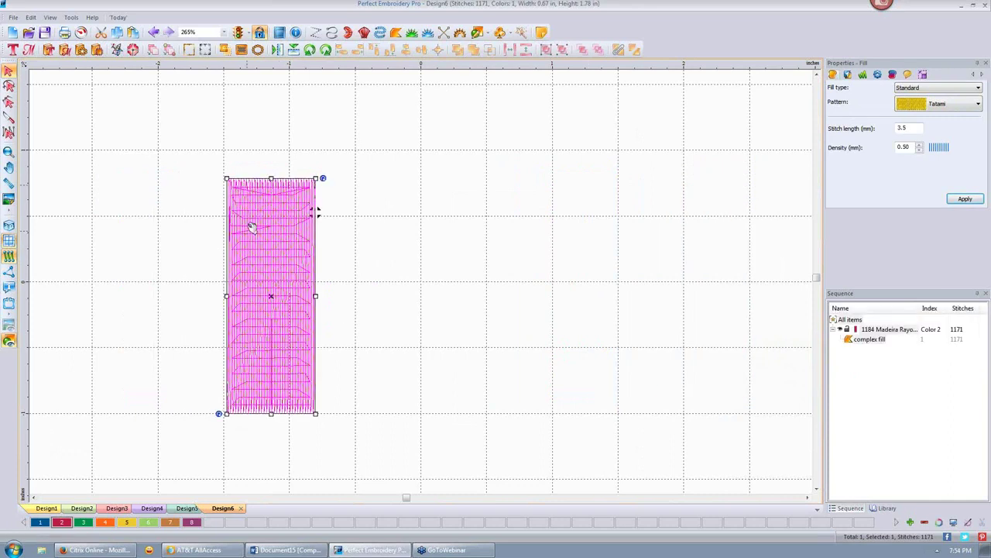
# Set the filled rectangle's width to 3 in with the aspect ratio maintained.
pyautogui.click(921, 75)
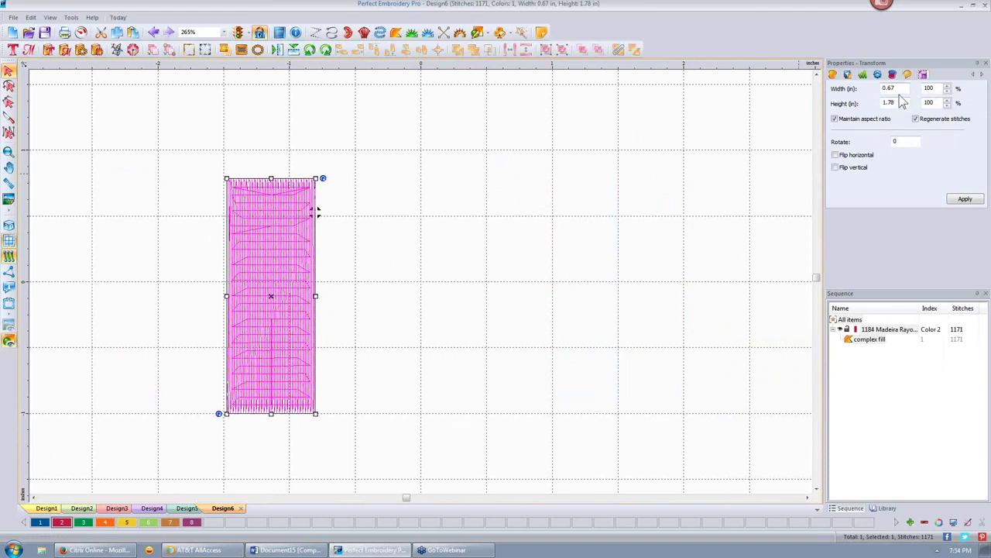
pyautogui.doubleClick(906, 88)
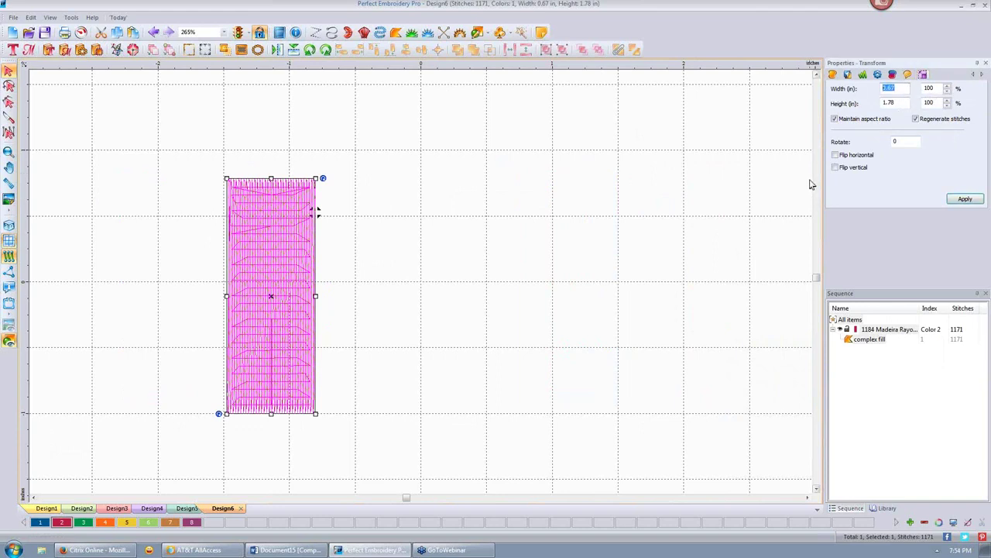
pyautogui.write('3')
pyautogui.click(965, 200)
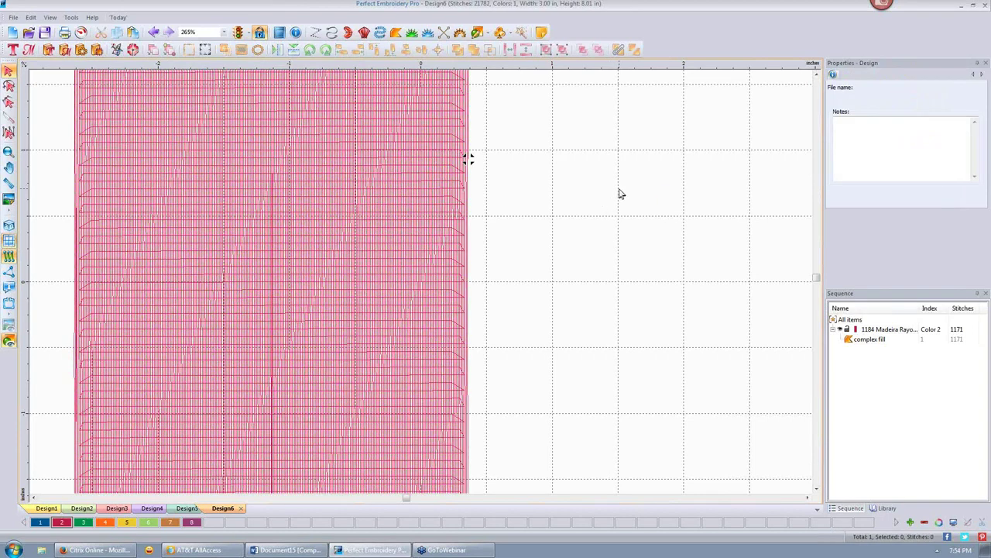
pyautogui.scroll(-5, 620, 194)
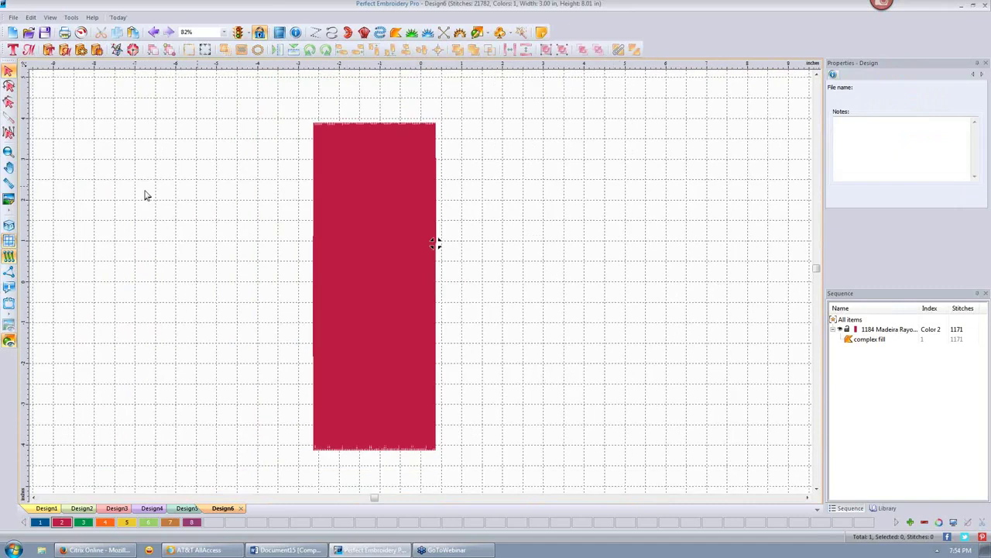
# Draw a diamond about 5 in wide and 4.4 in tall across the middle of the filled rectangle.
pyautogui.click(486, 35)
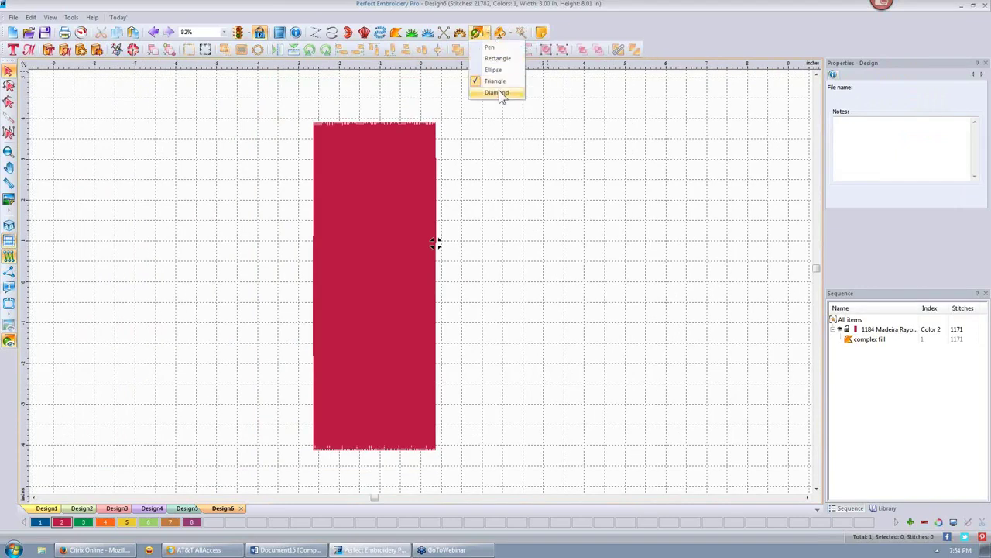
pyautogui.click(499, 94)
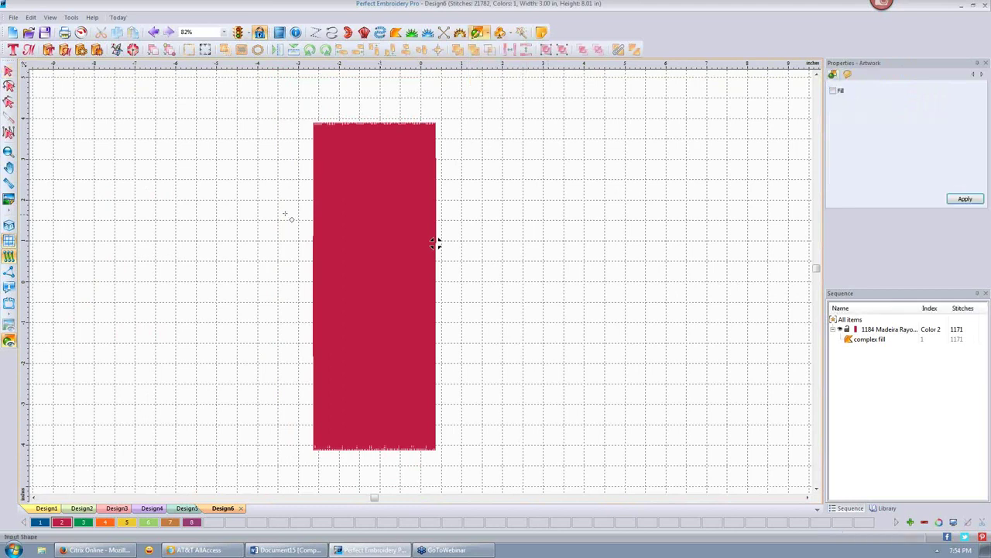
pyautogui.moveTo(283, 205); pyautogui.dragTo(481, 383)
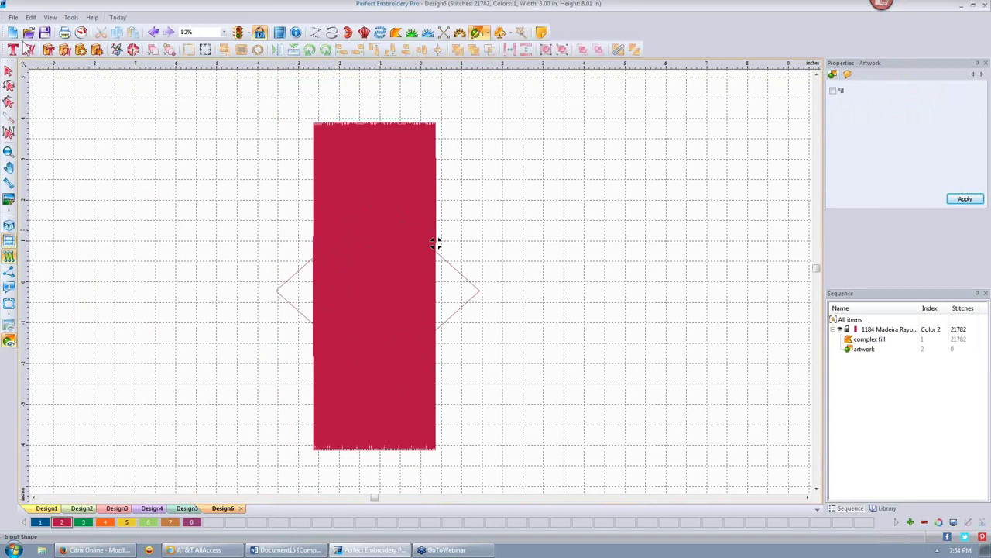
pyautogui.click(9, 70)
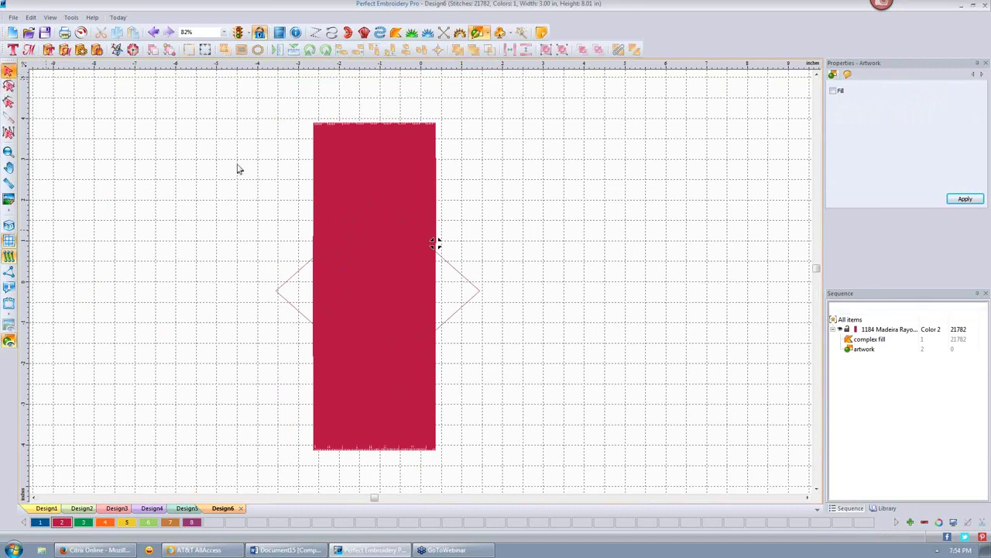
# Convert the diamond to a Complex Fill and color it Green Apple.
pyautogui.click(449, 269)
pyautogui.rightClick(327, 284)
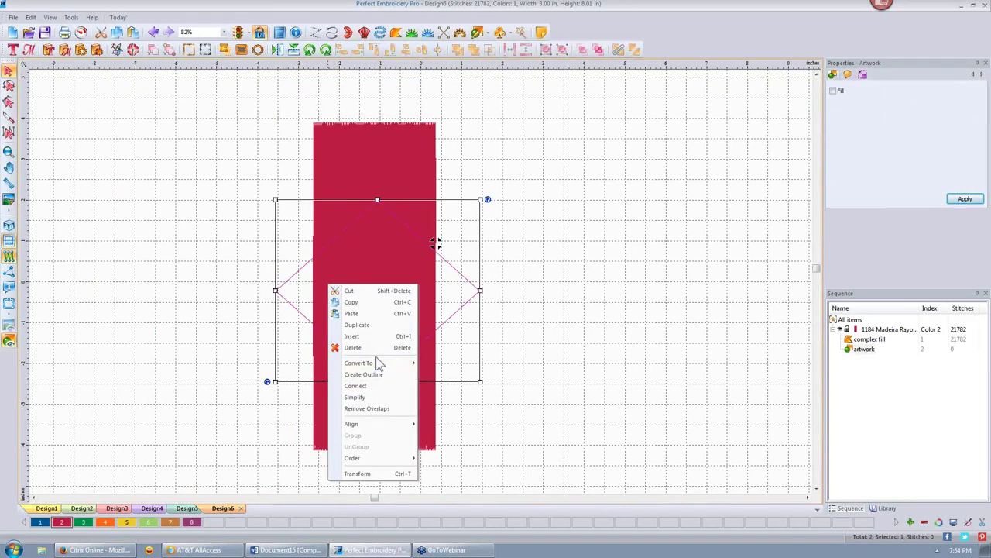
pyautogui.moveTo(401, 364)
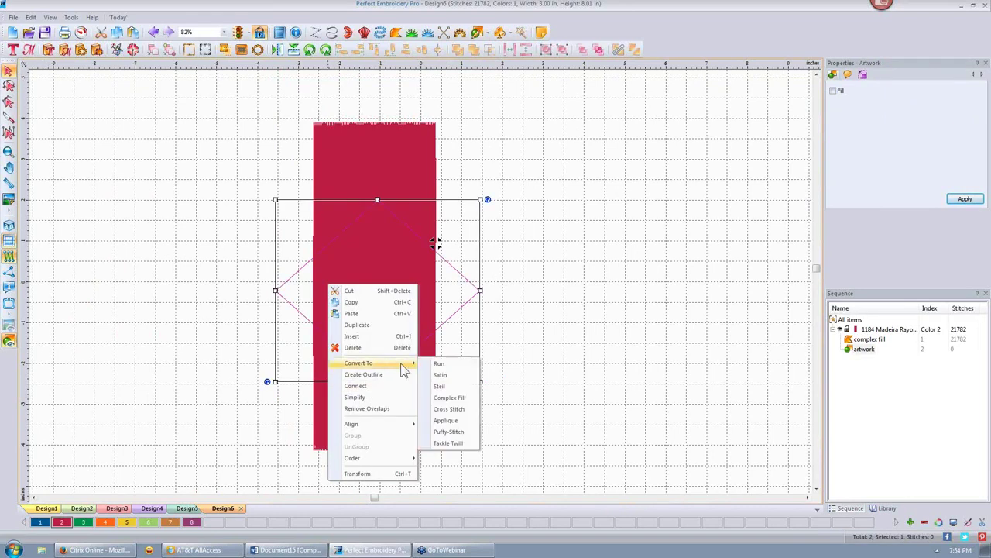
pyautogui.click(457, 398)
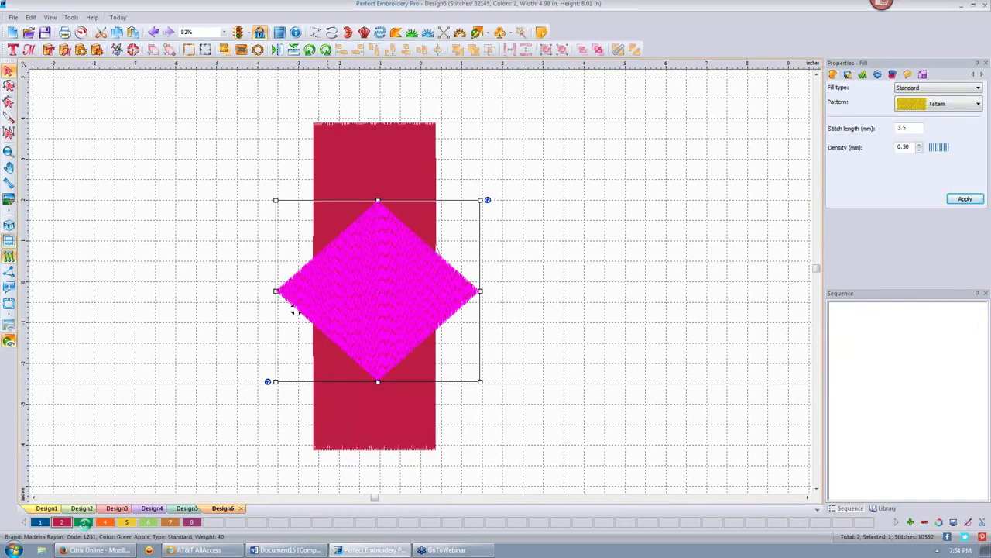
pyautogui.click(557, 194)
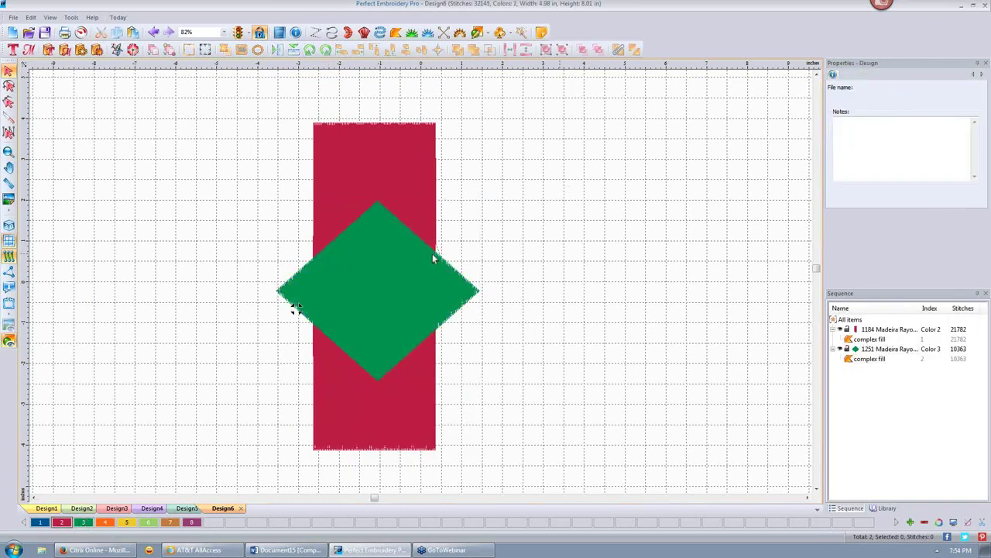
# Try removing the overlap between the red rectangle and the green diamond.
pyautogui.click(383, 276)
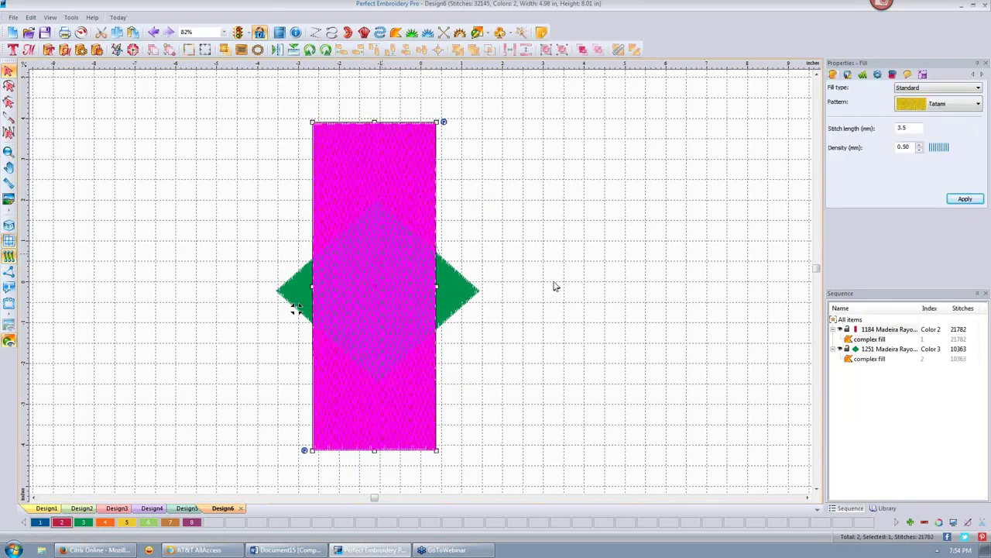
pyautogui.click(457, 291)
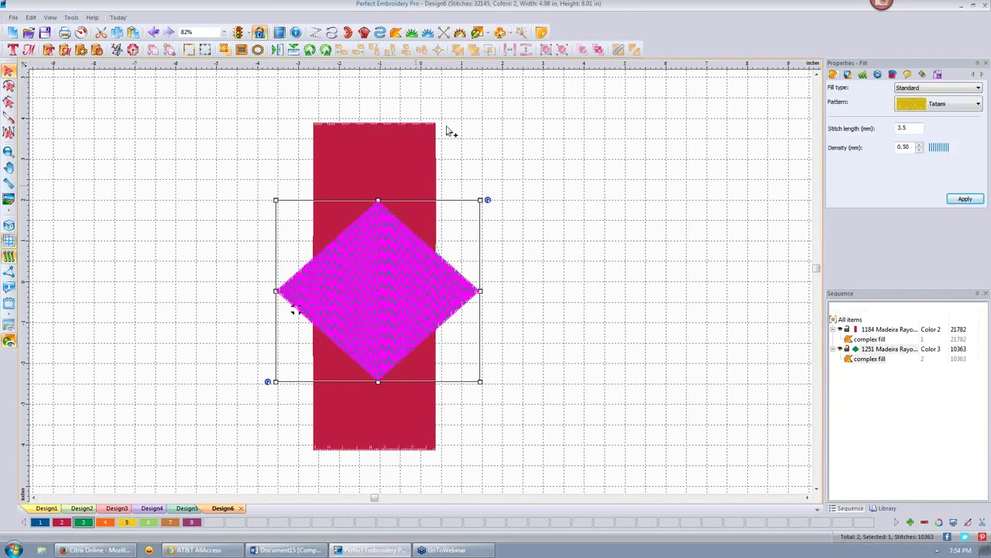
pyautogui.hotkey('ctrl', 'a')
pyautogui.click(457, 48)
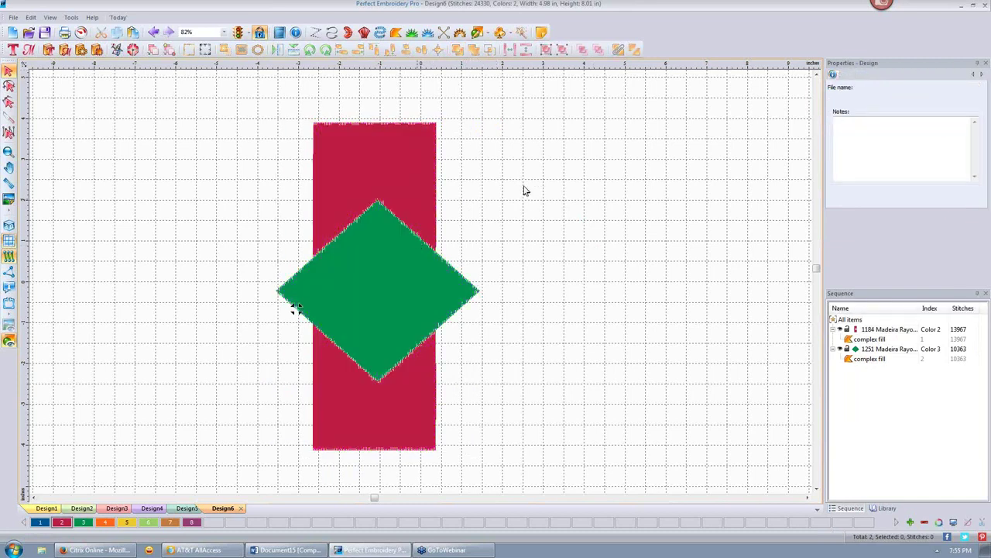
pyautogui.hotkey('ctrl', 'z')
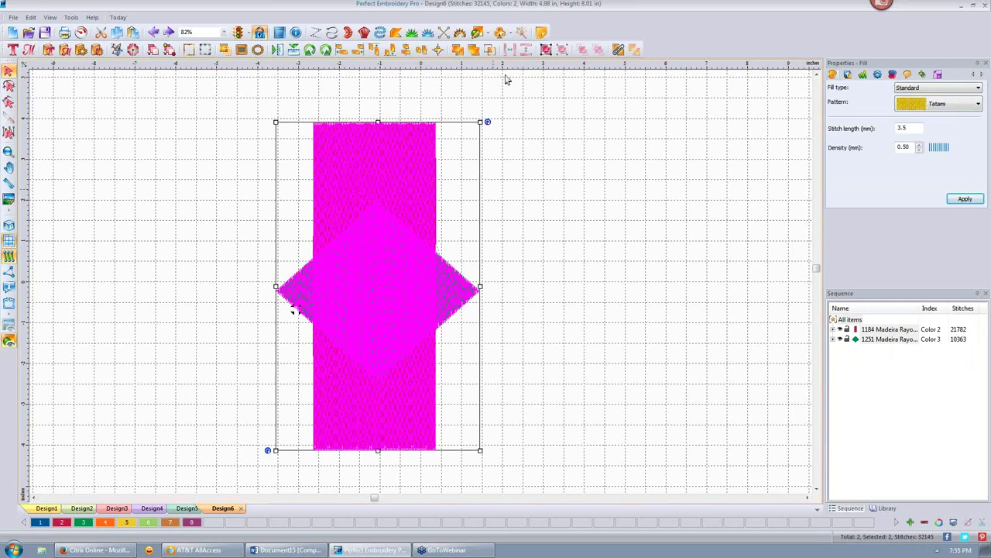
# Remove the overlap between the two fills and move the diamond aside to expose the cutout in the rectangle.
pyautogui.click(458, 51)
pyautogui.moveTo(383, 281); pyautogui.dragTo(512, 279)
pyautogui.click(376, 290)
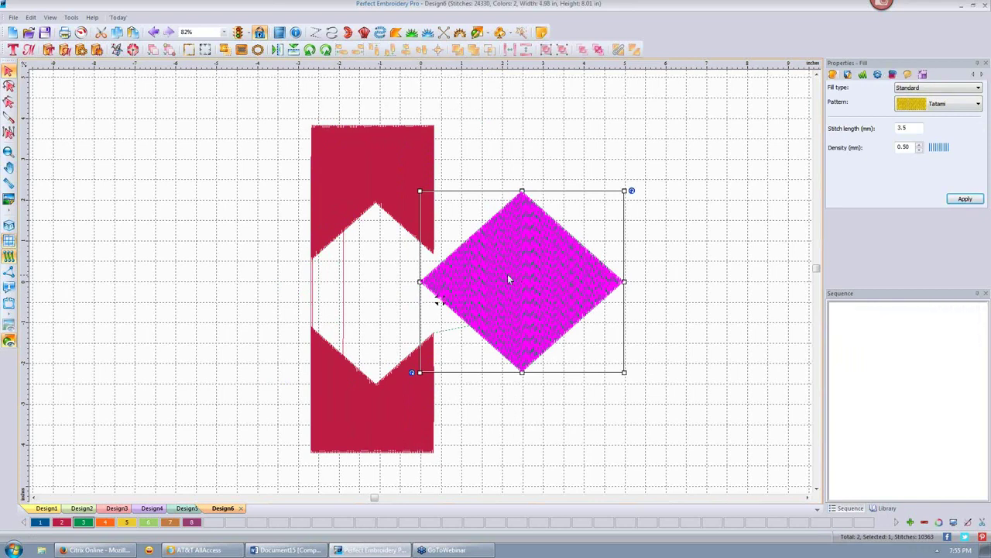
# Undo the diamond's move and the overlap removal so both fills are whole again.
pyautogui.hotkey('ctrl', 'z')
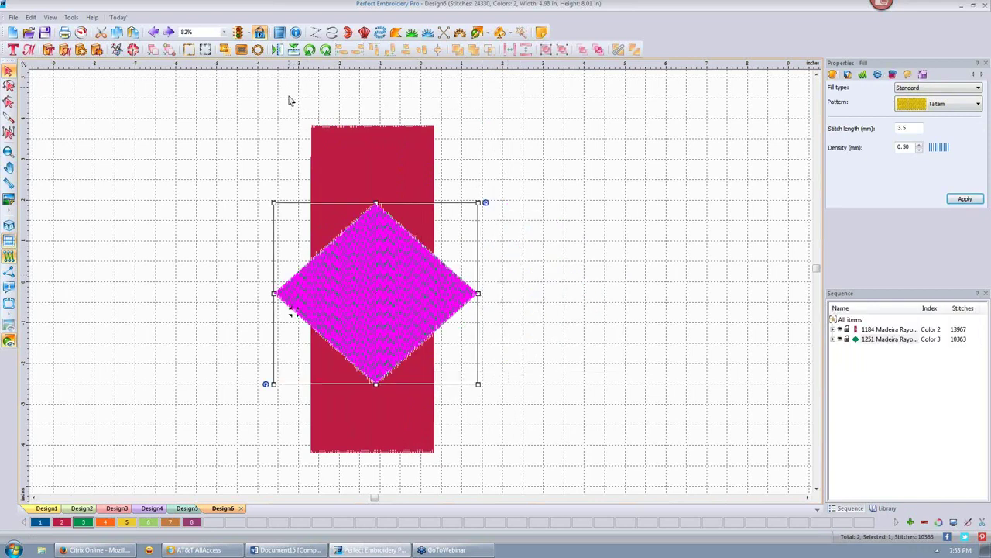
pyautogui.click(153, 31)
pyautogui.moveTo(265, 89); pyautogui.dragTo(505, 490)
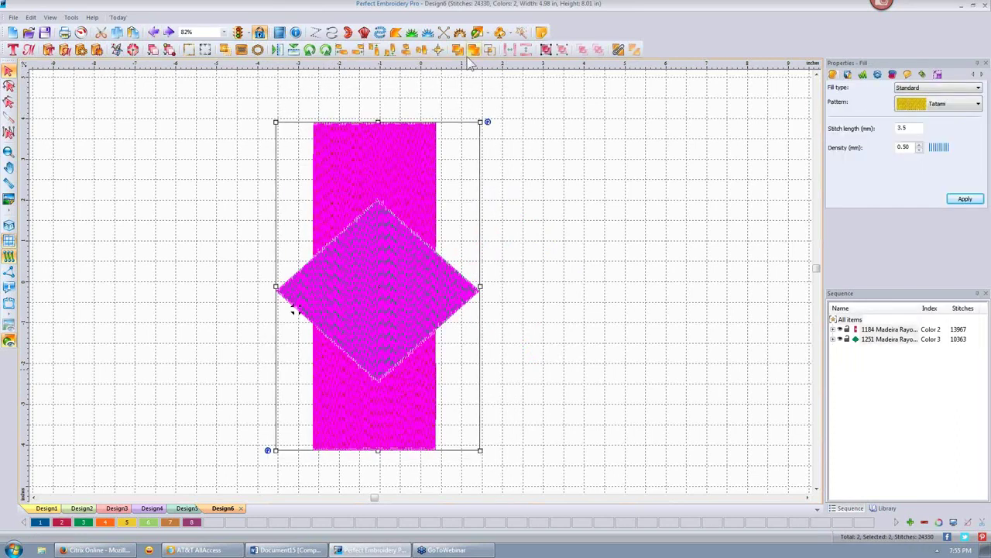
pyautogui.click(557, 254)
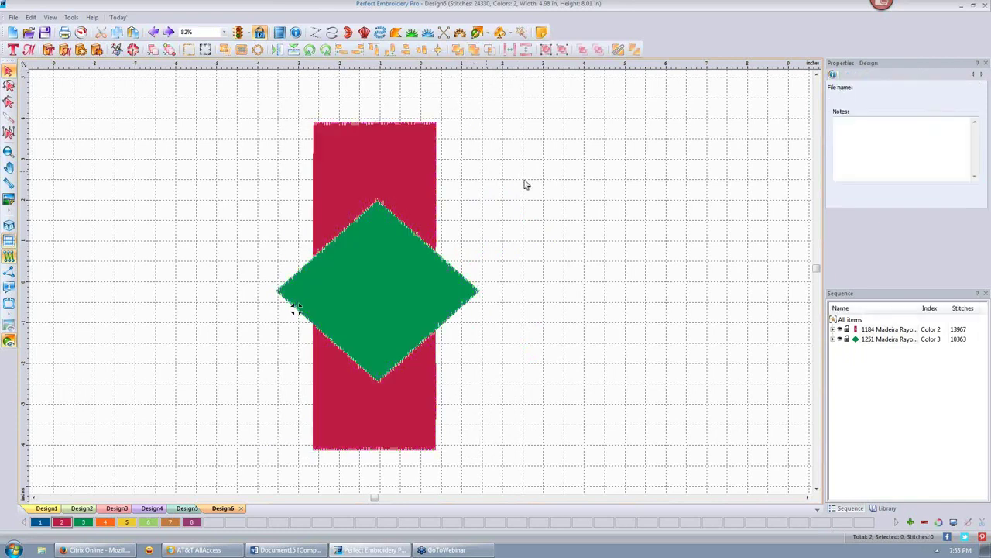
pyautogui.click(154, 32)
pyautogui.click(153, 32)
pyautogui.click(521, 193)
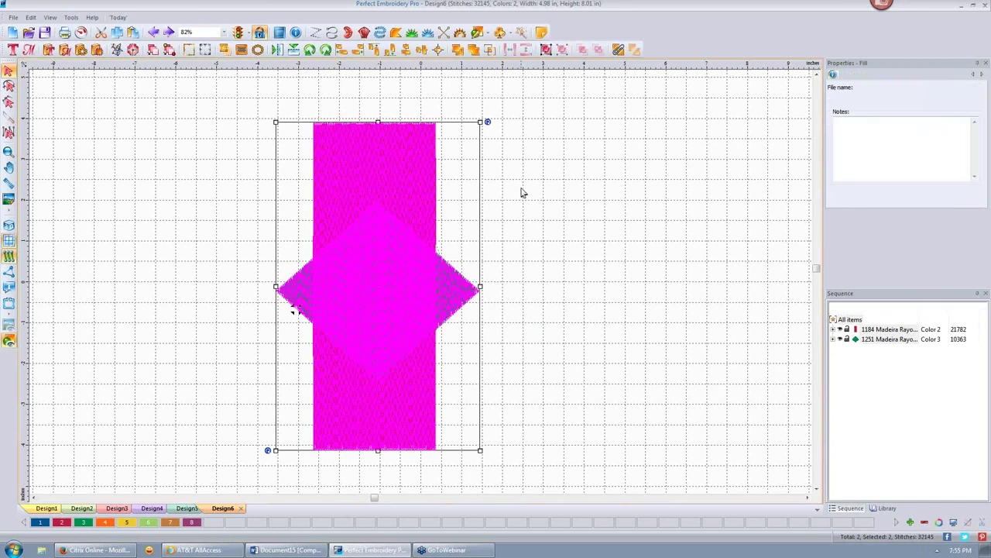
# Try merging the rectangle and the diamond into one red fill shape.
pyautogui.moveTo(264, 93); pyautogui.dragTo(508, 490)
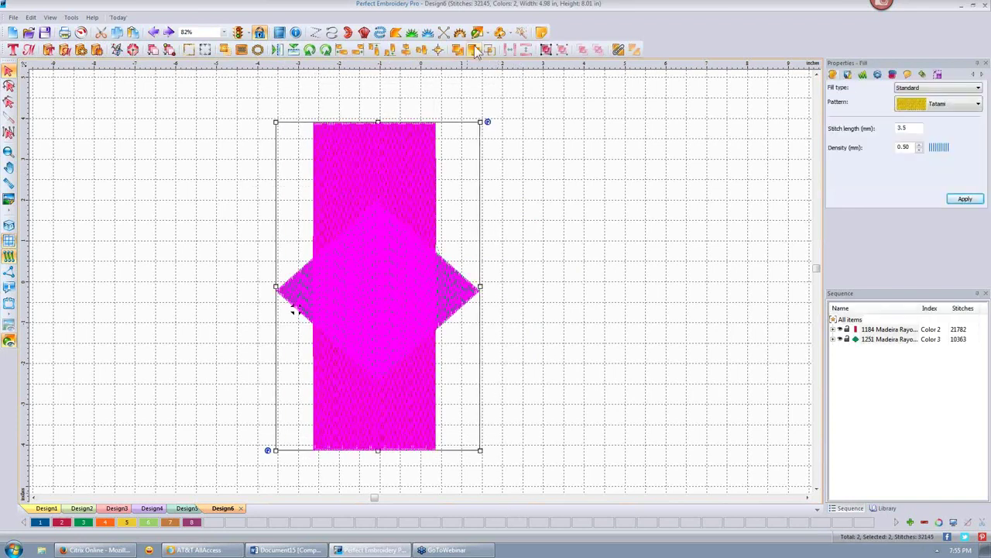
pyautogui.click(478, 53)
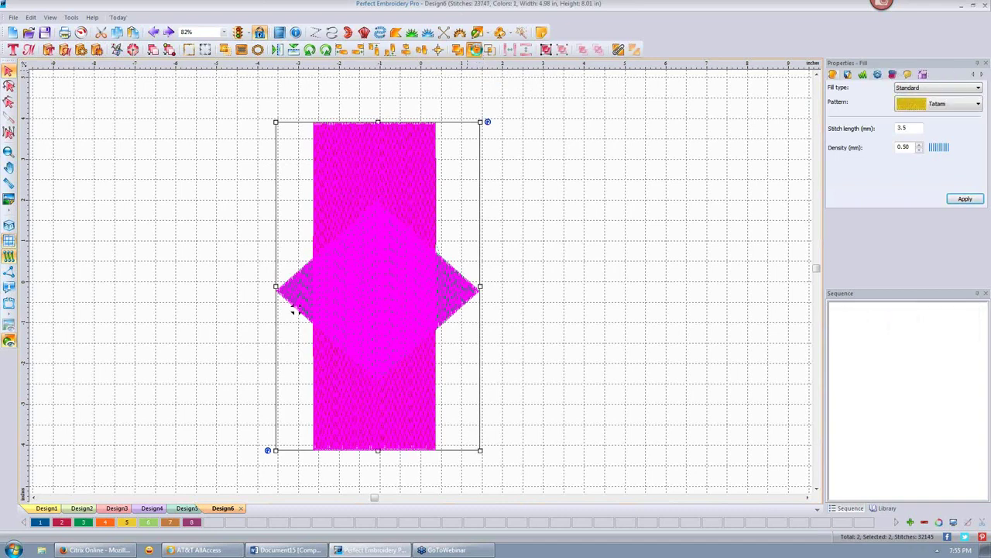
pyautogui.click(624, 247)
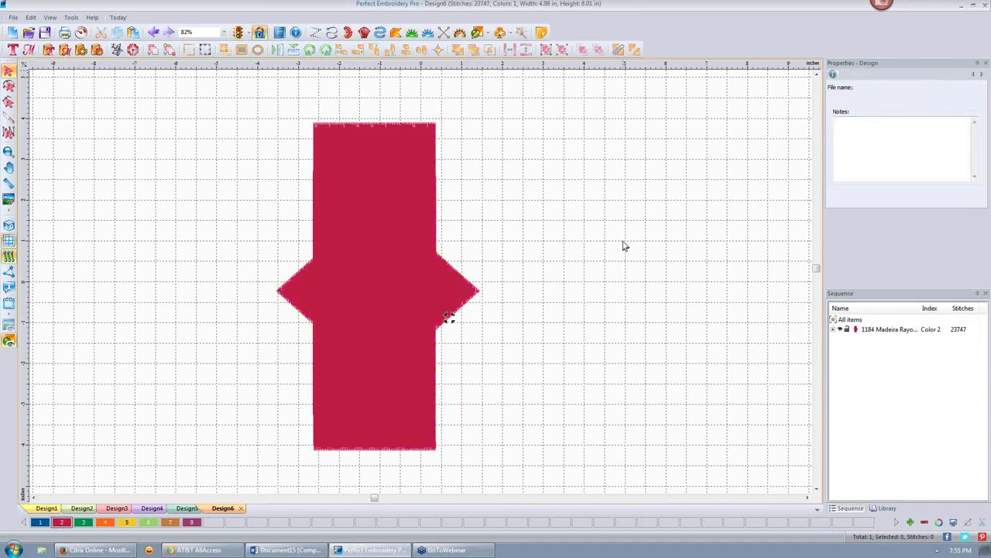
pyautogui.moveTo(275, 100); pyautogui.dragTo(554, 494)
pyautogui.click(154, 32)
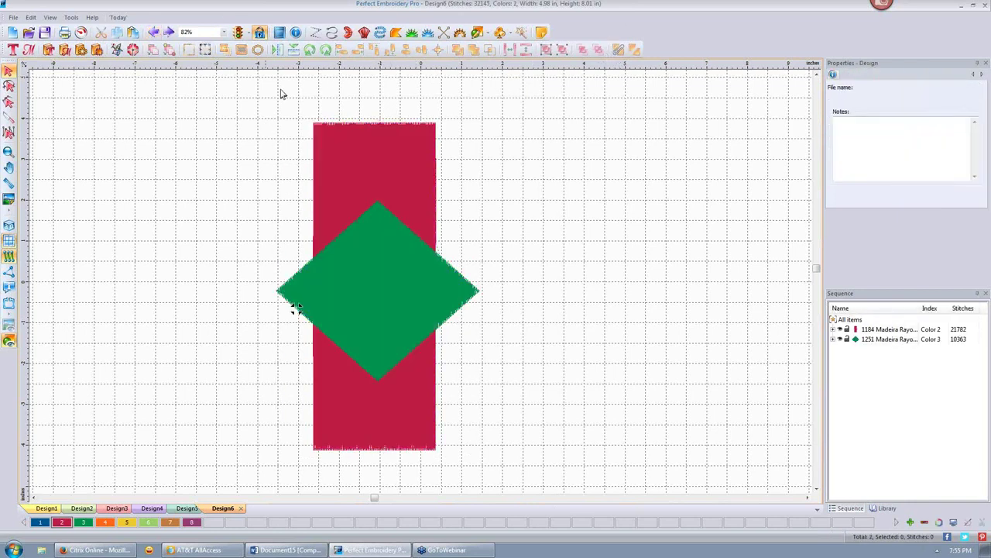
# Combine the rectangle and the diamond into one fill with their overlapping area cut out as a hole.
pyautogui.moveTo(241, 82); pyautogui.dragTo(509, 493)
pyautogui.hotkey('ctrl', 'a')
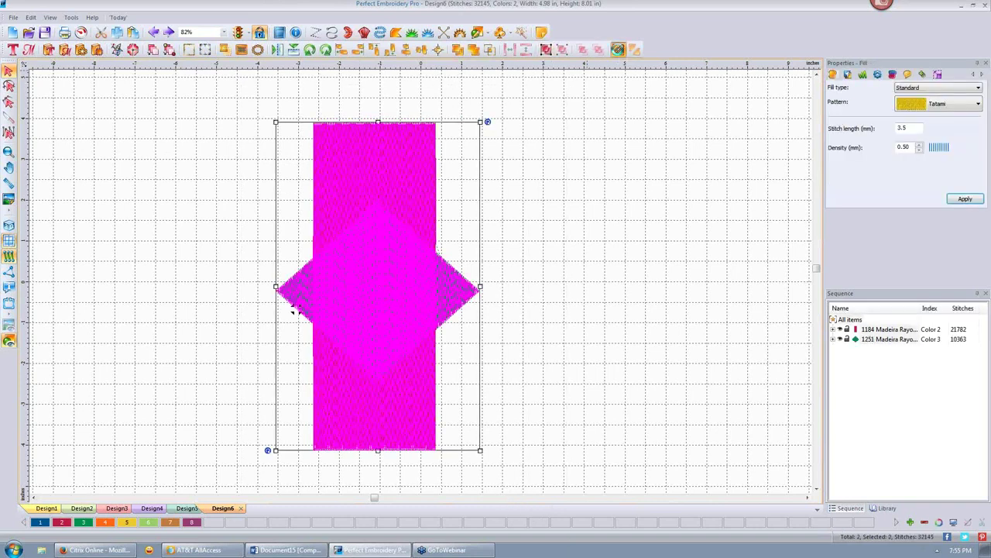
pyautogui.hotkey('ctrl', 'shift', 'o')
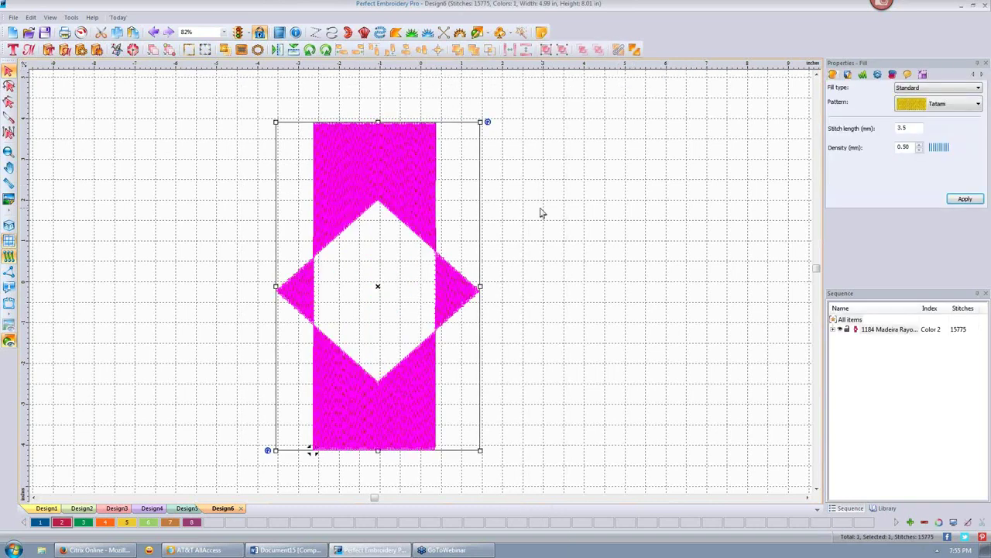
pyautogui.click(543, 211)
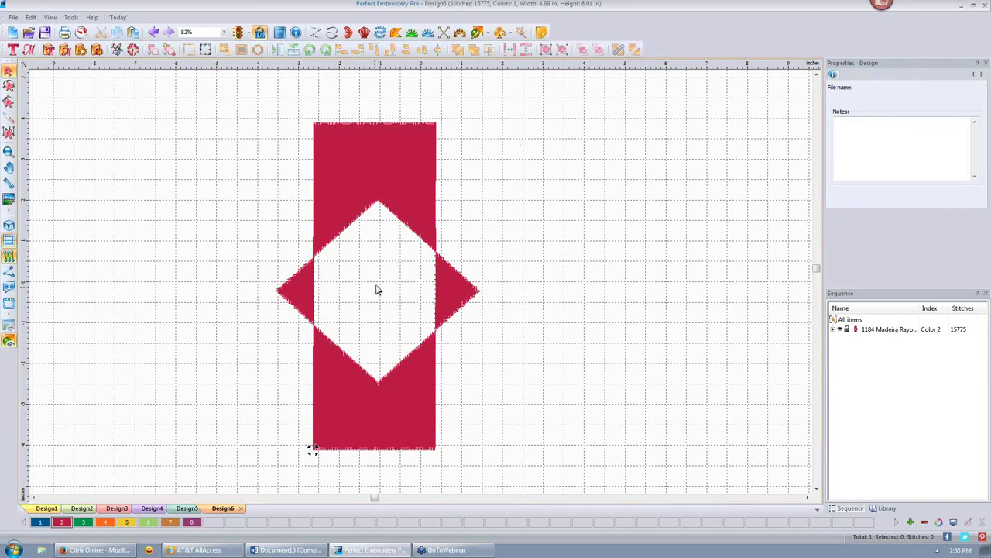
# Break the combined red shape apart into separate rectangle and diamond fills.
pyautogui.moveTo(241, 84); pyautogui.dragTo(531, 482)
pyautogui.click(633, 49)
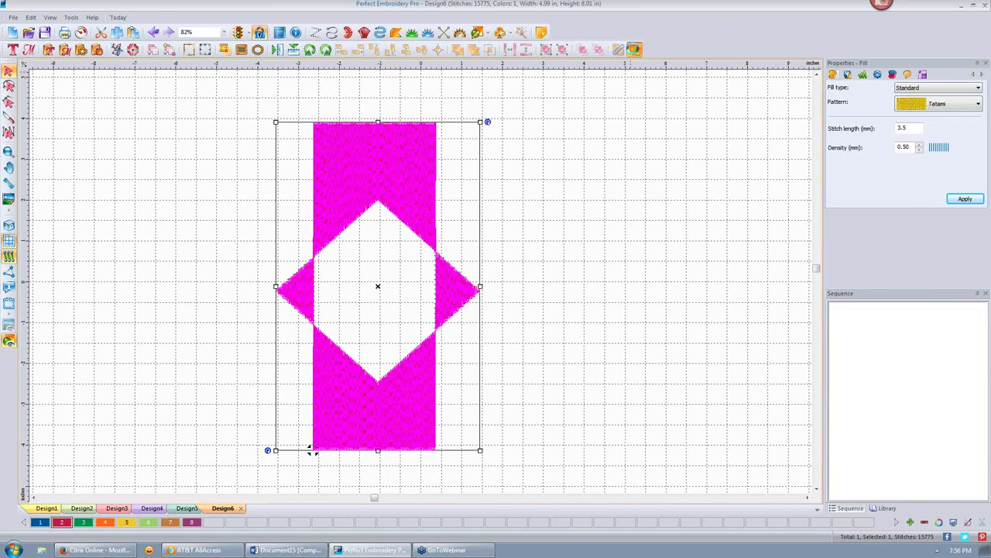
pyautogui.click(587, 295)
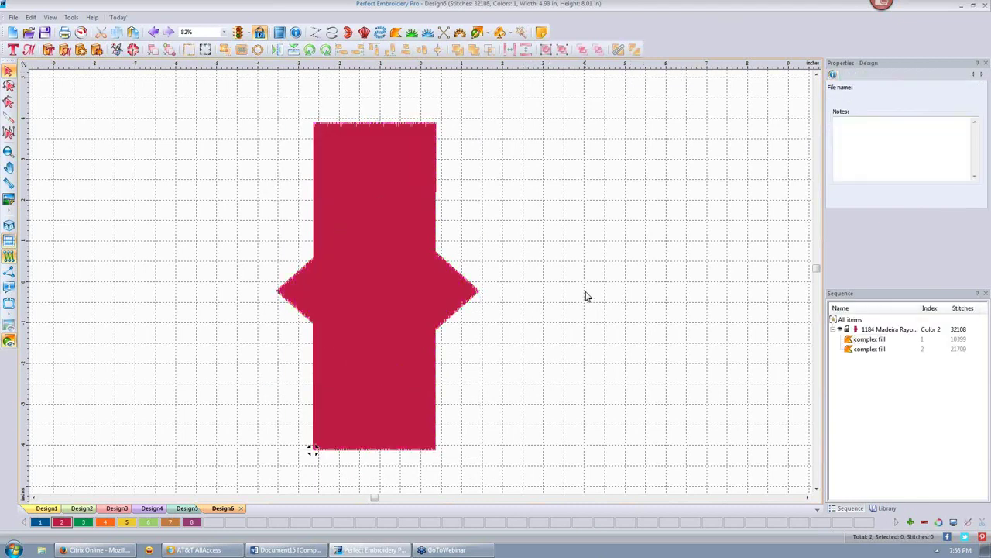
# Recolor the diamond fill green with thread color 3.
pyautogui.click(342, 272)
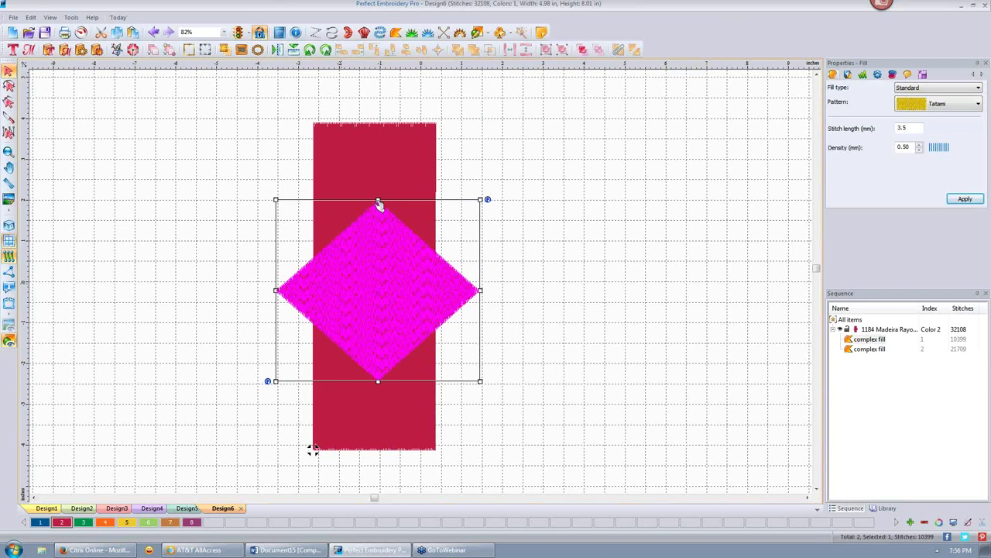
pyautogui.click(83, 522)
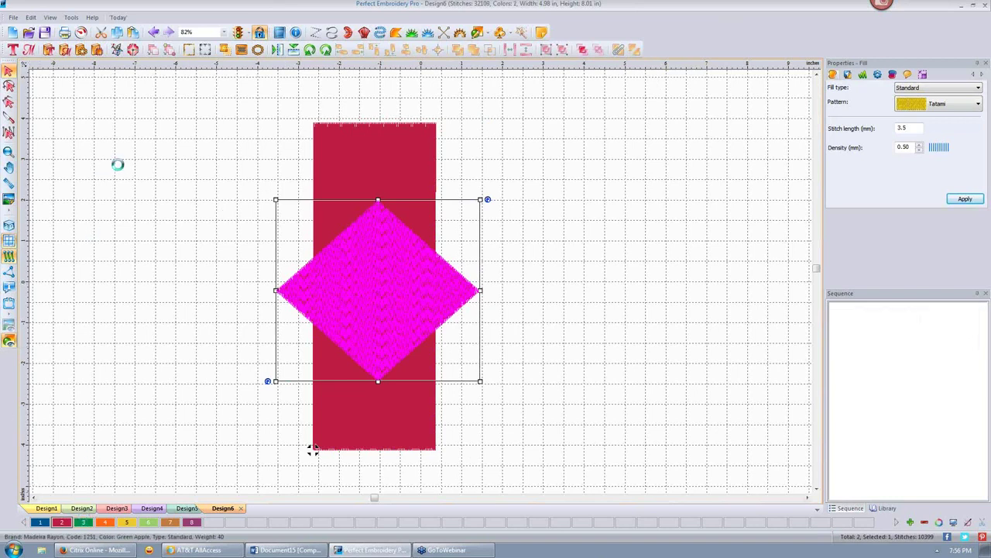
pyautogui.click(130, 187)
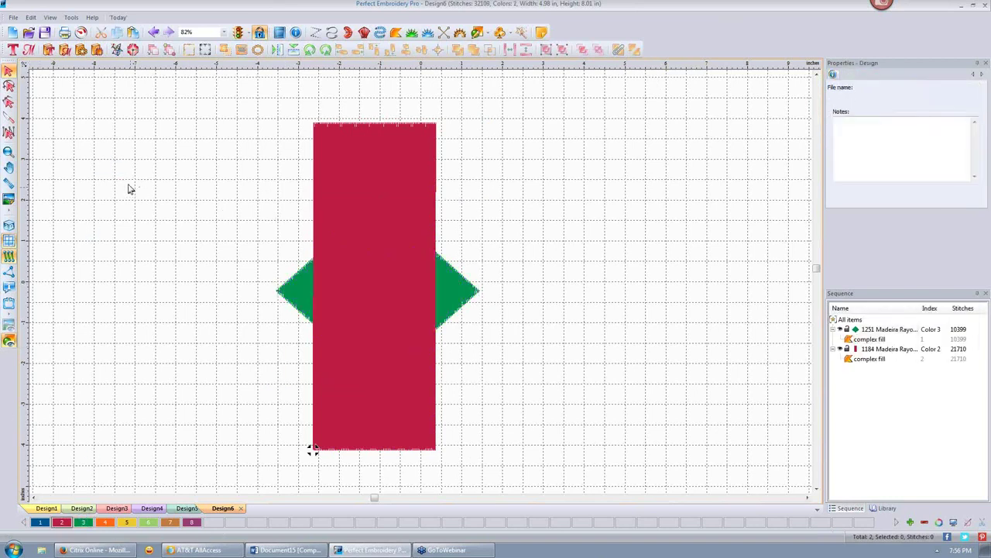
# Try removing overlaps from the green diamond that lies beneath the red rectangle.
pyautogui.click(457, 293)
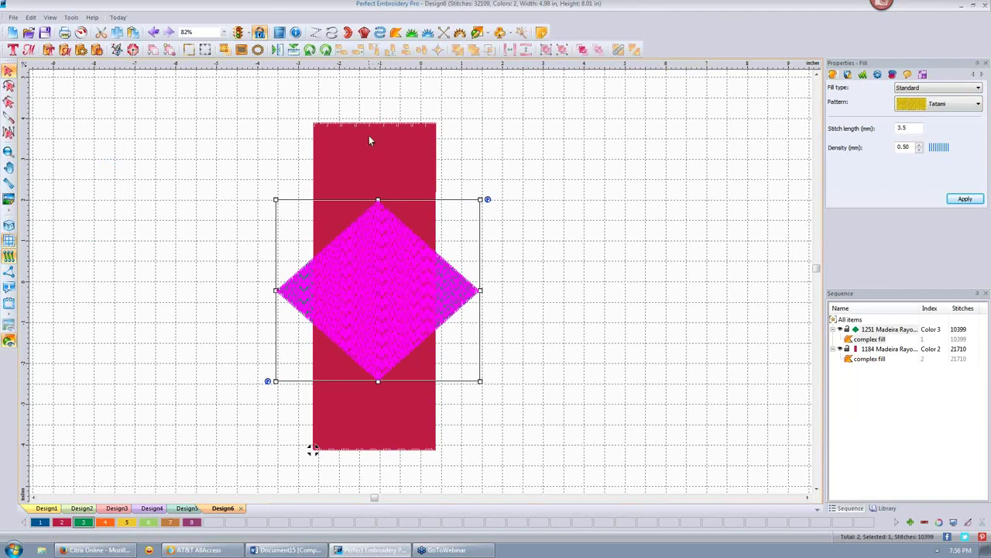
pyautogui.rightClick(384, 284)
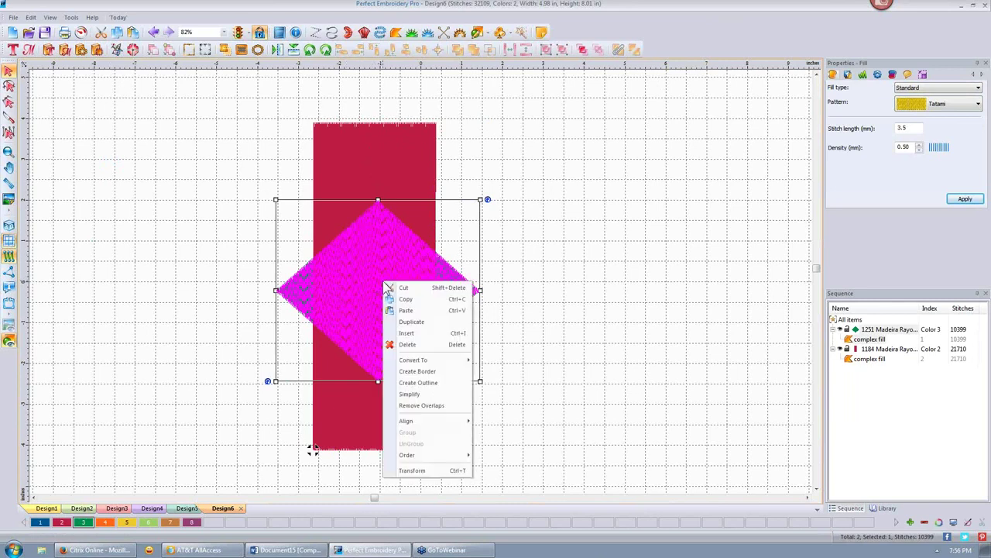
pyautogui.click(422, 405)
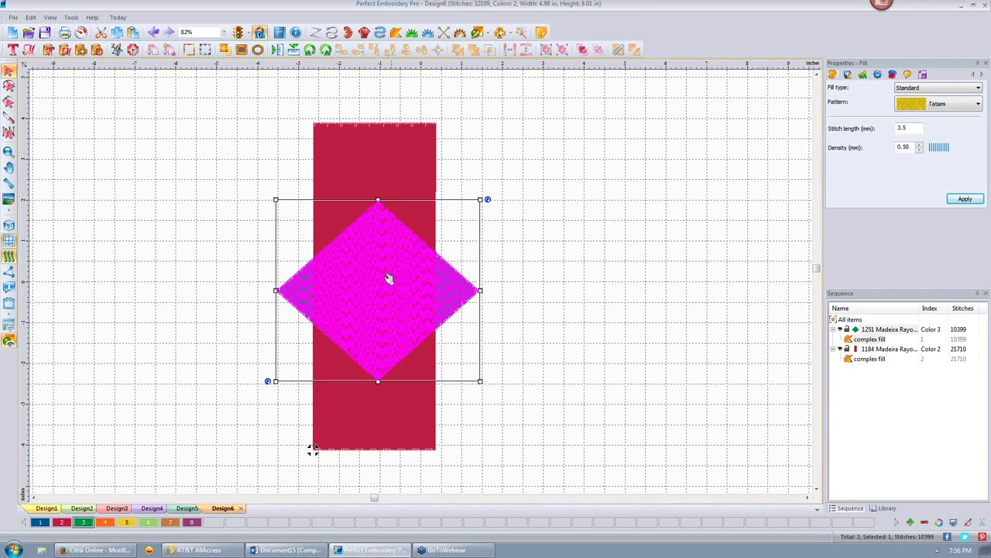
pyautogui.click(542, 224)
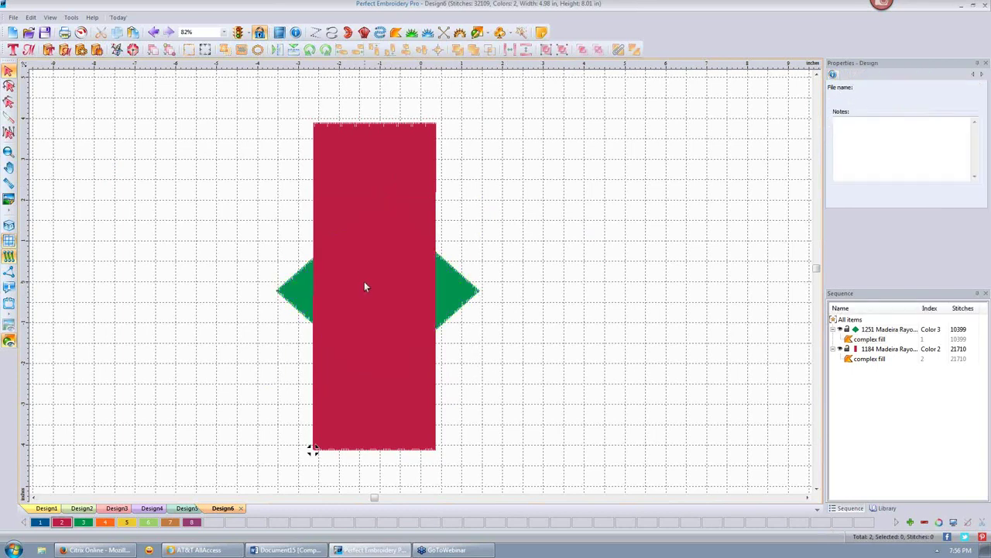
# Remove the overlaps beneath the red rectangle and move the green diamond fill aside to expose the cut.
pyautogui.click(374, 270)
pyautogui.rightClick(357, 268)
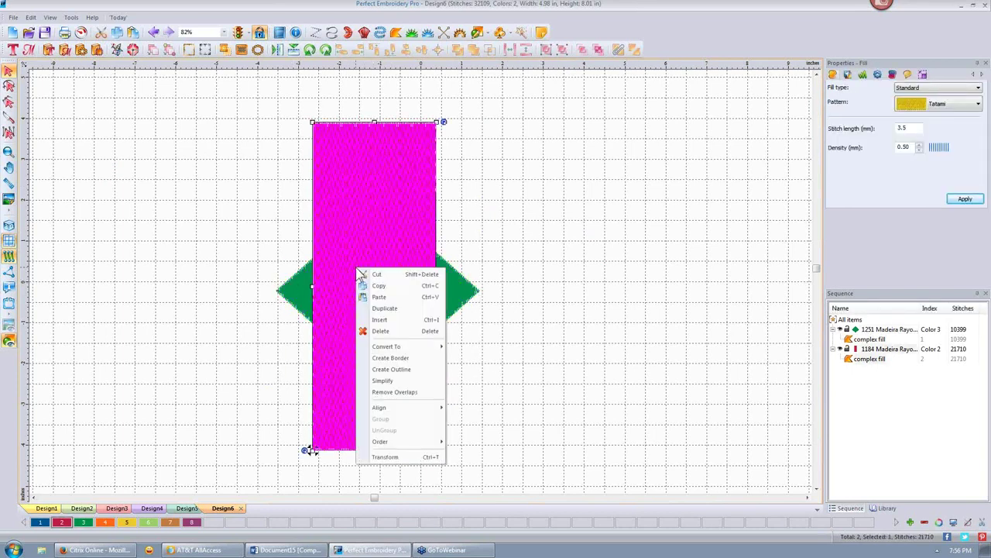
pyautogui.click(402, 379)
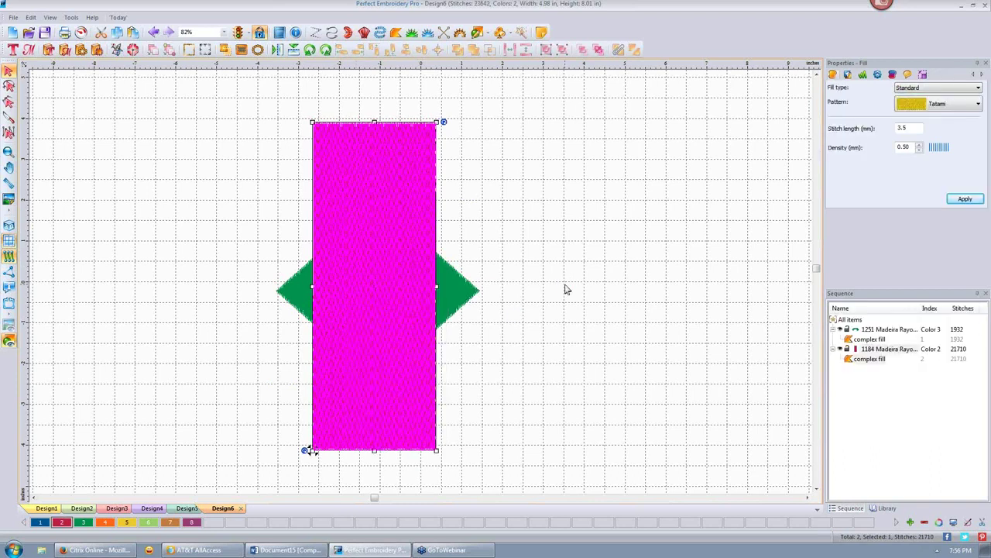
pyautogui.click(565, 286)
pyautogui.click(366, 309)
pyautogui.moveTo(548, 276); pyautogui.dragTo(548, 277)
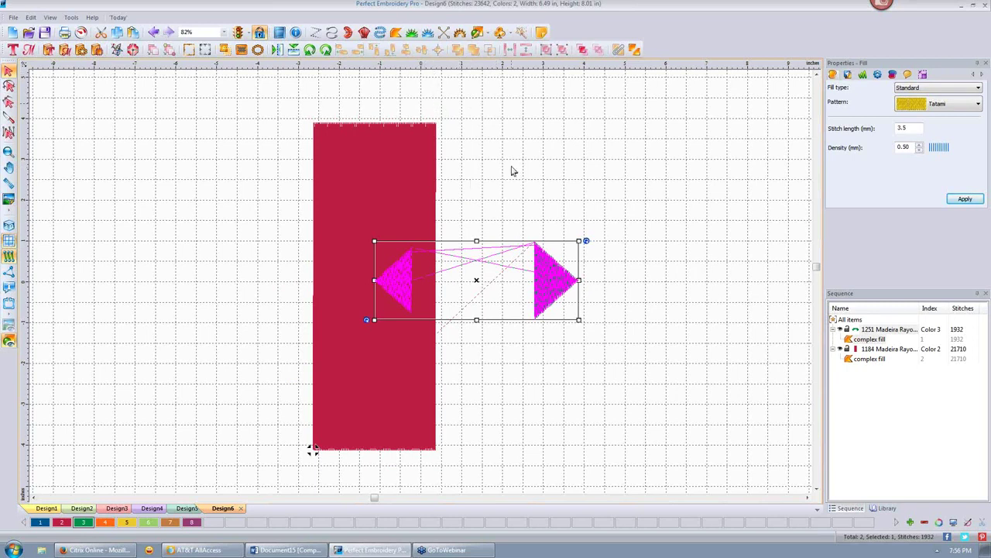
# Check the separated green pieces up close and shift the red rectangle about 0.16 in up and to the right.
pyautogui.scroll(2, 511, 171)
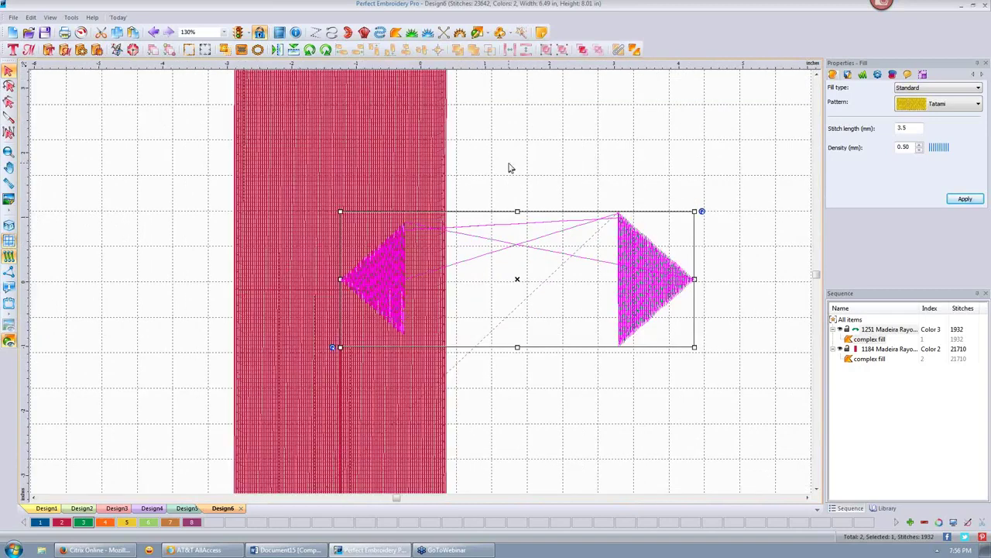
pyautogui.scroll(1, 510, 168)
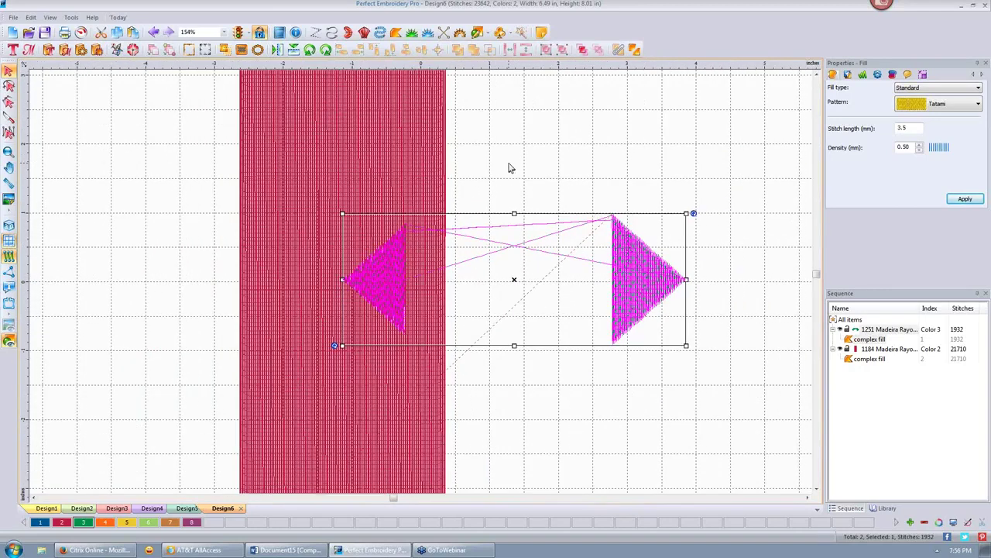
pyautogui.scroll(-3, 509, 168)
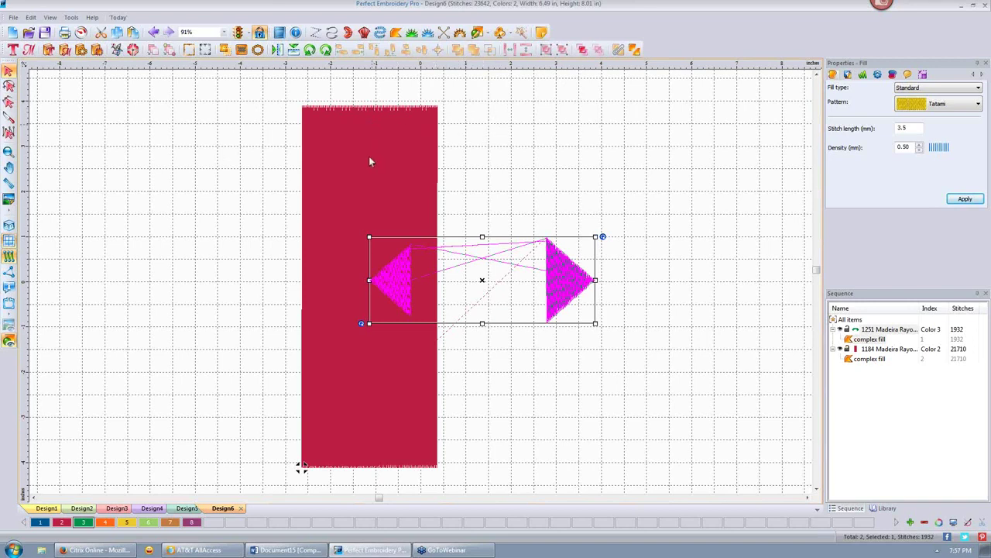
pyautogui.moveTo(378, 156); pyautogui.dragTo(382, 155)
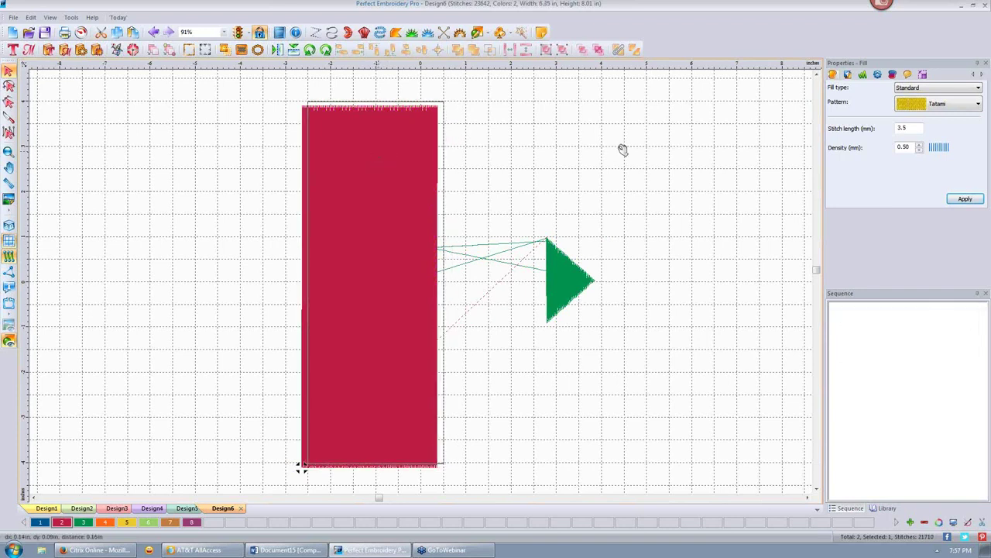
pyautogui.click(622, 152)
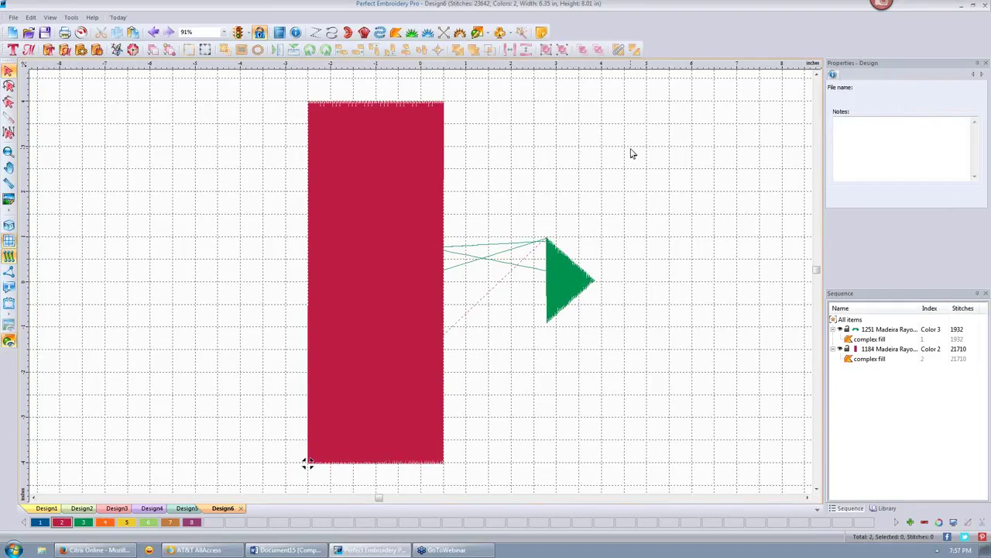
# Move the green pieces about 2.3 in back to the left so they flank the red rectangle.
pyautogui.click(558, 277)
pyautogui.moveTo(558, 277); pyautogui.dragTo(460, 281)
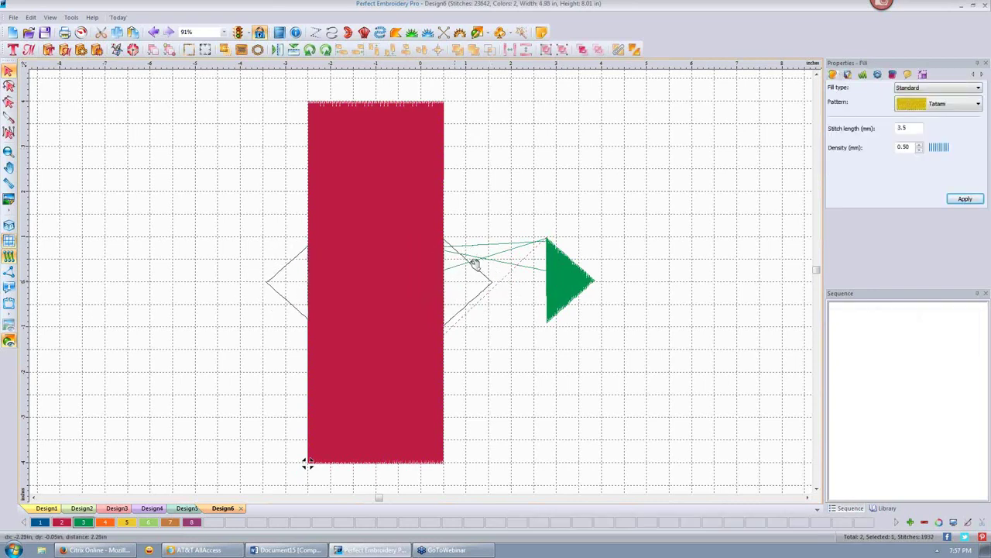
pyautogui.click(521, 117)
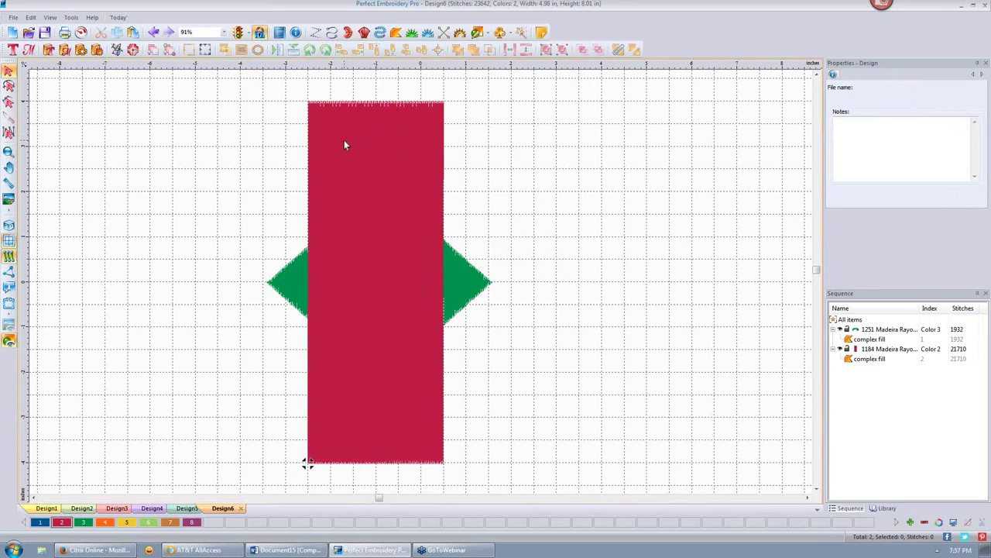
# Duplicate the red rectangle fill.
pyautogui.click(345, 145)
pyautogui.rightClick(346, 145)
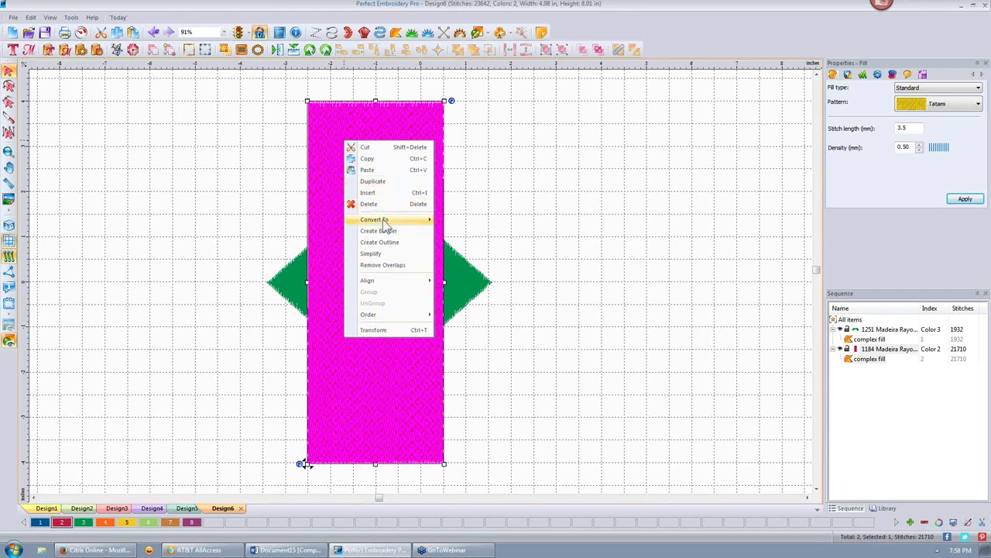
pyautogui.moveTo(402, 225)
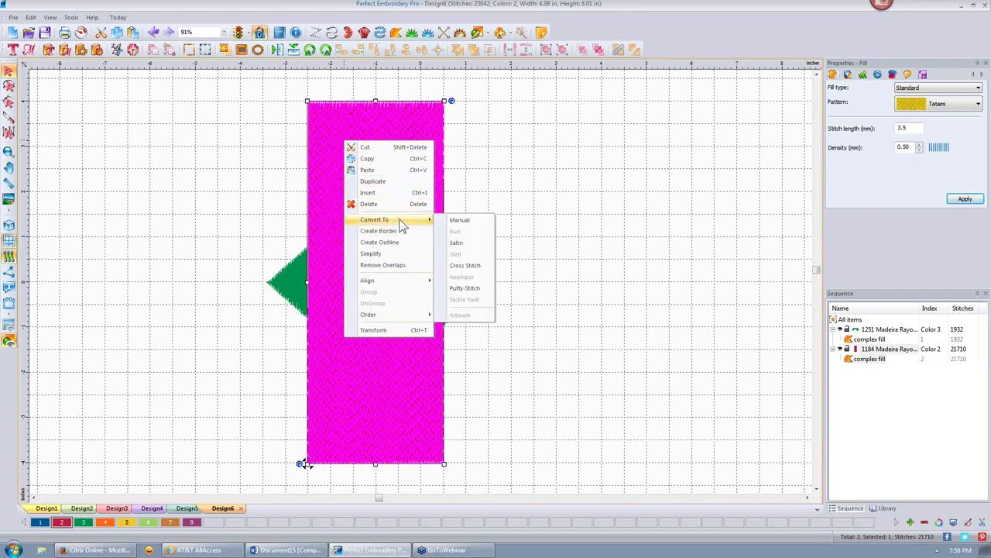
pyautogui.click(376, 180)
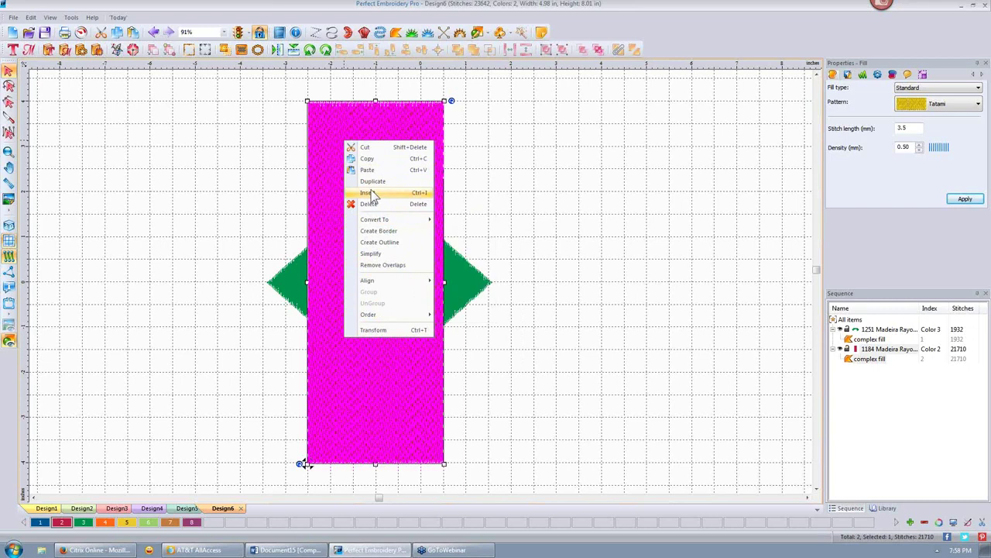